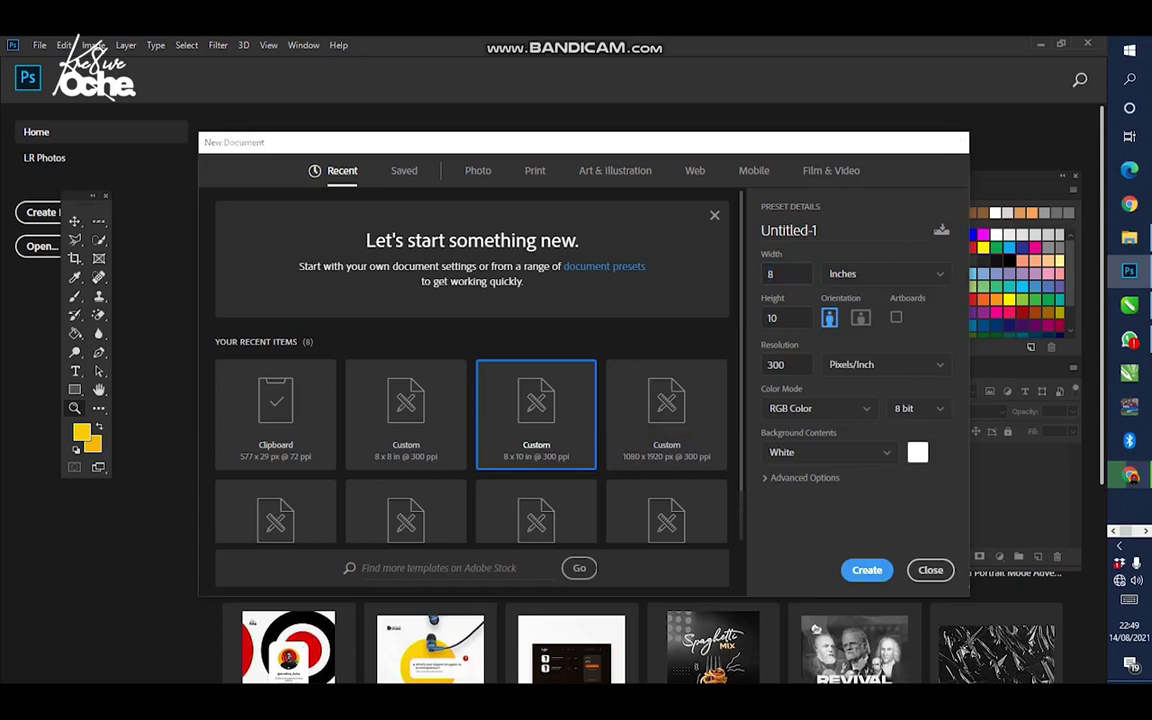
# Create a new 8 x 10 inch RGB document at 300 pixels/inch with a white background
pyautogui.press('Escape')
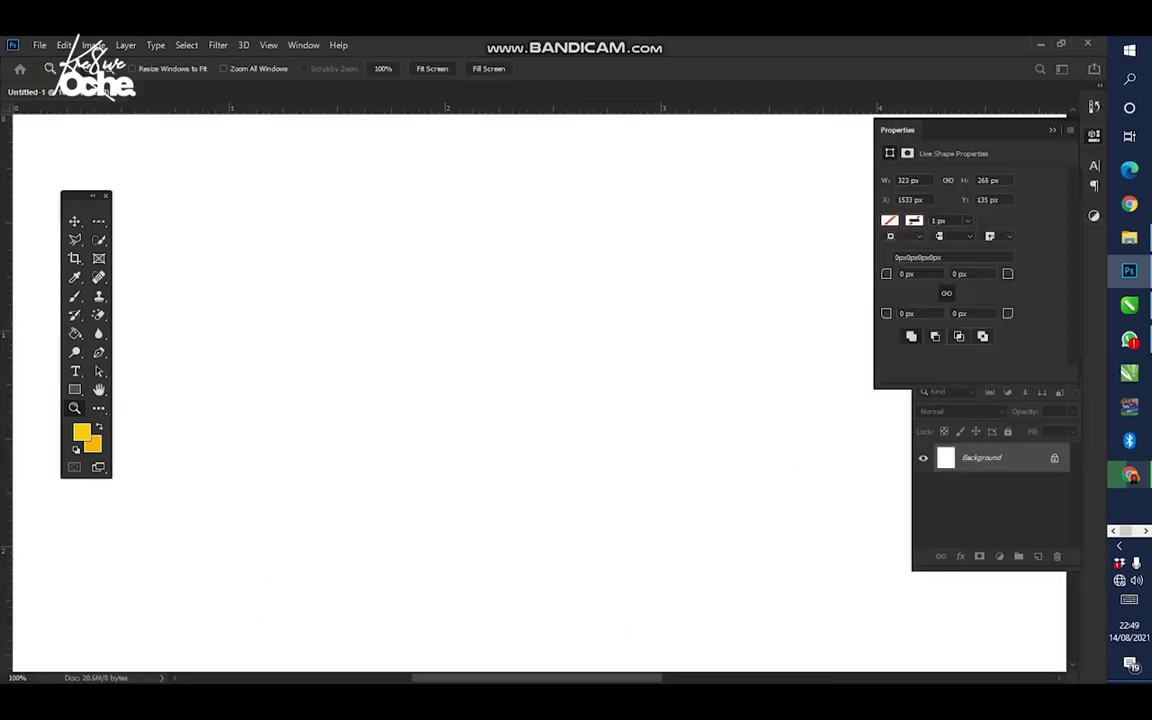
pyautogui.hotkey('ctrl', '0')
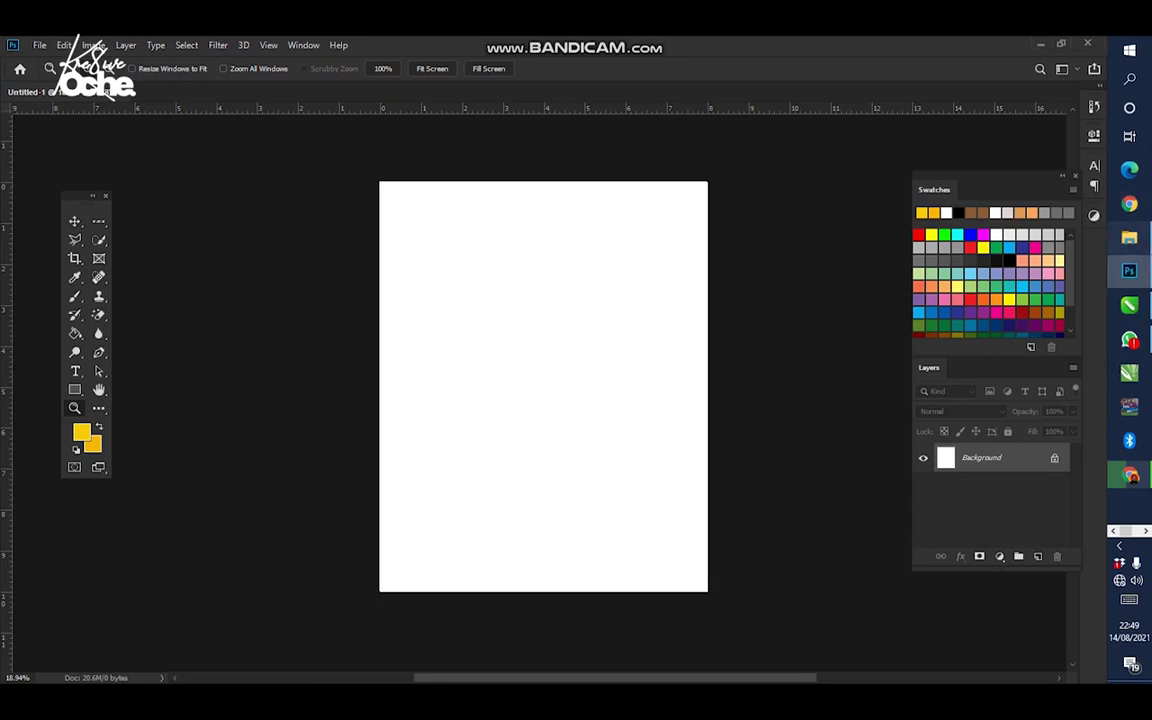
# Place the PngItem_109181 shoe image from the Random BGs folder into the document
pyautogui.click(1129, 237)
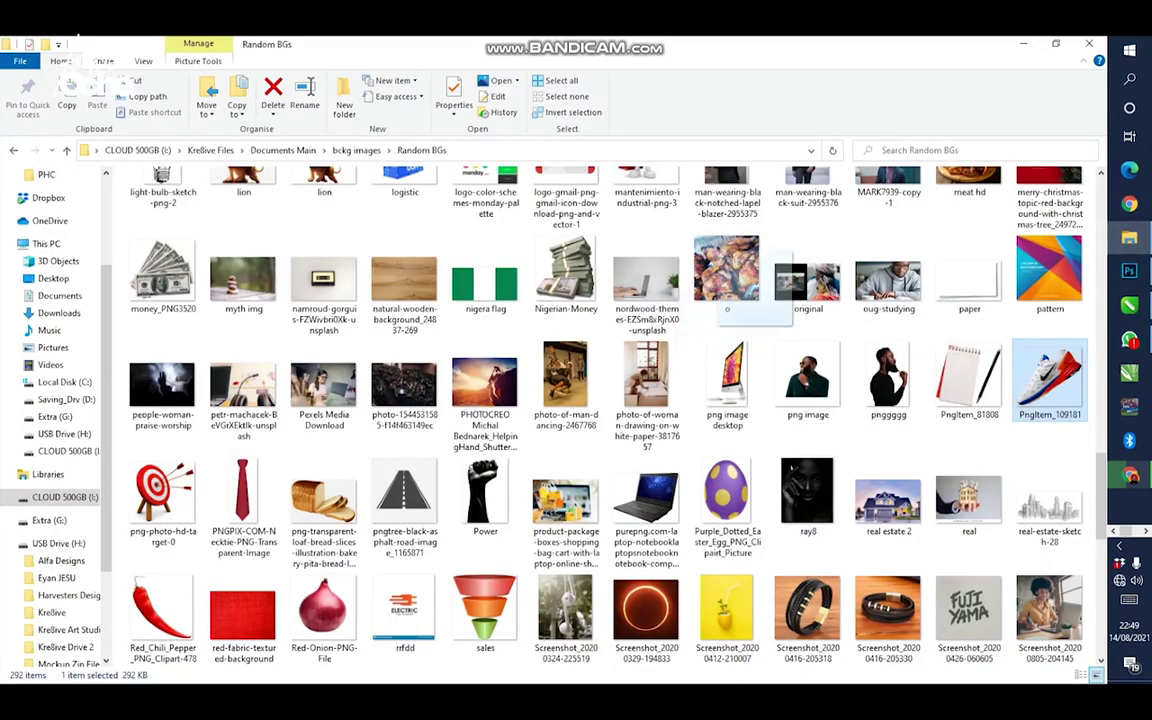
pyautogui.click(1129, 270)
pyautogui.moveTo(1129, 274); pyautogui.dragTo(639, 337)
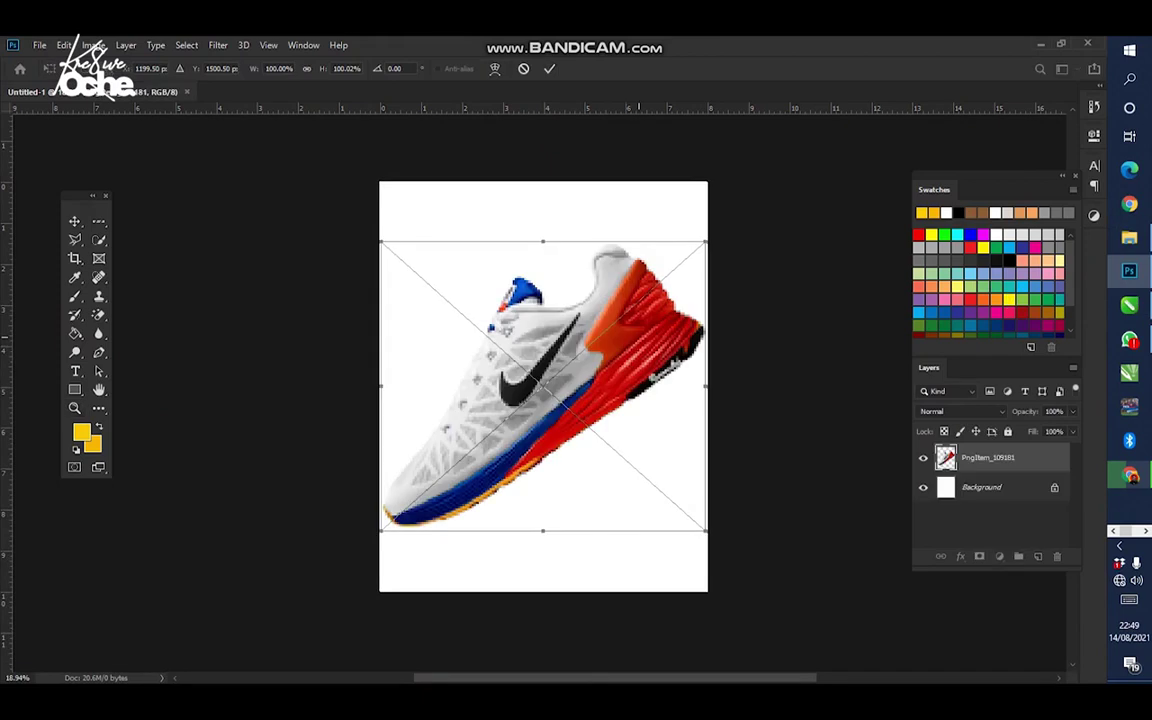
pyautogui.hotkey('ctrl', 'space')
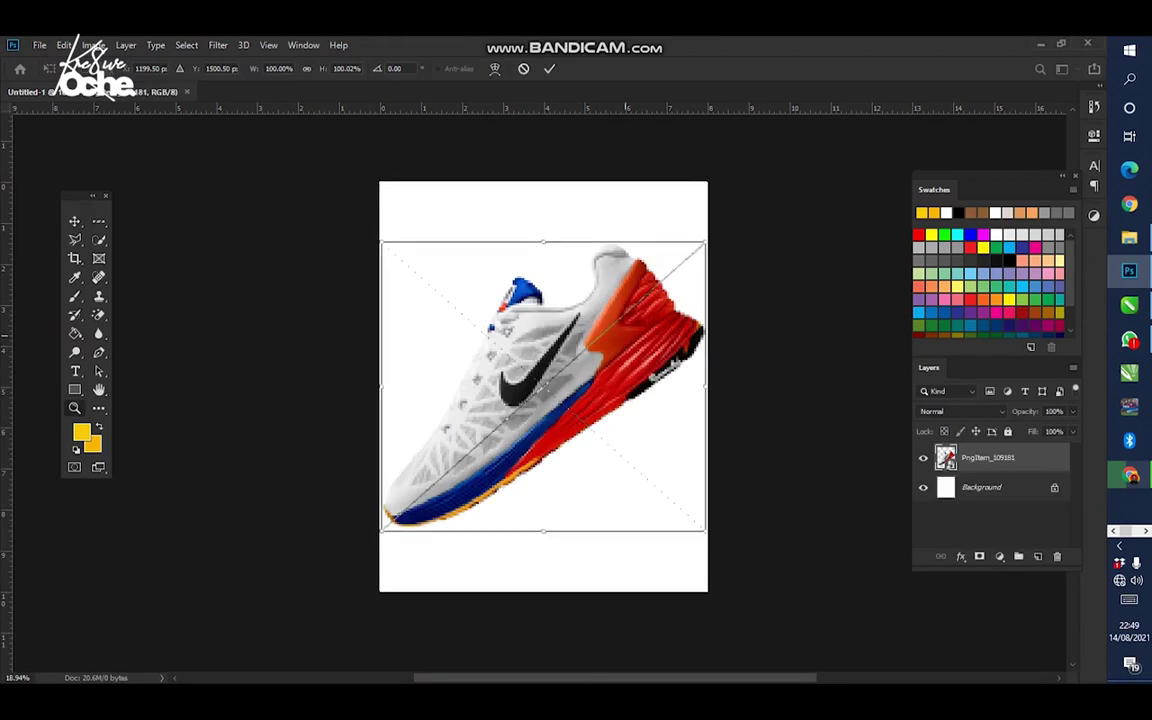
pyautogui.press('Return')
# Flip the shoe image horizontally and scale it down about its centre to roughly 4.8 inches wide
pyautogui.hotkey('ctrl', 't')
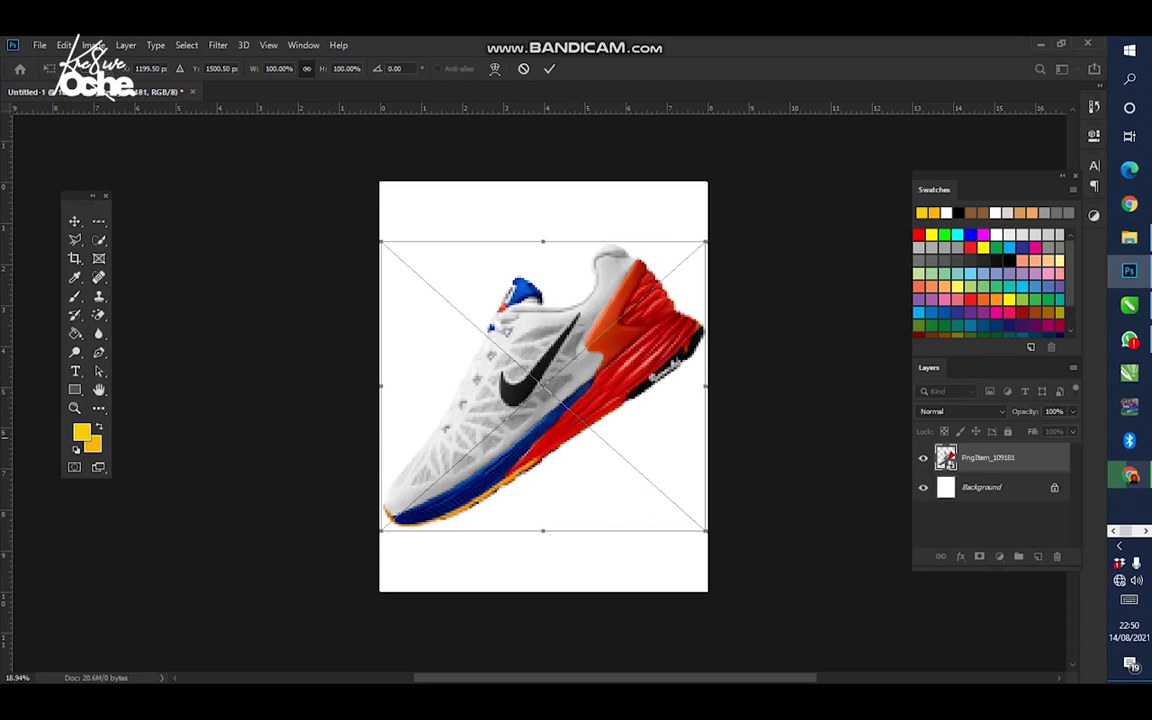
pyautogui.rightClick(543, 391)
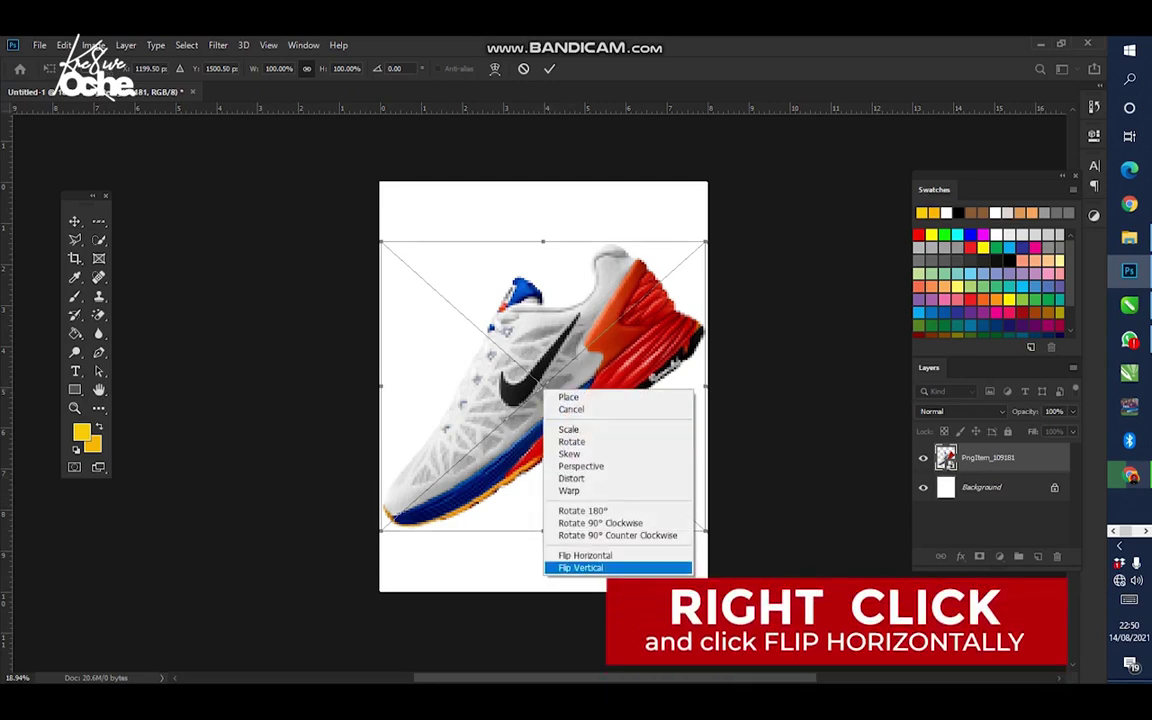
pyautogui.click(585, 555)
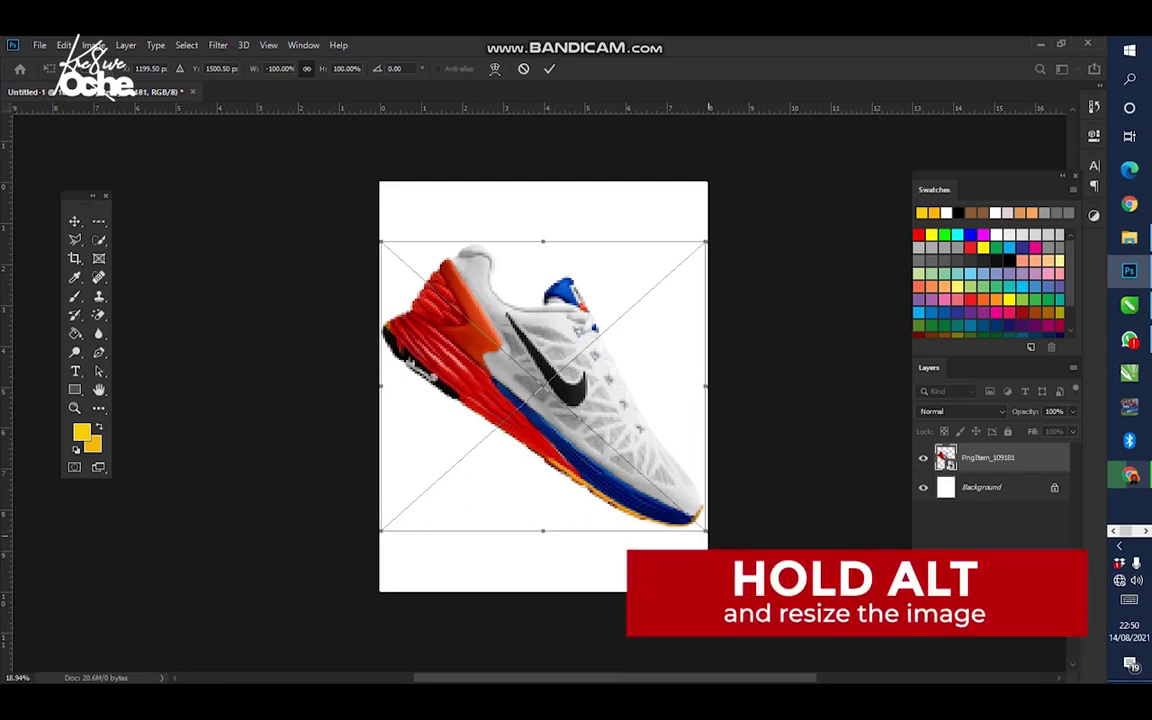
pyautogui.moveTo(705, 530); pyautogui.dragTo(642, 473)
pyautogui.press('Return')
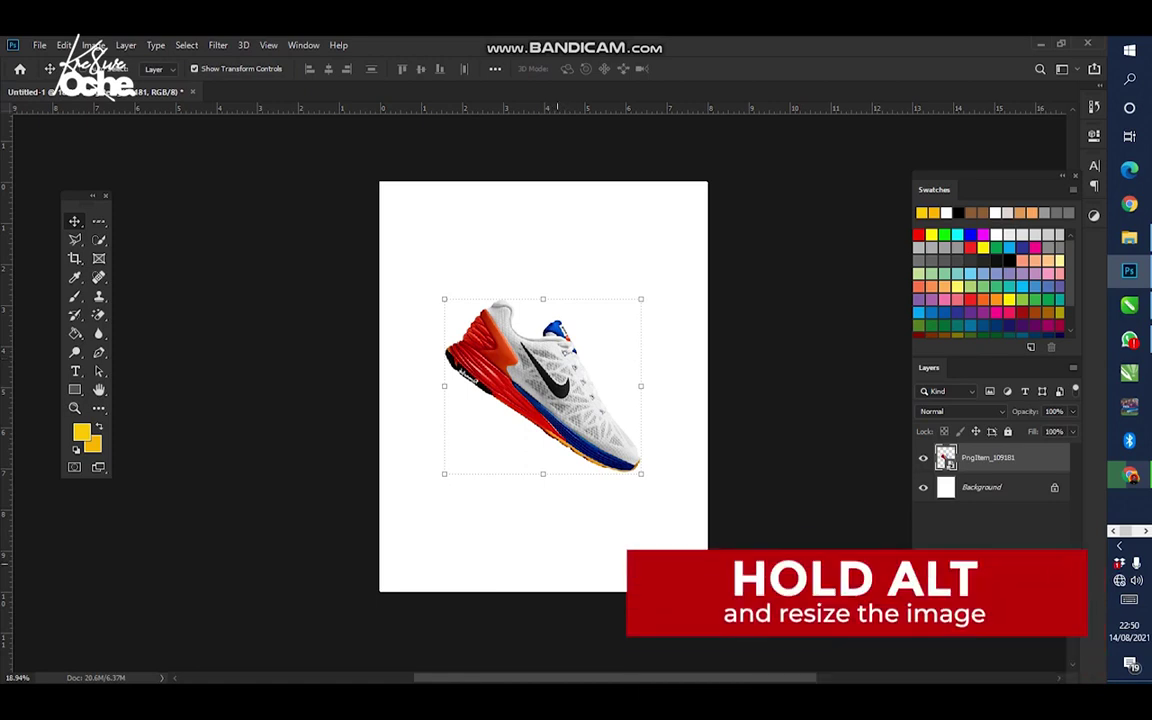
# Sample the dark blue #001172 from the shoe's midsole as the foreground colour
pyautogui.press('z')
pyautogui.scroll(3, 544, 400)
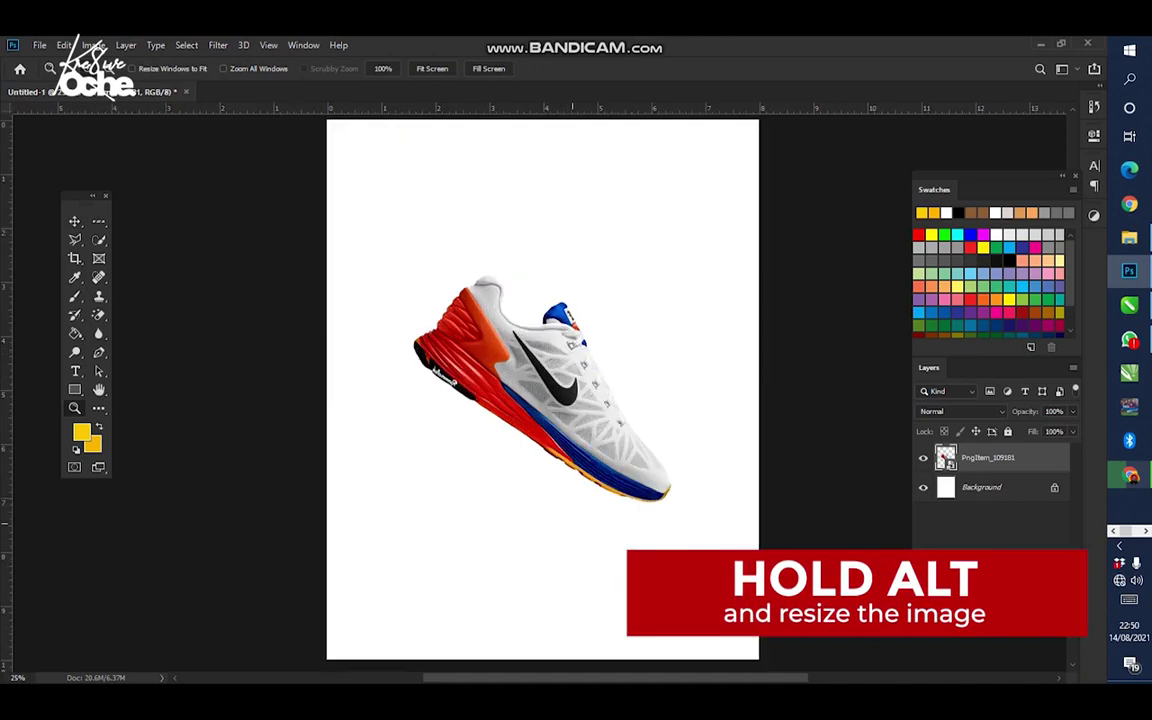
pyautogui.hotkey('ctrl', 'r')
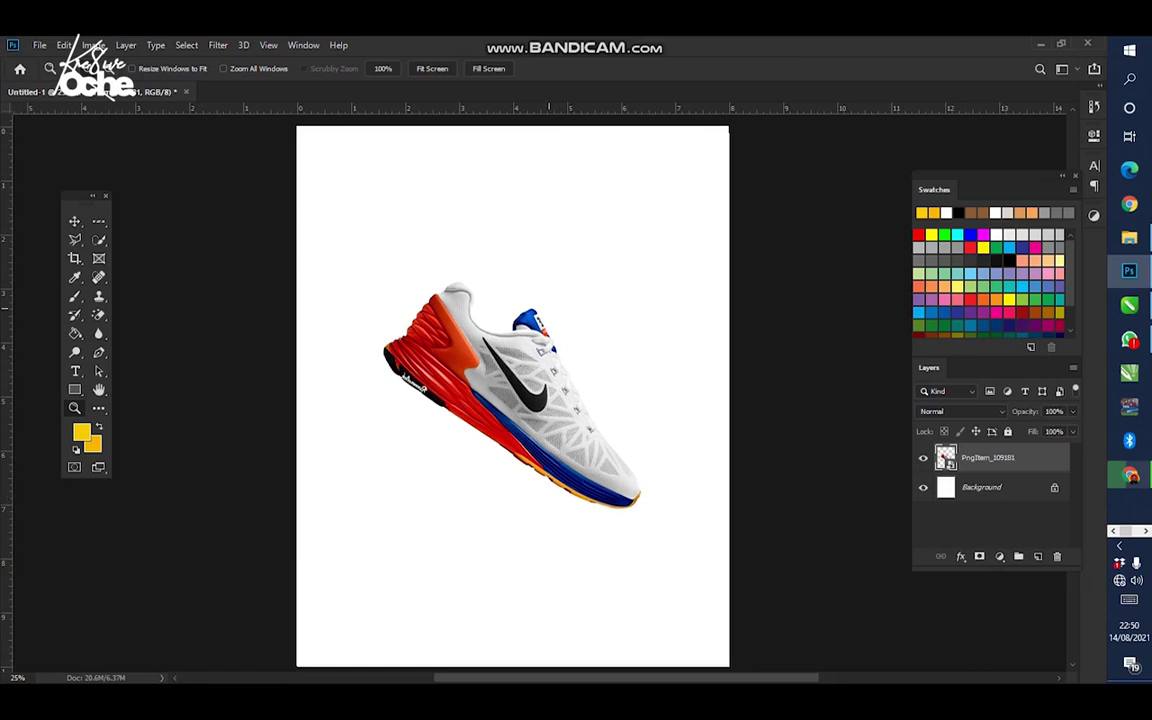
pyautogui.moveTo(542, 430); pyautogui.dragTo(619, 516)
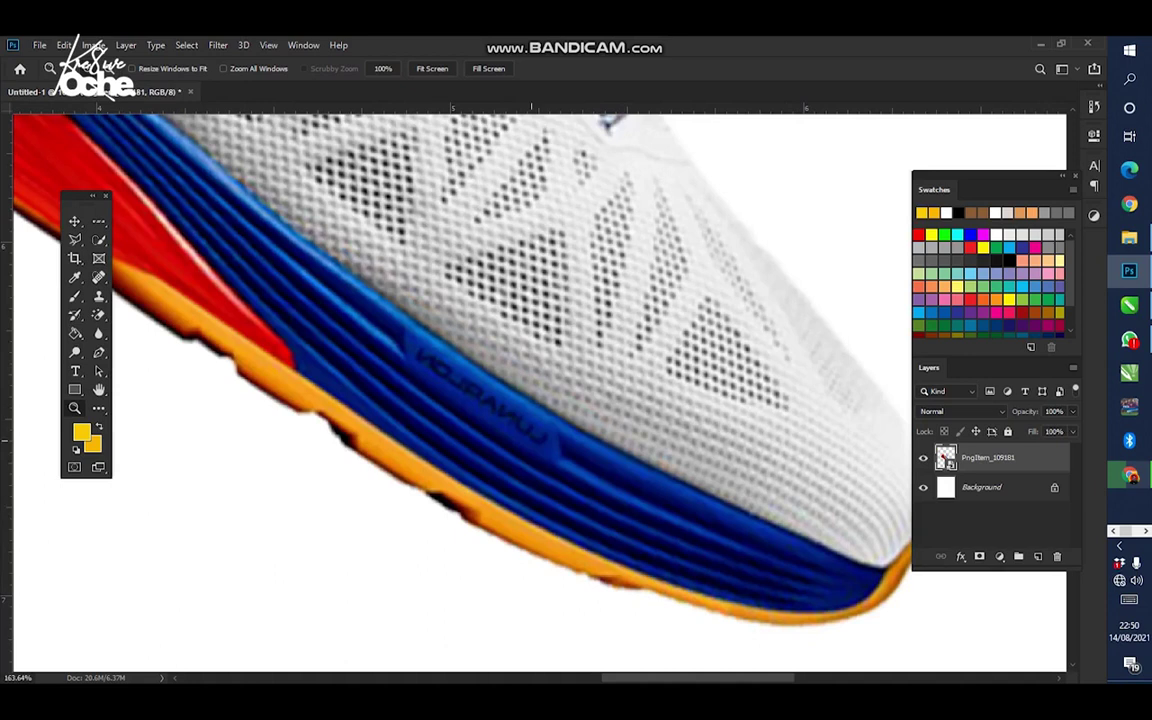
pyautogui.moveTo(968, 646); pyautogui.dragTo(108, 160)
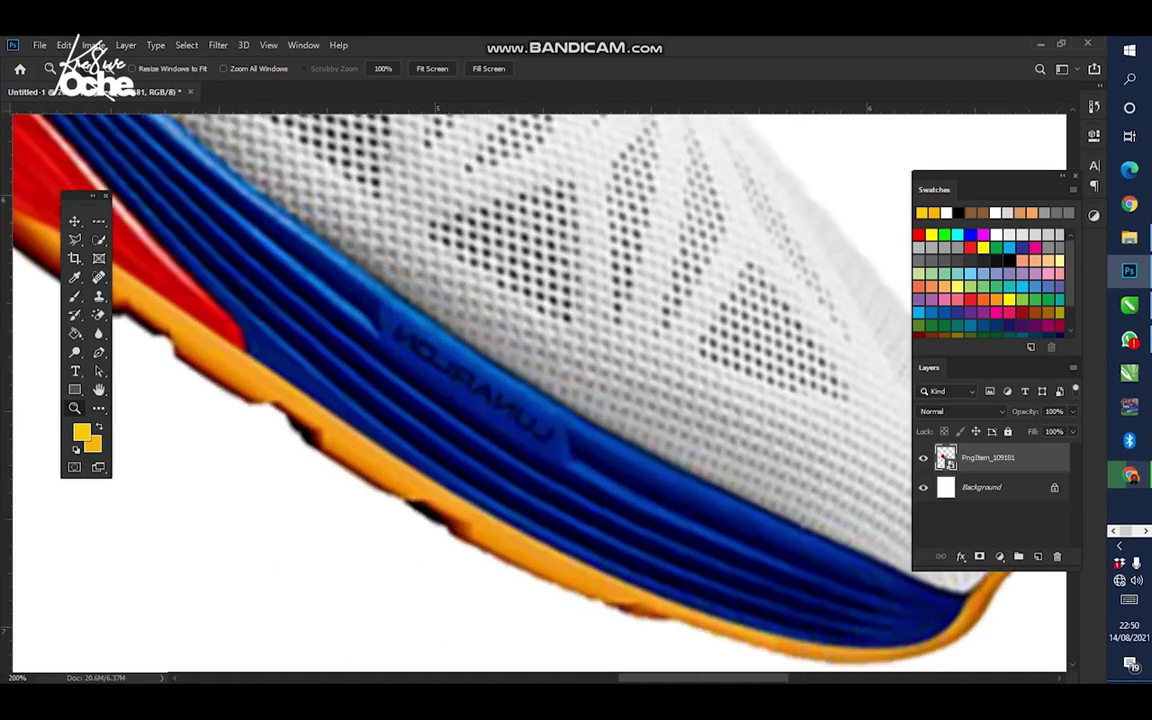
pyautogui.press('i')
pyautogui.click(81, 431)
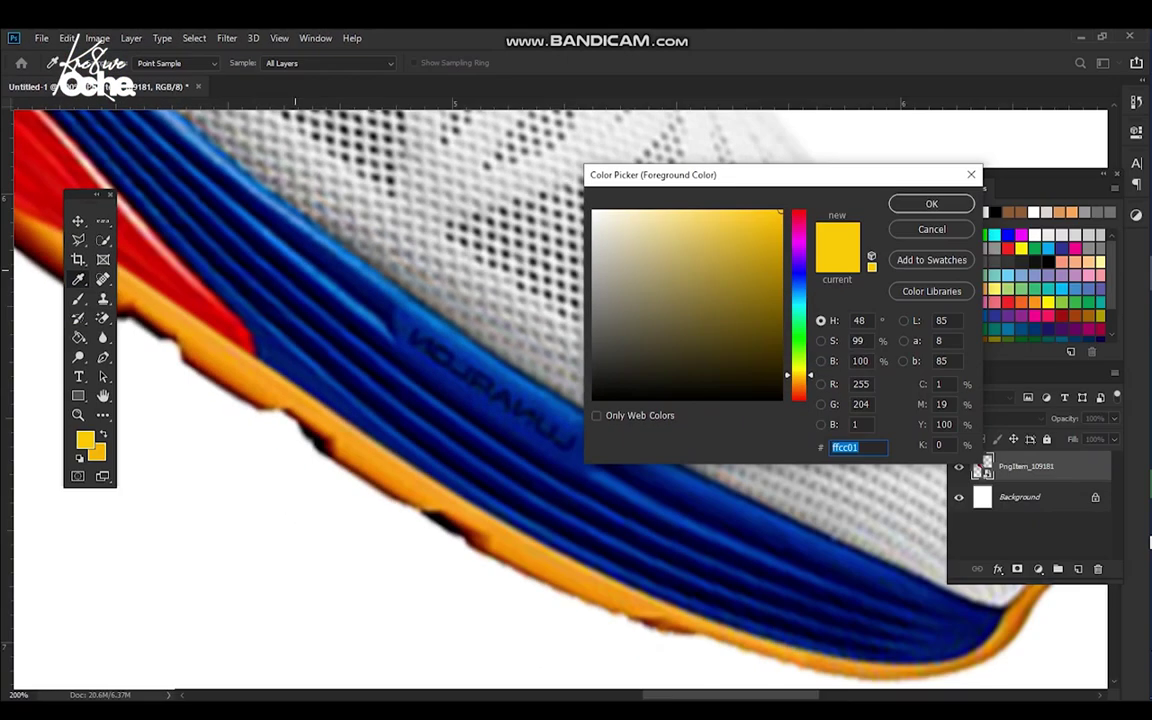
pyautogui.write('002788')
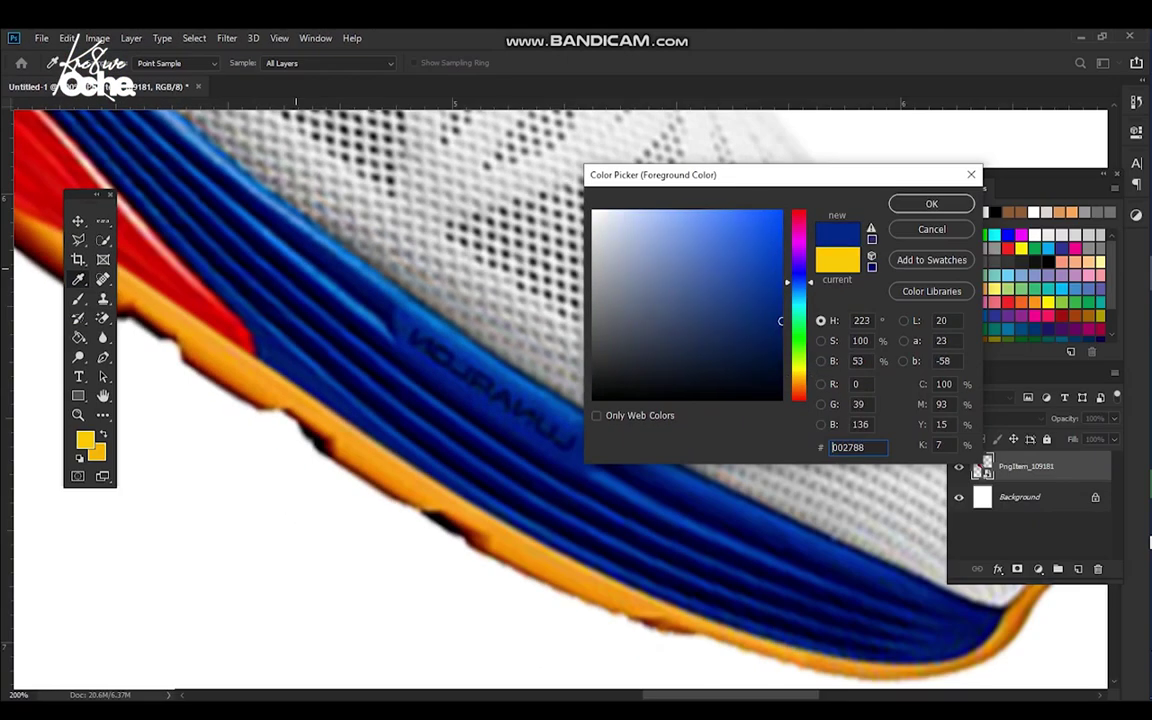
pyautogui.write('00045d')
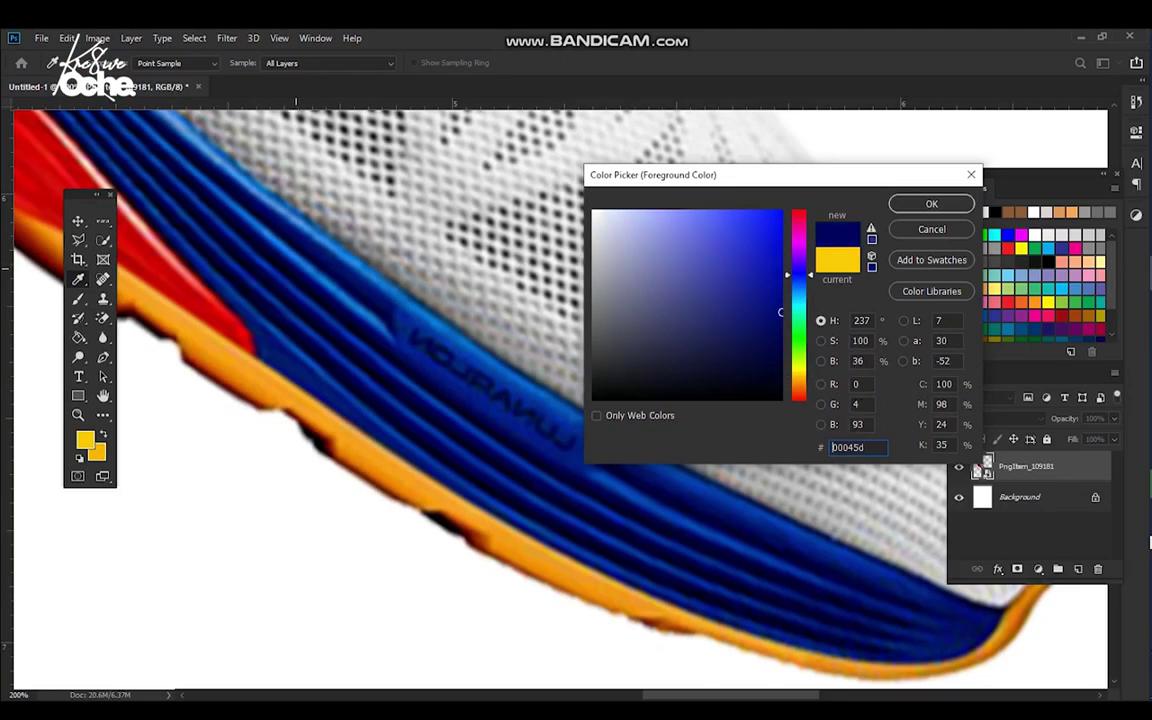
pyautogui.write('001172')
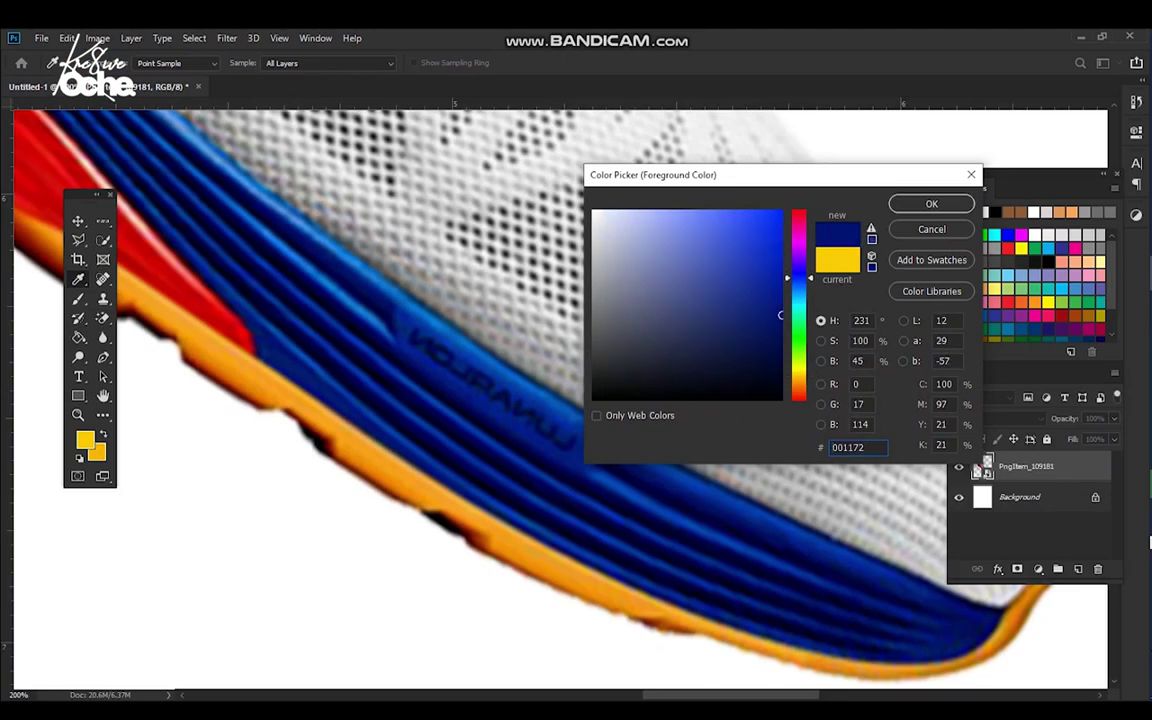
pyautogui.click(931, 204)
# Add a new empty layer above the shoe image layer
pyautogui.keyDown('alt'); pyautogui.click(658, 388); pyautogui.keyUp('alt')
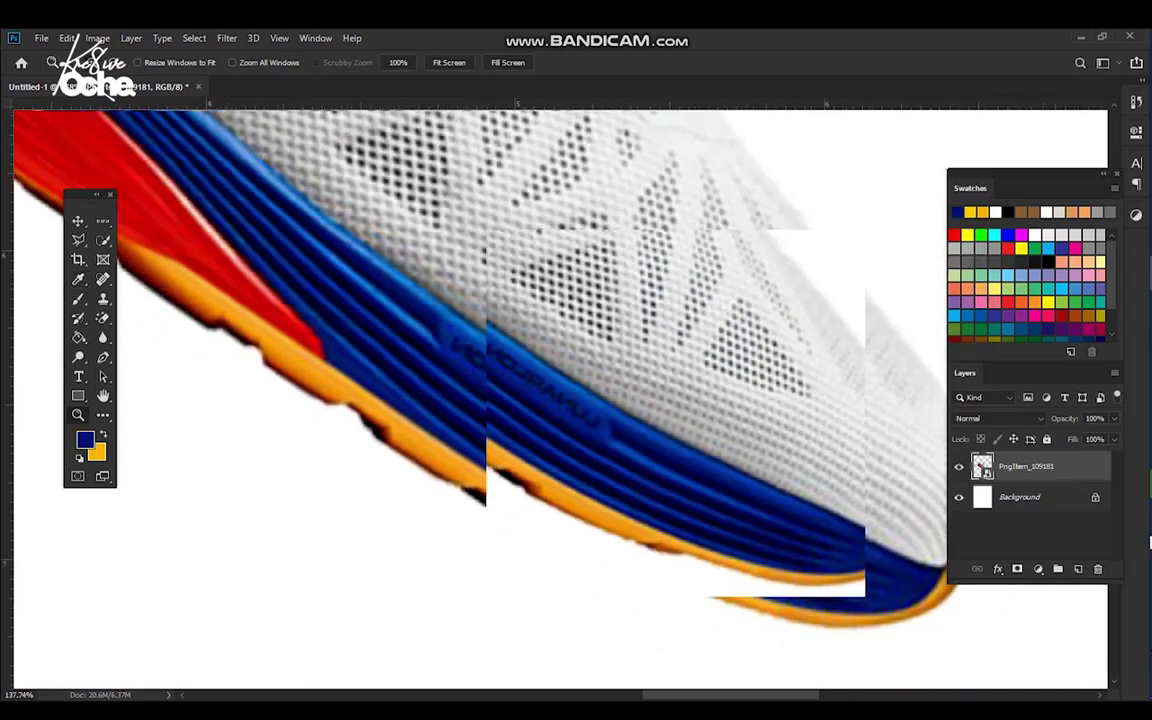
pyautogui.scroll(-2, 601, 372)
pyautogui.click(1078, 569)
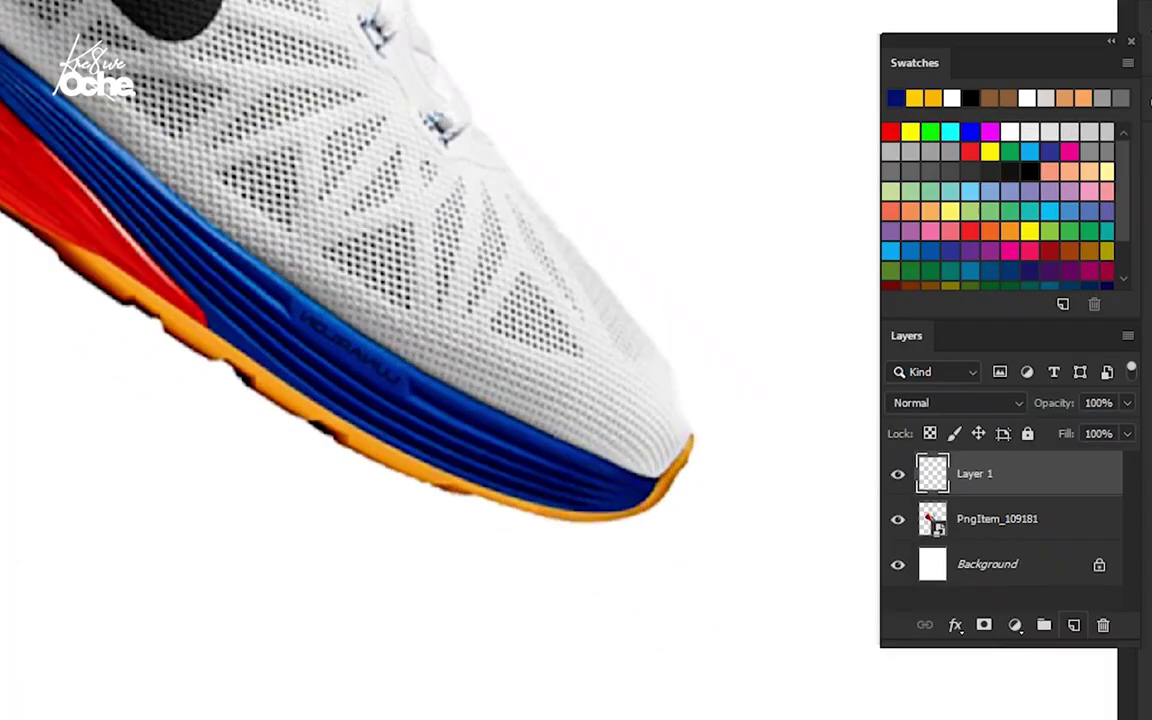
# Set the Brush to 275 px and 100% hardness, and paint one dark blue dot in the canvas's upper-left area
pyautogui.scroll(-4, 492, 412)
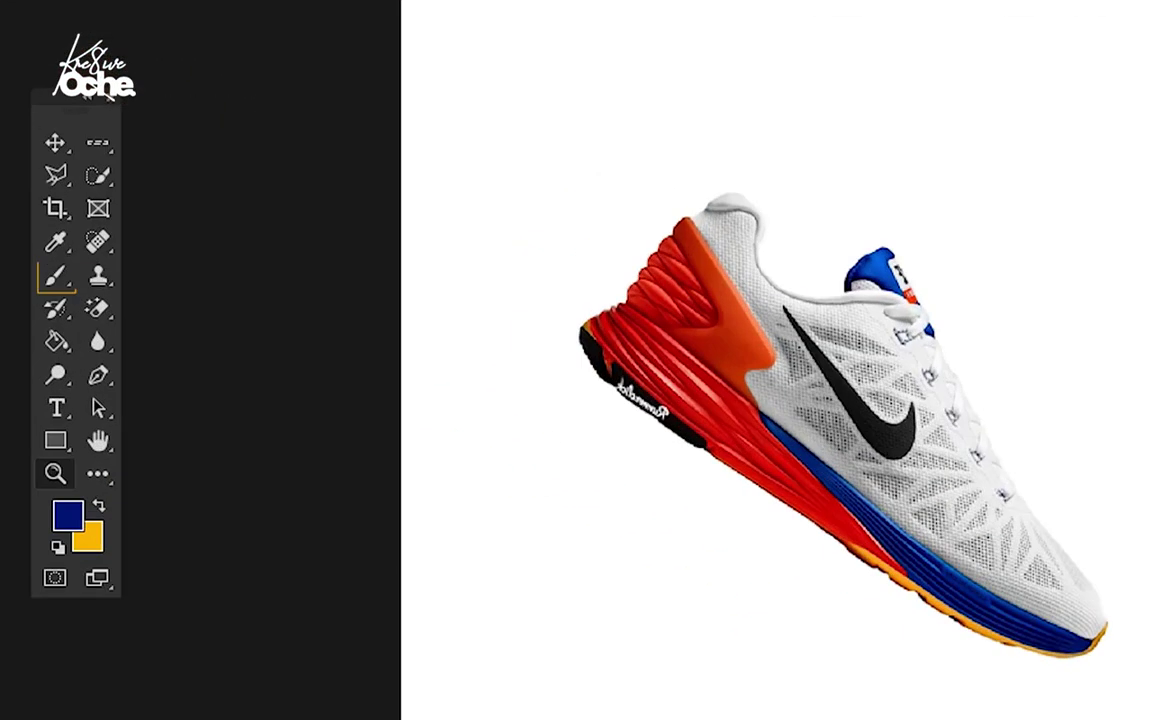
pyautogui.press('b')
pyautogui.press('b')
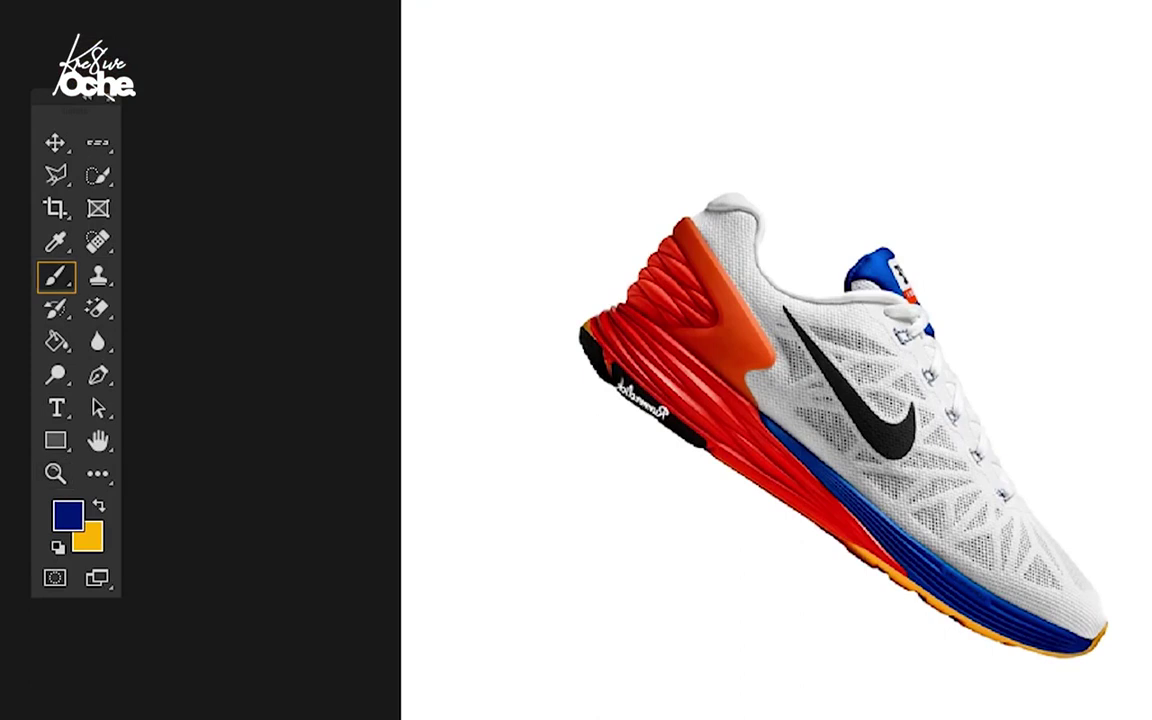
pyautogui.rightClick(763, 130)
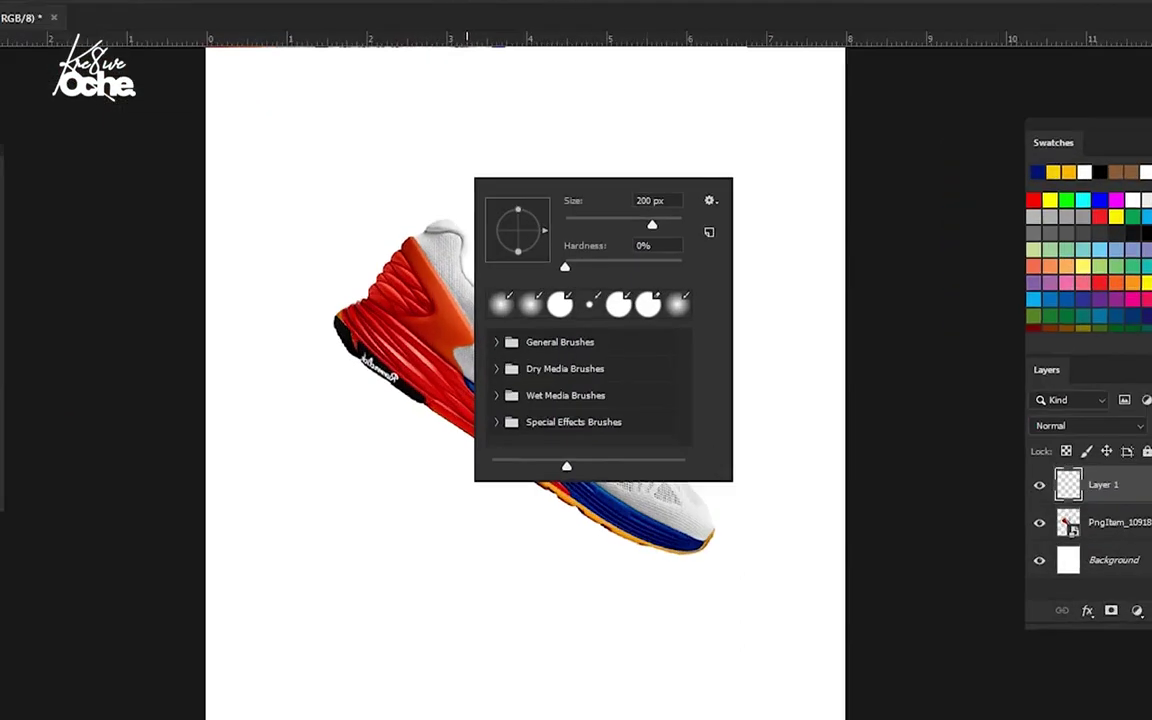
pyautogui.moveTo(562, 258); pyautogui.dragTo(689, 258)
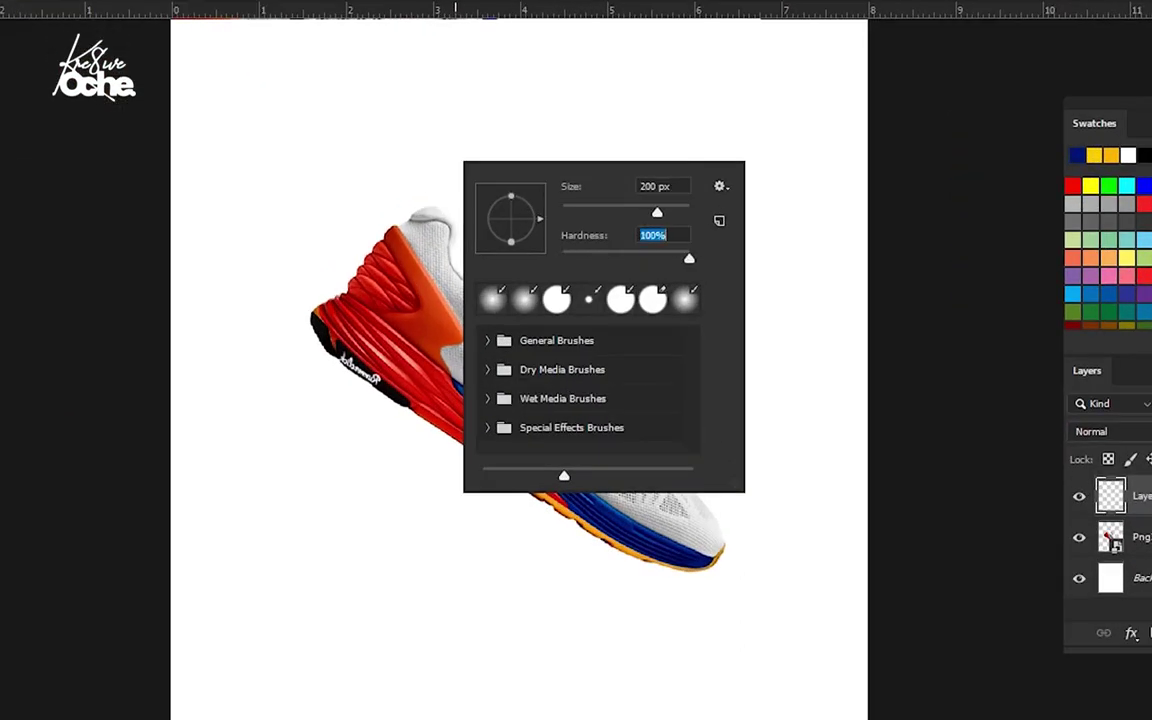
pyautogui.moveTo(657, 212); pyautogui.dragTo(662, 212)
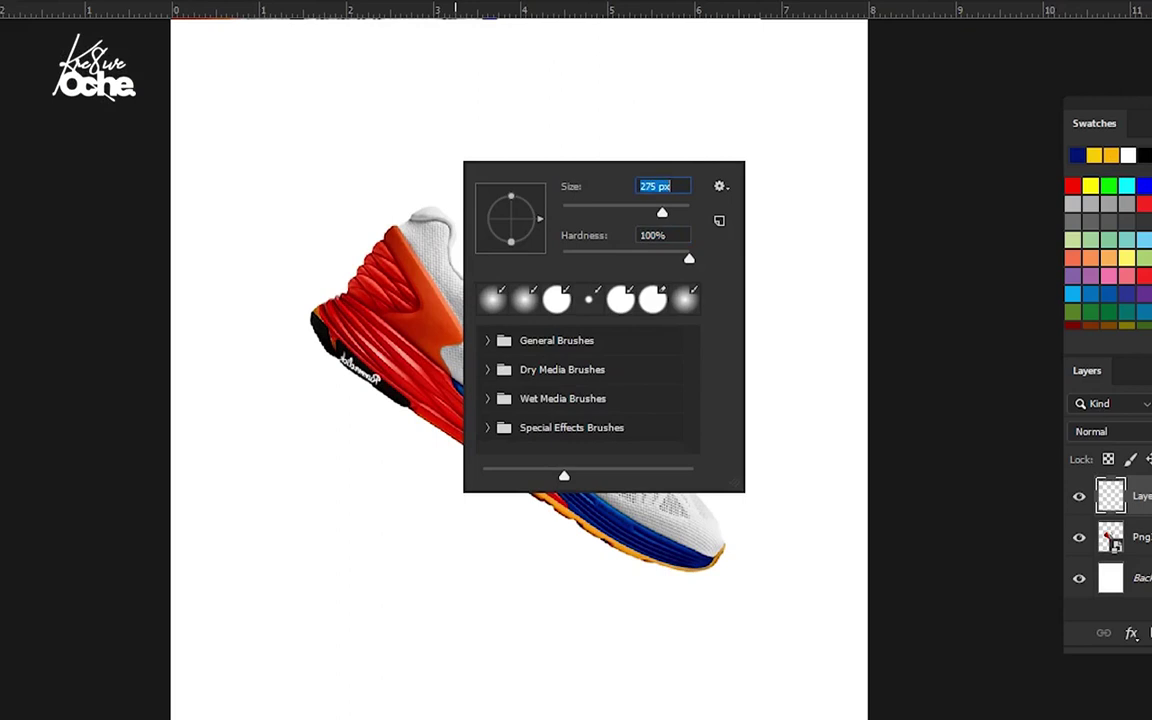
pyautogui.press('Return')
pyautogui.click(269, 129)
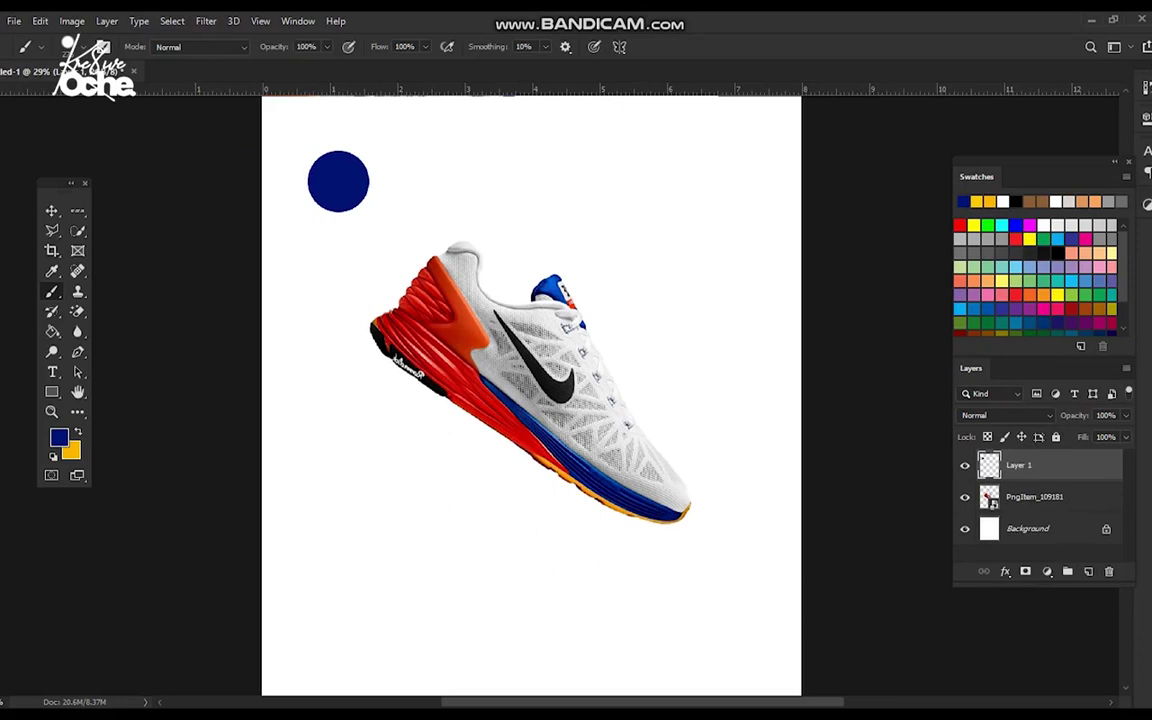
# Swap the foreground and background colours and sample the lighter blue #2163af from the shoe's midsole as the foreground colour
pyautogui.scroll(7, 545, 462)
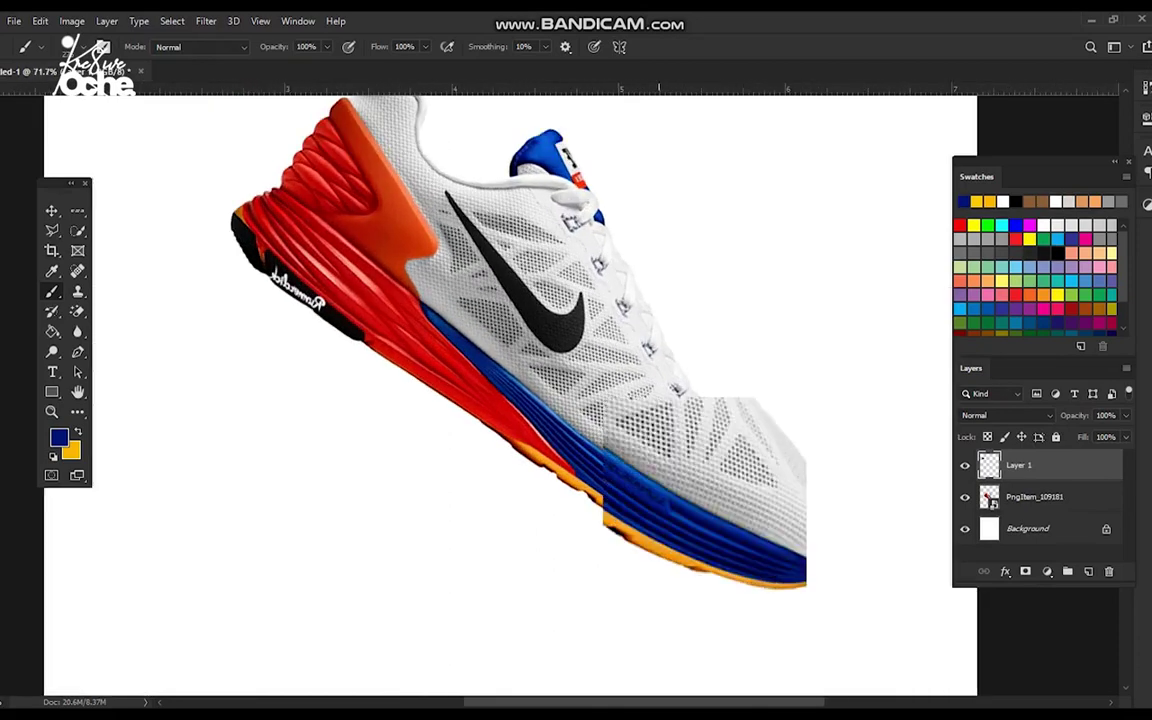
pyautogui.press('x')
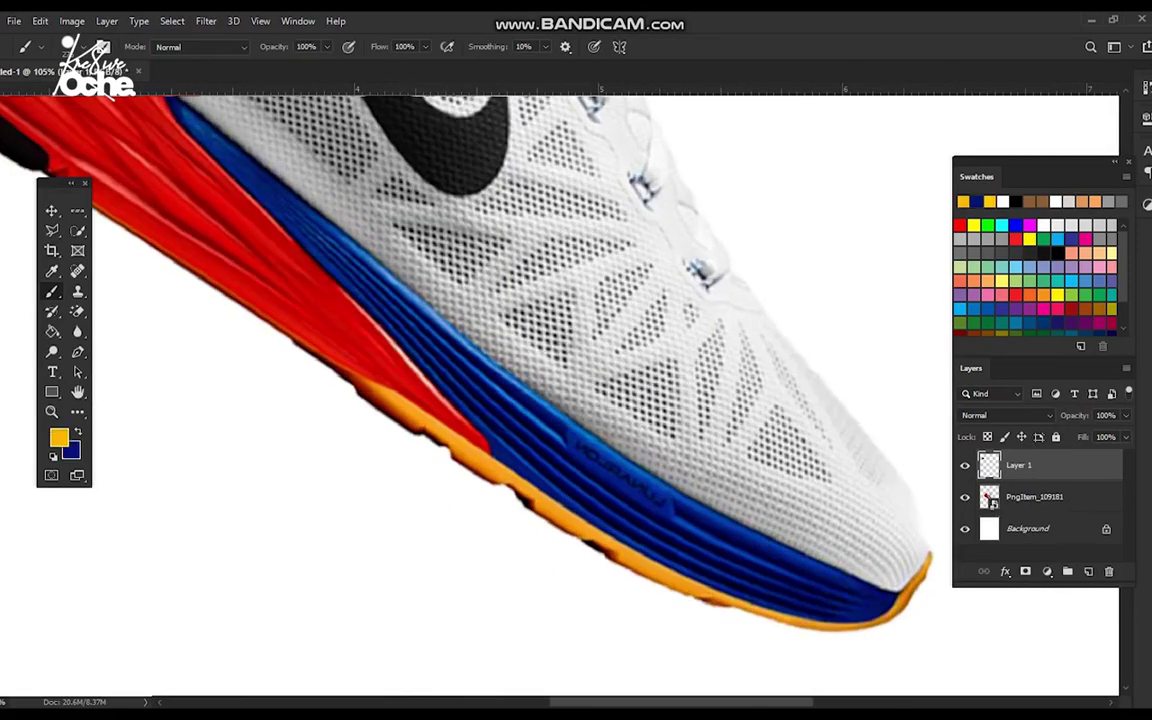
pyautogui.click(58, 437)
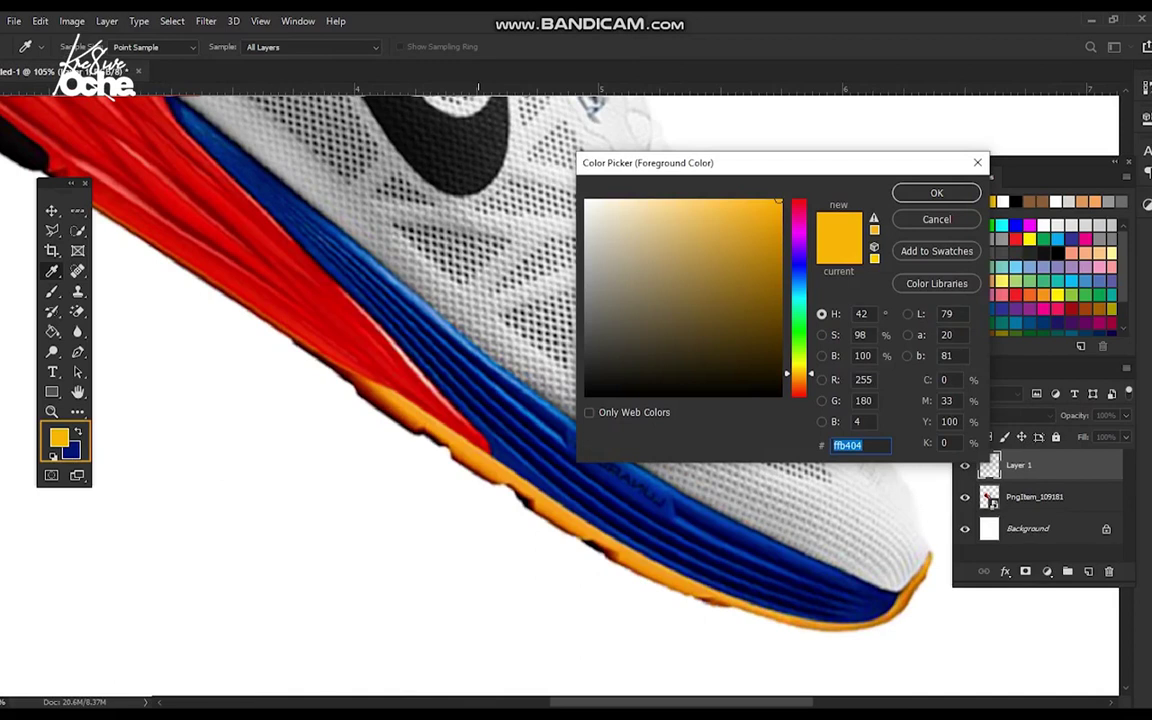
pyautogui.moveTo(478, 338); pyautogui.dragTo(468, 344)
pyautogui.write('377bbc')
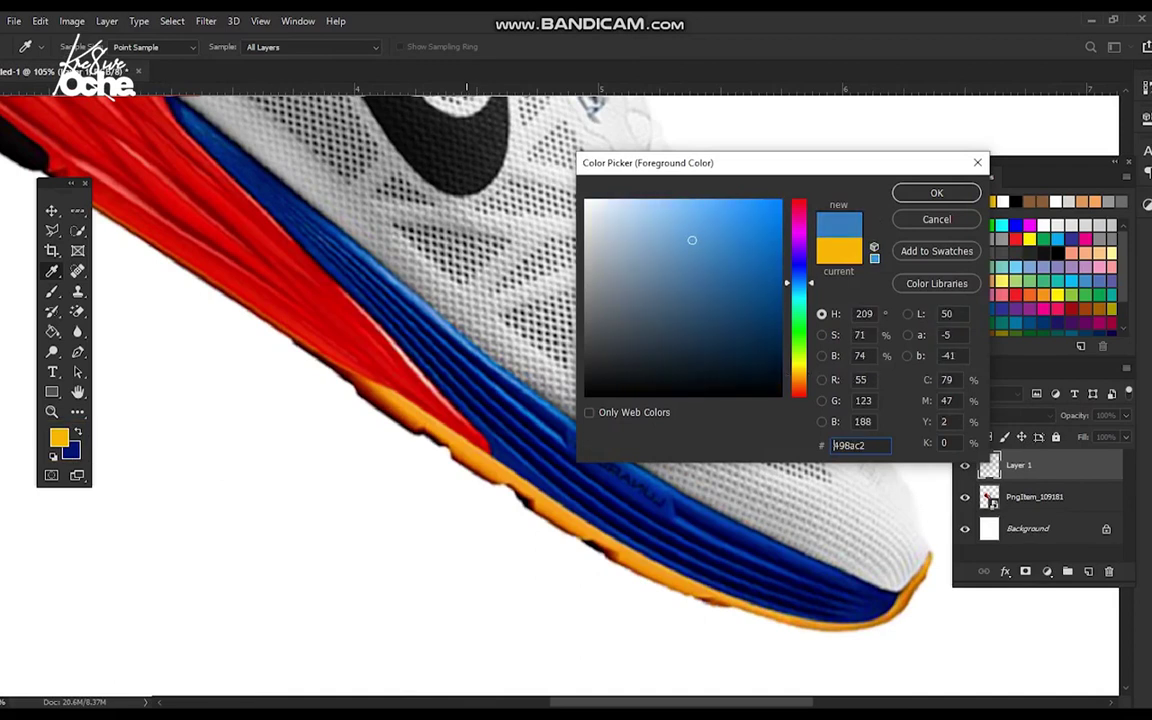
pyautogui.write('2163af')
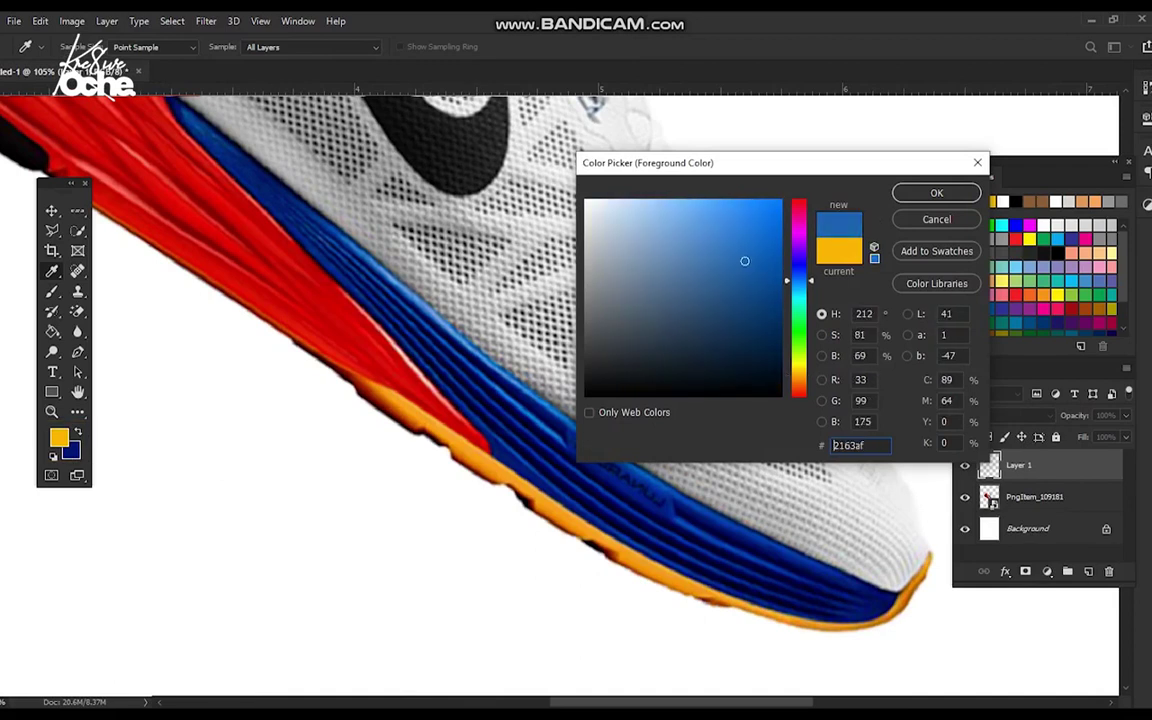
pyautogui.press('Return')
# Paint one lighter blue brush dot directly below the dark blue dot
pyautogui.press('b')
pyautogui.scroll(-3, 597, 307)
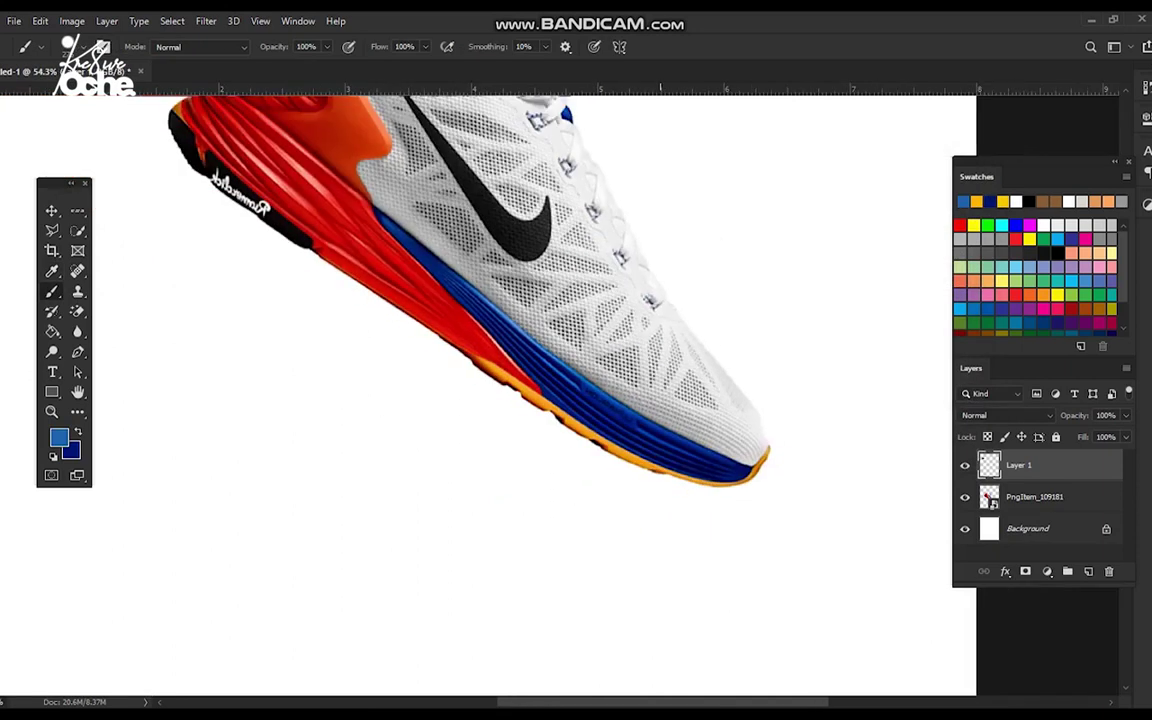
pyautogui.scroll(-2, 597, 307)
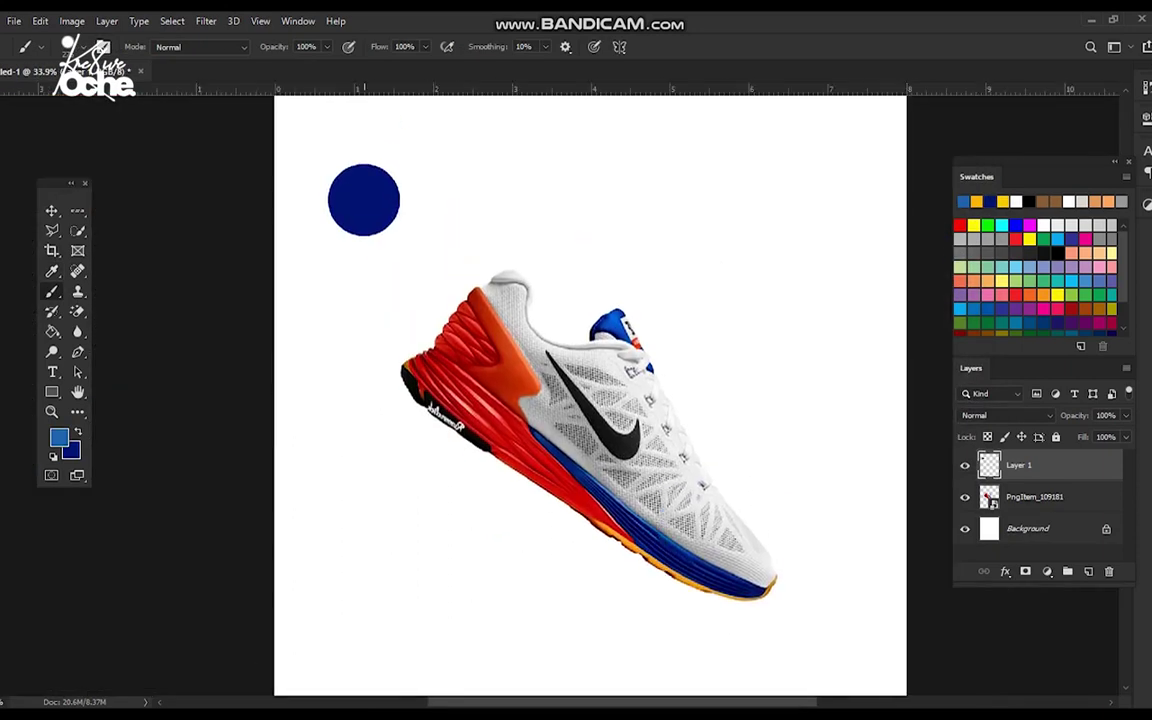
pyautogui.click(363, 281)
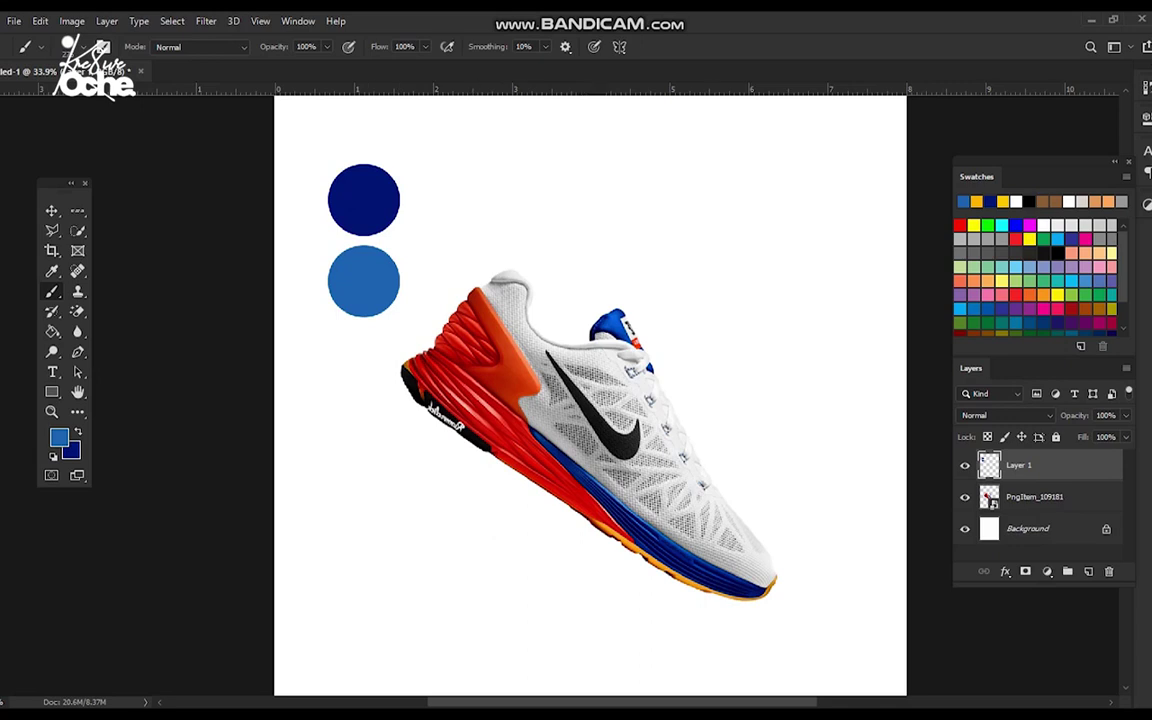
# Sample the orange from the shoe's heel panel and paint one brush dot of it below the lighter blue dot
pyautogui.scroll(2, 513, 378)
pyautogui.scroll(2, 513, 344)
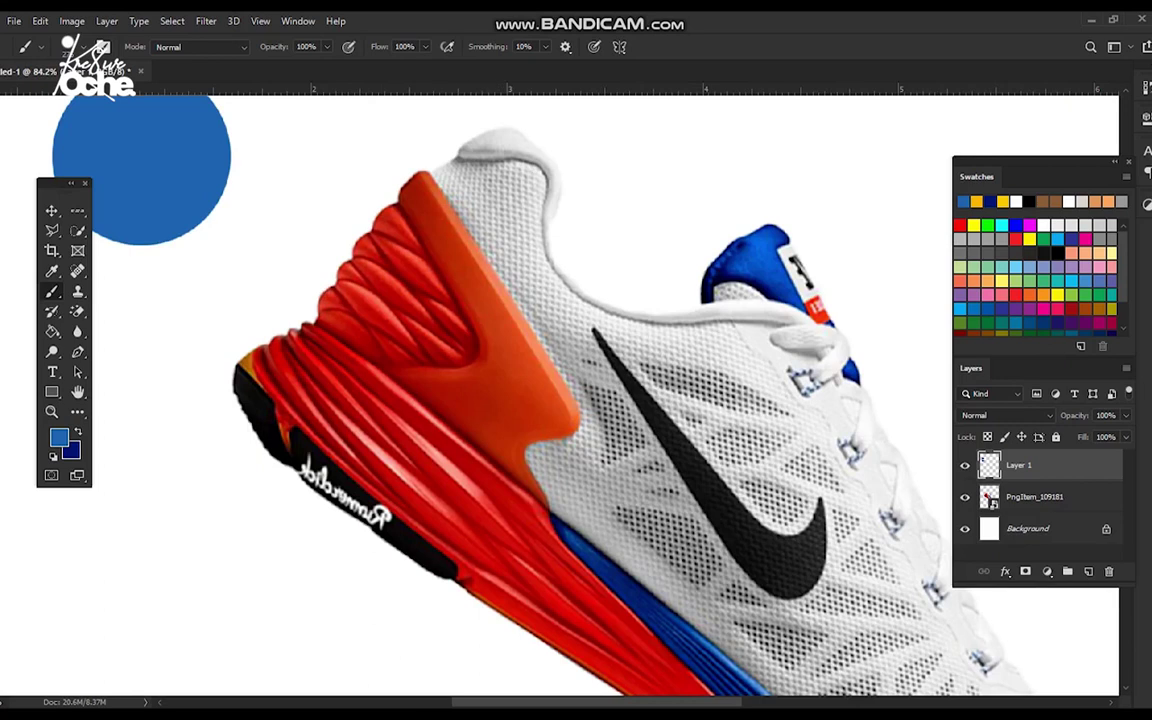
pyautogui.press('i')
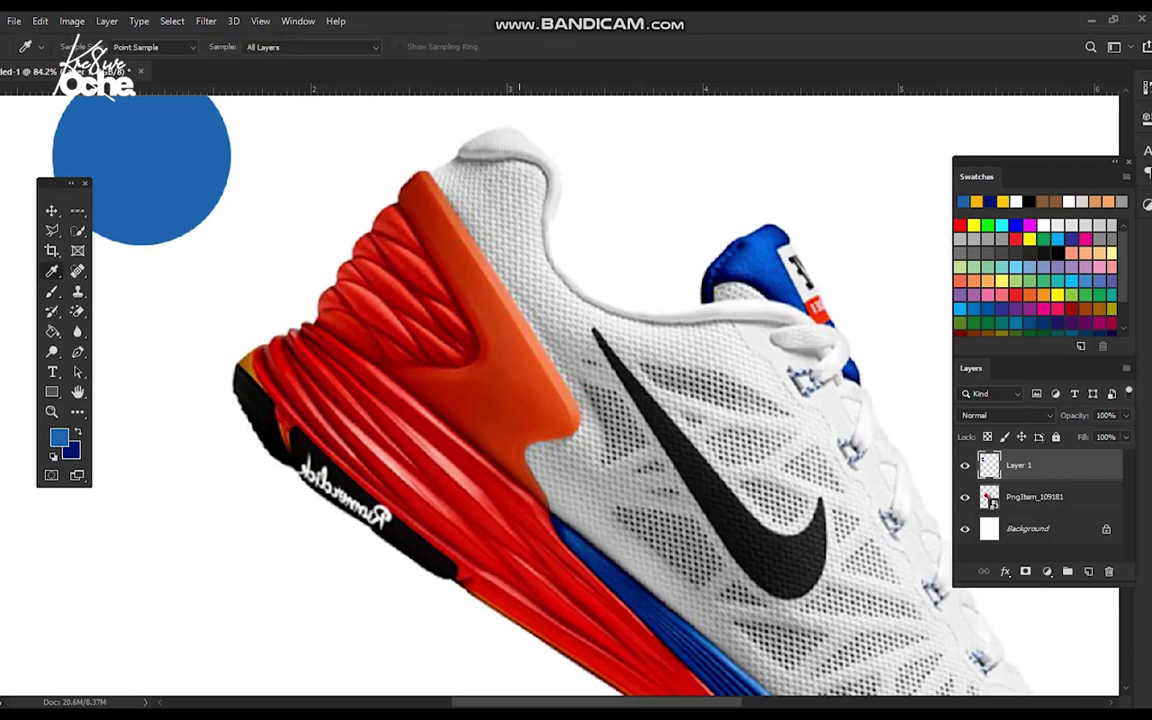
pyautogui.click(519, 385)
pyautogui.press('b')
pyautogui.click(156, 380)
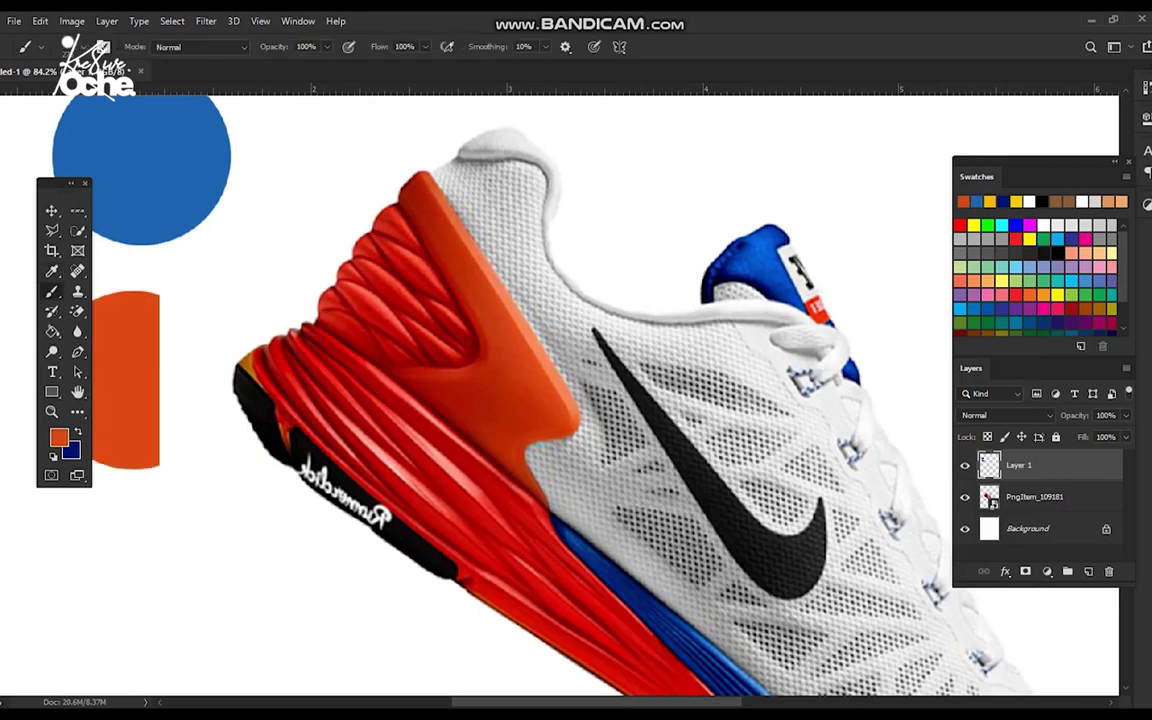
# Sample the dark red from the shoe's striped sole and paint one brush dot of it below the orange dot
pyautogui.press('i')
pyautogui.click(460, 470)
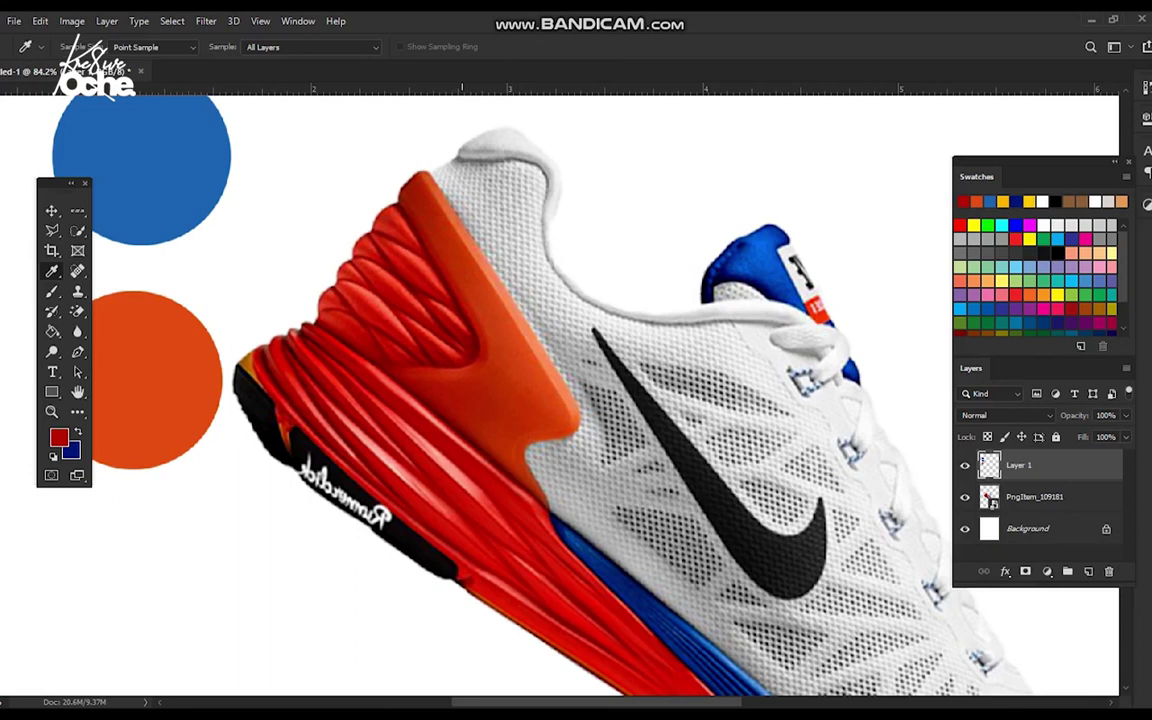
pyautogui.press('b')
pyautogui.click(146, 607)
pyautogui.scroll(-1, 520, 420)
pyautogui.scroll(-9, 545, 440)
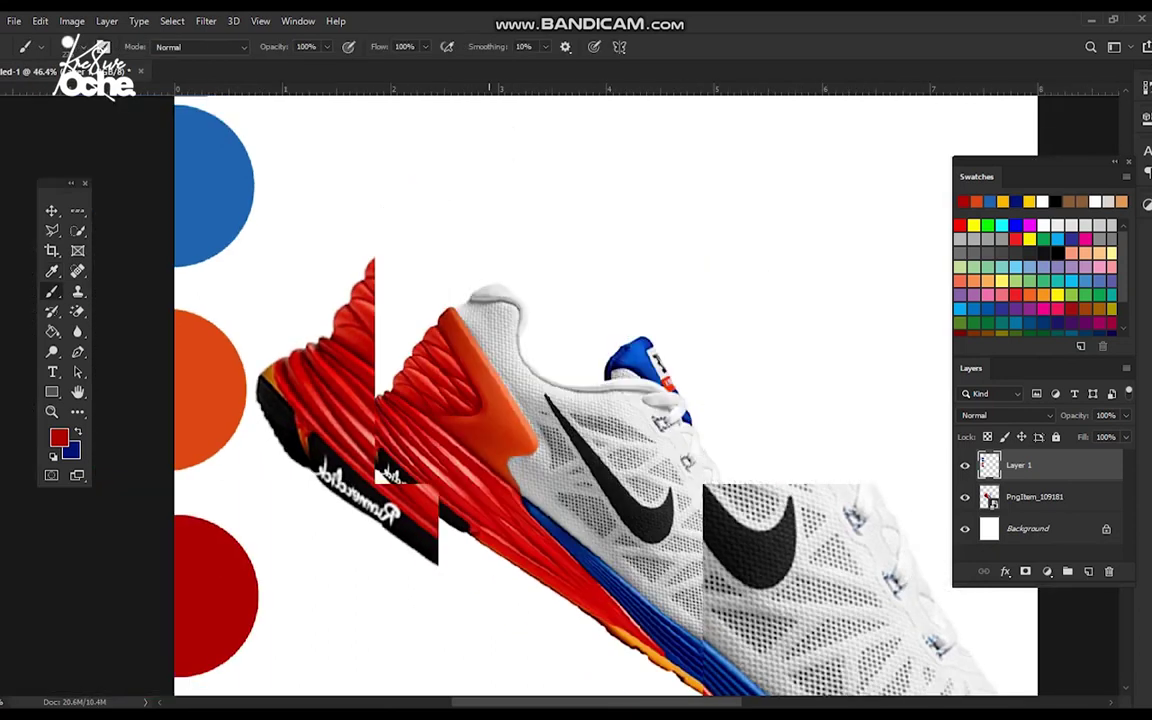
pyautogui.moveTo(617, 450)
pyautogui.mouseDown()
pyautogui.moveTo(593, 457)
pyautogui.moveTo(556, 443)
pyautogui.mouseUp()
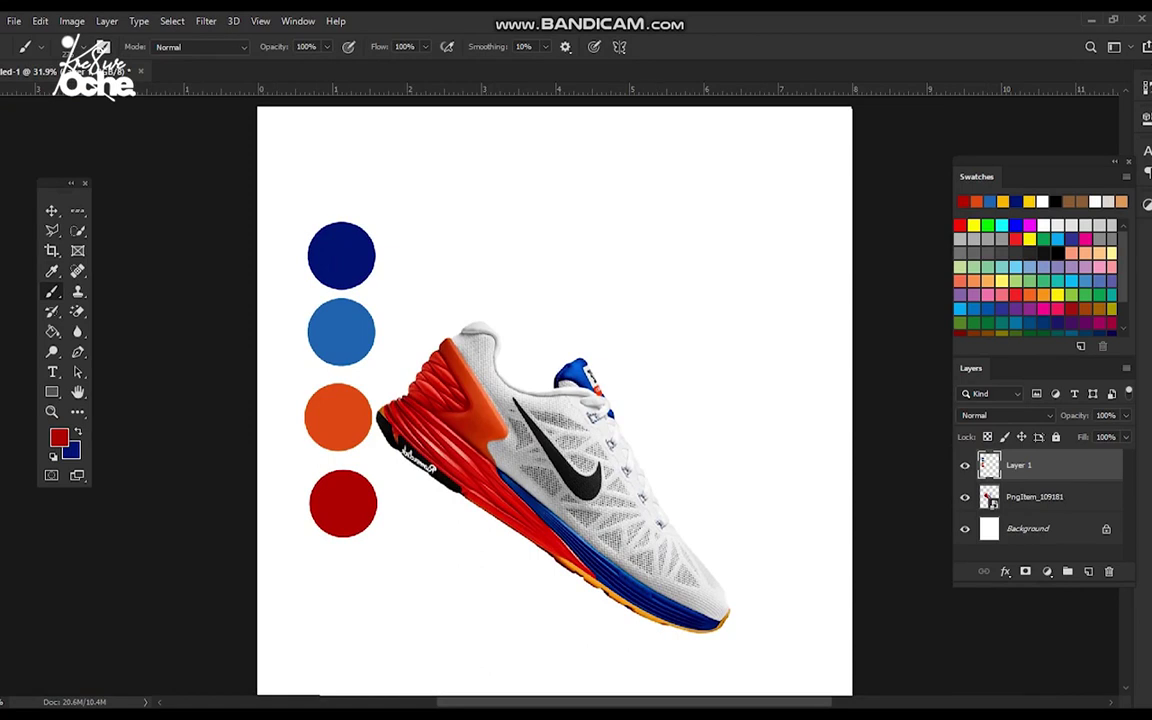
# Rename the dots layer as color and add a new empty layer directly above the Background layer
pyautogui.doubleClick(1019, 465)
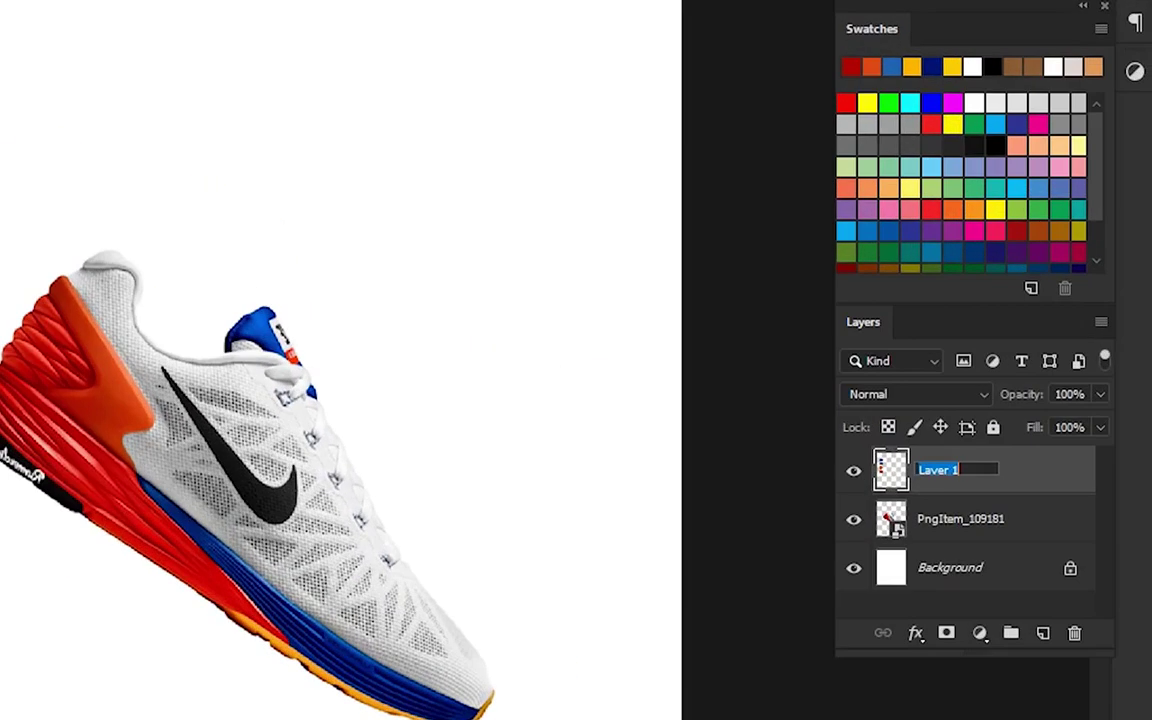
pyautogui.write('color')
pyautogui.press('Return')
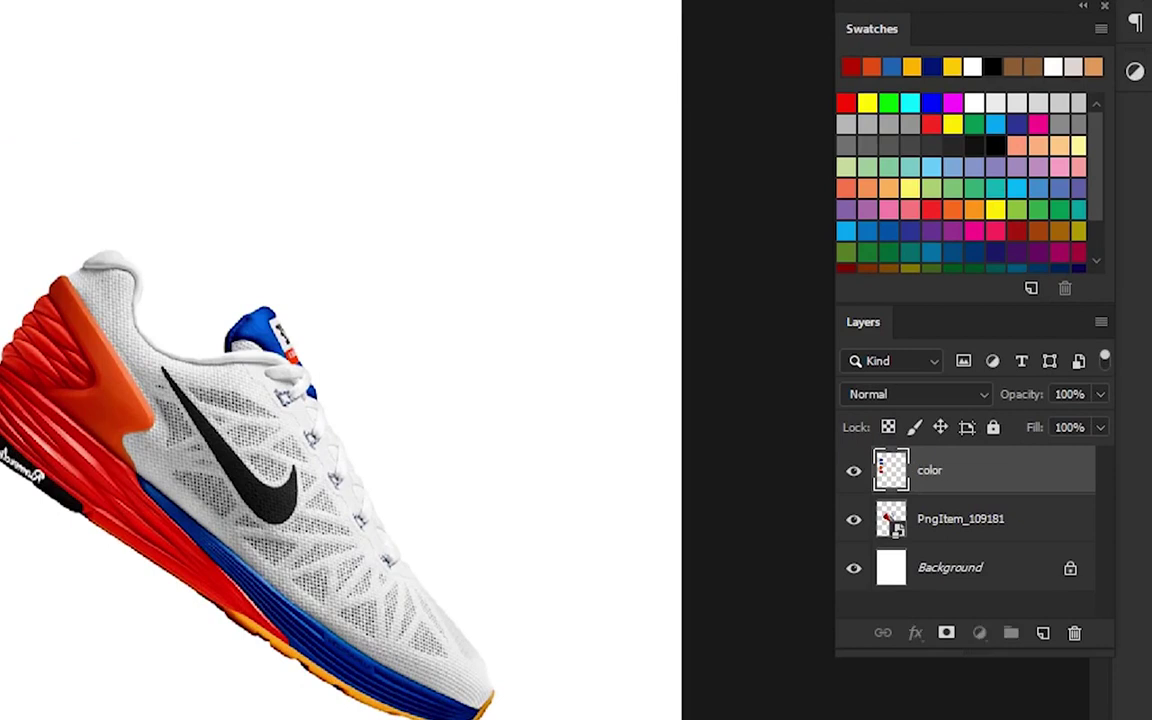
pyautogui.click(965, 568)
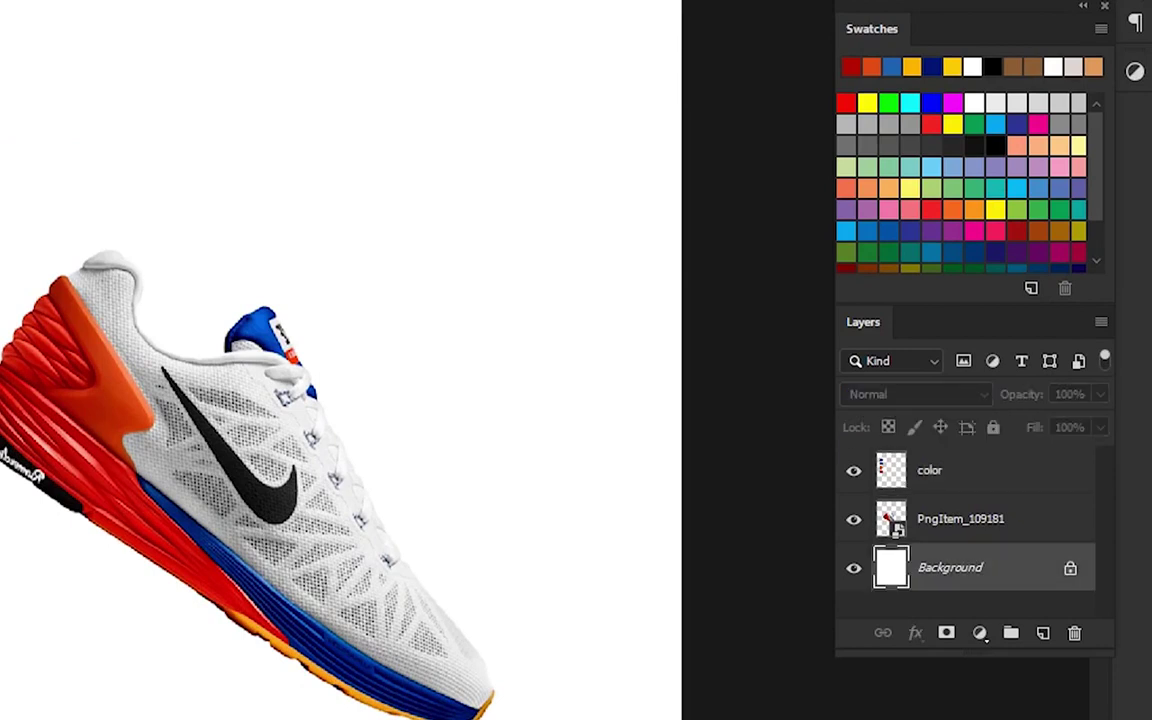
pyautogui.click(1043, 633)
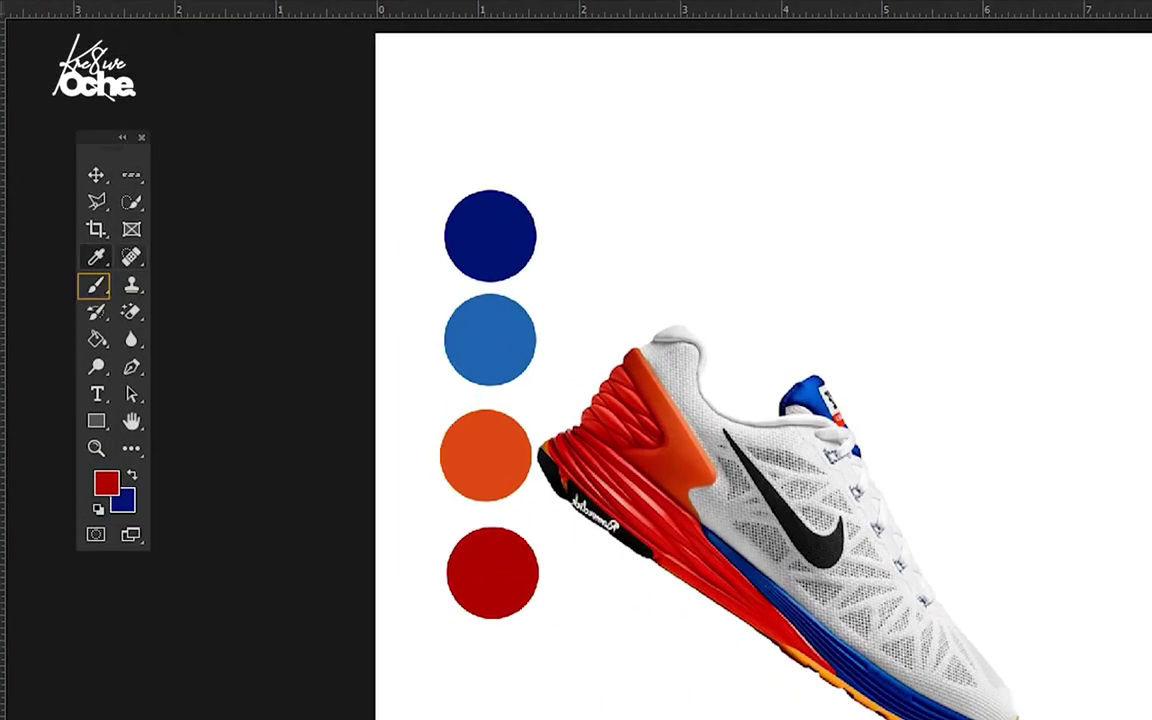
# Sample the dark blue dot, then set the foreground colour to the lighter blue dot's #2163af
pyautogui.click(96, 257)
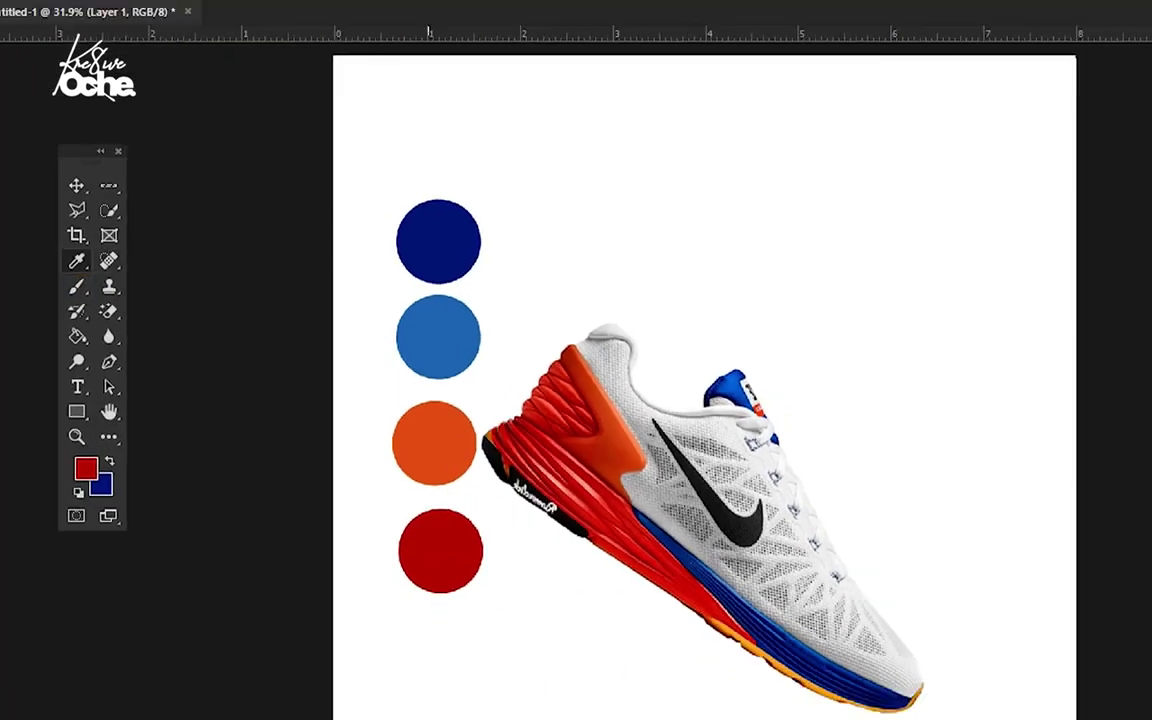
pyautogui.click(488, 238)
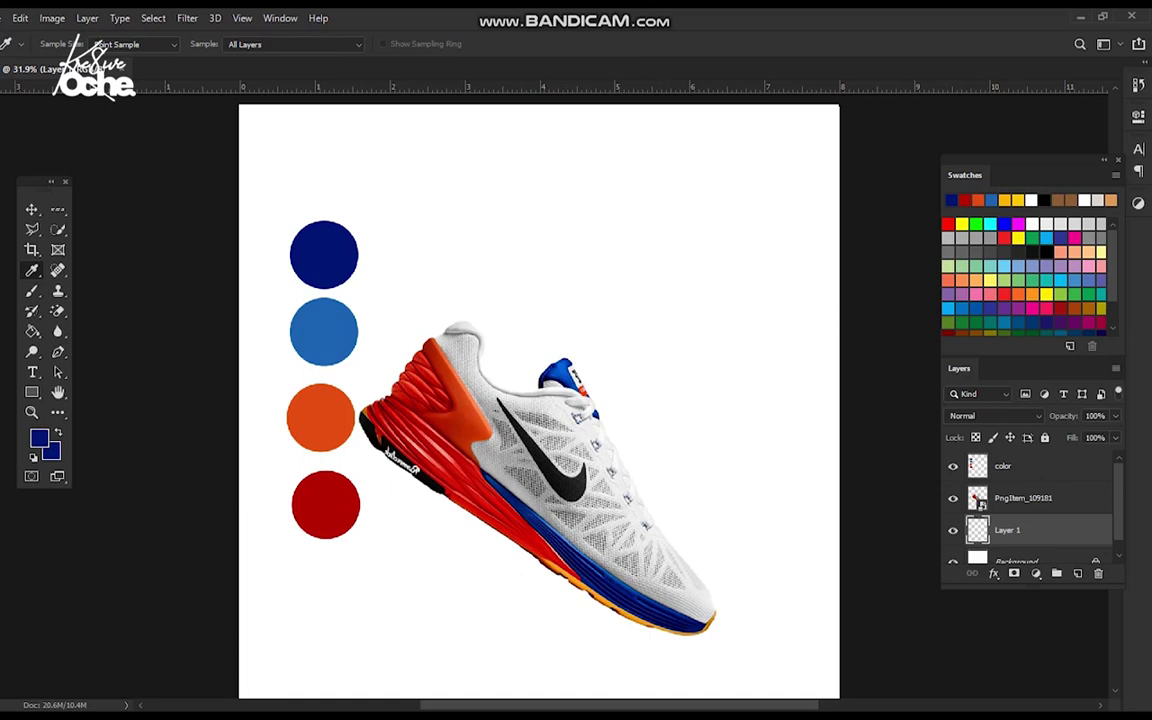
pyautogui.click(39, 438)
pyautogui.click(330, 330)
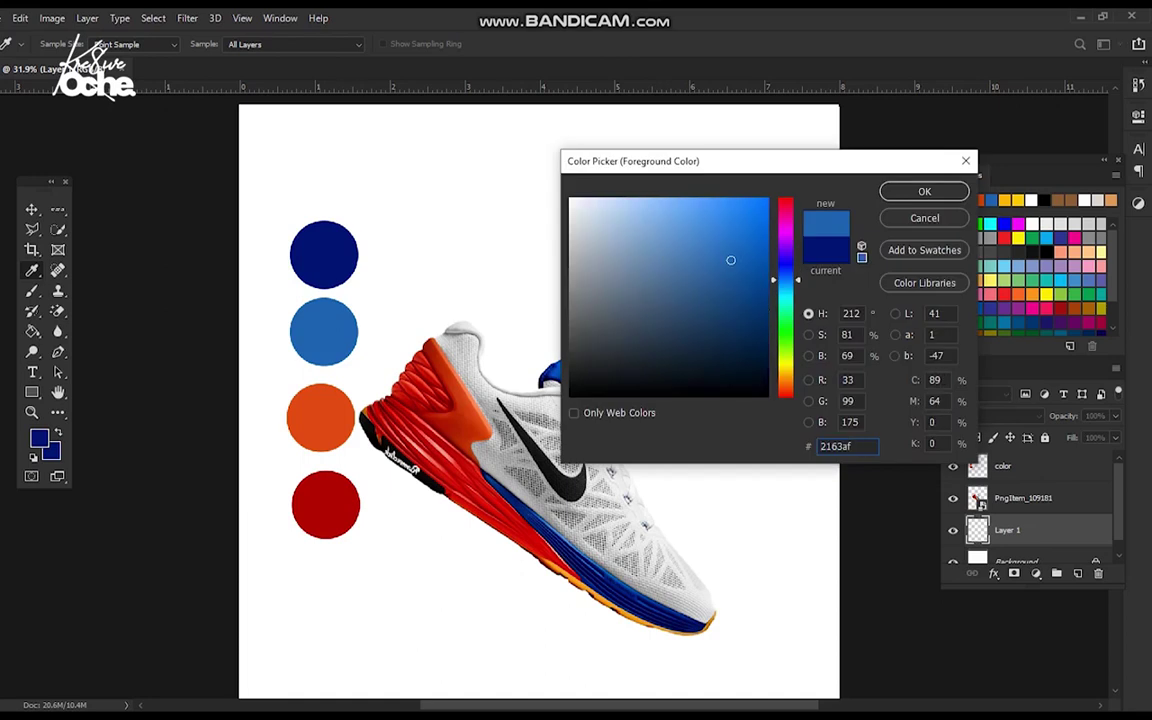
pyautogui.press('Return')
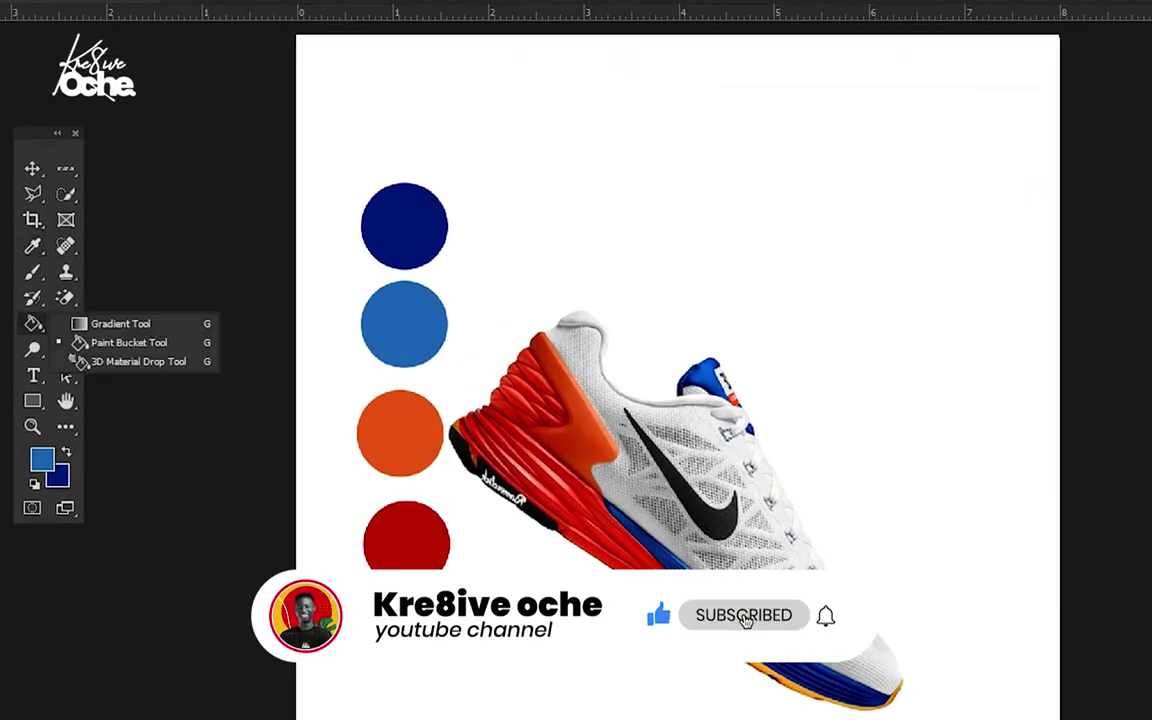
# Set up the Gradient tool with the Foreground to Background preset
pyautogui.click(120, 323)
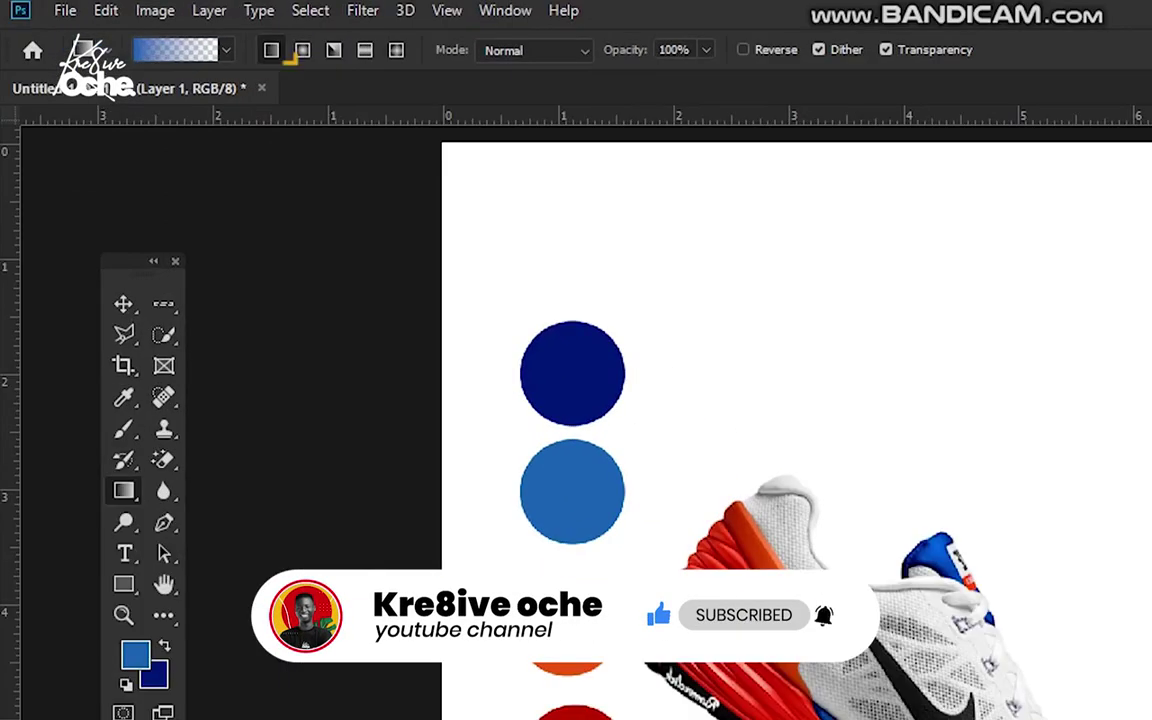
pyautogui.click(175, 49)
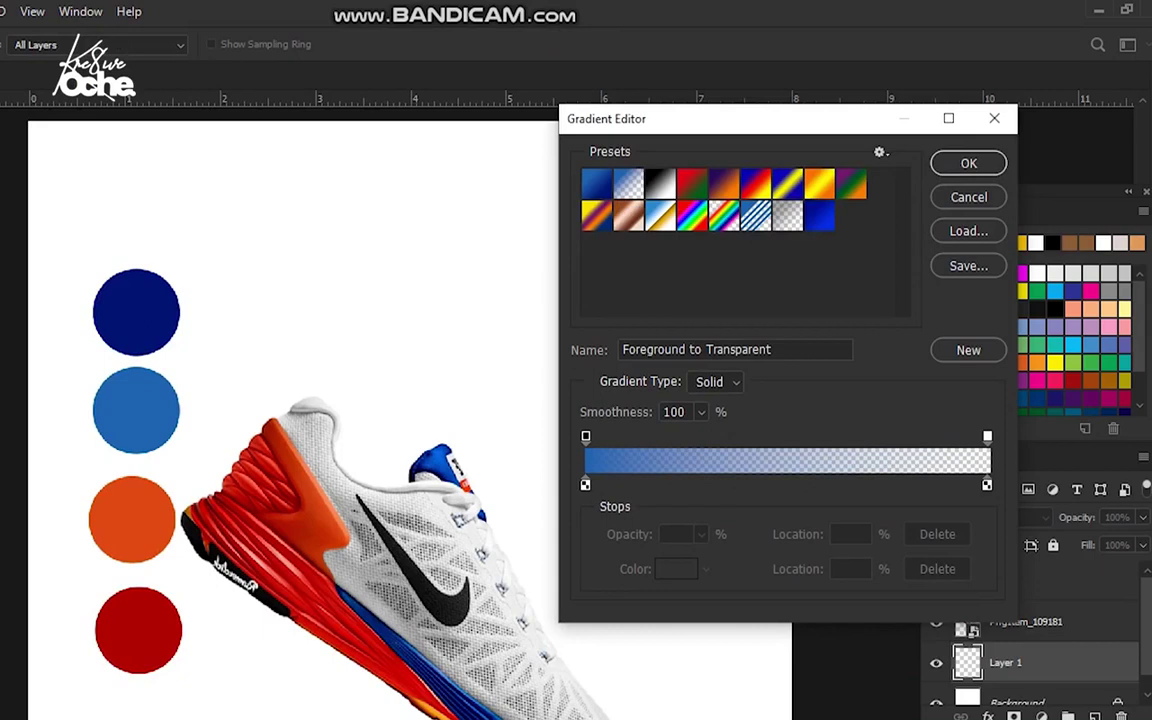
pyautogui.click(596, 183)
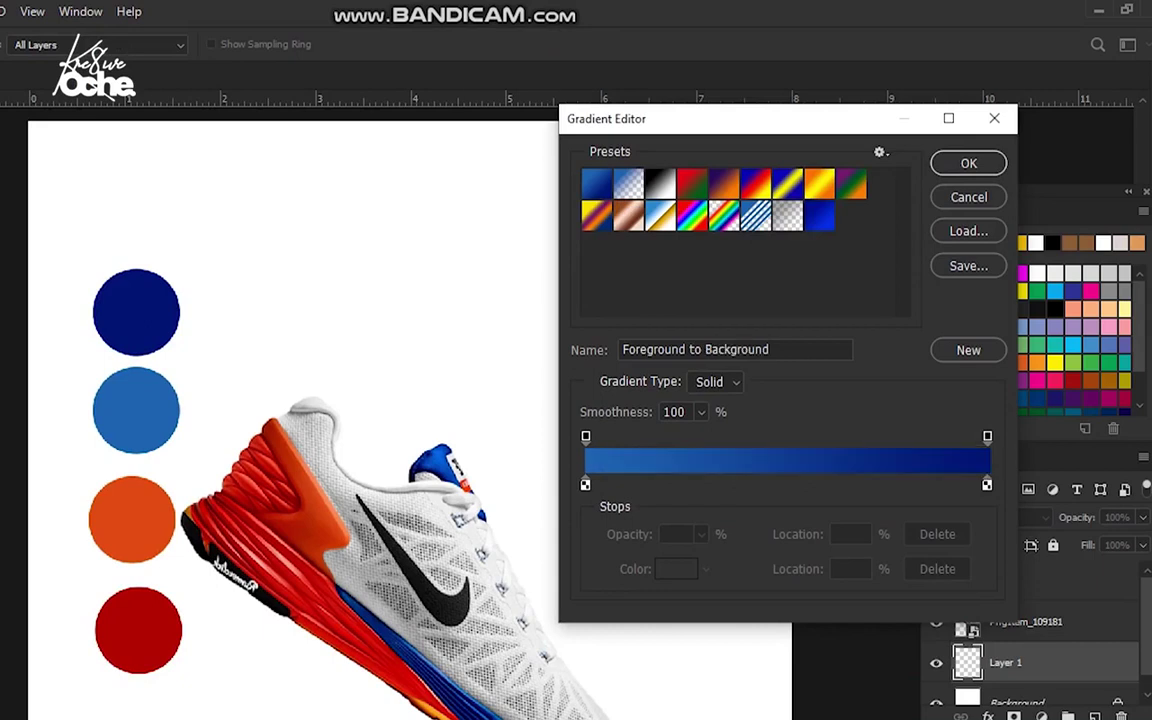
pyautogui.click(968, 163)
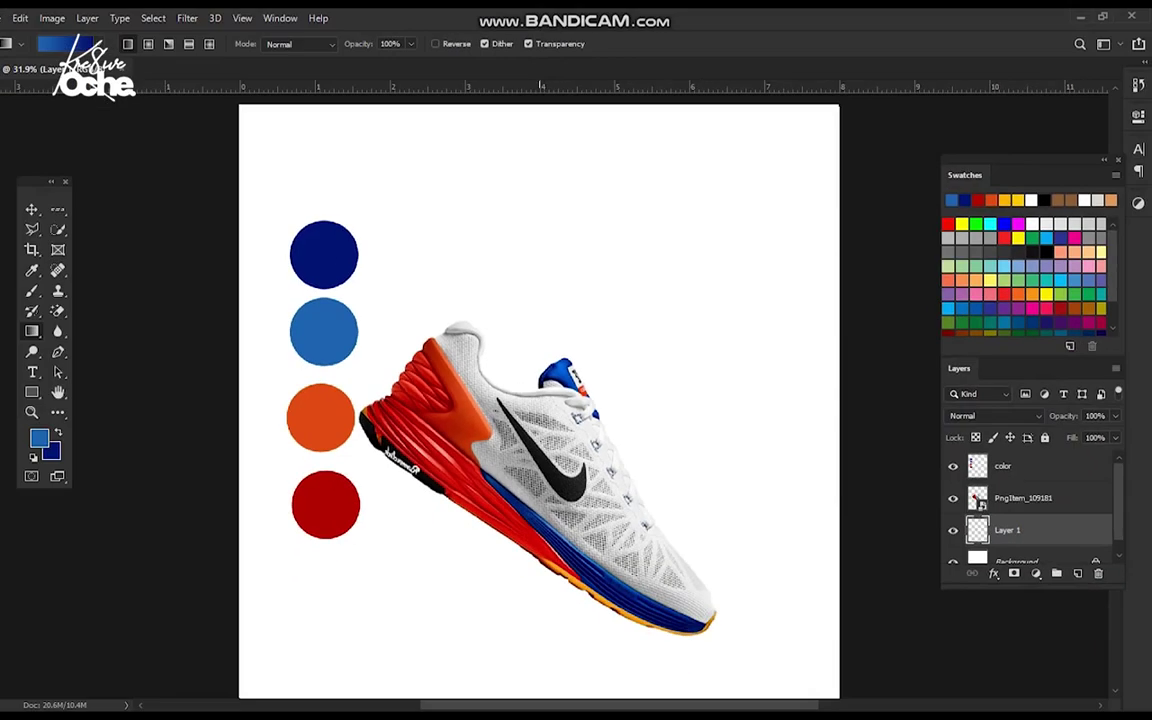
# Fill the new layer with a linear gradient running from the canvas's lower-left corner to its upper-right corner
pyautogui.scroll(-5, 576, 348)
pyautogui.scroll(-2, 576, 348)
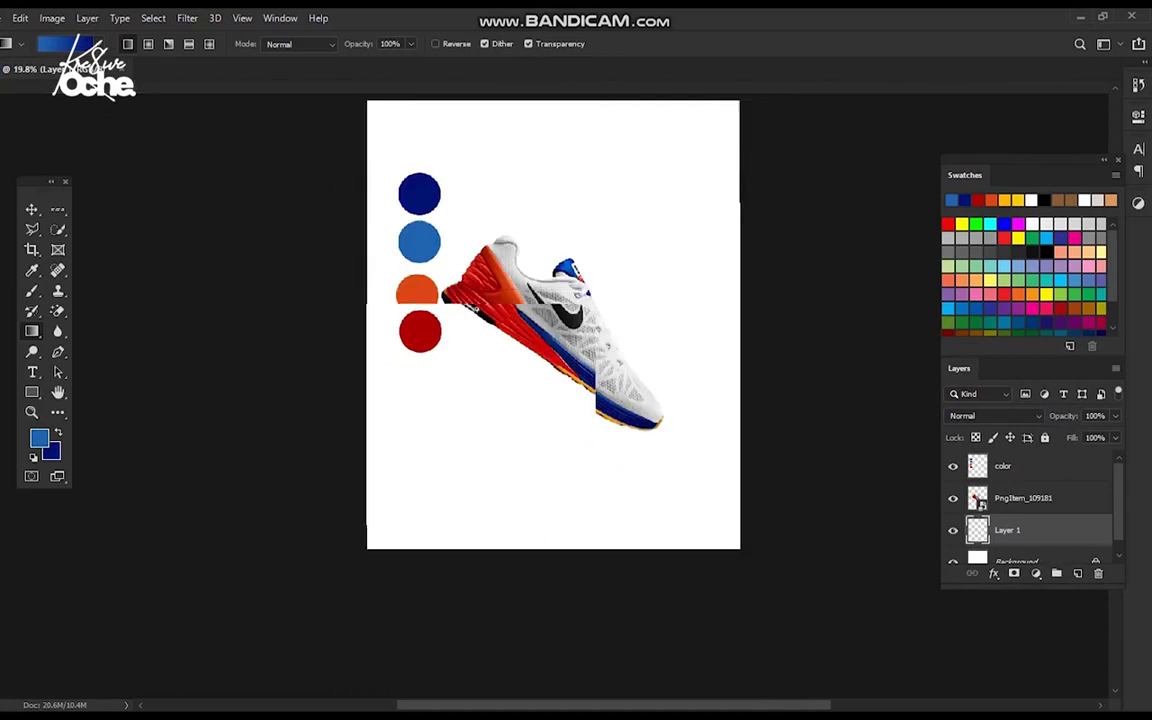
pyautogui.moveTo(378, 538); pyautogui.dragTo(716, 113)
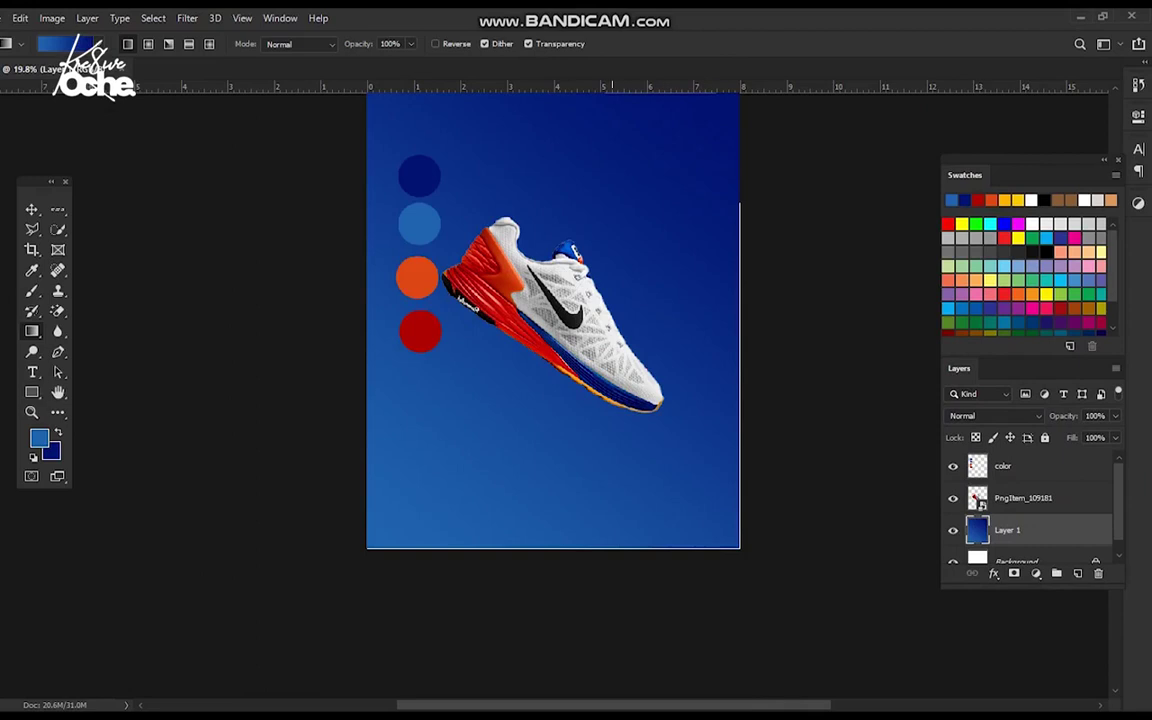
pyautogui.press('space')
pyautogui.moveTo(612, 290); pyautogui.dragTo(561, 384)
# Flip the gradient layer horizontally and vertically with Free Transform and apply the transformation
pyautogui.press('v')
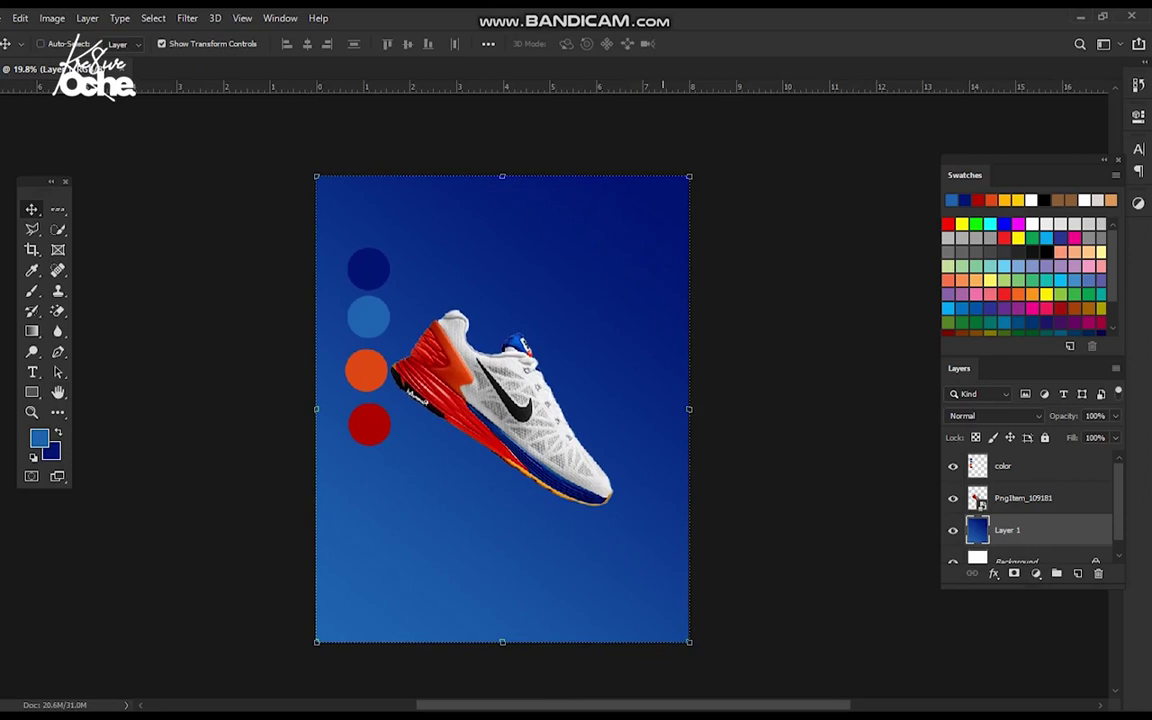
pyautogui.hotkey('ctrl', 't')
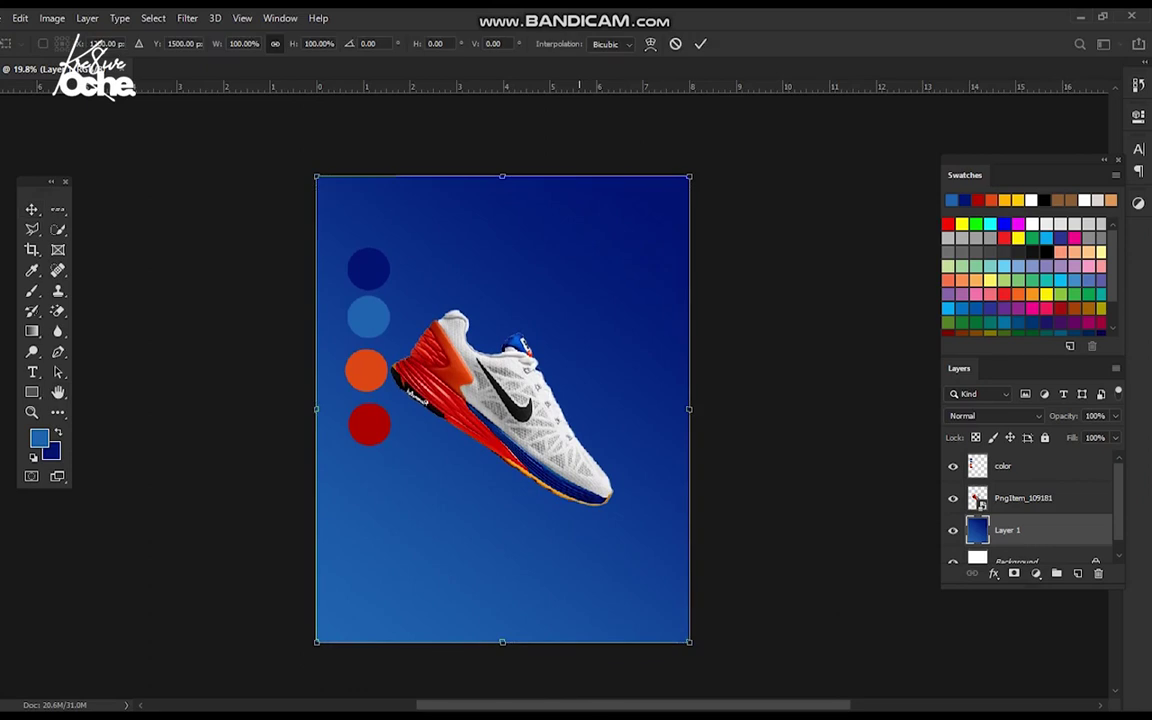
pyautogui.rightClick(580, 352)
pyautogui.click(624, 545)
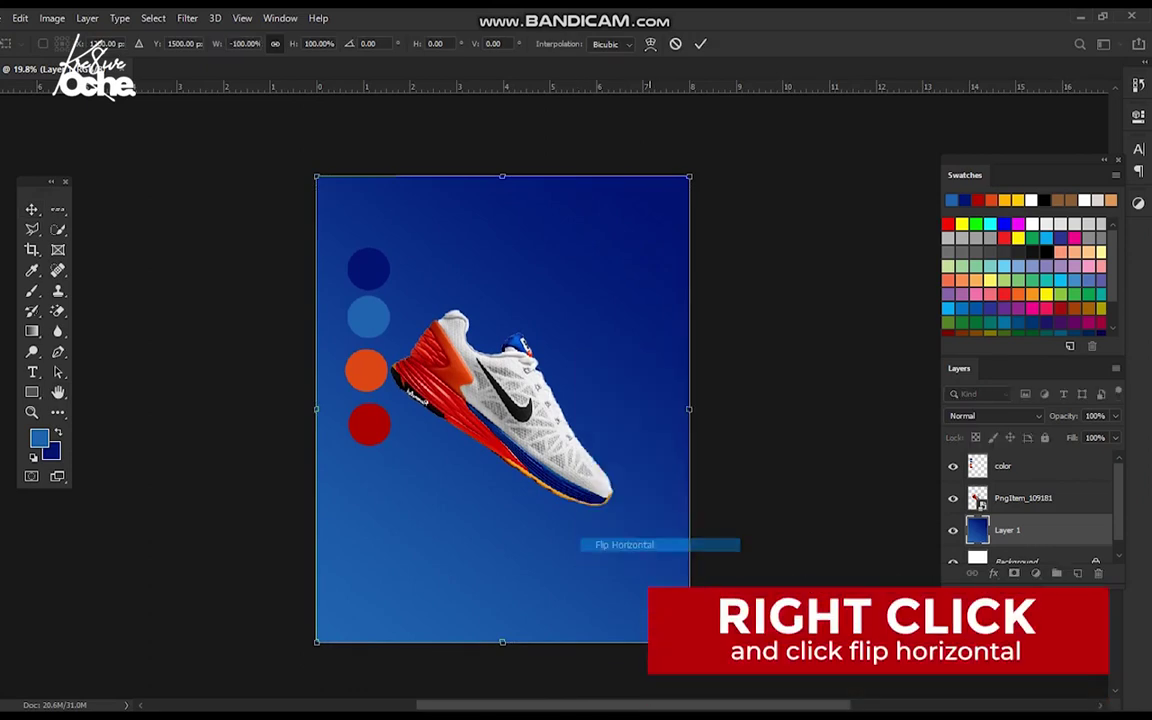
pyautogui.rightClick(536, 391)
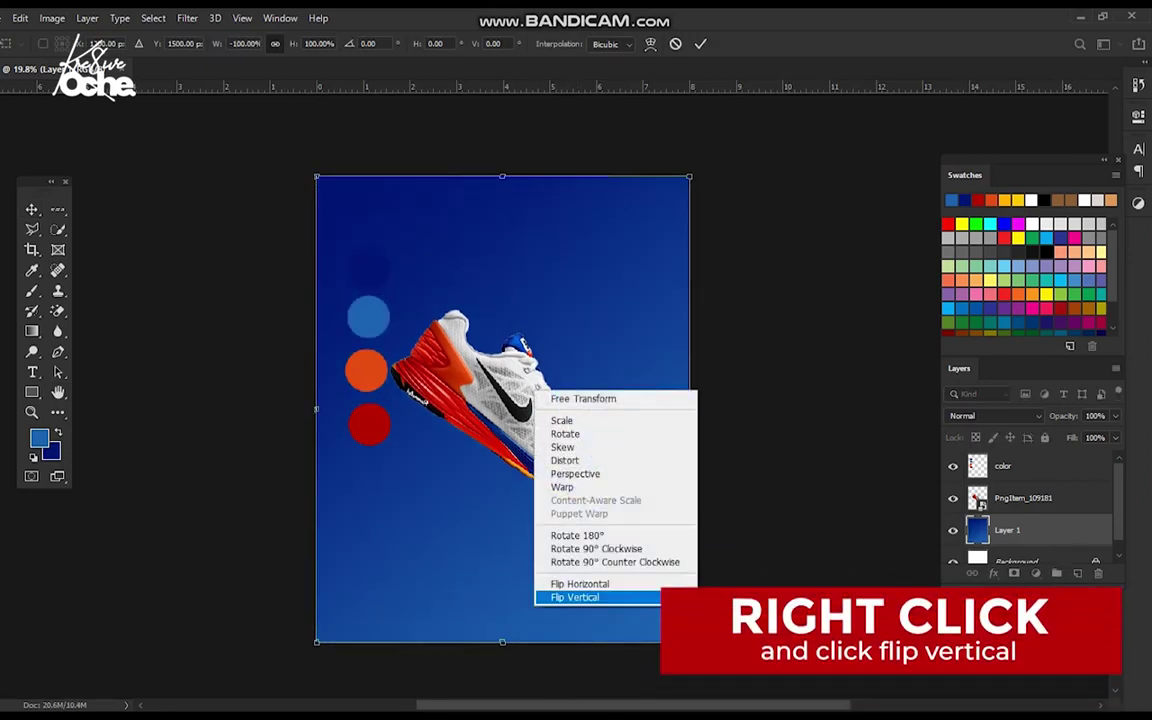
pyautogui.click(576, 597)
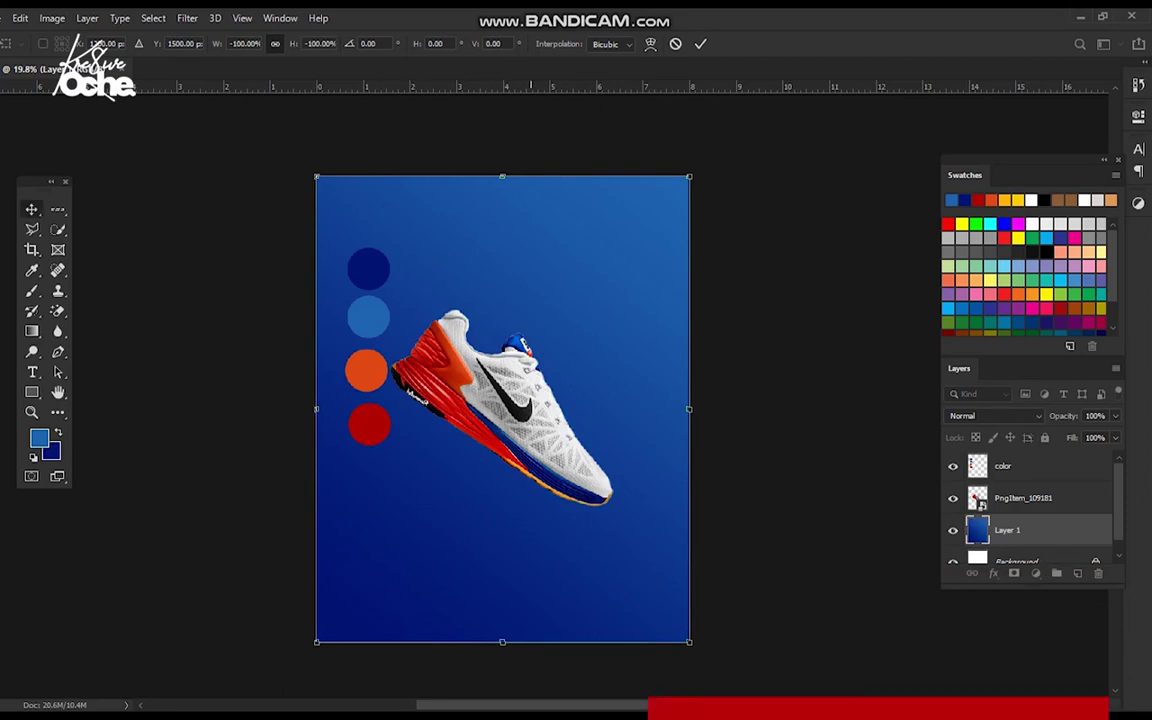
pyautogui.press('Return')
# Rename the gradient layer as gradient Background and convert it to a smart object
pyautogui.press('z')
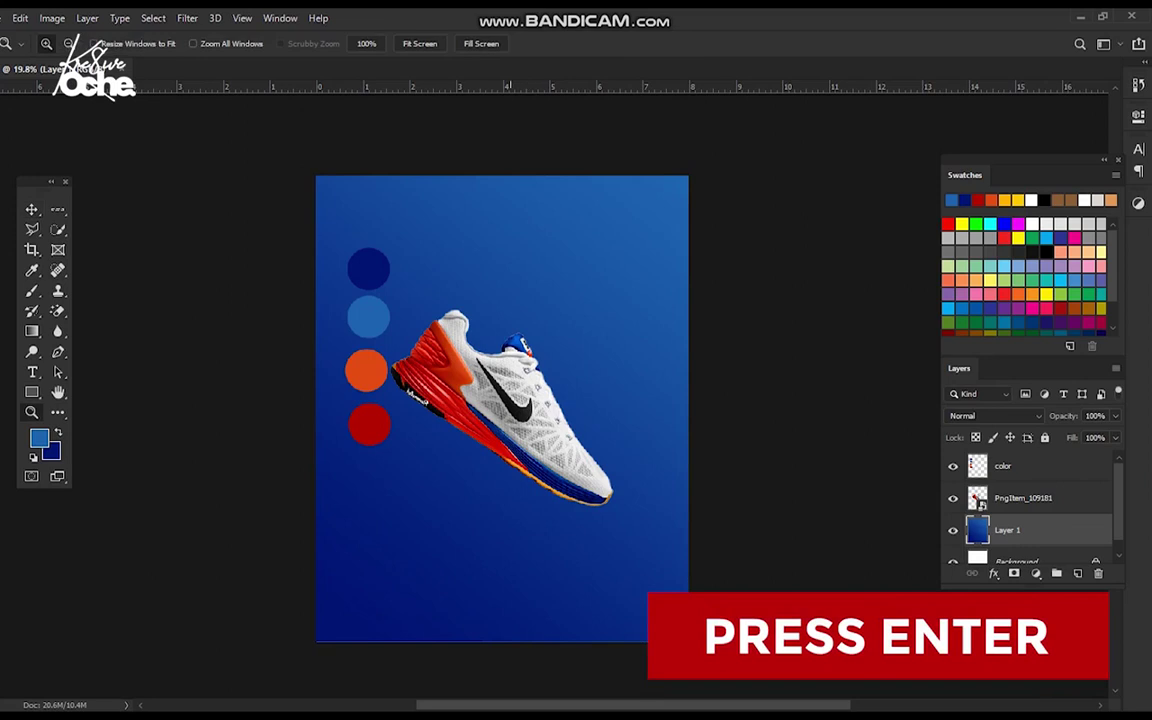
pyautogui.click(518, 364)
pyautogui.moveTo(518, 364); pyautogui.dragTo(573, 330)
pyautogui.hotkey('ctrl', 'r')
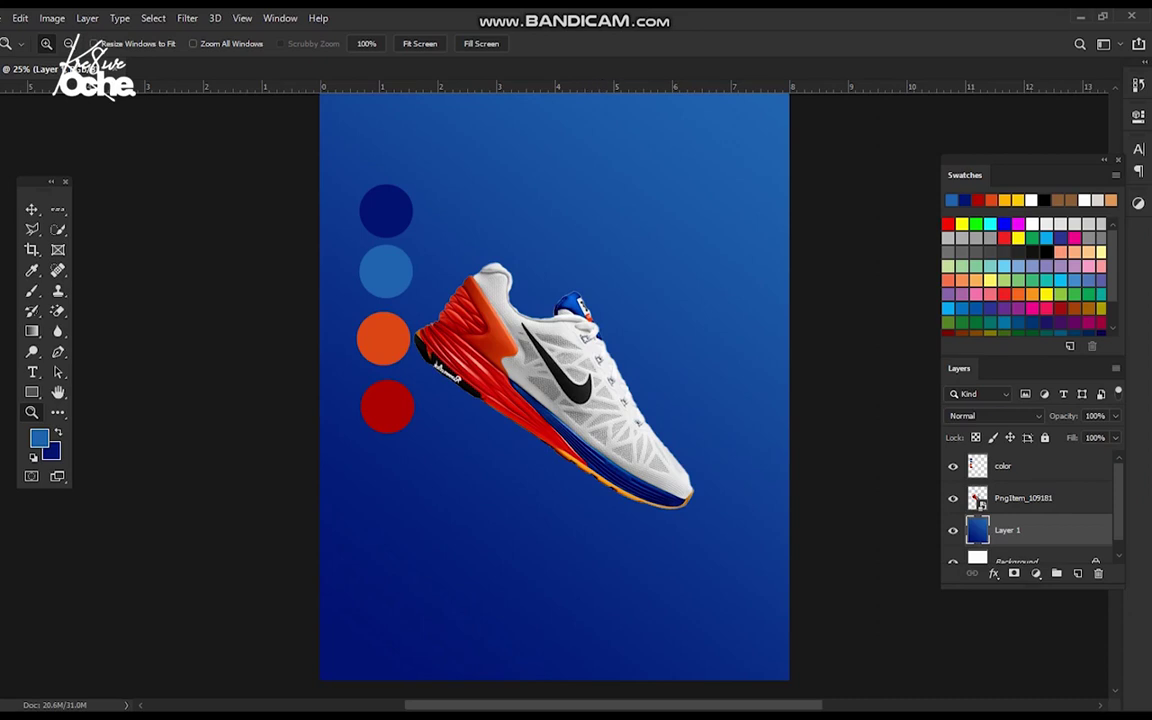
pyautogui.doubleClick(1007, 530)
pyautogui.write('gr')
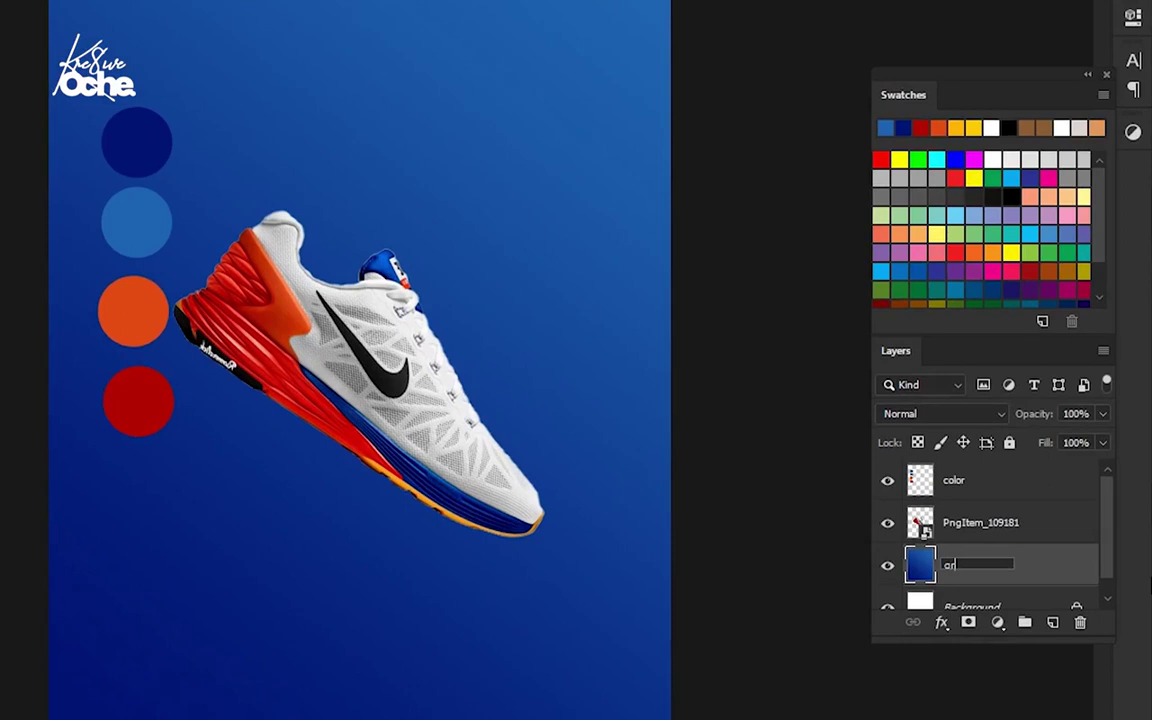
pyautogui.write('adient Background')
pyautogui.press('Return')
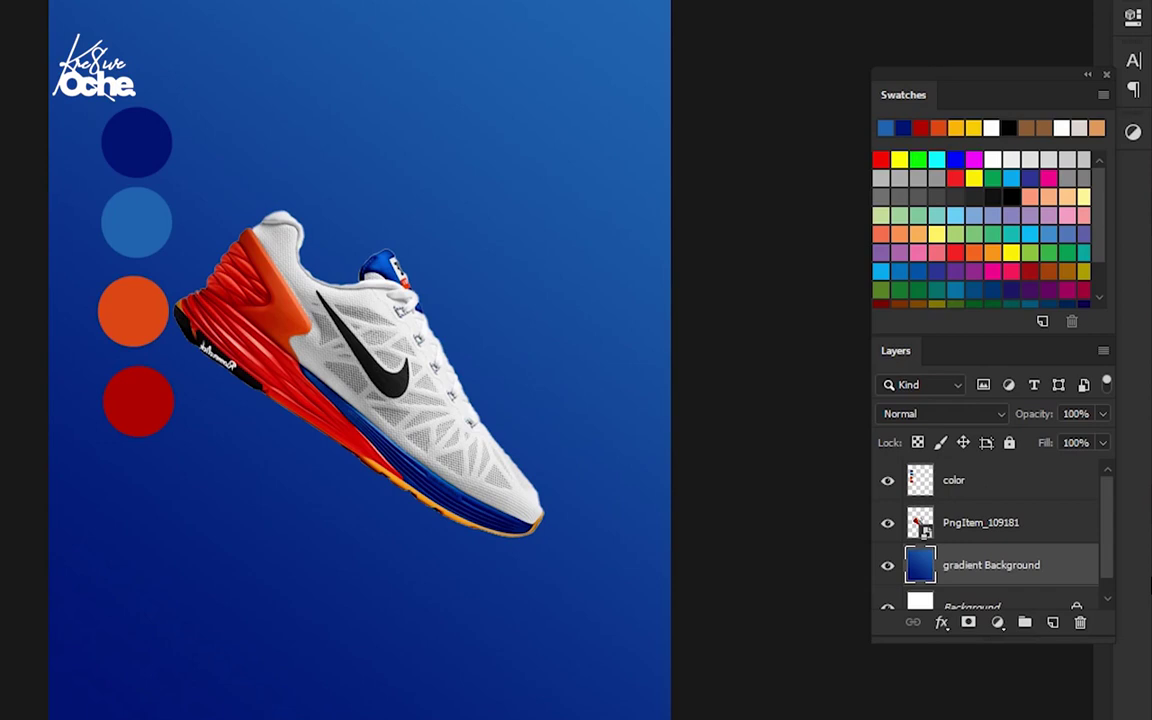
pyautogui.rightClick(990, 565)
pyautogui.click(880, 216)
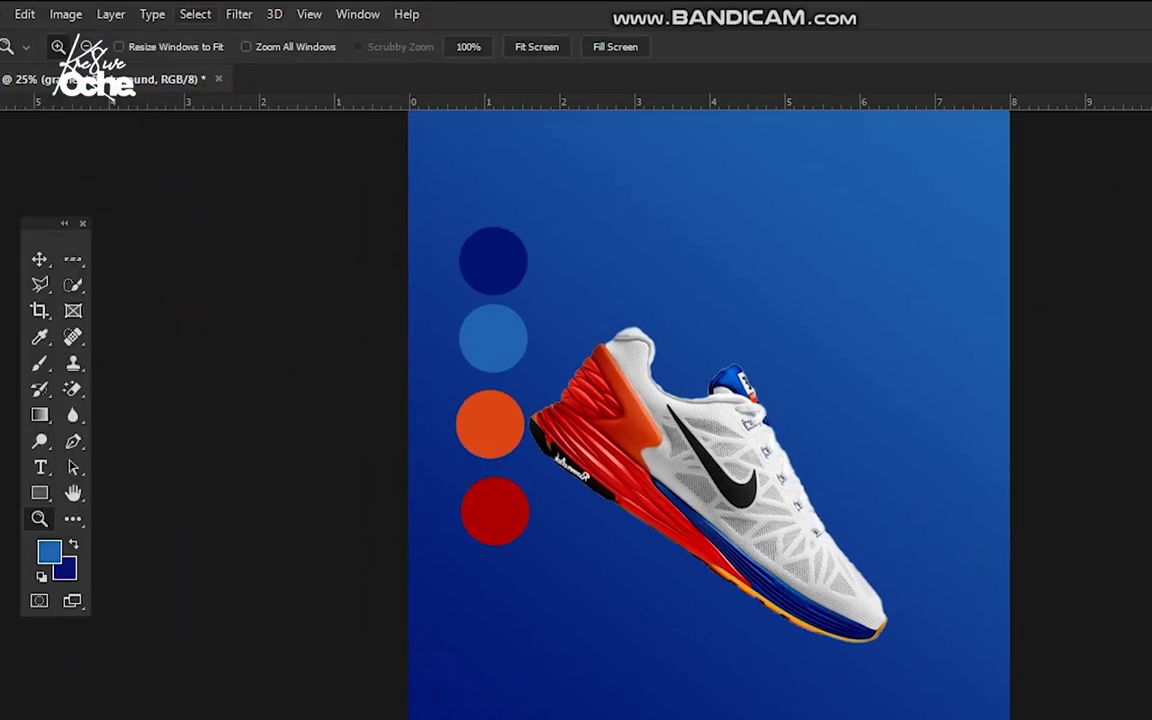
# Apply an Add Noise filter with an amount of 12% to the gradient Background layer and inspect the grain up close
pyautogui.click(239, 14)
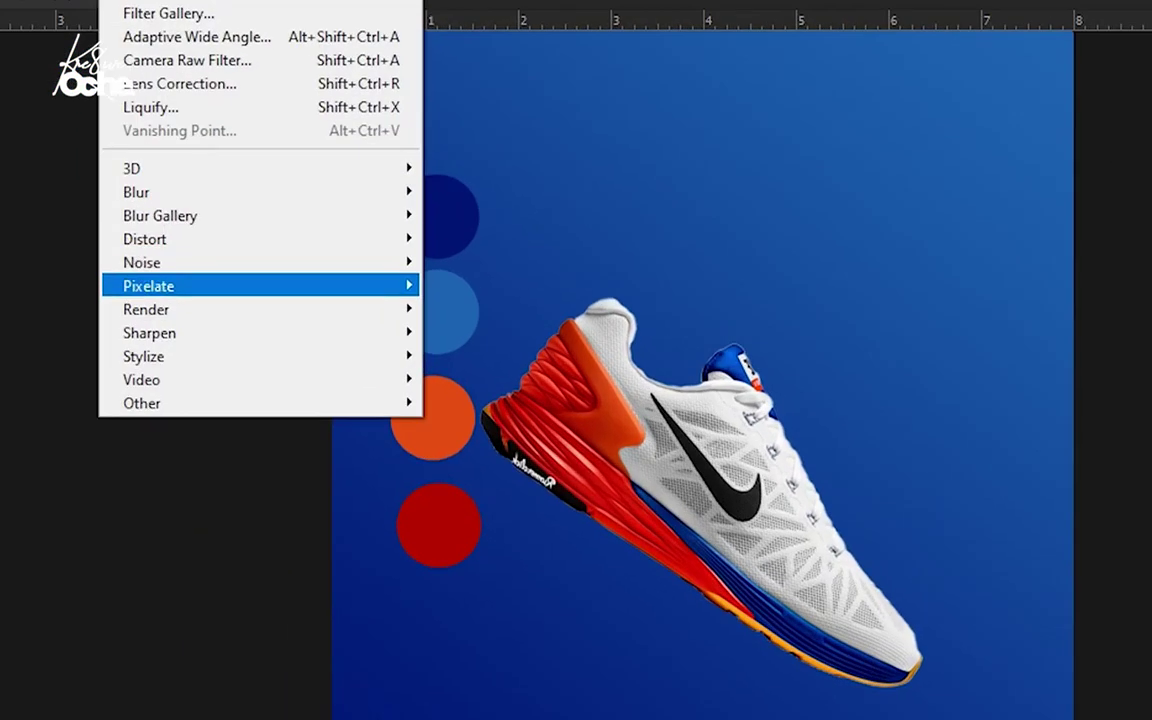
pyautogui.moveTo(320, 303)
pyautogui.click(479, 261)
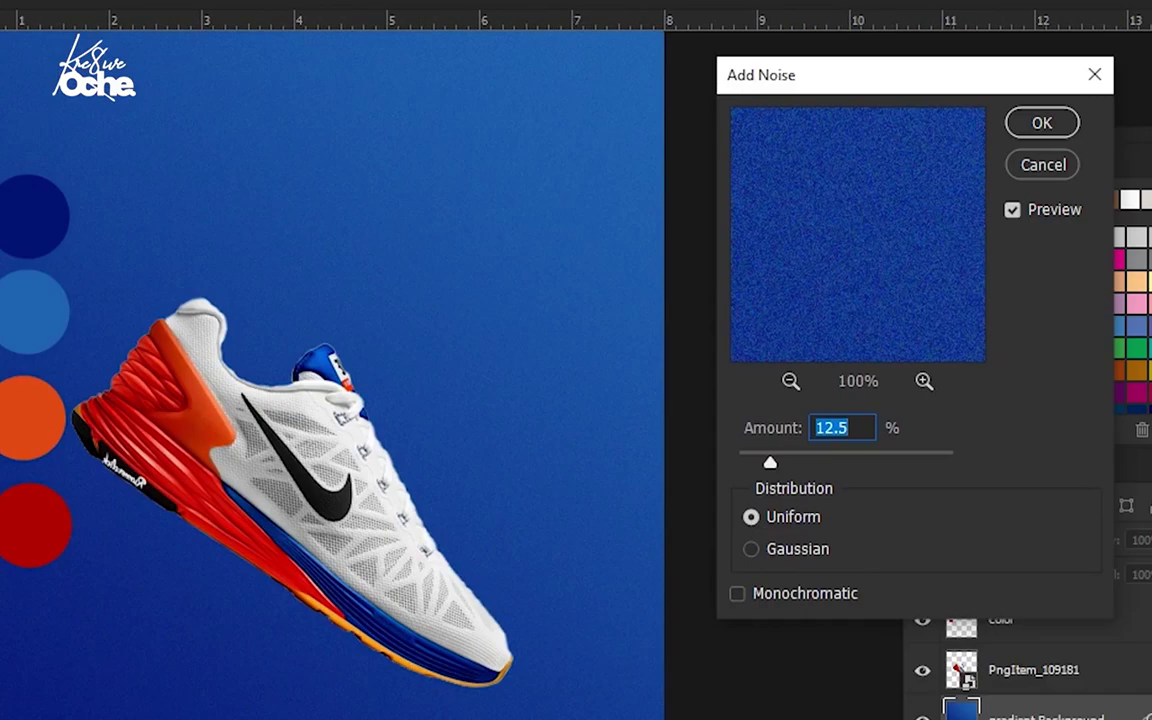
pyautogui.write('12')
pyautogui.press('Return')
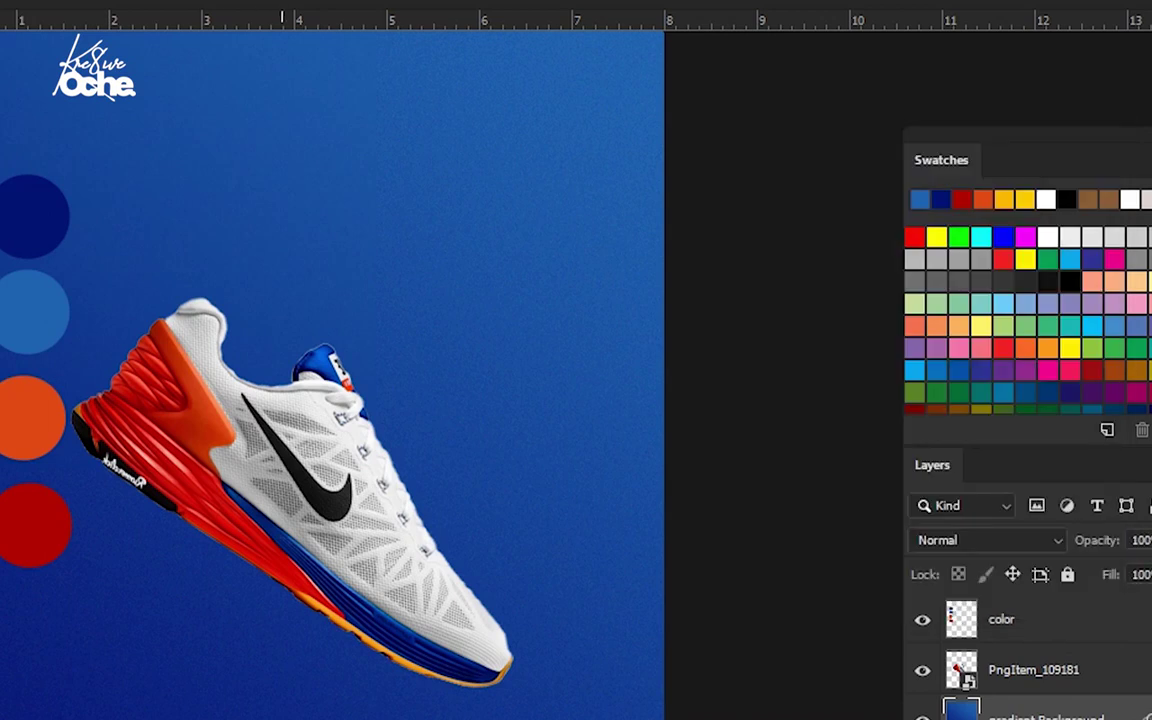
pyautogui.moveTo(208, 160); pyautogui.dragTo(590, 357)
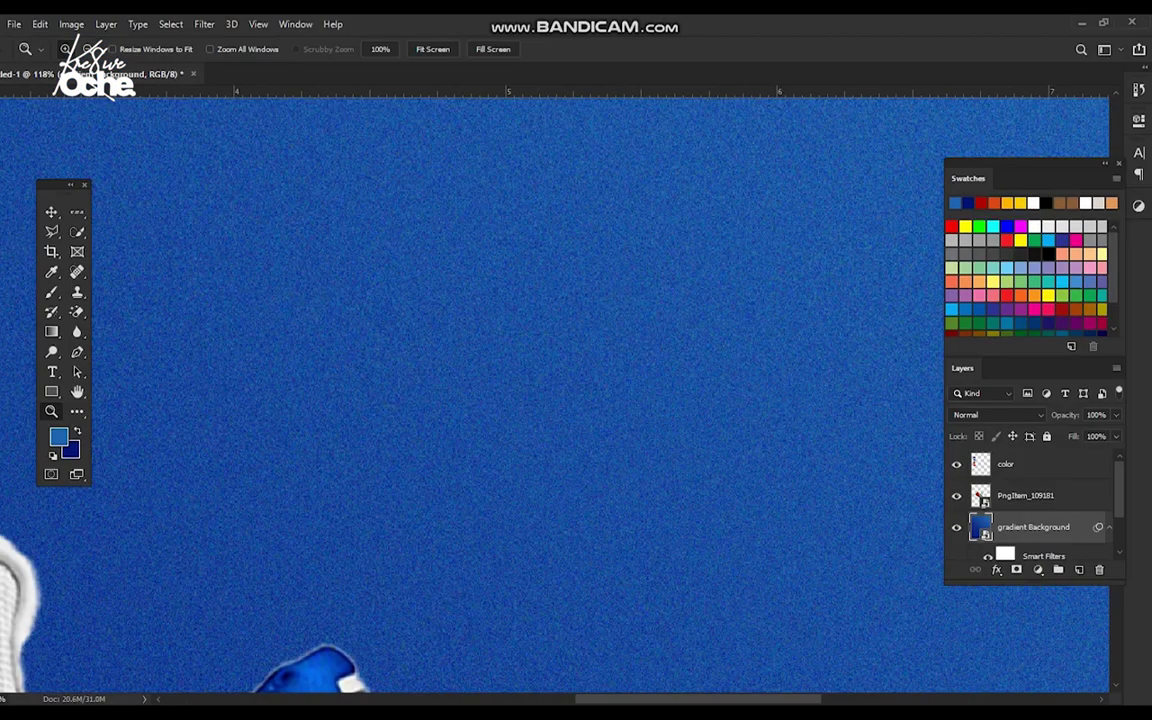
pyautogui.scroll(-3, 1030, 505)
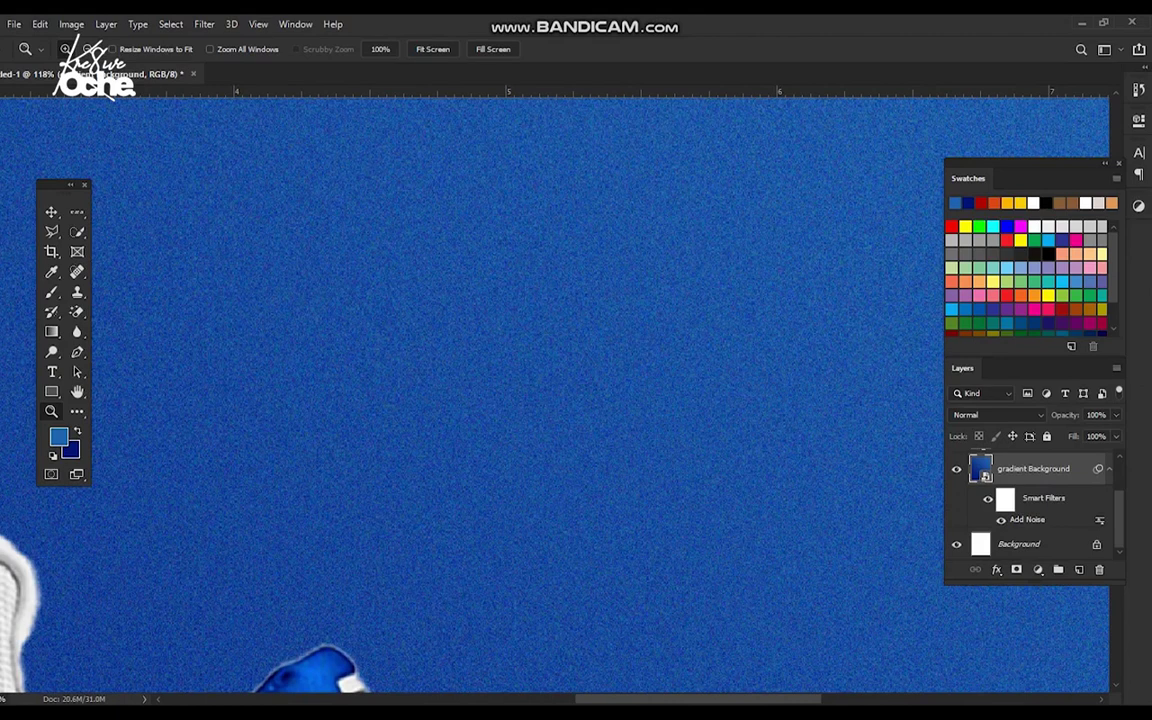
# Compare the gradient Background layer with and without its smart filters, and view the whole canvas
pyautogui.click(988, 497)
pyautogui.click(988, 497)
pyautogui.rightClick(421, 294)
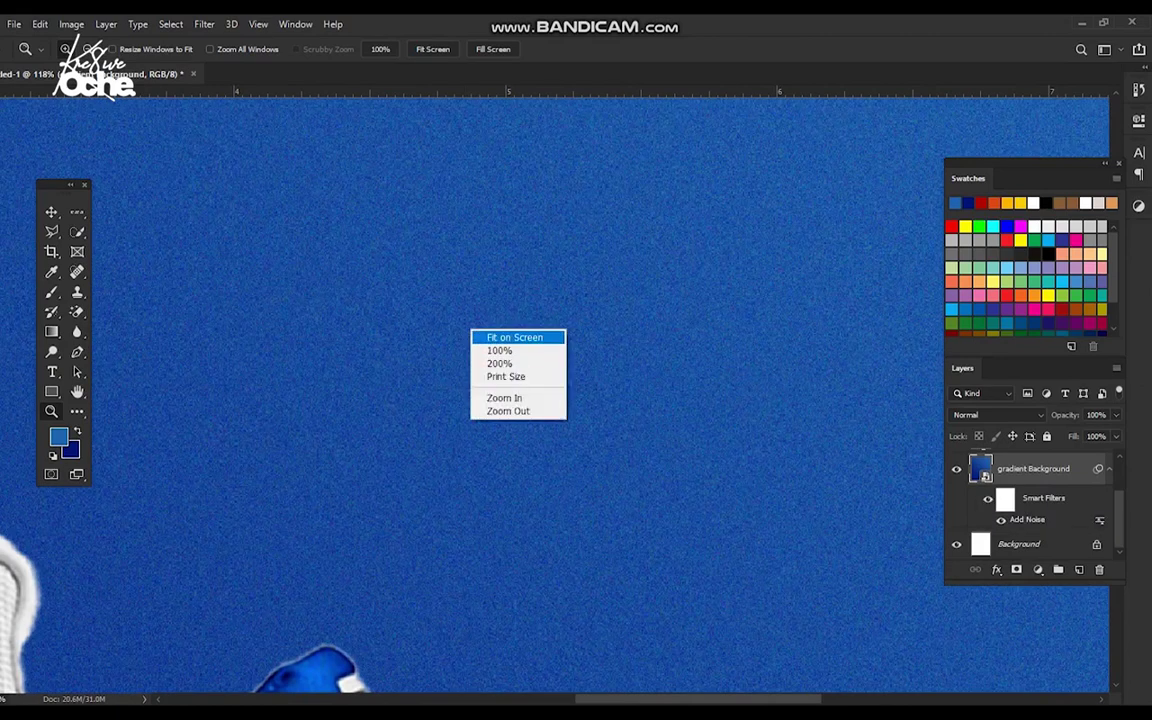
pyautogui.click(455, 301)
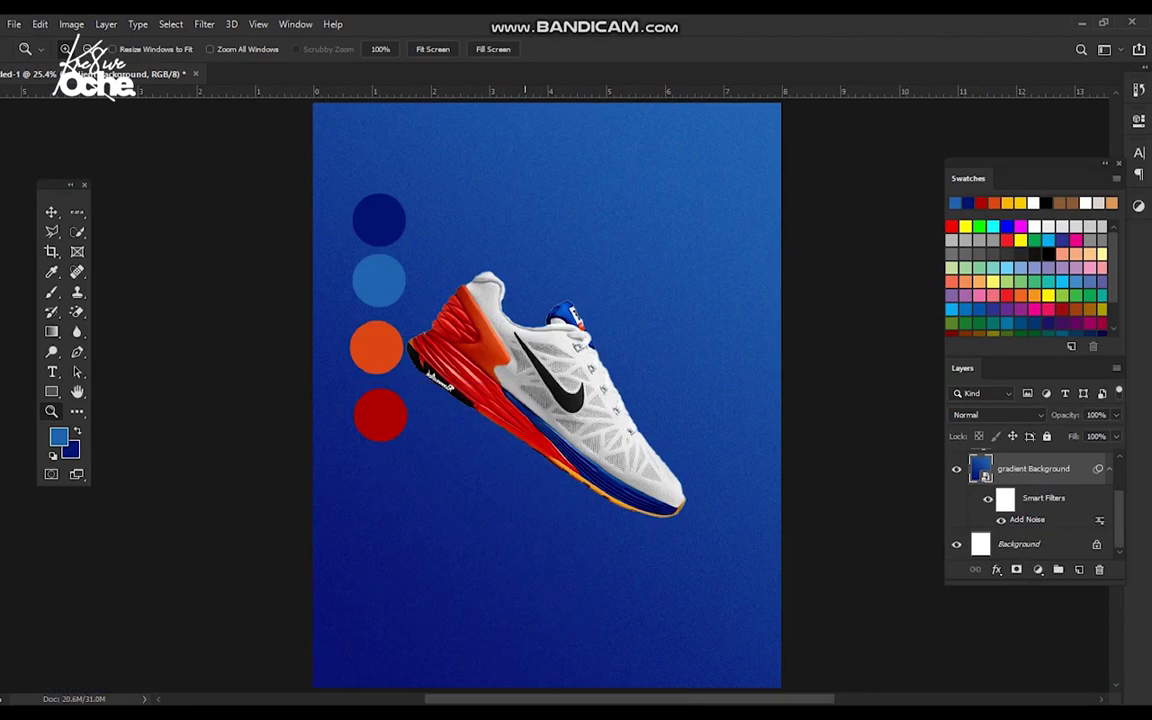
pyautogui.hotkey('ctrl', '-')
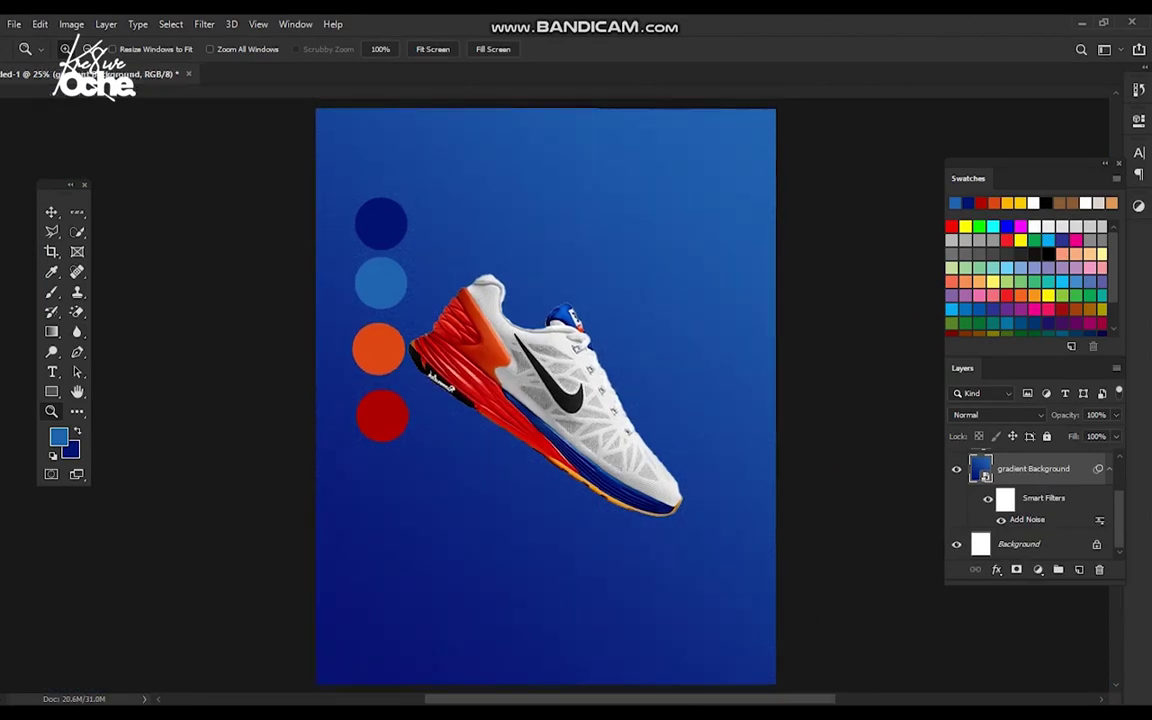
pyautogui.hotkey('ctrl', 'r')
# Hide the color layer and rename the placed shoe image's layer as shoe
pyautogui.scroll(2, 1030, 505)
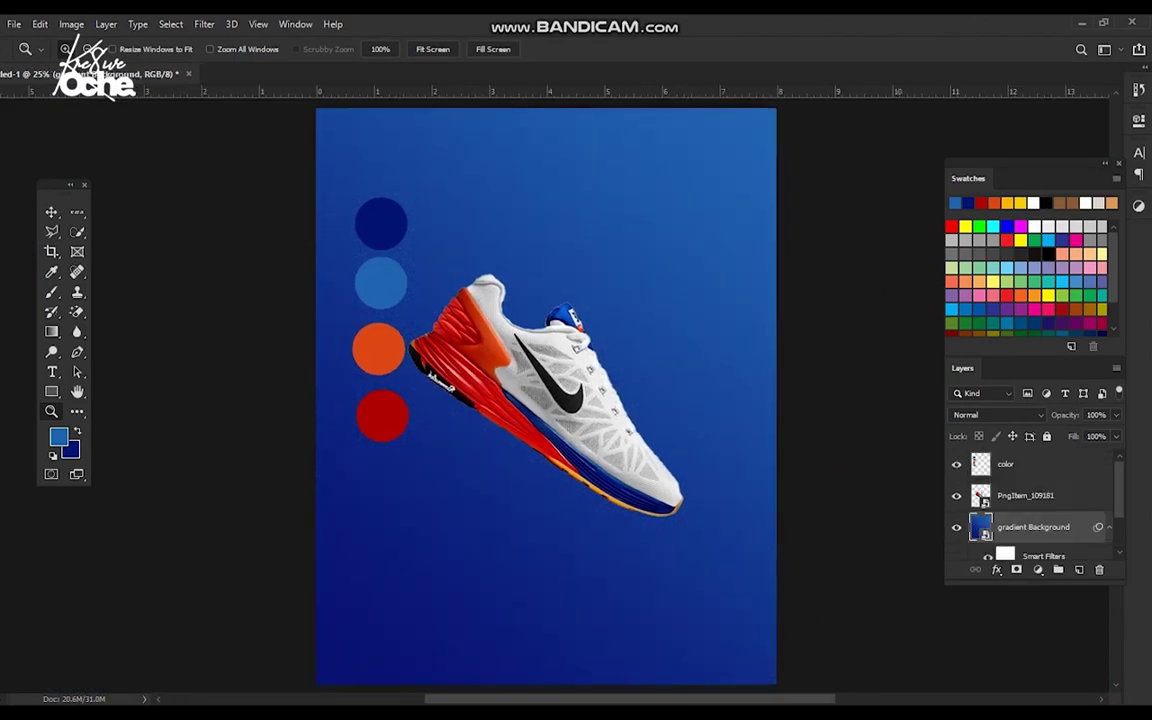
pyautogui.click(956, 464)
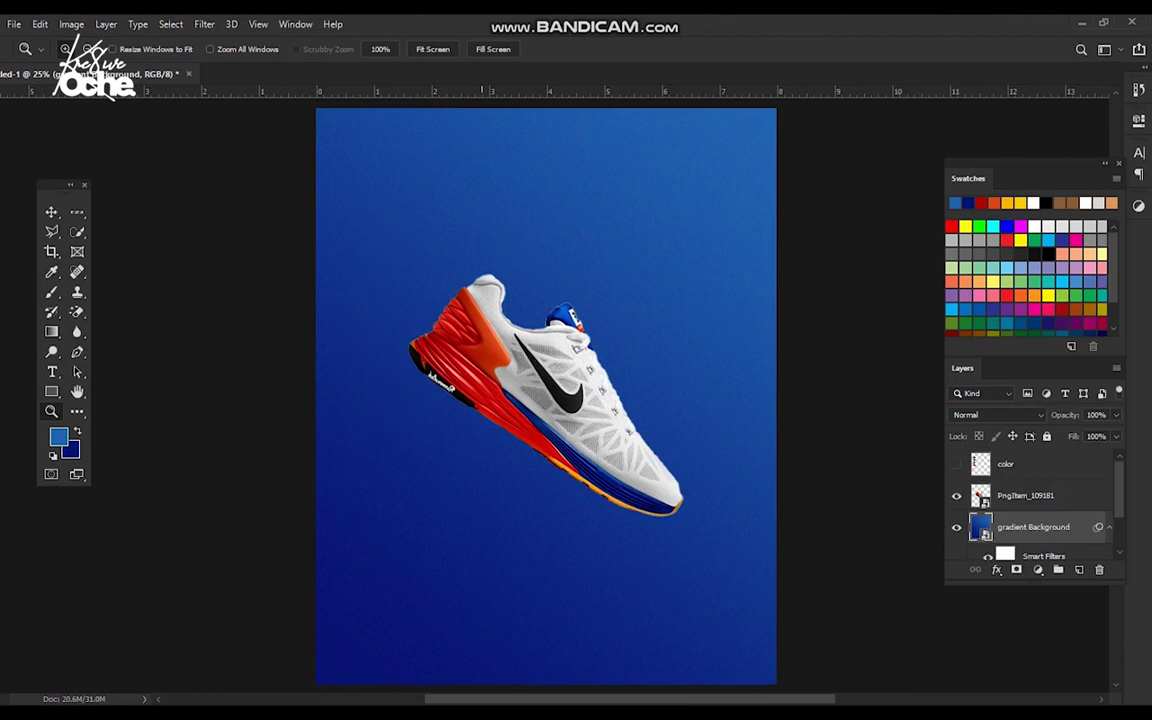
pyautogui.press('v')
pyautogui.click(1026, 496)
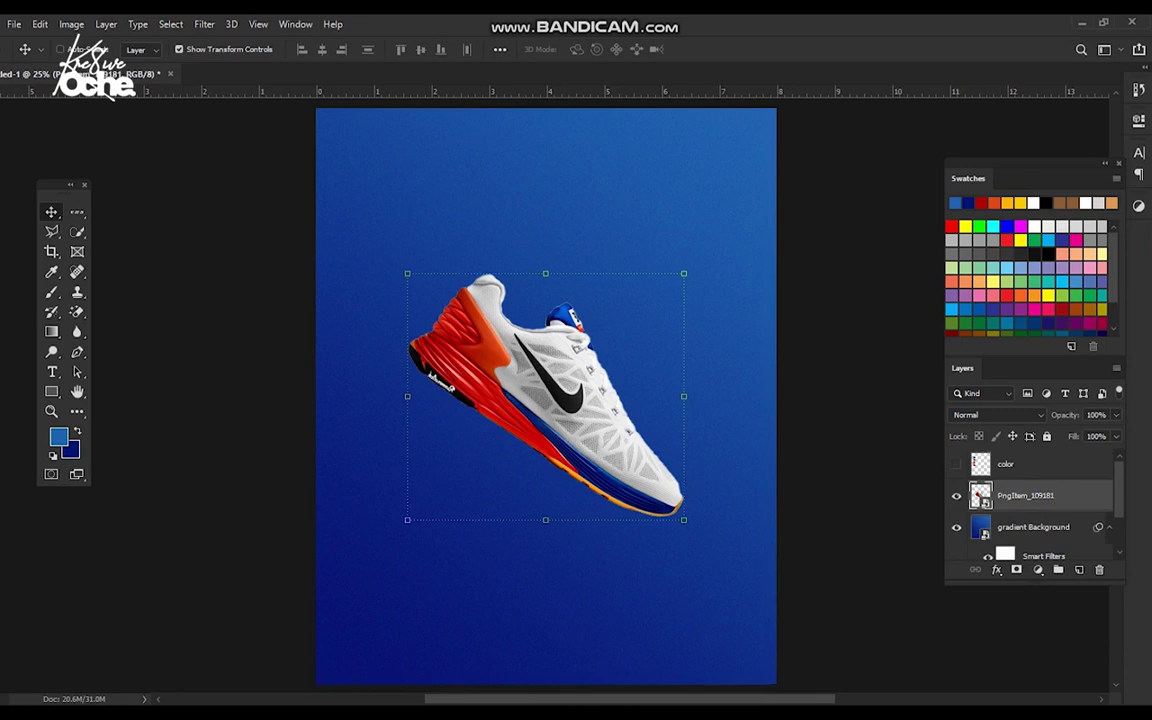
pyautogui.doubleClick(1025, 495)
pyautogui.write('shoe')
pyautogui.press('Return')
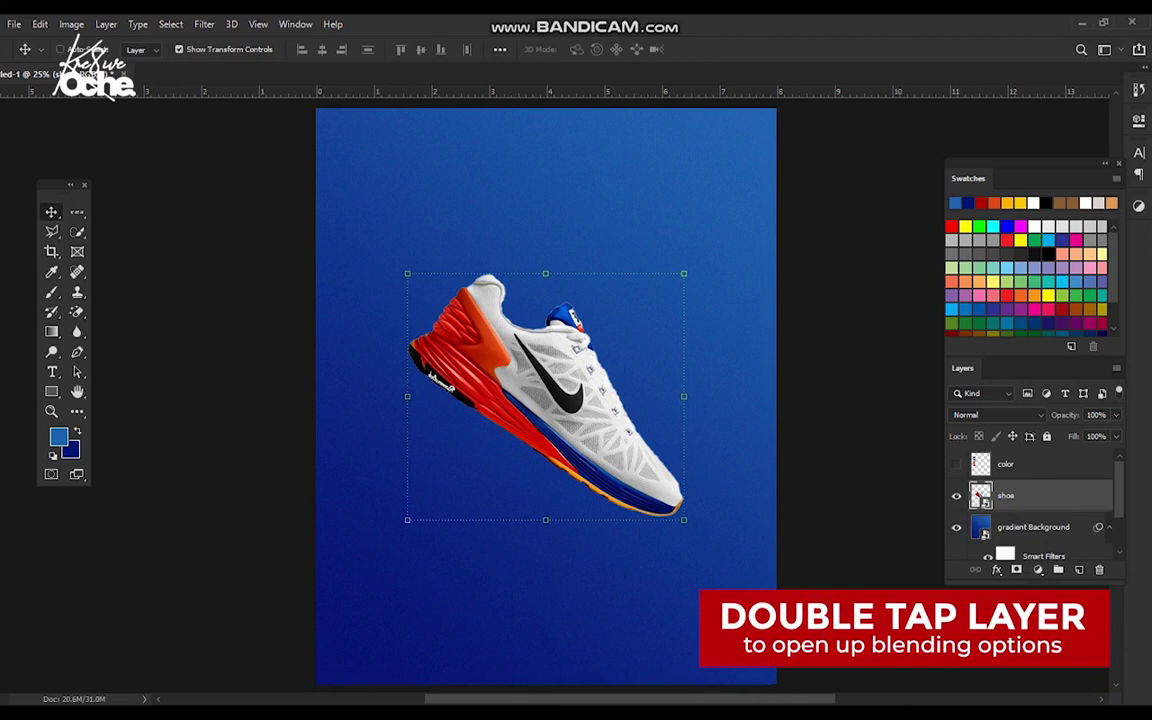
# Add a Drop Shadow to the shoe layer, reset it to the default settings, and keep its colour black
pyautogui.doubleClick(1060, 496)
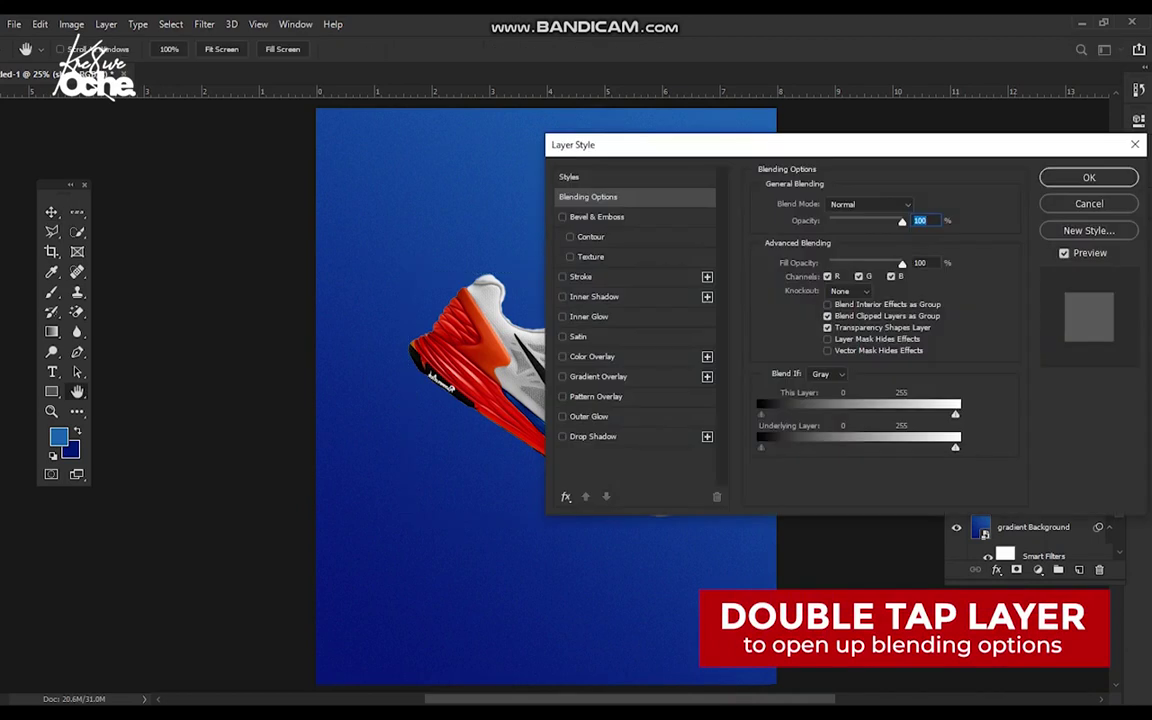
pyautogui.moveTo(573, 142); pyautogui.dragTo(752, 77)
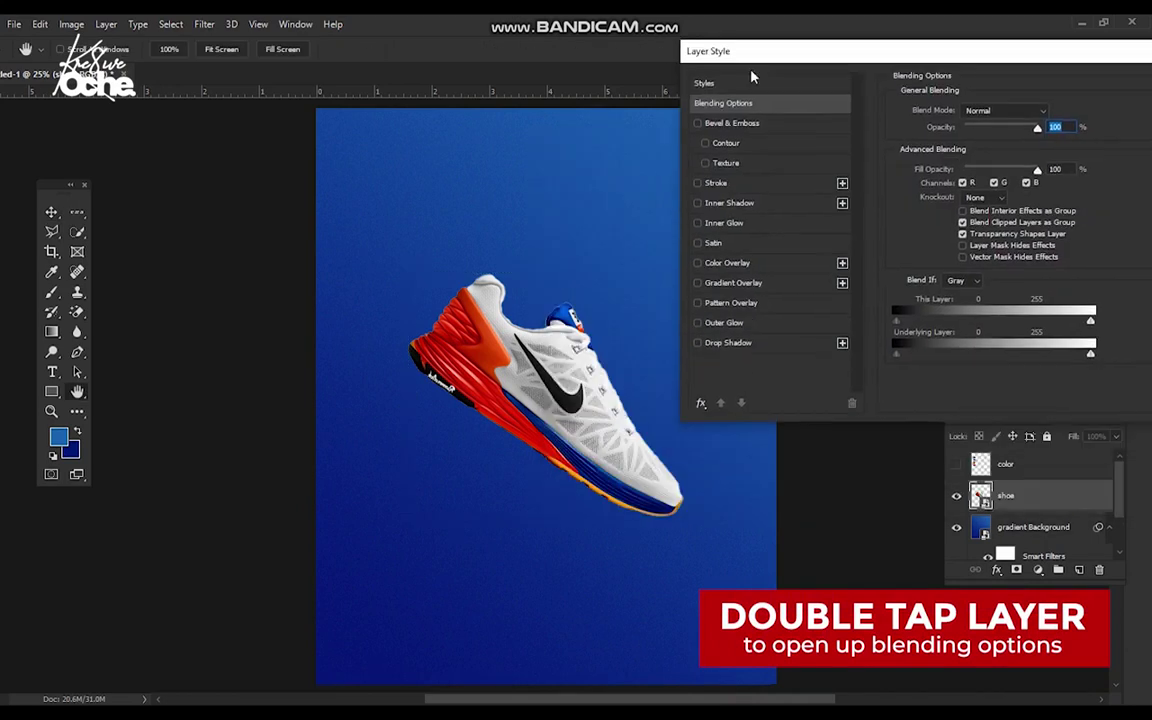
pyautogui.click(728, 343)
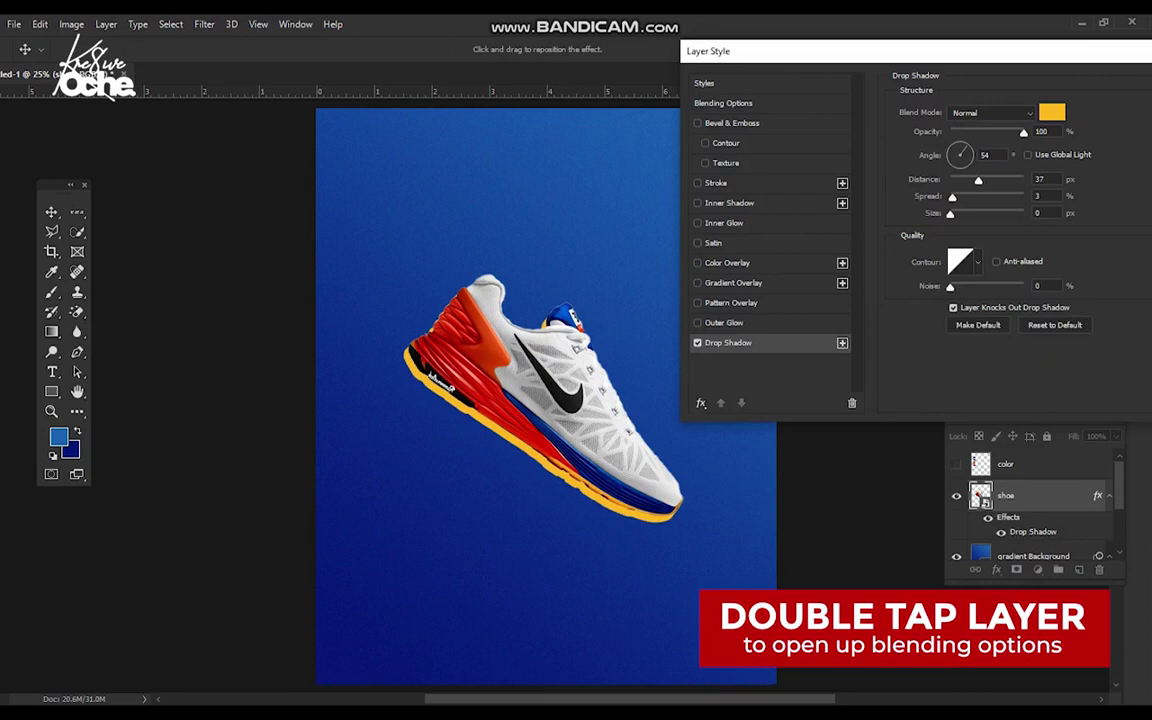
pyautogui.click(1055, 325)
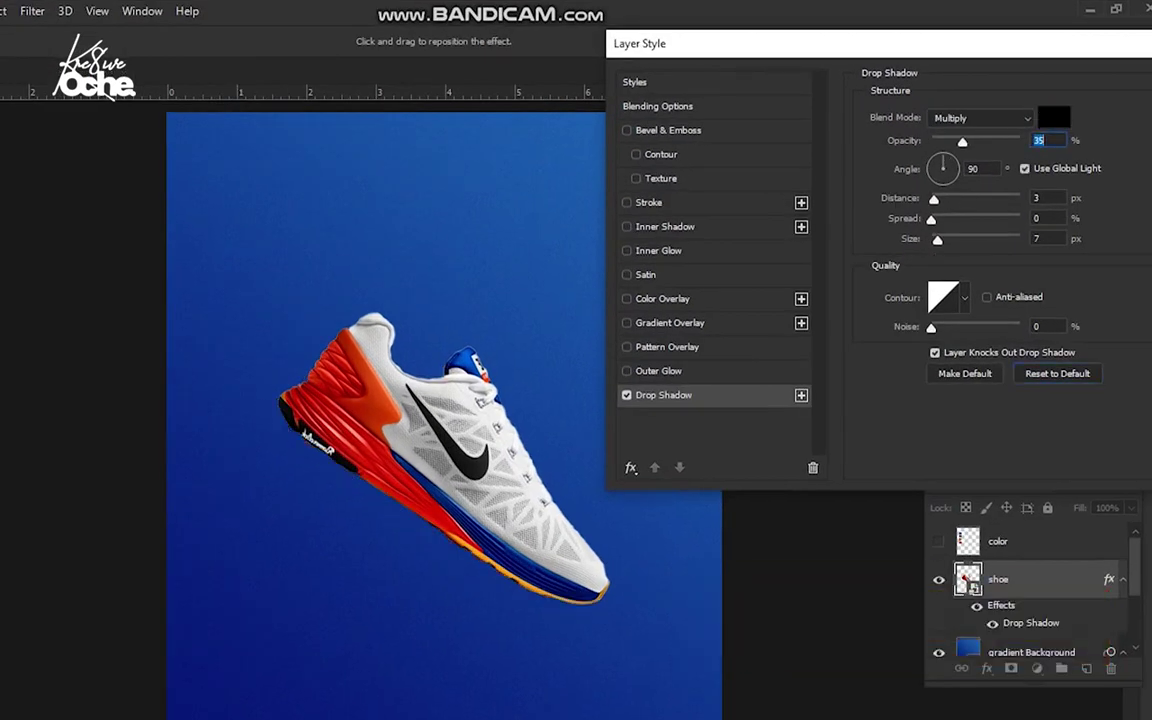
pyautogui.click(1054, 118)
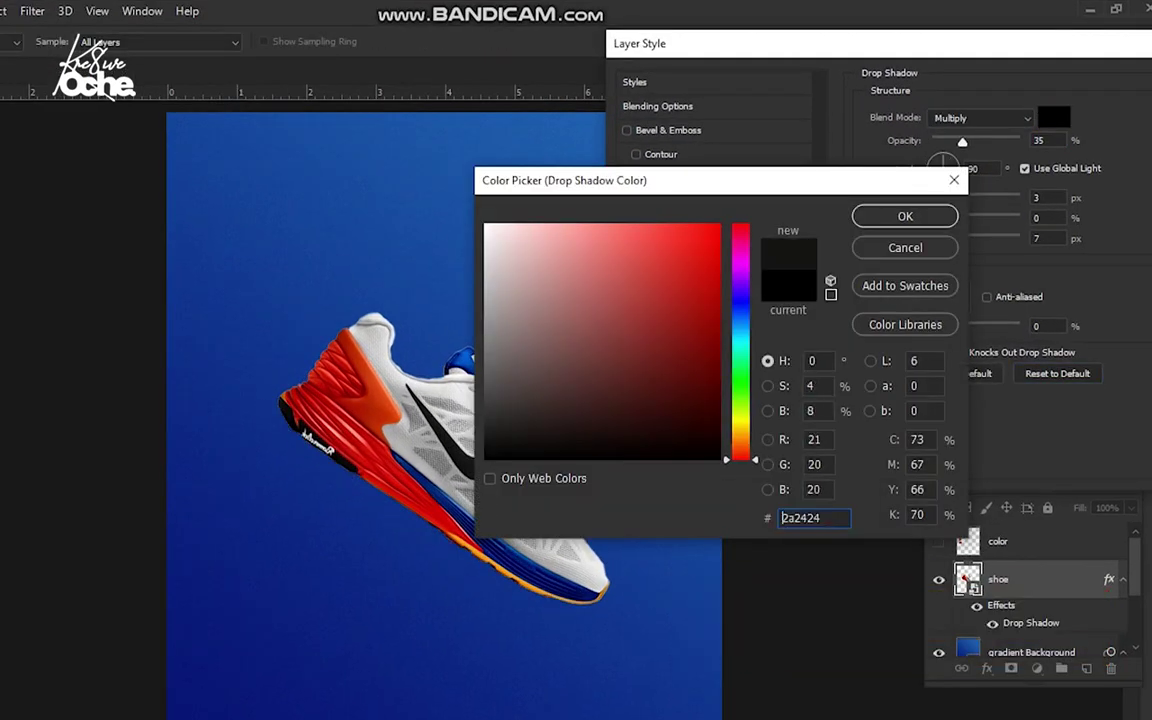
pyautogui.click(905, 216)
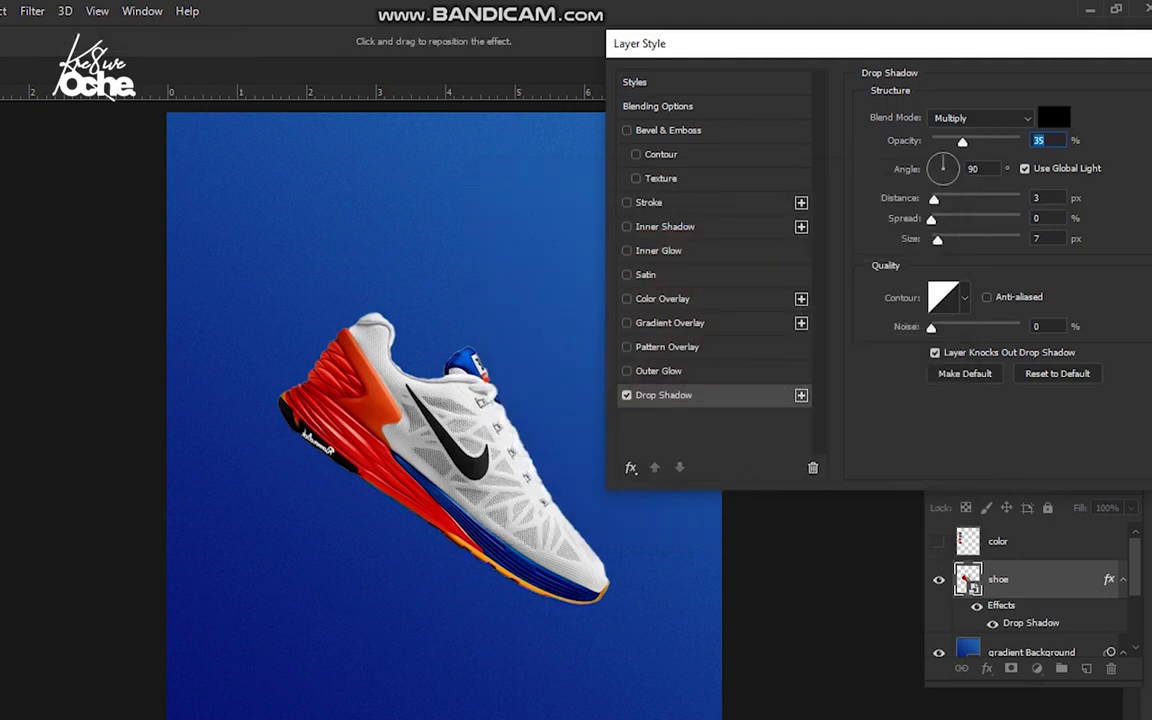
# Set the shadow to Multiply, 78% opacity, a 47° angle without global light, and a distance of 91 px
pyautogui.click(948, 118)
pyautogui.click(946, 189)
pyautogui.moveTo(962, 141); pyautogui.dragTo(1000, 141)
pyautogui.click(1025, 169)
pyautogui.moveTo(948, 158); pyautogui.dragTo(952, 159)
pyautogui.press('Down')
pyautogui.moveTo(934, 200); pyautogui.dragTo(996, 200)
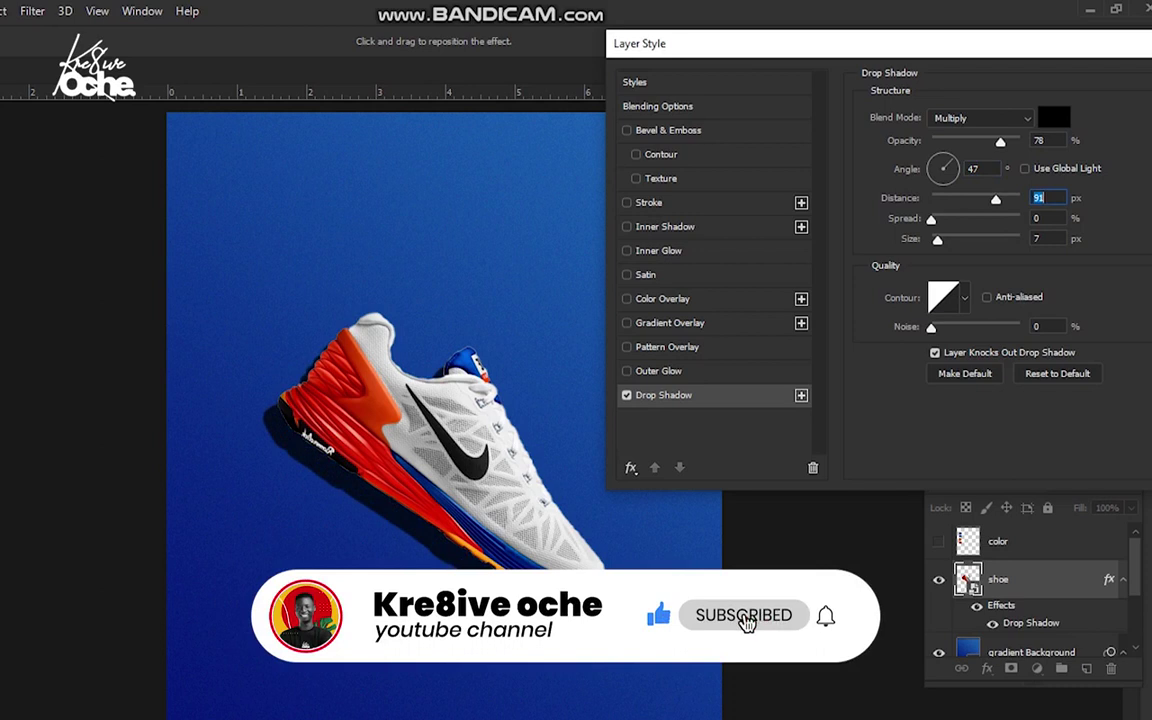
# Soften and offset the shoe's shadow with a size of 204 px and a distance of 178 px
pyautogui.moveTo(937, 240); pyautogui.dragTo(974, 240)
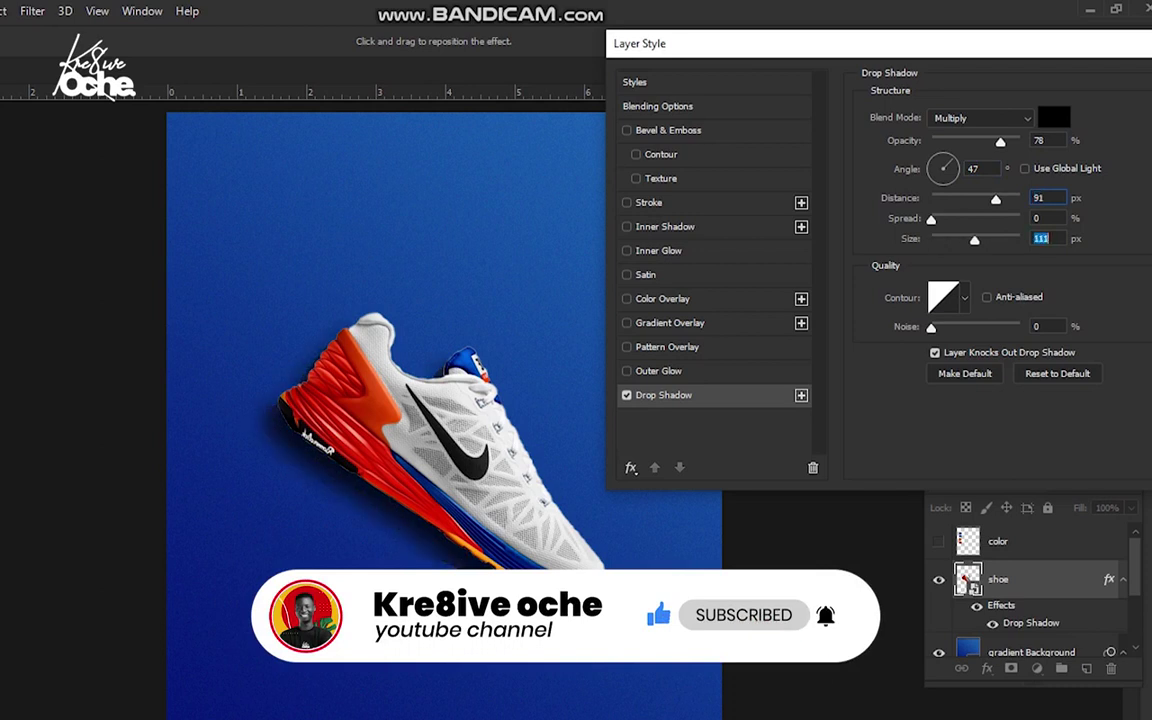
pyautogui.hotkey('shift', 'Up')
pyautogui.hotkey('shift', 'Up')
pyautogui.hotkey('shift', 'Up')
pyautogui.hotkey('shift', 'Up')
pyautogui.hotkey('shift', 'Up')
pyautogui.hotkey('shift', 'Up')
pyautogui.hotkey('shift', 'Up')
pyautogui.hotkey('shift', 'Up')
pyautogui.hotkey('shift', 'Up')
pyautogui.press('Up')
pyautogui.press('Up')
pyautogui.press('Up')
pyautogui.hotkey('shift', 'Tab')
pyautogui.hotkey('shift', 'Tab')
pyautogui.hotkey('shift', 'Up')
pyautogui.press('Up')
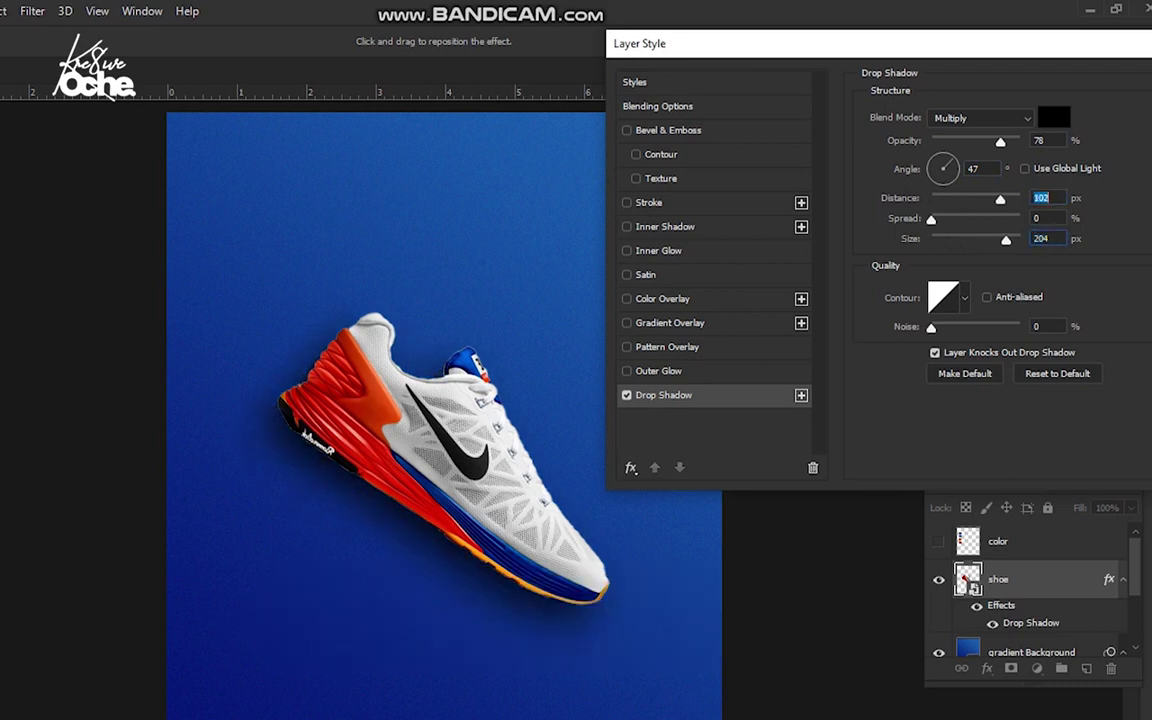
pyautogui.moveTo(1000, 200); pyautogui.dragTo(1005, 200)
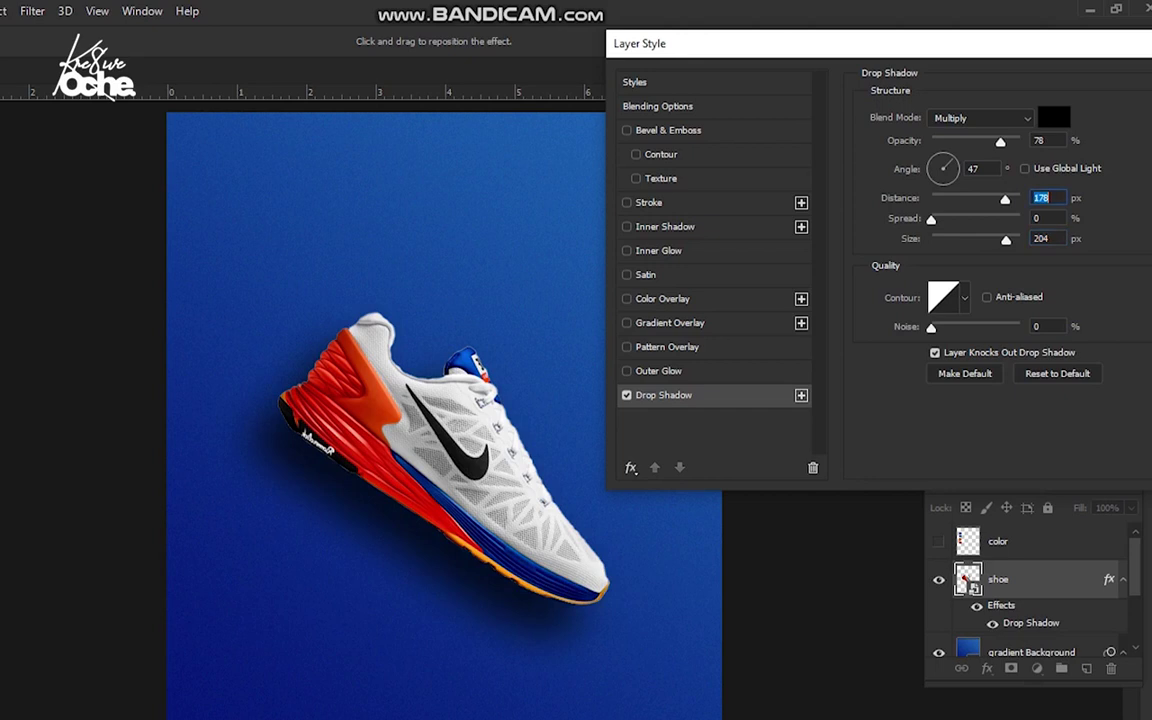
# Set the shadow's opacity to 43% and its size to 224 px
pyautogui.hotkey('shift', 'Tab')
pyautogui.hotkey('shift', 'Tab')
pyautogui.hotkey('shift', 'Down')
pyautogui.hotkey('shift', 'Down')
pyautogui.hotkey('shift', 'Down')
pyautogui.press('Down')
pyautogui.press('Down')
pyautogui.press('Down')
pyautogui.press('Down')
pyautogui.press('Down')
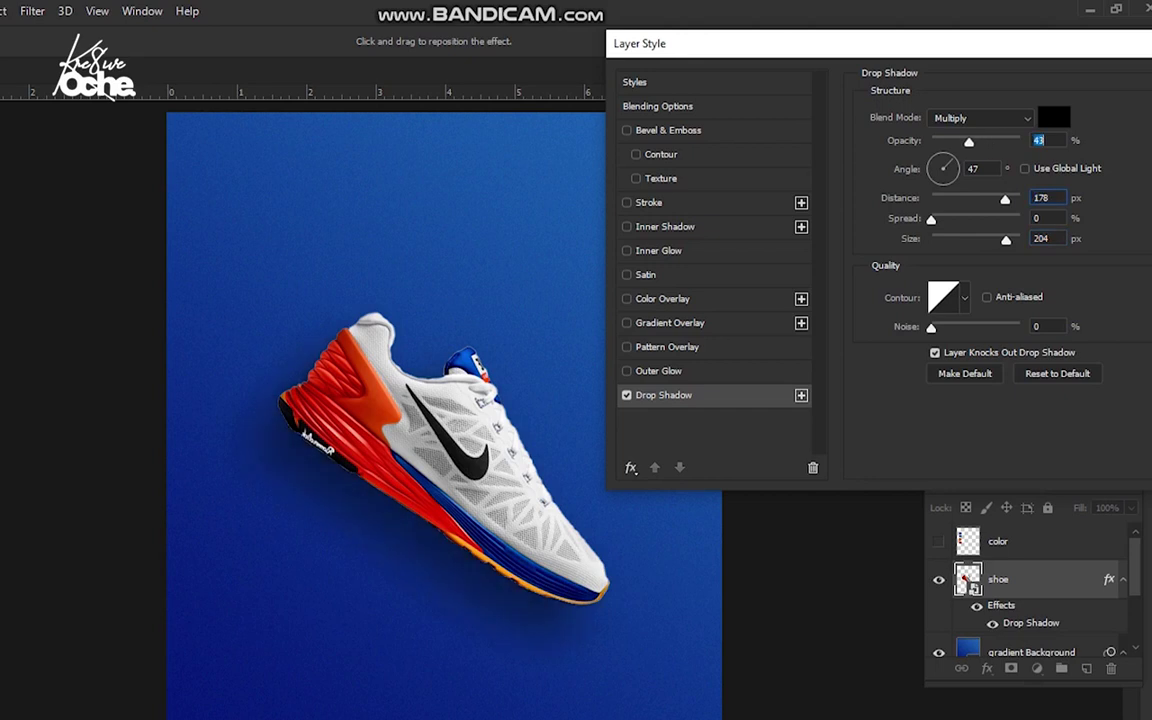
pyautogui.press('Tab')
pyautogui.press('Tab')
pyautogui.press('Tab')
pyautogui.press('Tab')
pyautogui.hotkey('shift', 'Up')
pyautogui.press('Up')
pyautogui.press('Up')
pyautogui.press('Up')
pyautogui.press('Up')
pyautogui.press('Up')
pyautogui.press('Up')
pyautogui.press('Up')
pyautogui.press('Up')
pyautogui.press('Up')
pyautogui.press('Up')
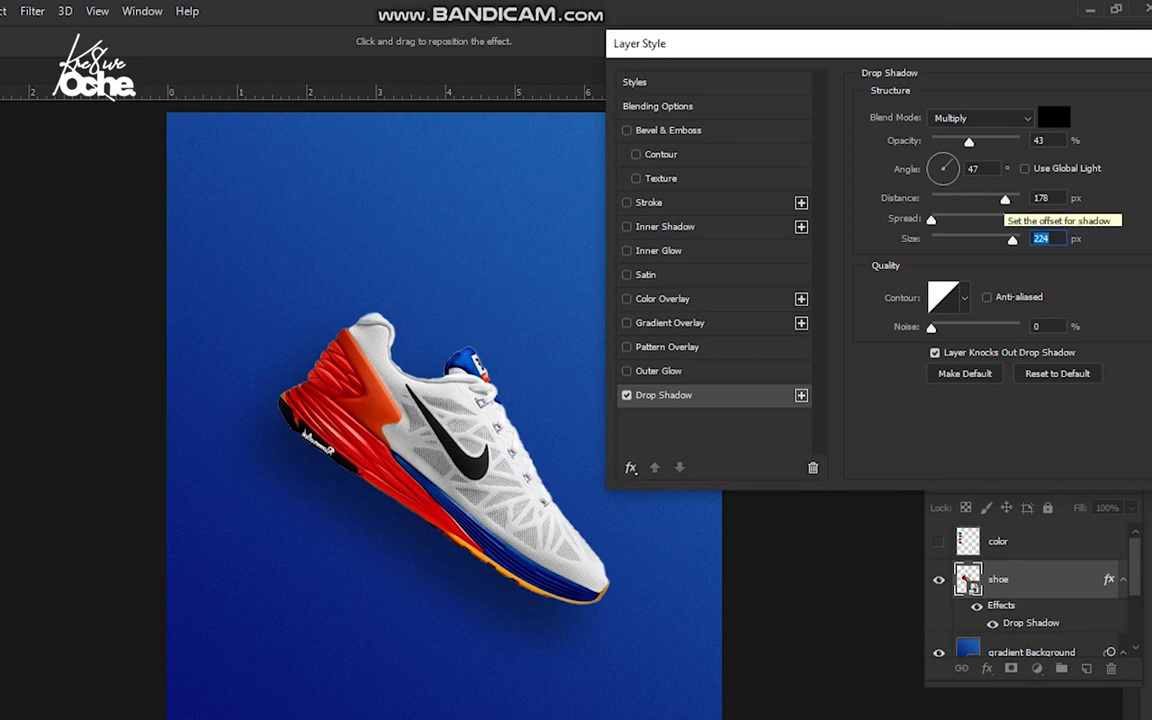
# Set the shadow's distance to 190 px
pyautogui.click(1005, 199)
pyautogui.moveTo(1005, 199); pyautogui.dragTo(1006, 199)
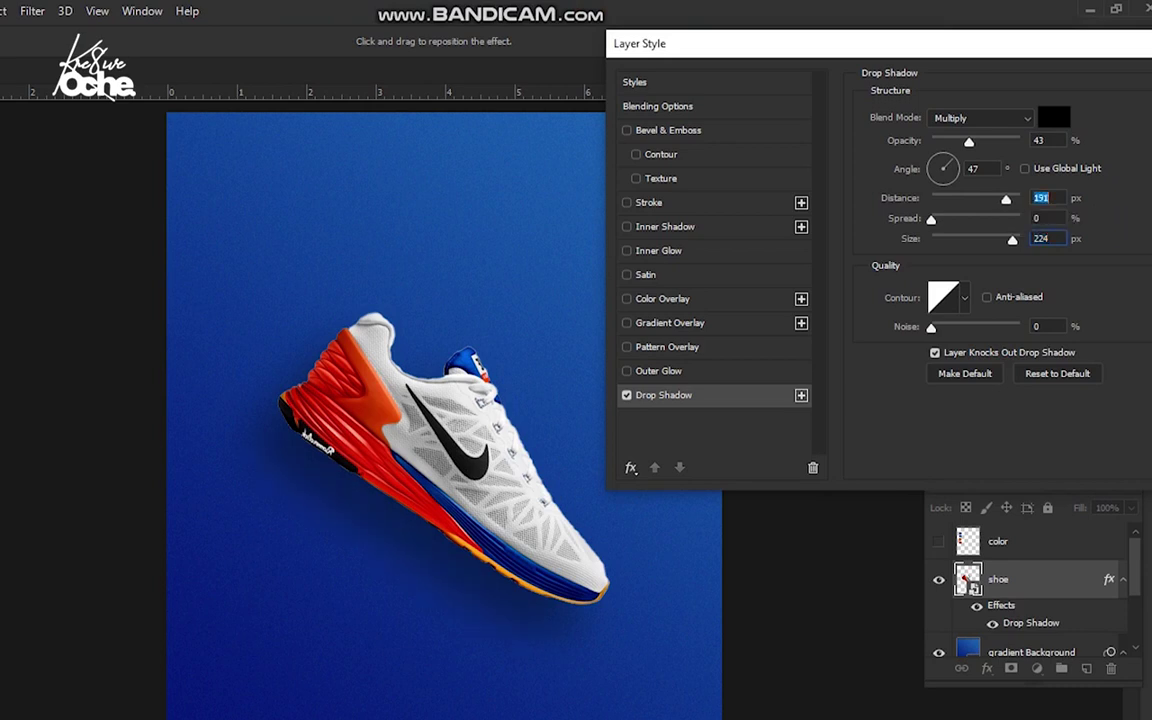
pyautogui.write('200')
pyautogui.press('BackSpace')
pyautogui.press('BackSpace')
pyautogui.press('BackSpace')
pyautogui.write('19')
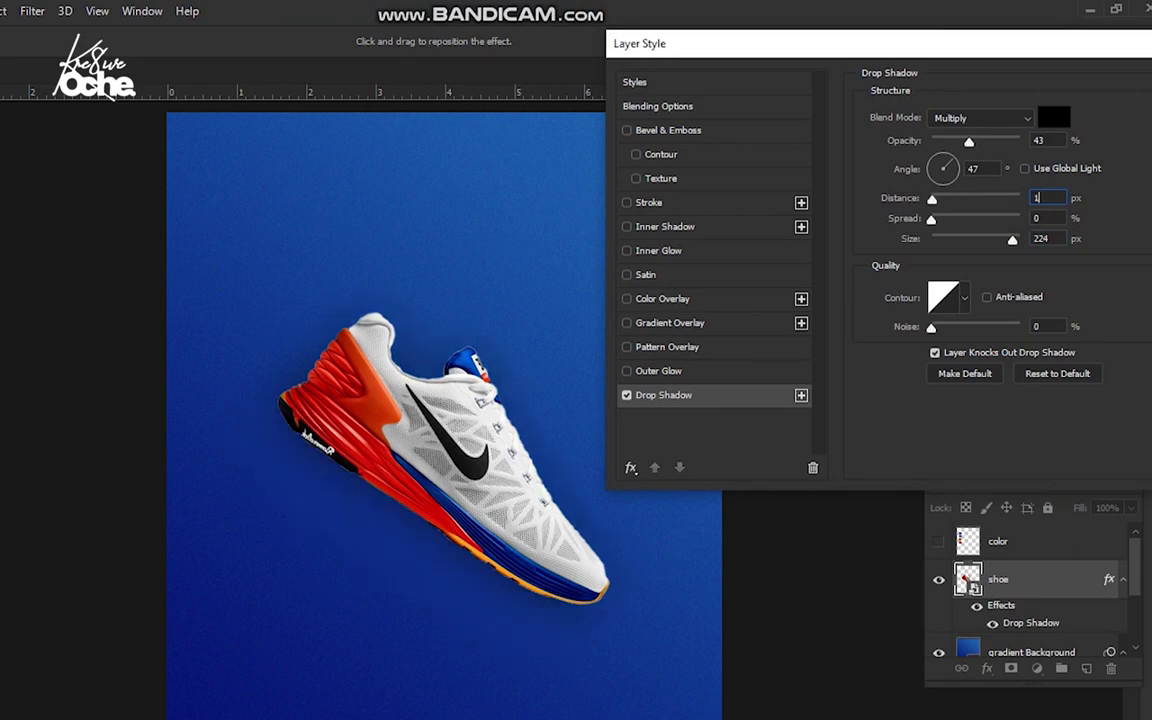
pyautogui.write('0')
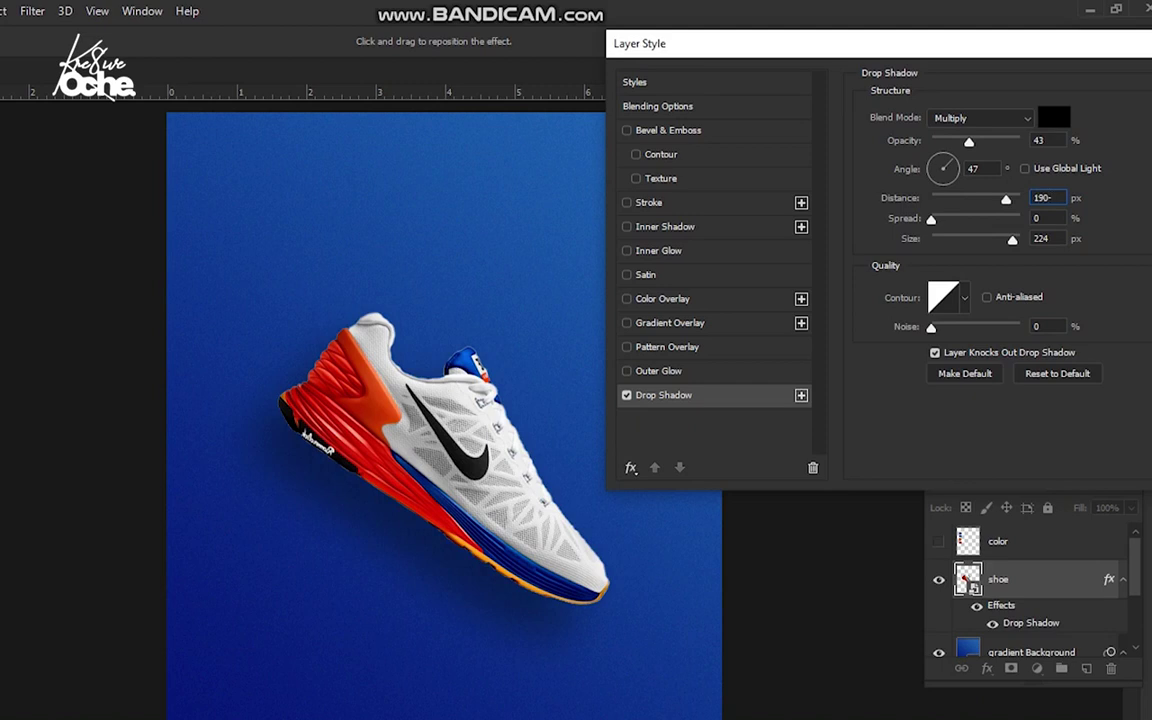
# Set the shadow's opacity to 51% and its noise to 9%, and apply the layer style
pyautogui.moveTo(969, 142); pyautogui.dragTo(972, 142)
pyautogui.press('Up')
pyautogui.press('Up')
pyautogui.press('Up')
pyautogui.press('Up')
pyautogui.press('Up')
pyautogui.moveTo(931, 328); pyautogui.dragTo(942, 328)
pyautogui.press('Down')
pyautogui.press('Down')
pyautogui.press('Down')
pyautogui.press('Down')
pyautogui.press('Down')
pyautogui.press('Down')
pyautogui.press('Up')
pyautogui.press('Up')
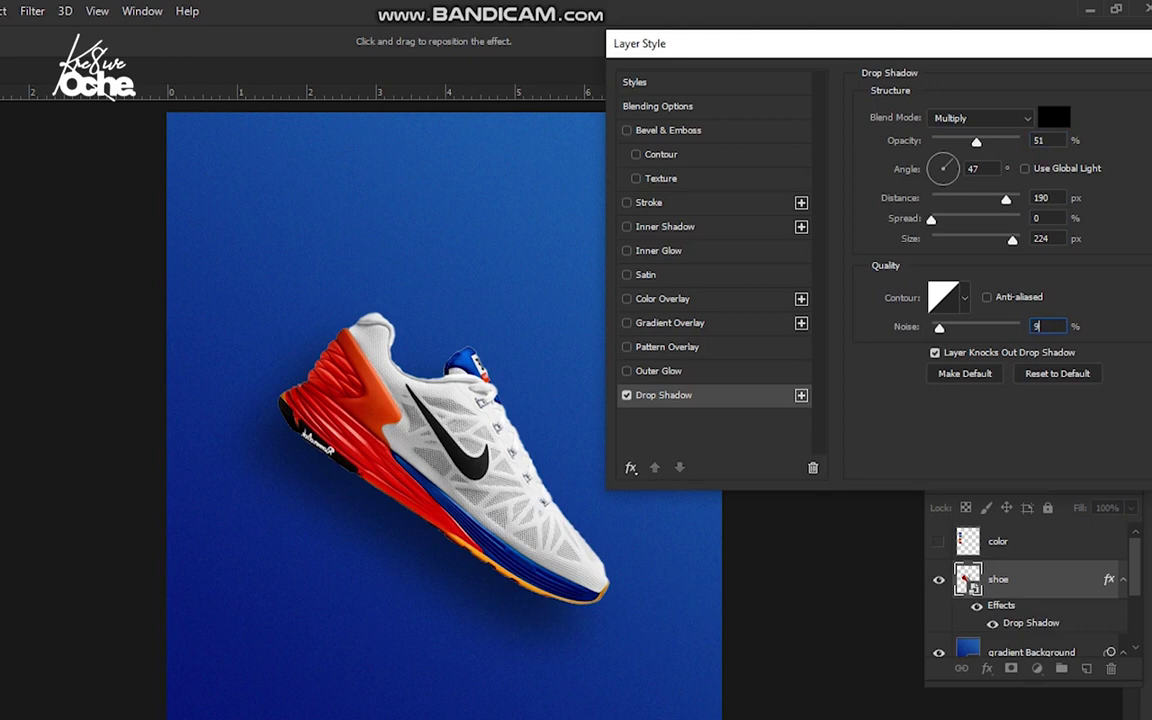
pyautogui.moveTo(1072, 53); pyautogui.dragTo(926, 98)
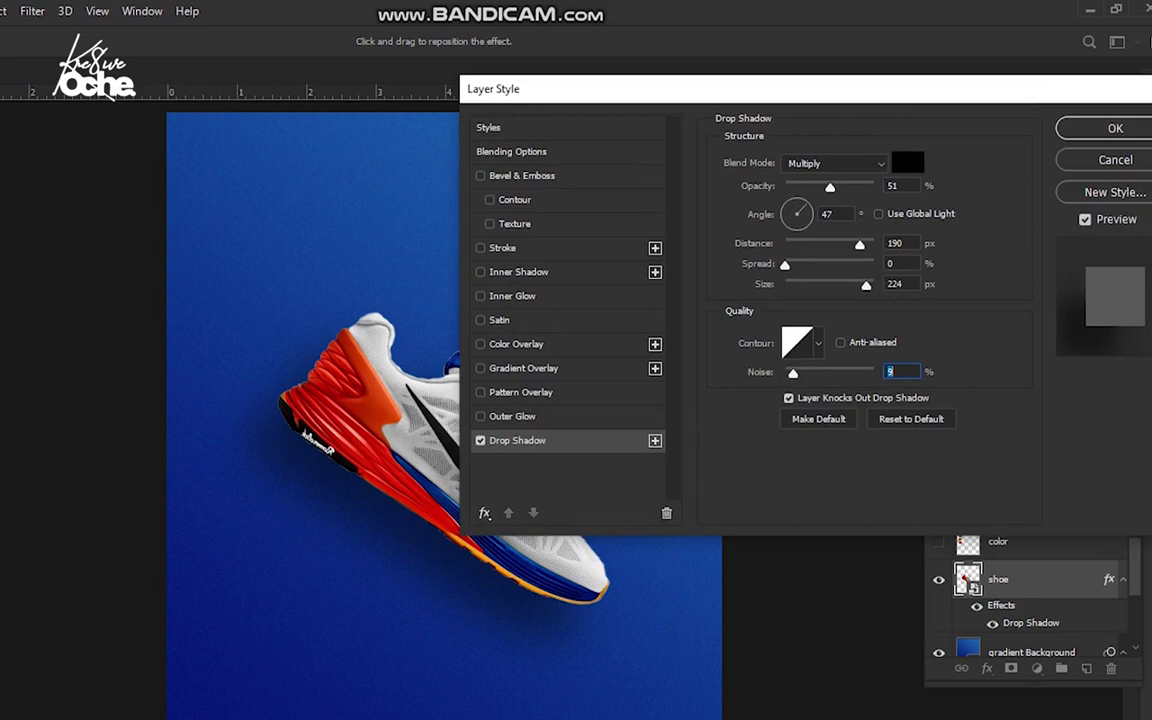
pyautogui.click(1110, 128)
# Inspect the shoe's drop shadow up close and across the canvas, and collapse the shoe layer's effects list
pyautogui.press('z')
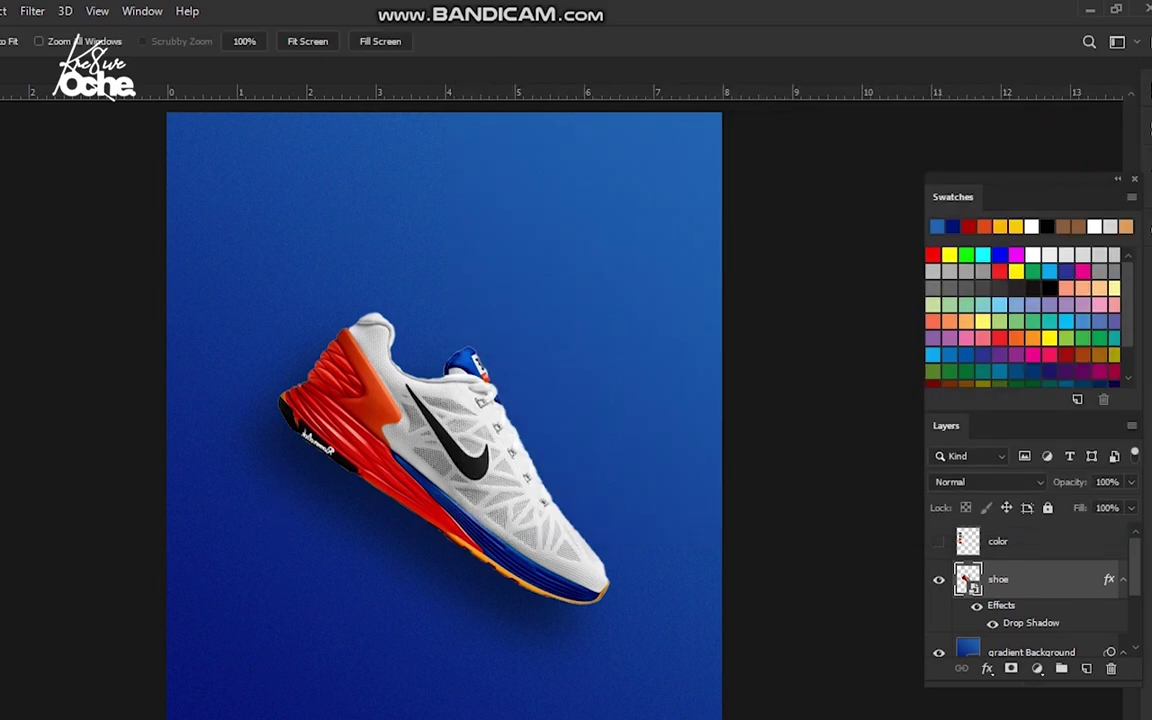
pyautogui.click(513, 420)
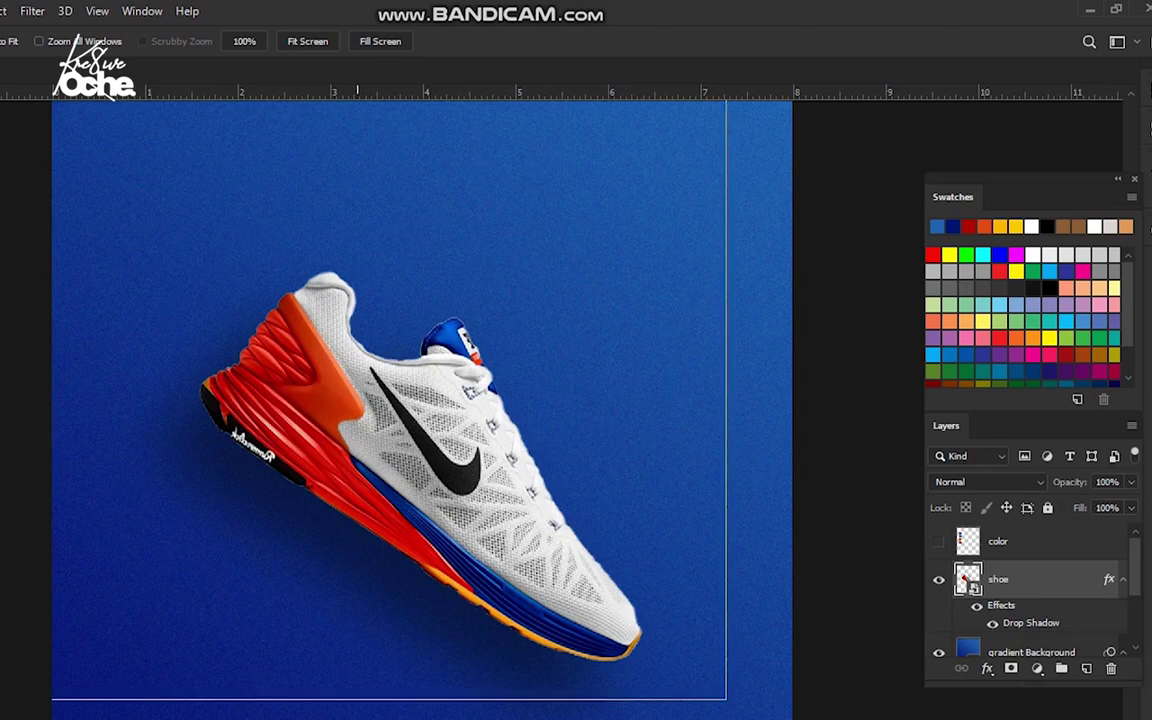
pyautogui.click(355, 361)
pyautogui.hotkey('ctrl', '-')
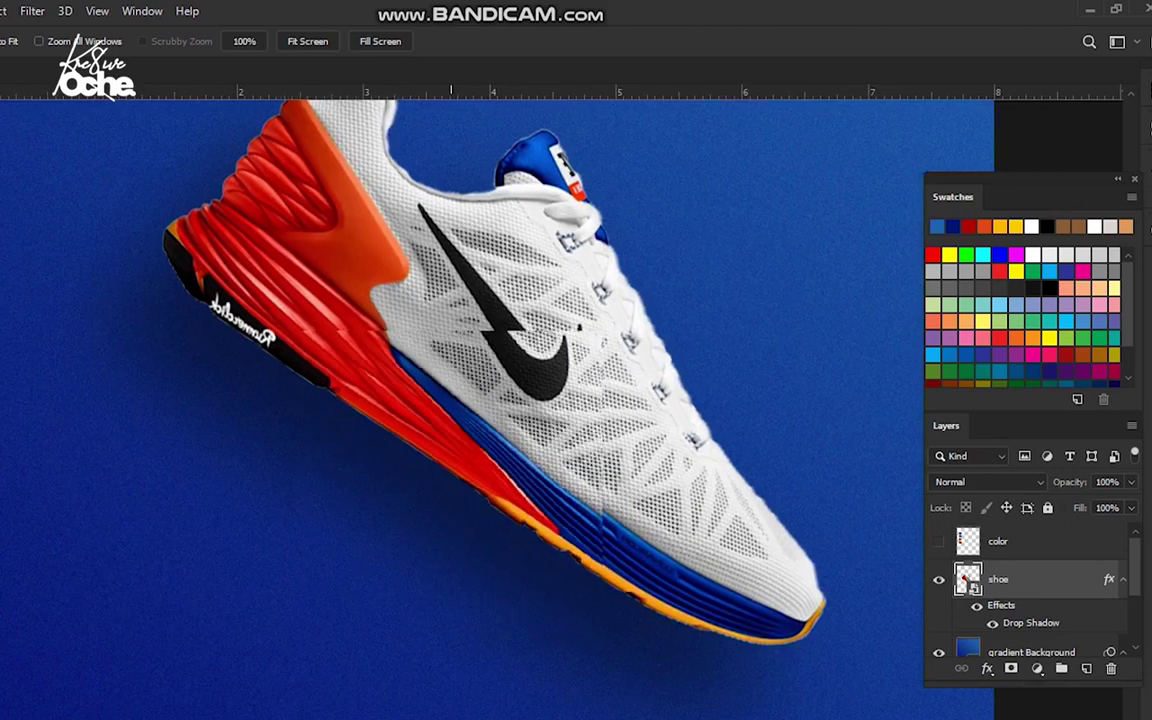
pyautogui.hotkey('ctrl', '-')
pyautogui.scroll(-4, 410, 460)
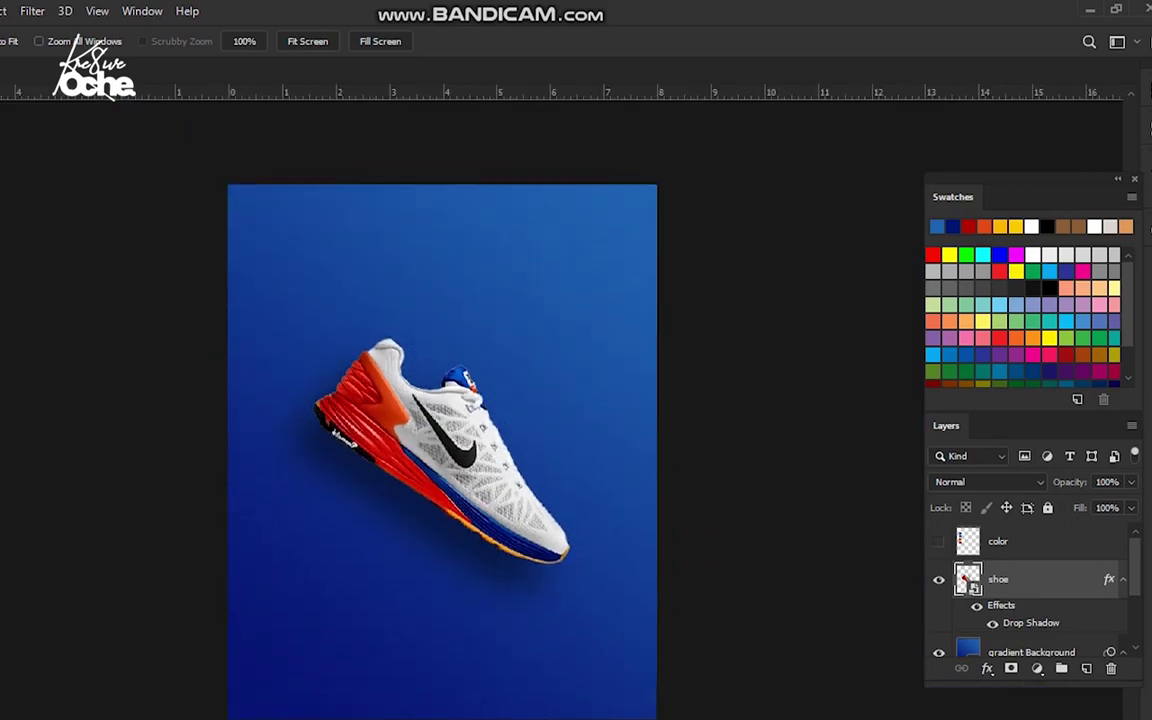
pyautogui.click(1123, 580)
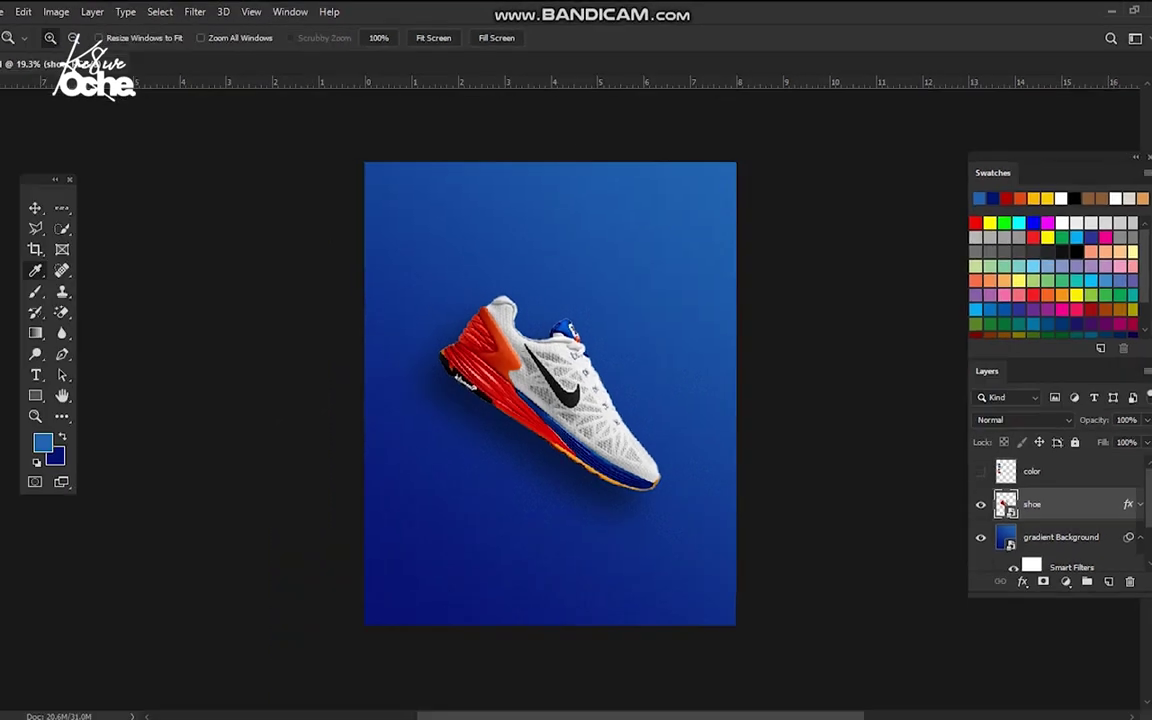
# Set the foreground colour to white (ffffff)
pyautogui.click(43, 443)
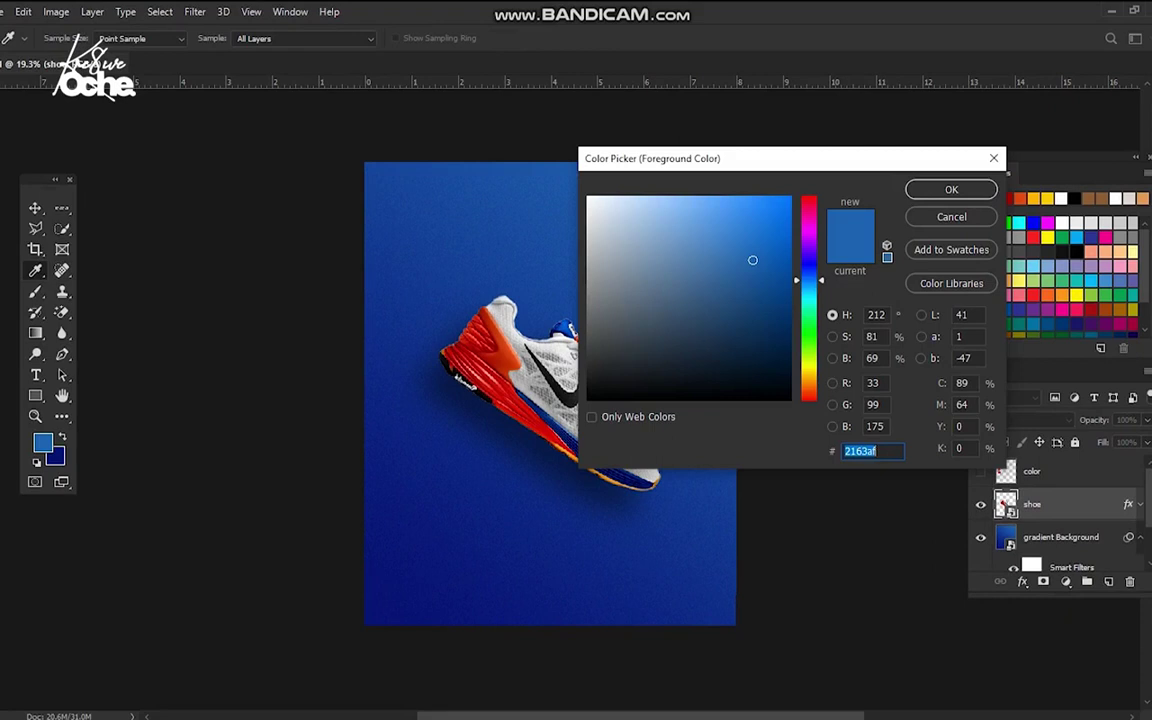
pyautogui.moveTo(702, 260); pyautogui.dragTo(588, 198)
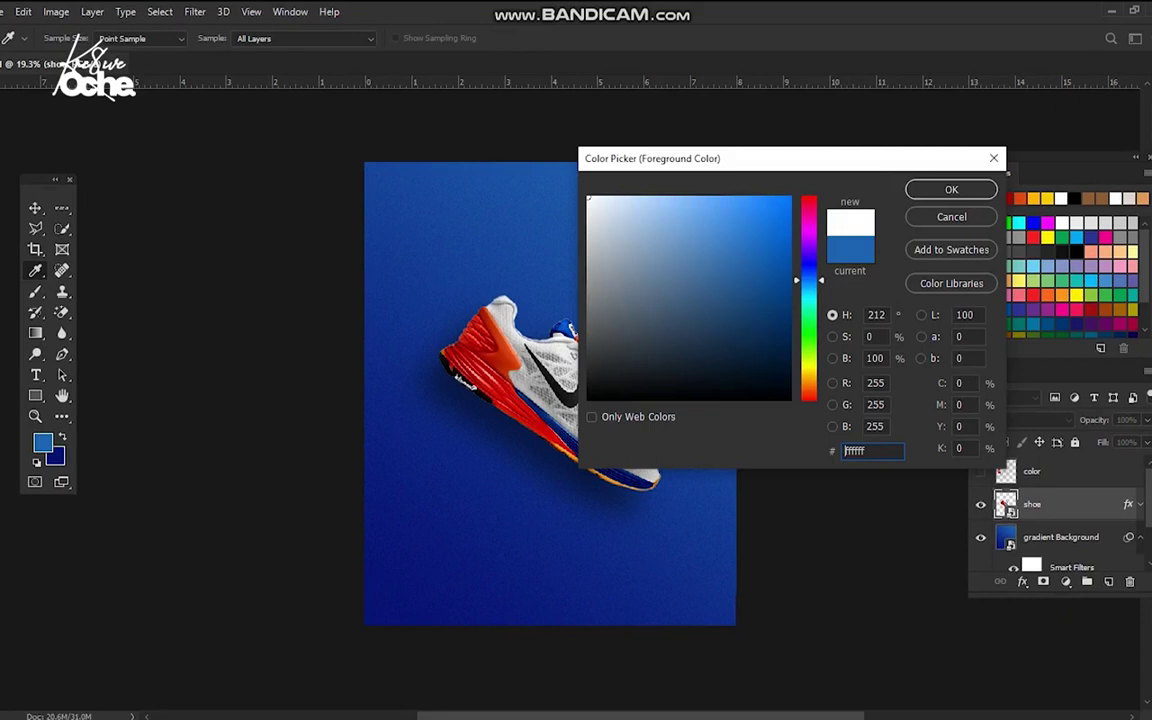
pyautogui.moveTo(809, 280); pyautogui.dragTo(809, 196)
pyautogui.click(951, 190)
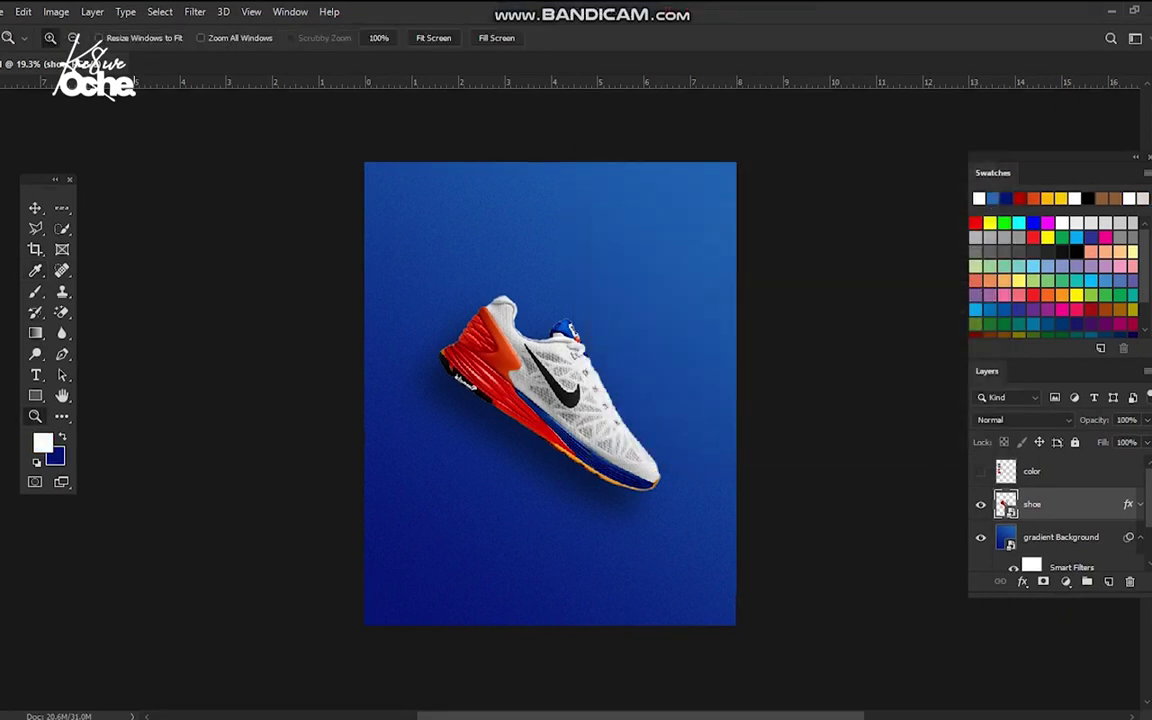
# Set the type font to Bebas Regular
pyautogui.press('t')
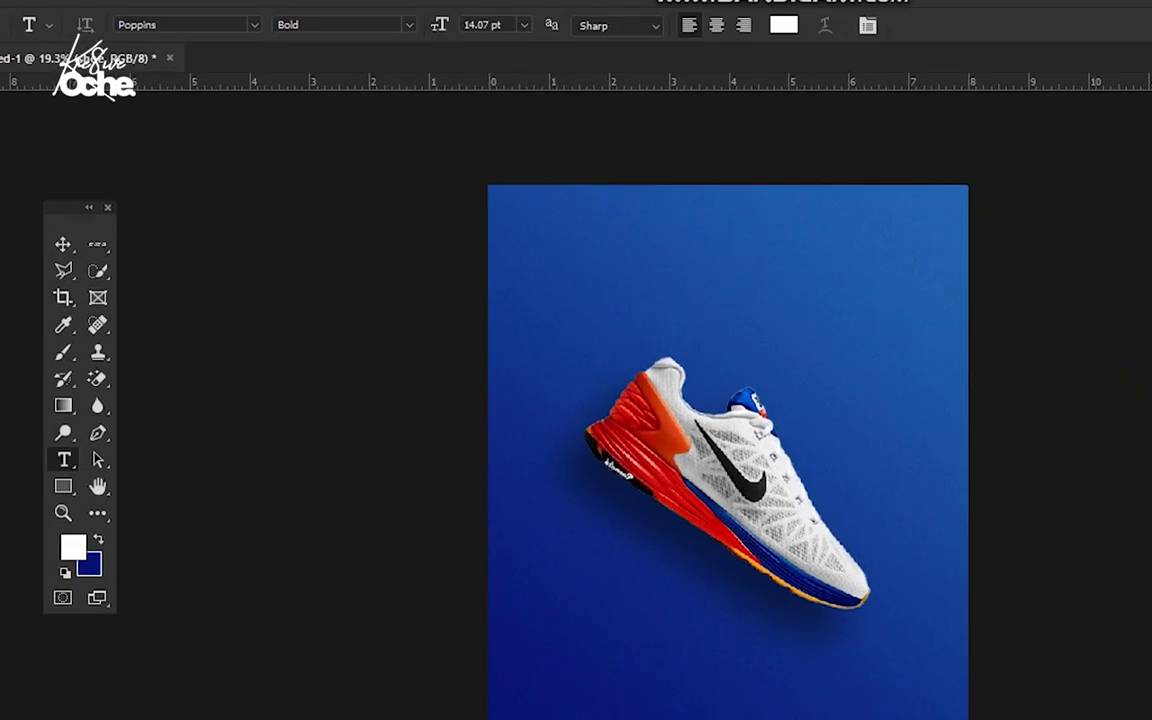
pyautogui.click(172, 25)
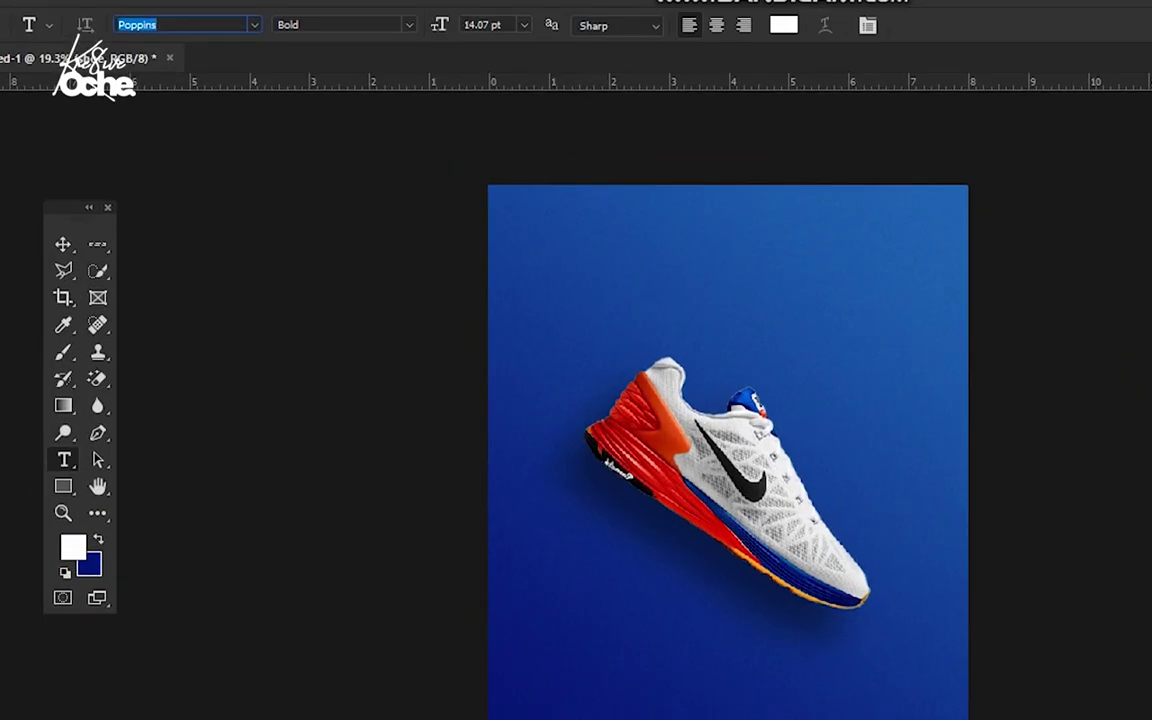
pyautogui.write('b')
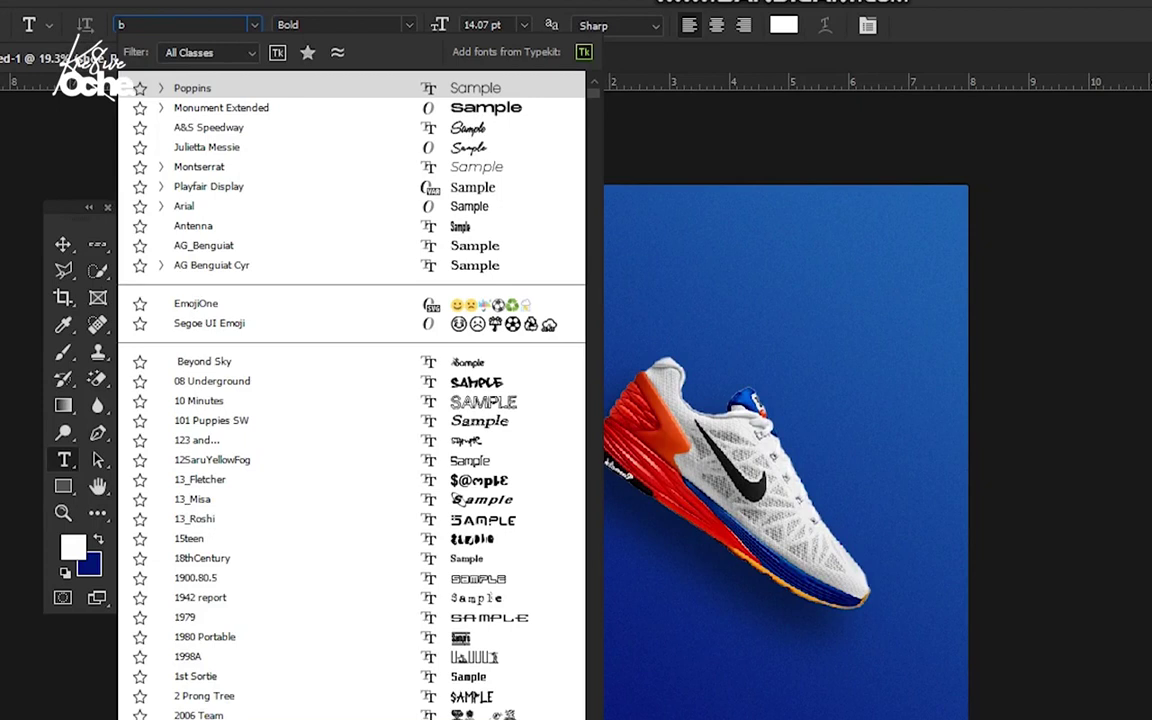
pyautogui.write('e')
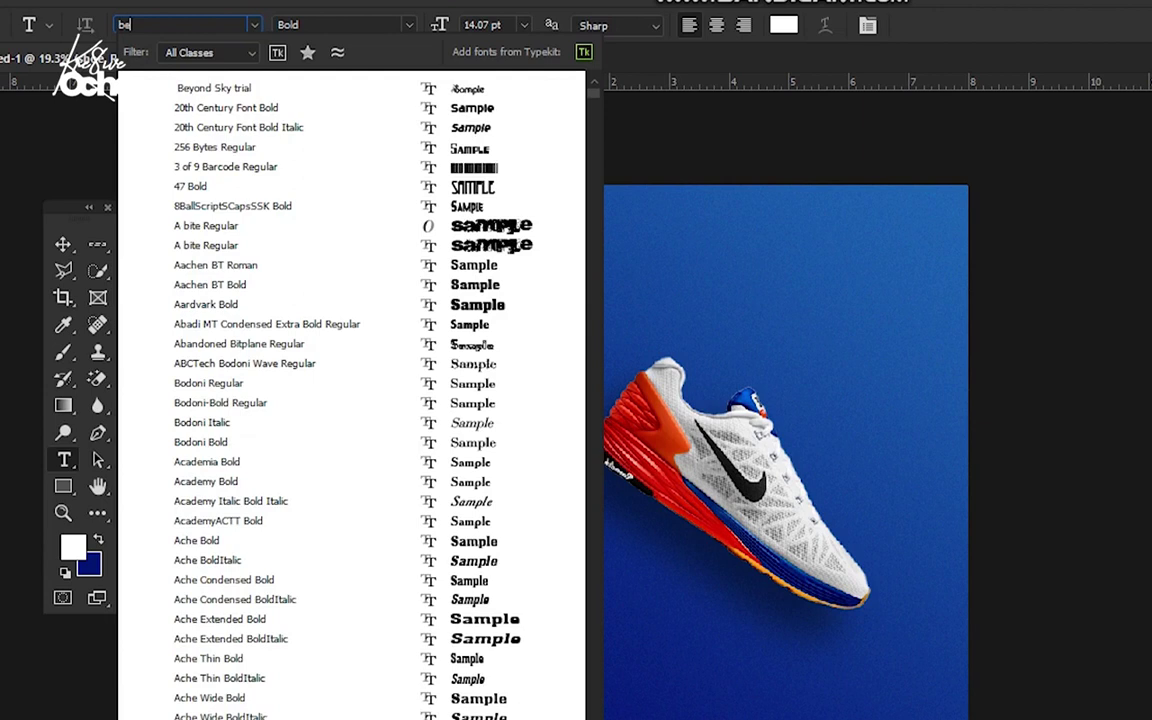
pyautogui.write('bas')
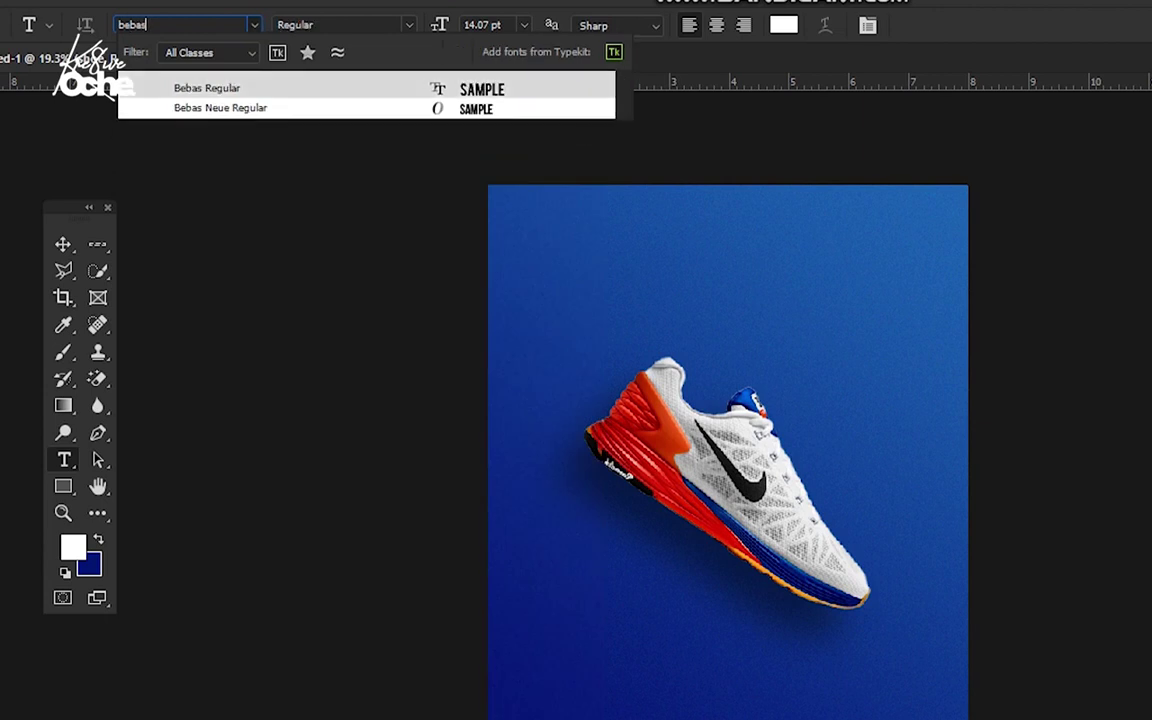
pyautogui.press('Return')
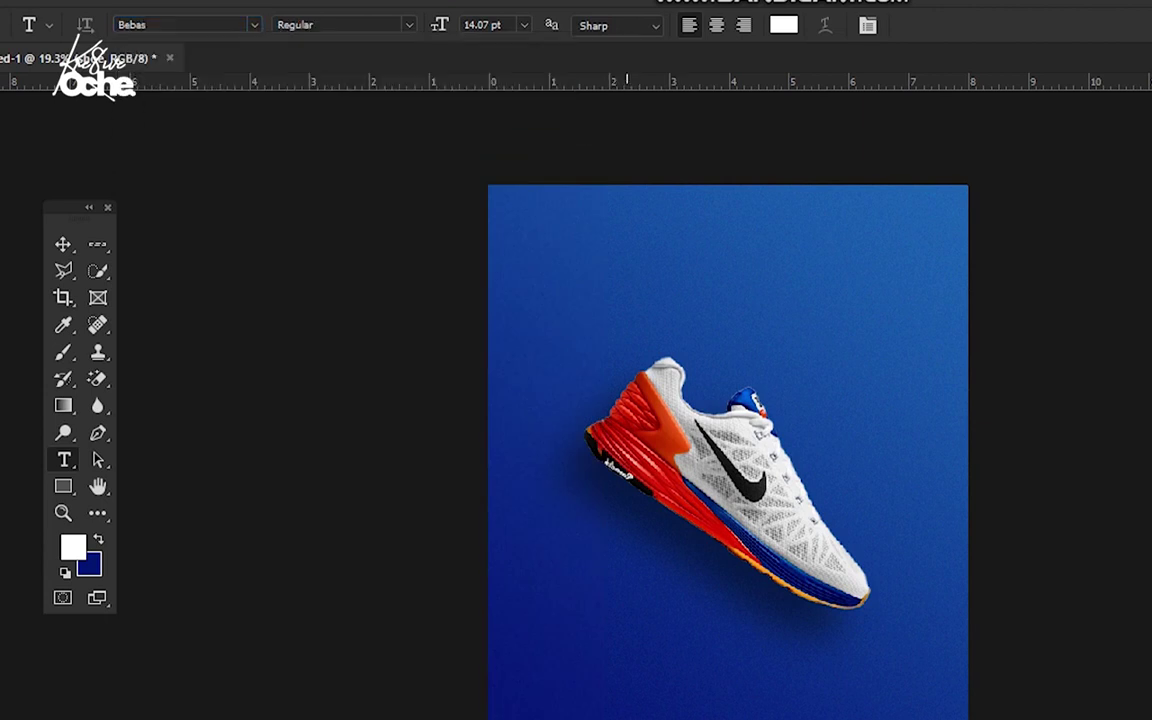
# Add the text "NIKE" at 103.07 pt on the canvas and move it down over the shoe's lower sole
pyautogui.click(626, 518)
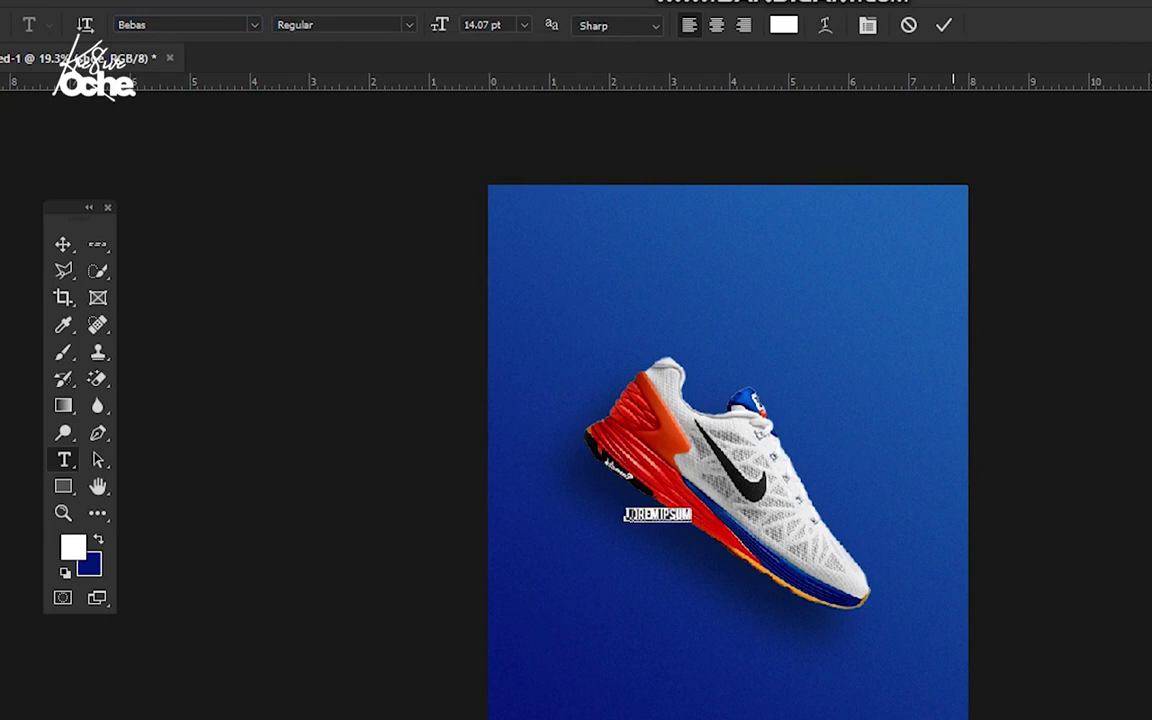
pyautogui.write('NIK')
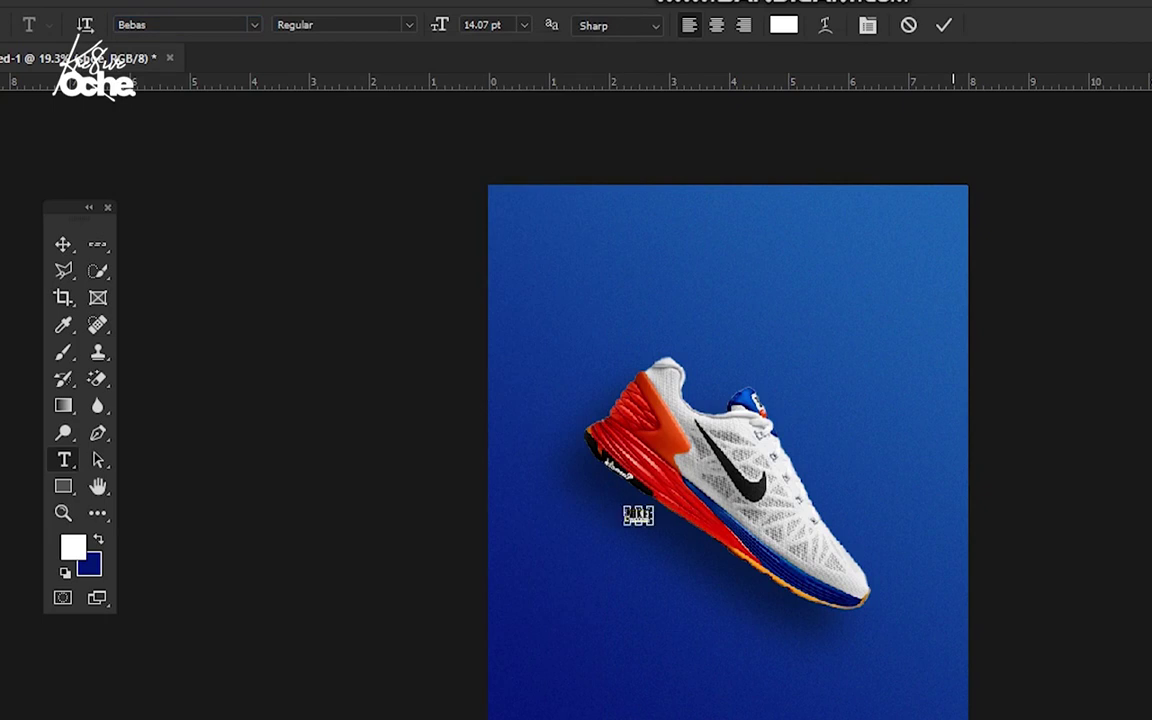
pyautogui.write('E')
pyautogui.moveTo(439, 25)
pyautogui.mouseDown()
pyautogui.moveTo(534, 25)
pyautogui.moveTo(441, 25)
pyautogui.mouseUp()
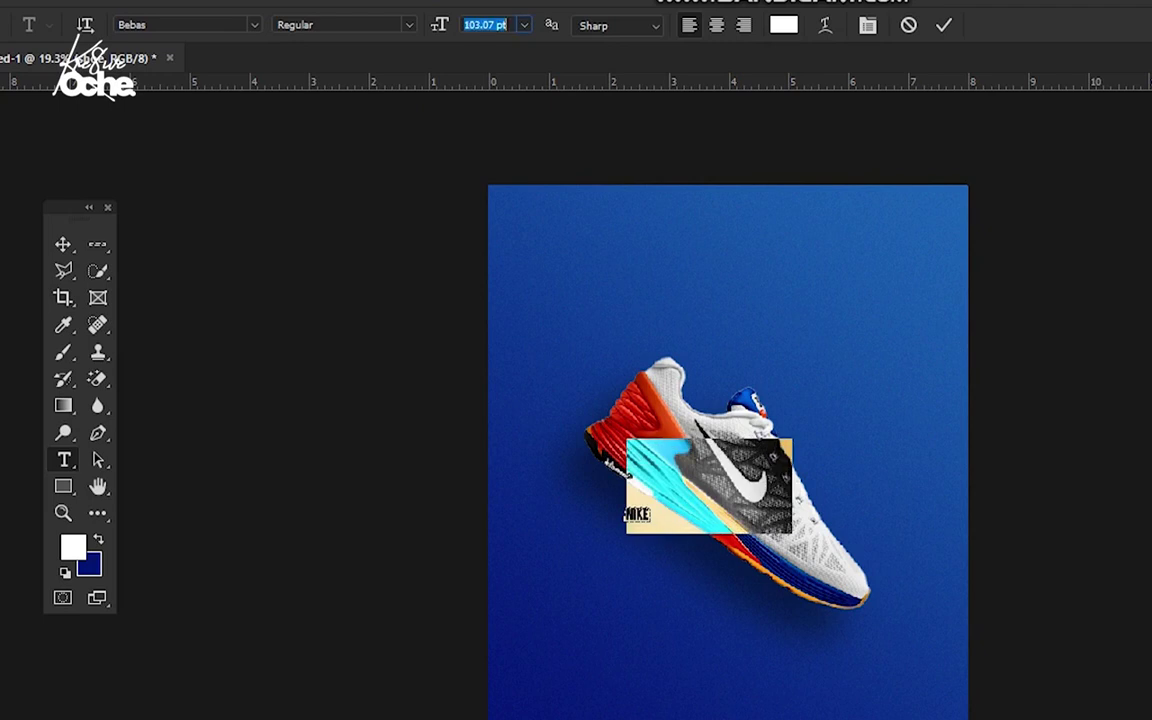
pyautogui.click(63, 244)
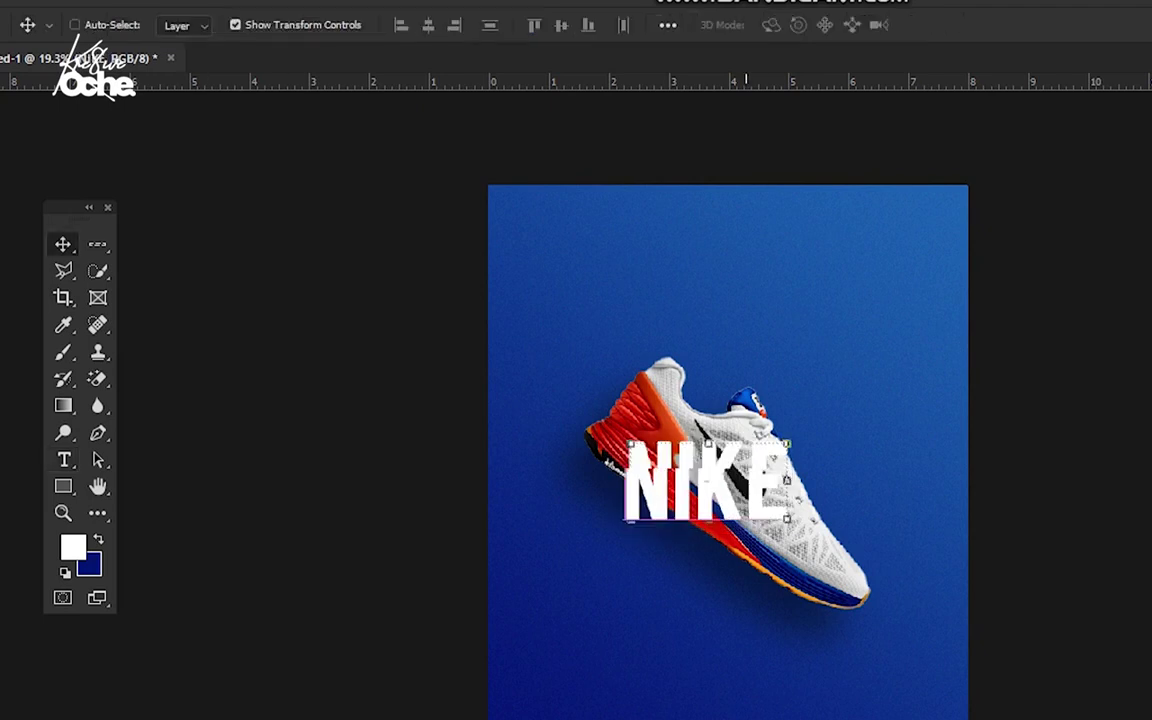
pyautogui.moveTo(767, 445); pyautogui.dragTo(717, 553)
# Turn off faux bold for the NIKE text and bring up the Character settings
pyautogui.press('t')
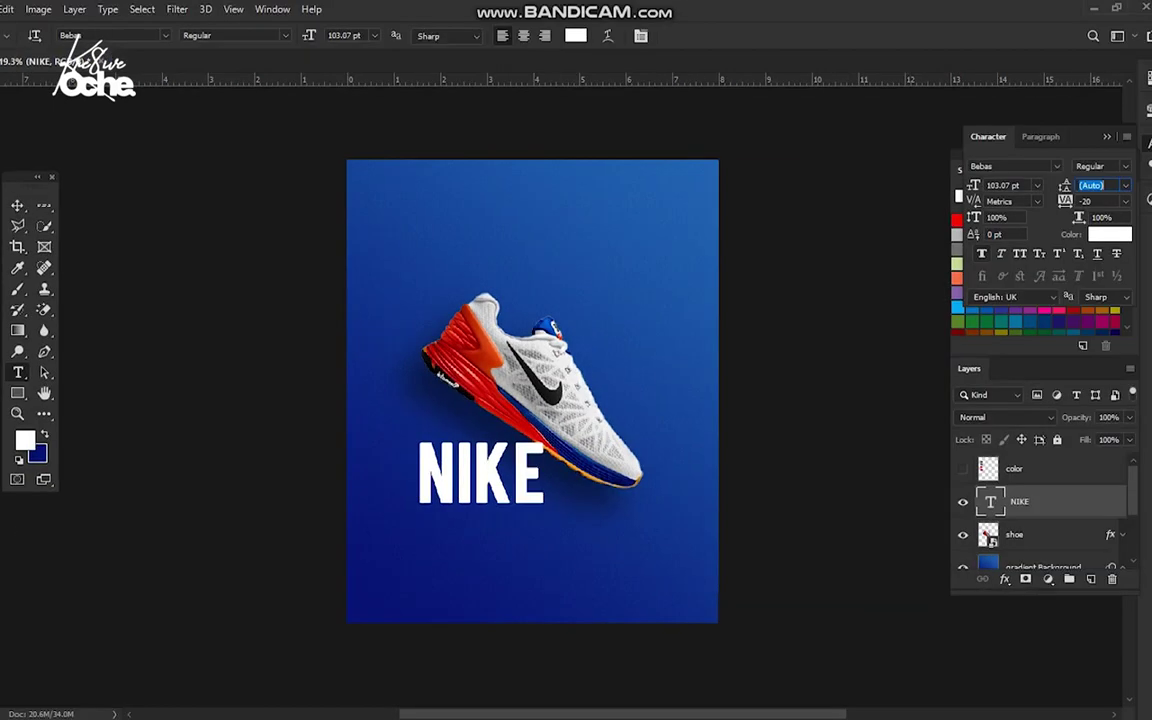
pyautogui.click(982, 254)
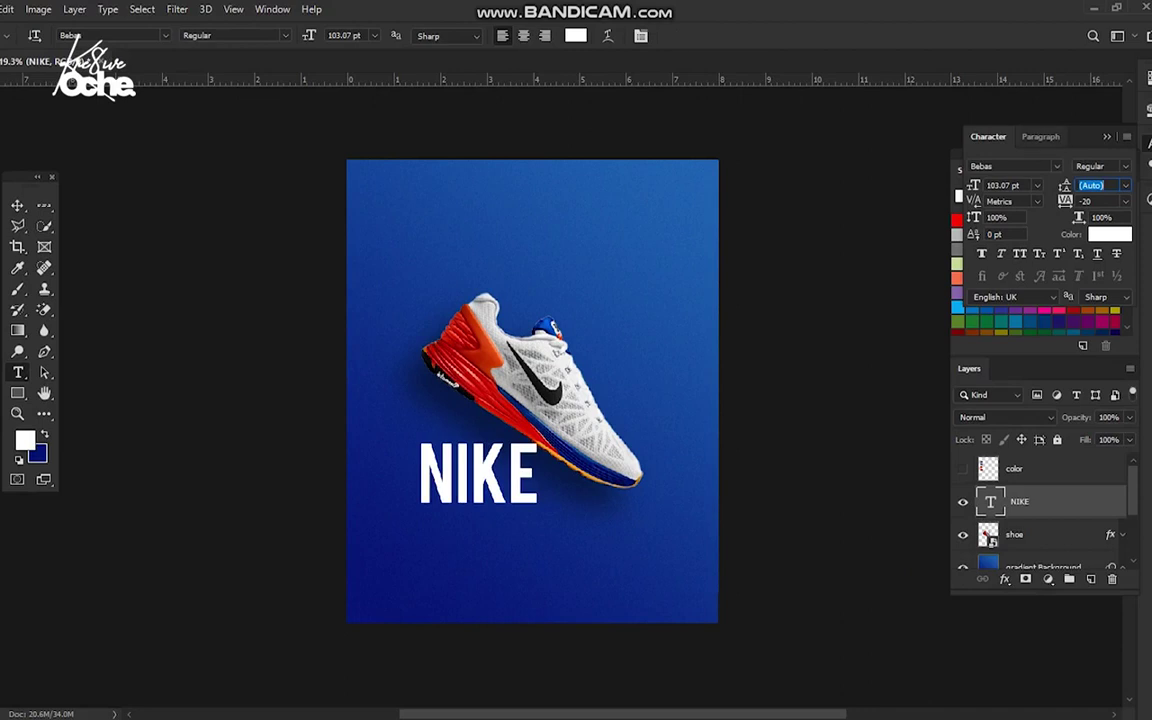
pyautogui.click(272, 9)
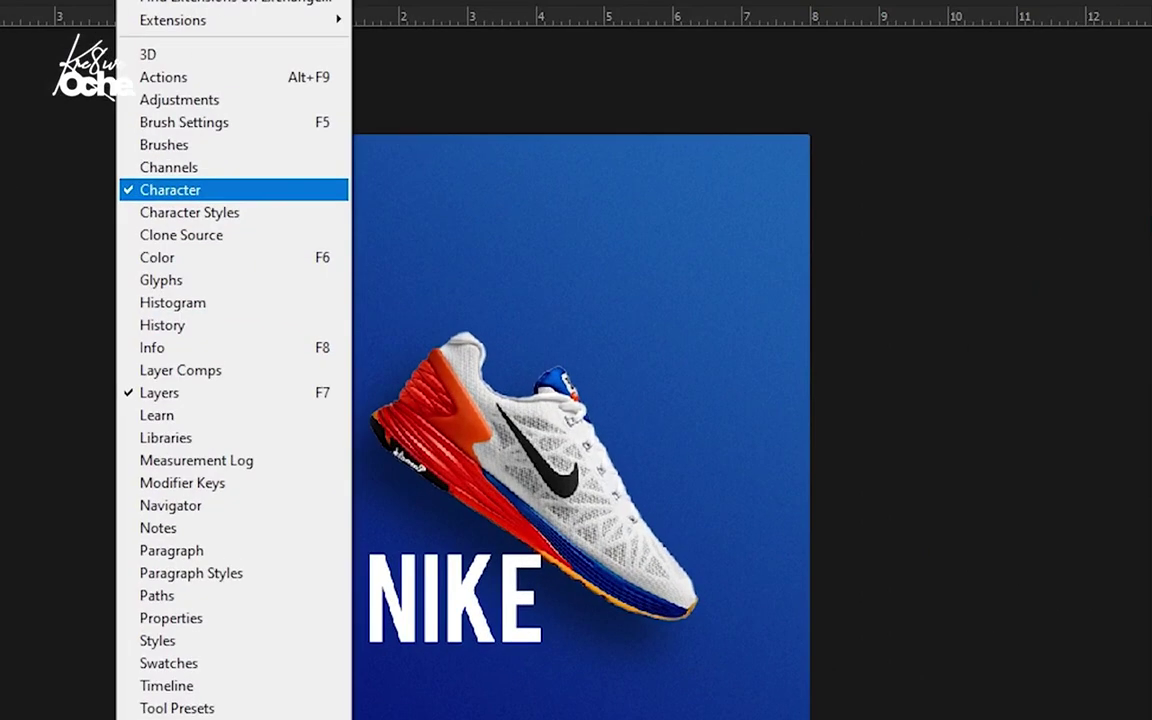
pyautogui.click(170, 190)
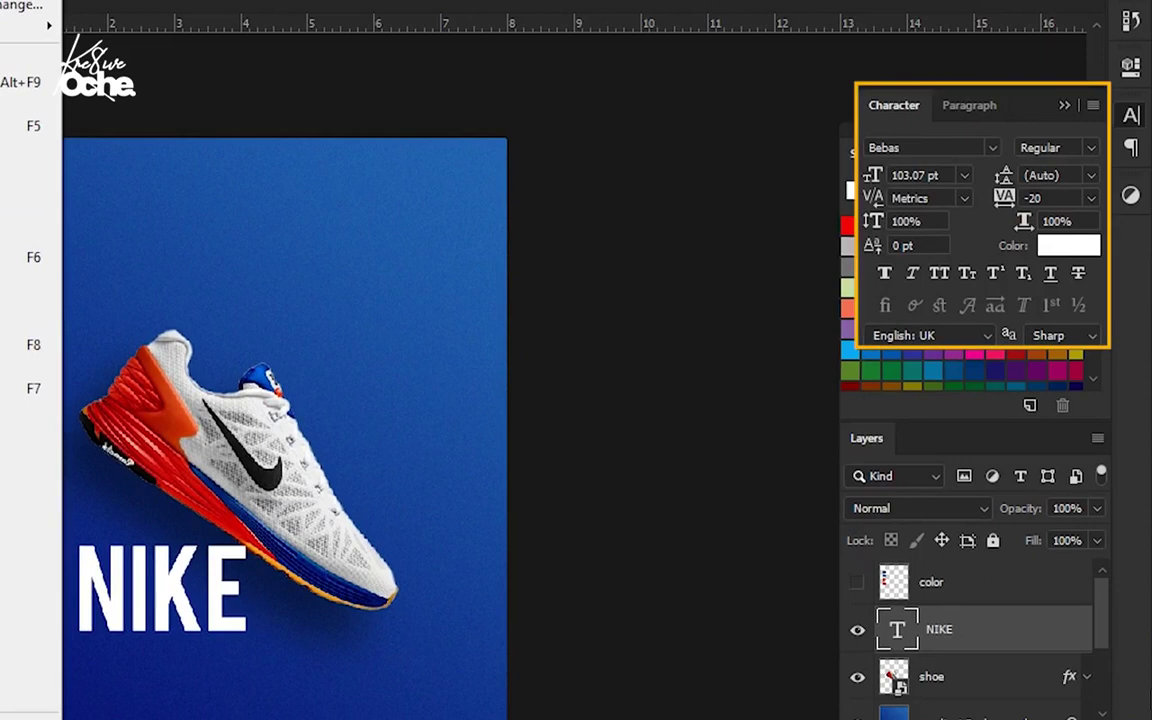
pyautogui.click(1093, 105)
pyautogui.click(1092, 99)
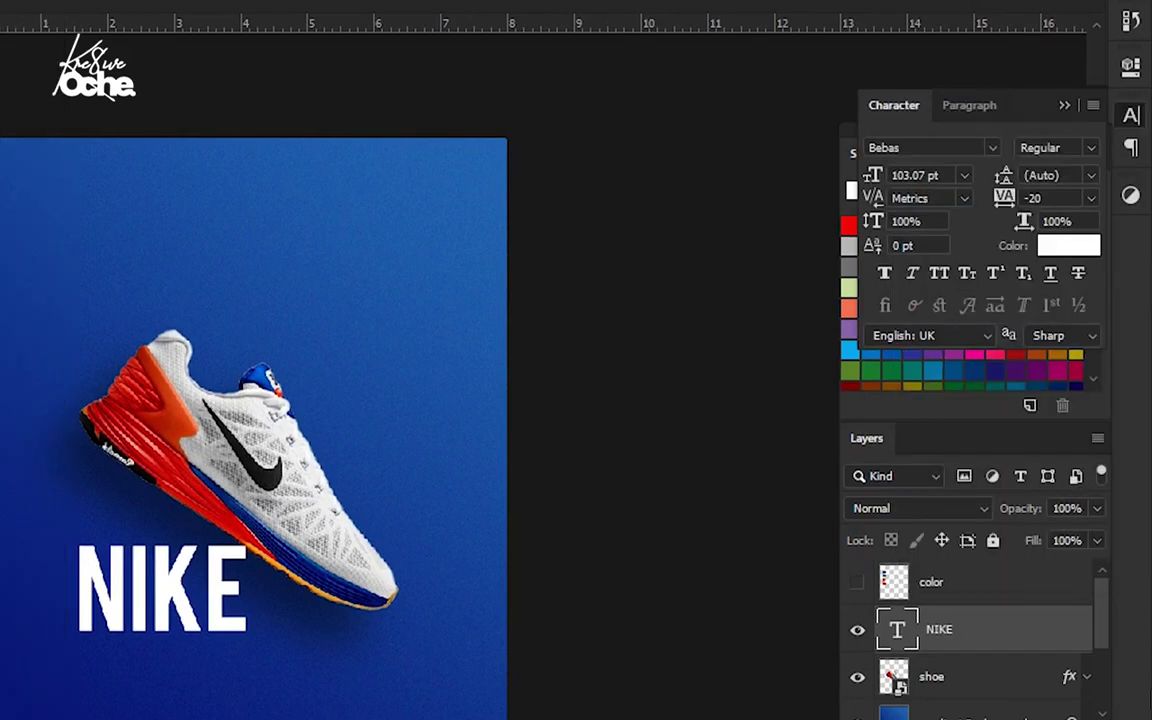
# Set the NIKE text's tracking to -40 and collapse the Character settings
pyautogui.click(1033, 198)
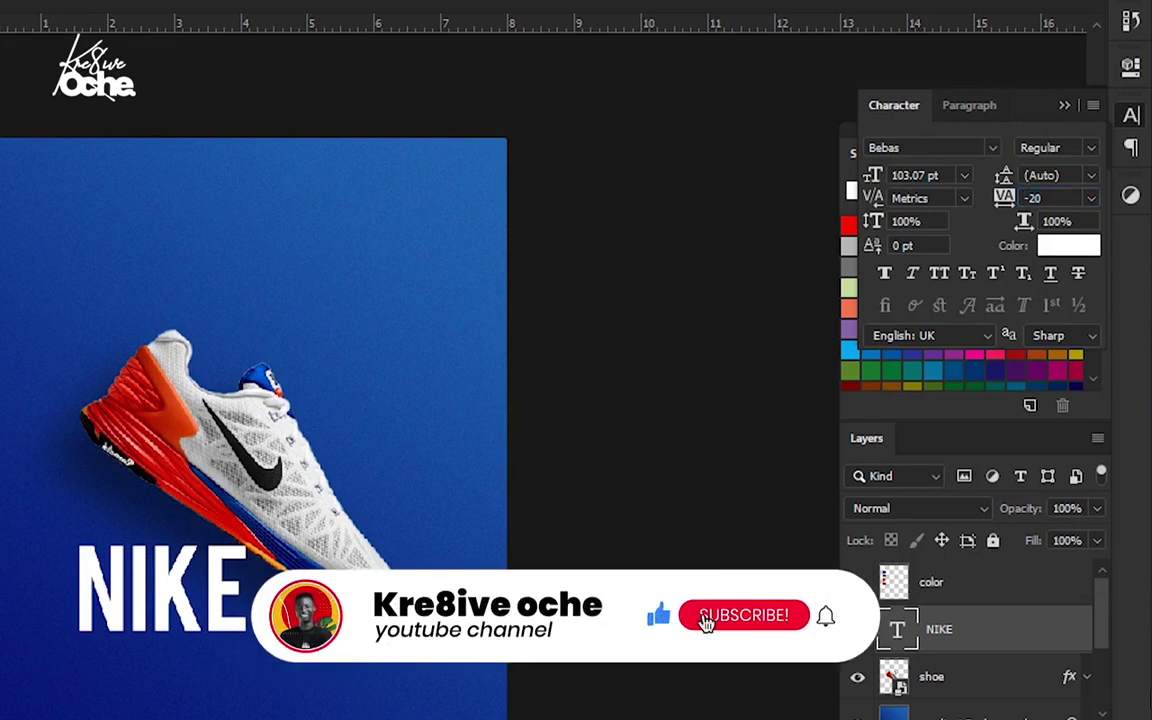
pyautogui.click(1033, 198)
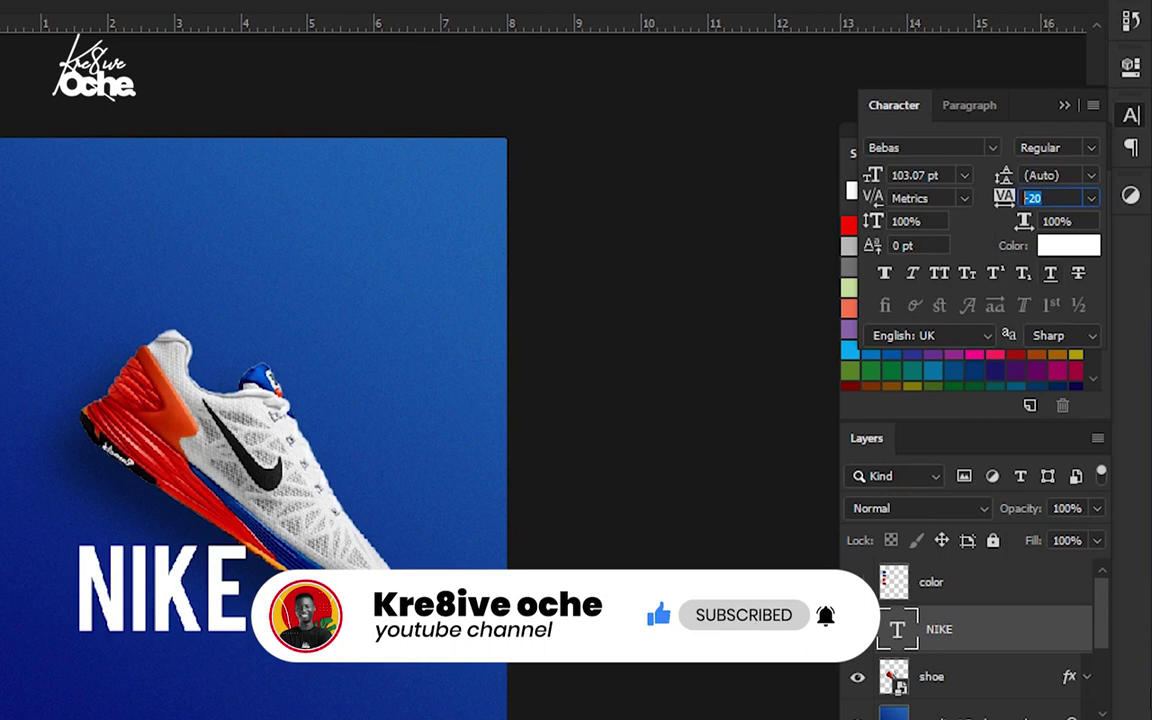
pyautogui.write('-40')
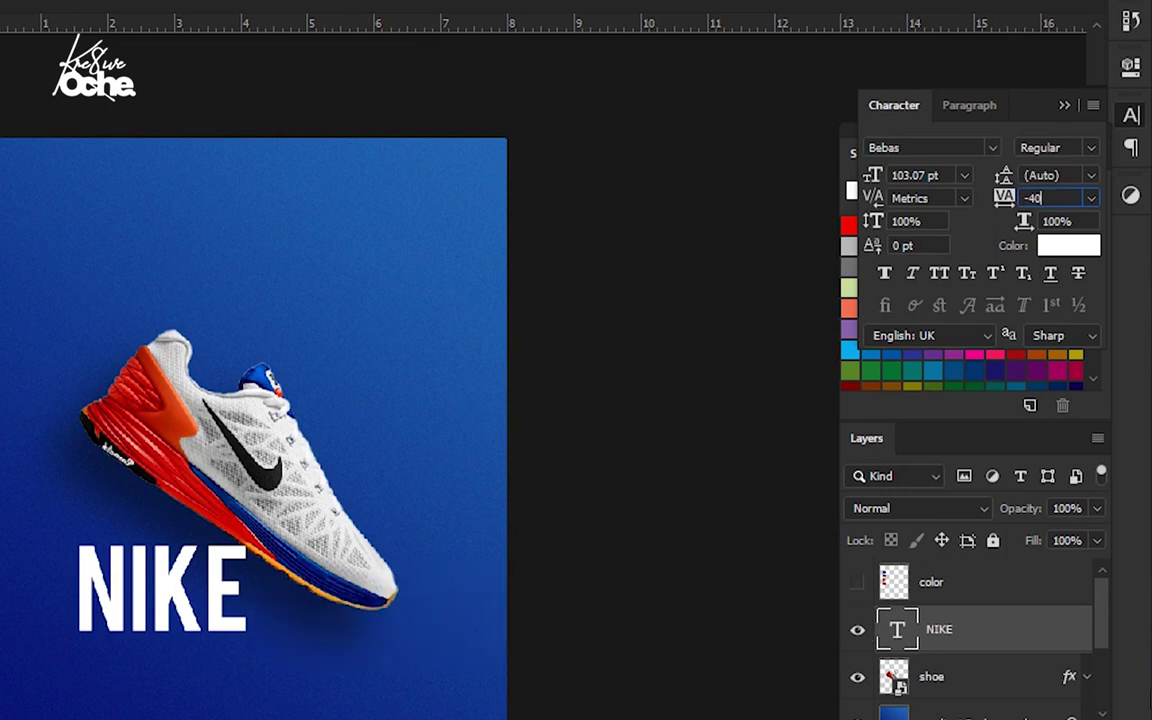
pyautogui.press('Return')
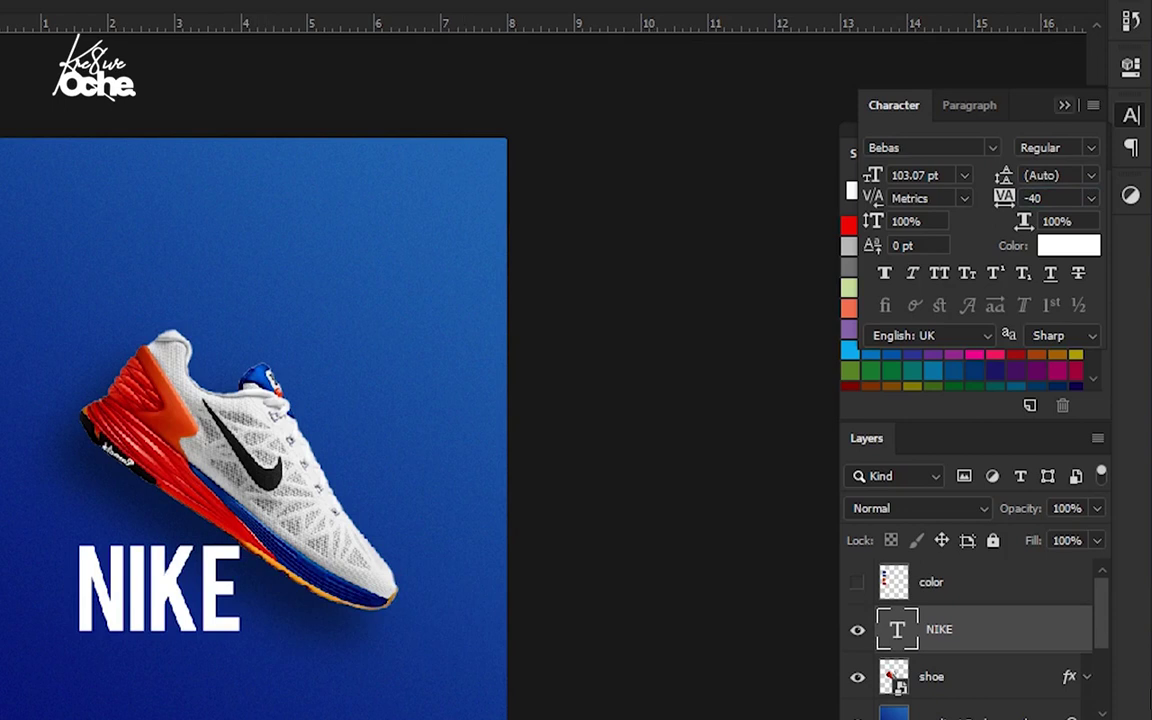
pyautogui.click(1064, 105)
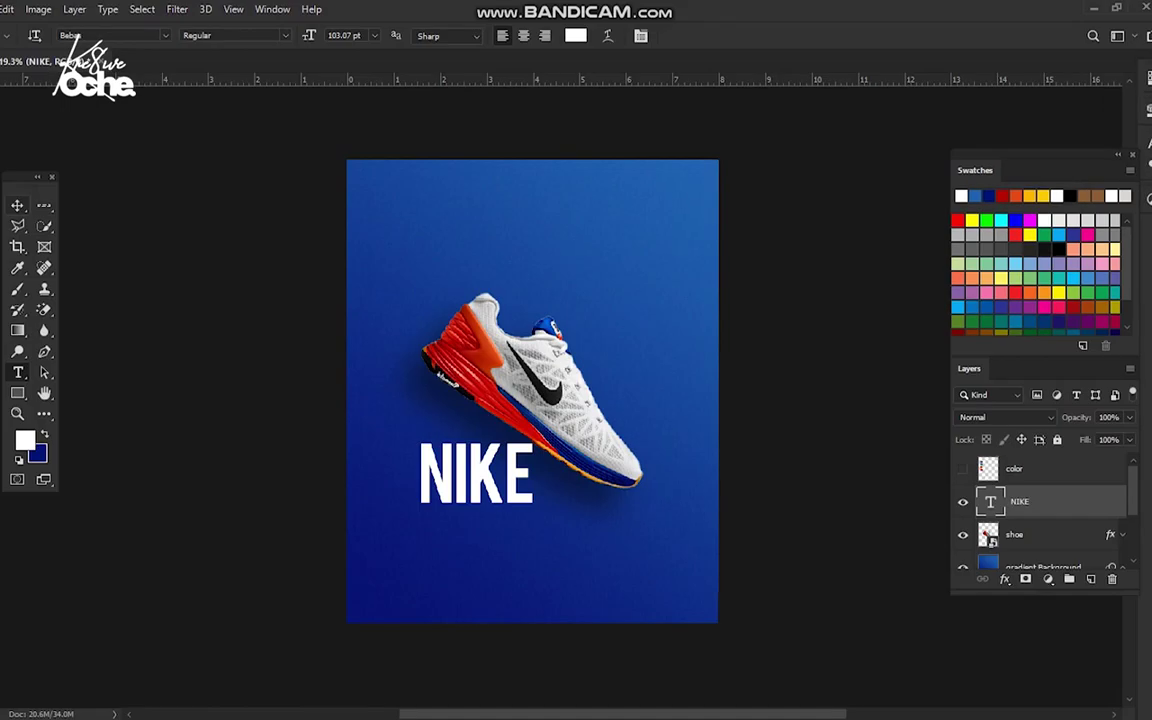
# Place the NIKE text layer beneath the shoe layer and position the word partly behind the shoe's sole
pyautogui.click(17, 204)
pyautogui.moveTo(502, 459)
pyautogui.mouseDown()
pyautogui.moveTo(532, 474)
pyautogui.moveTo(509, 467)
pyautogui.mouseUp()
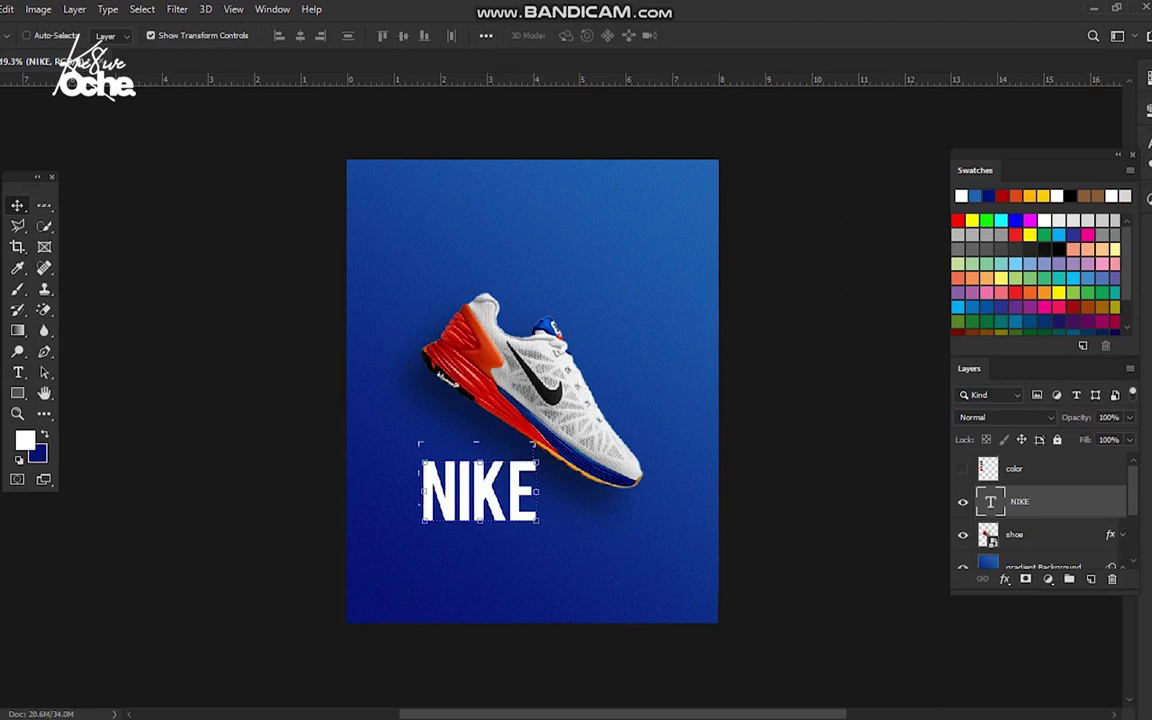
pyautogui.moveTo(1020, 501); pyautogui.dragTo(1020, 546)
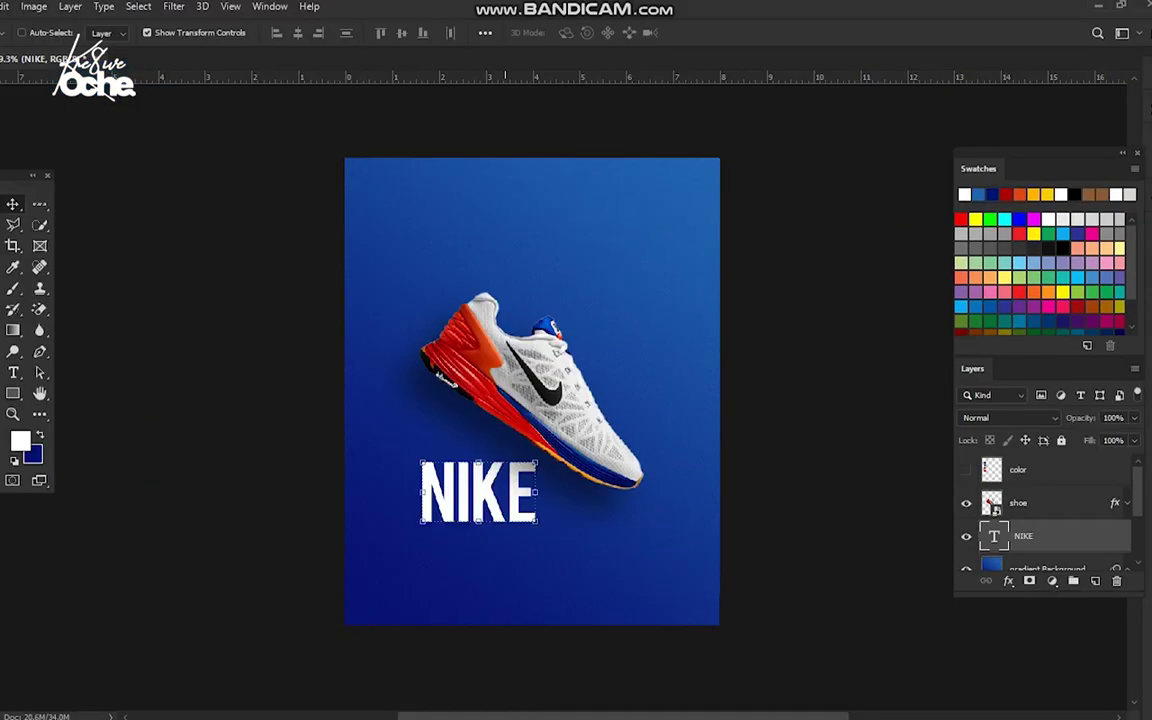
pyautogui.moveTo(195, 538); pyautogui.dragTo(199, 494)
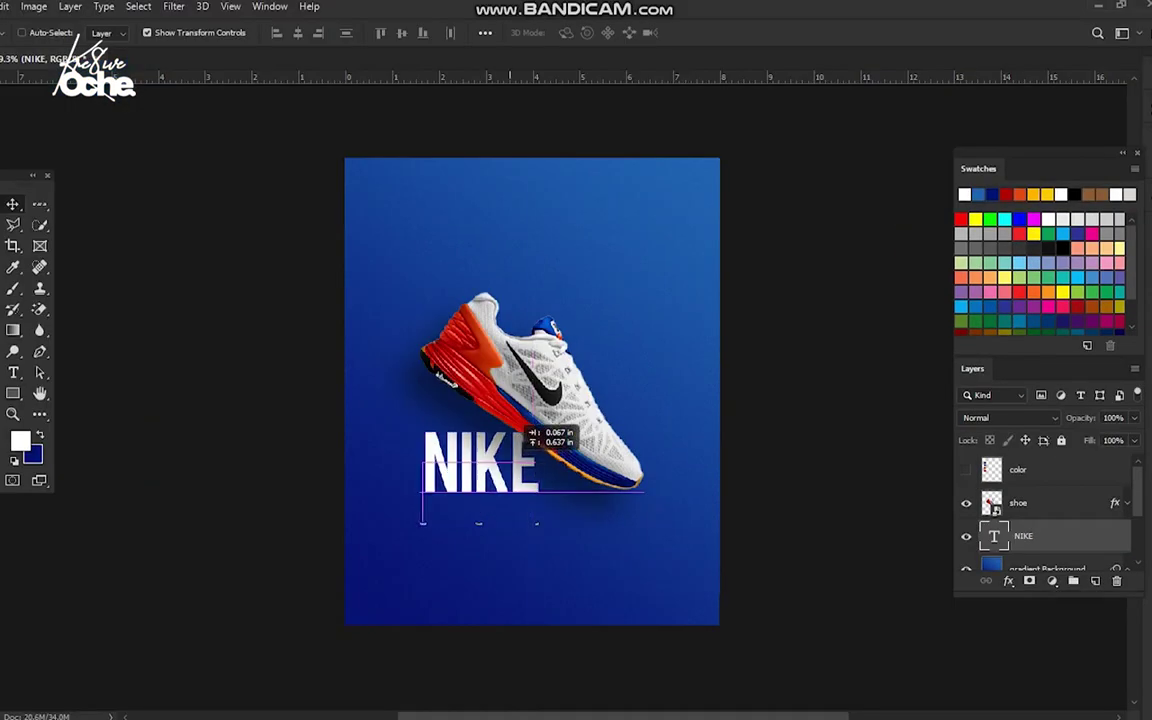
pyautogui.moveTo(527, 432); pyautogui.dragTo(527, 423)
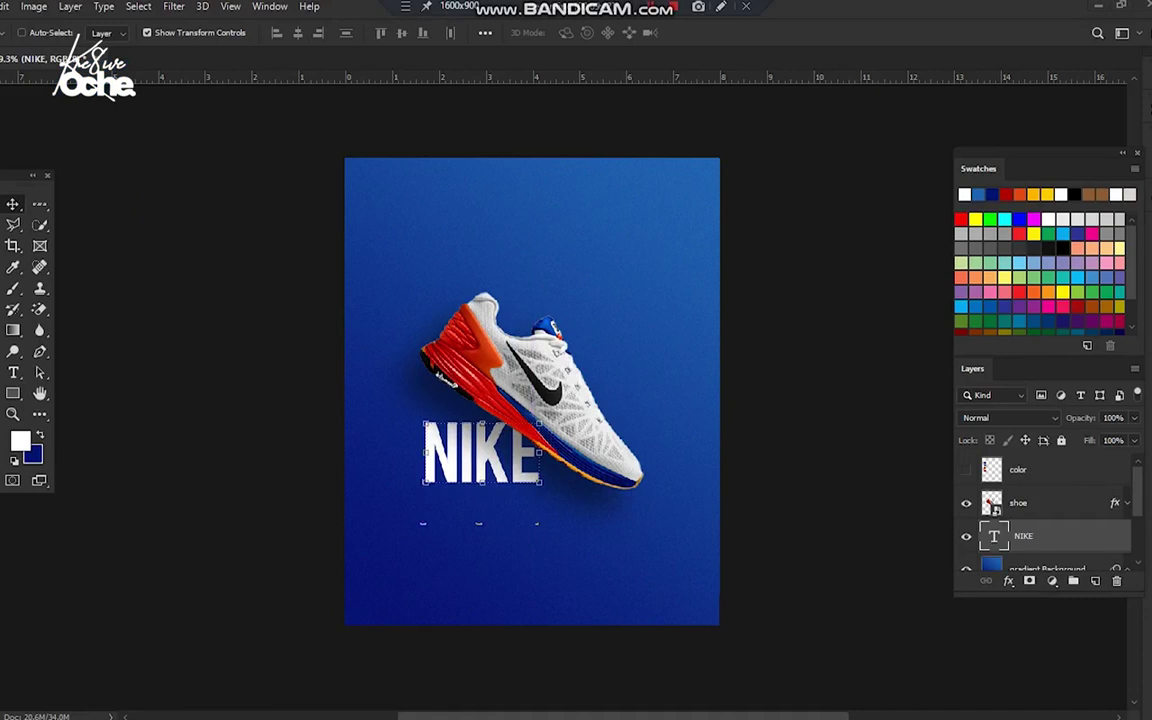
pyautogui.press('Left')
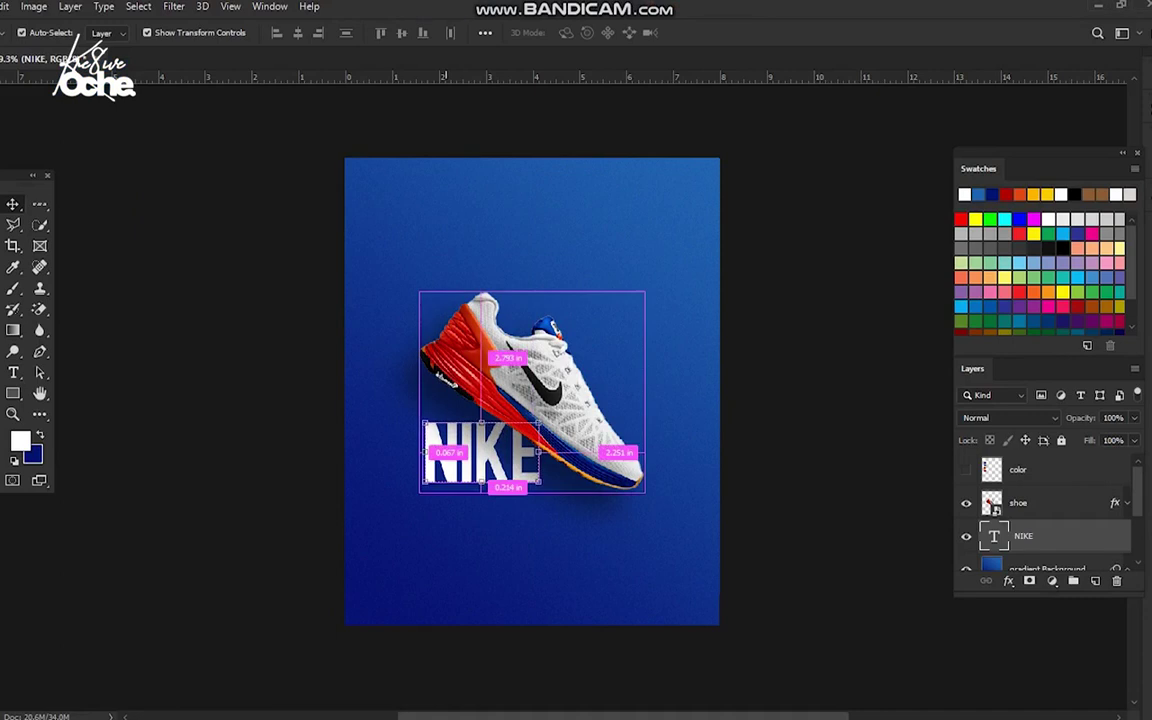
# Duplicate the NIKE text, place the copy directly below it, and change its wording to "SHOES"
pyautogui.hotkey('ctrl', 'j')
pyautogui.moveTo(432, 446); pyautogui.dragTo(435, 516)
pyautogui.moveTo(512, 518); pyautogui.dragTo(512, 518)
pyautogui.press('t')
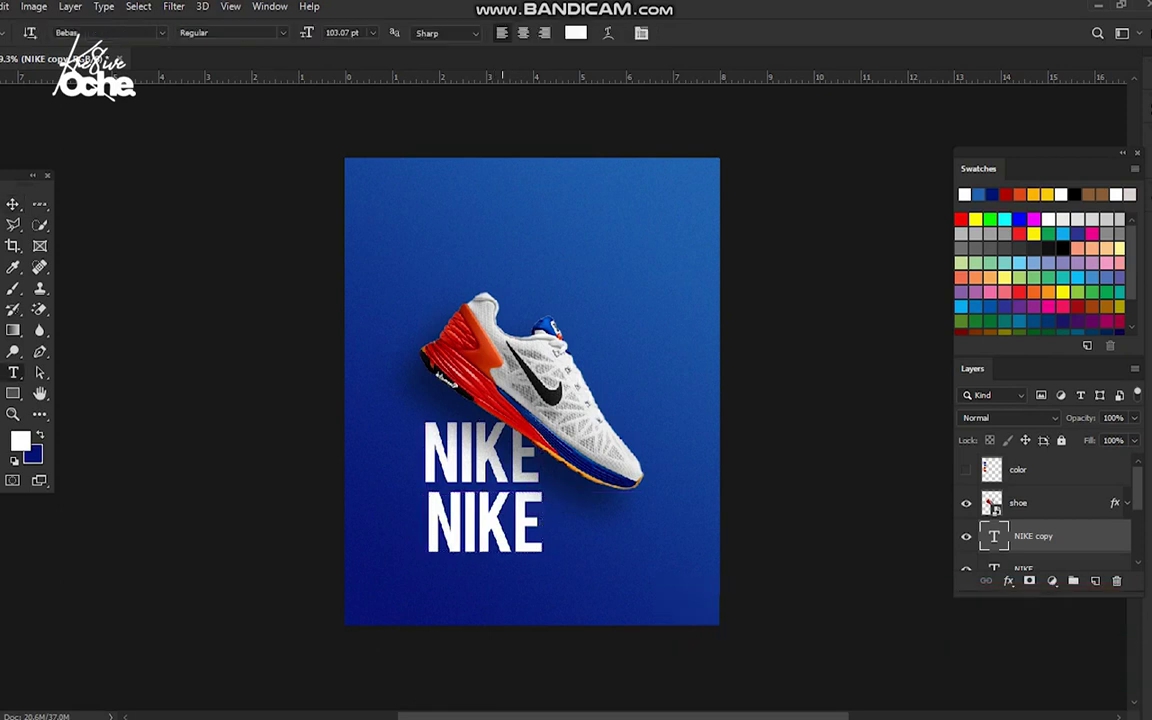
pyautogui.doubleClick(513, 540)
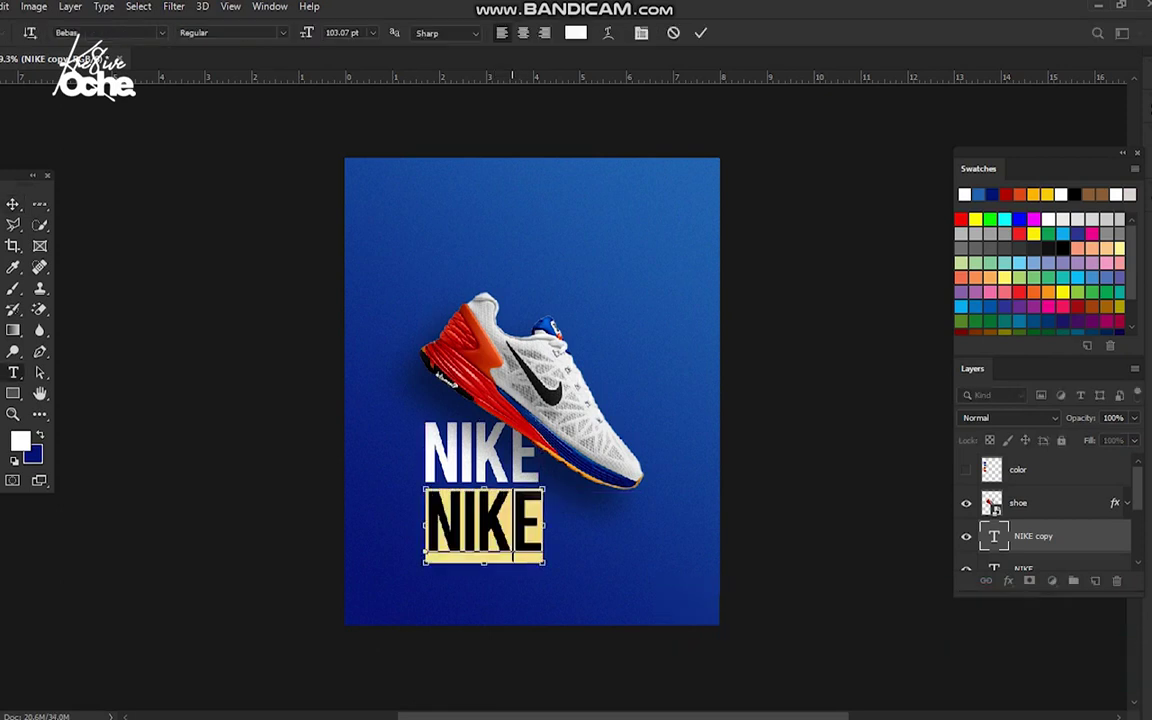
pyautogui.write('SHOE')
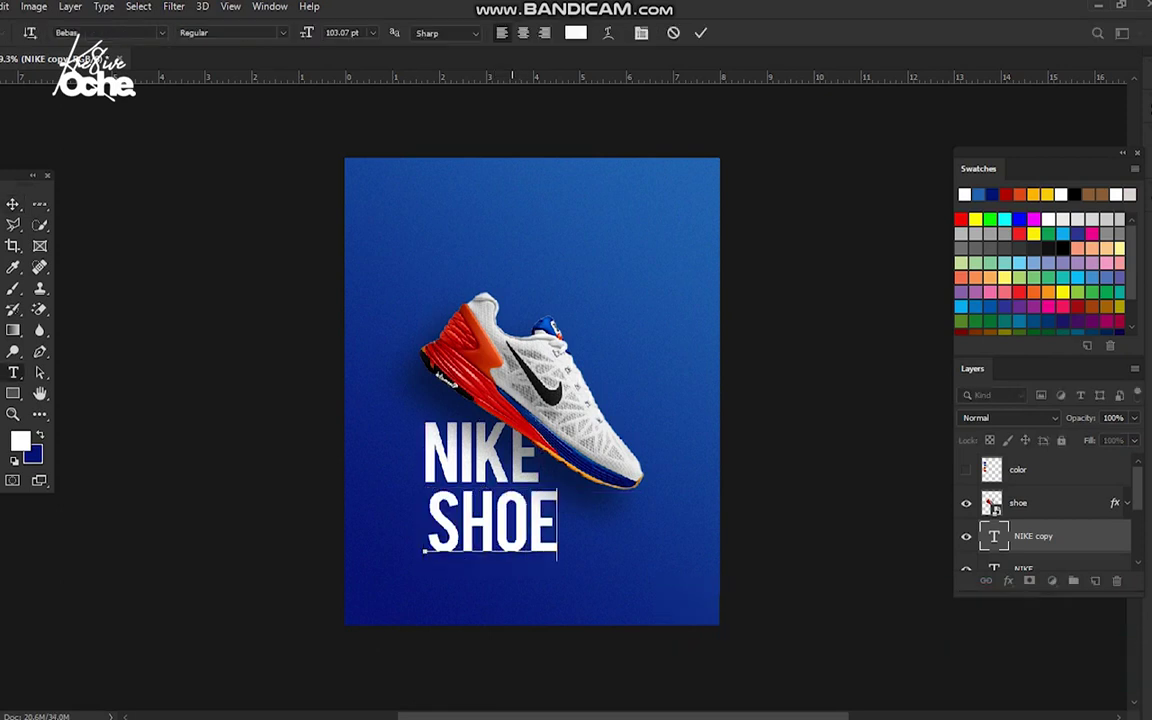
pyautogui.write('S')
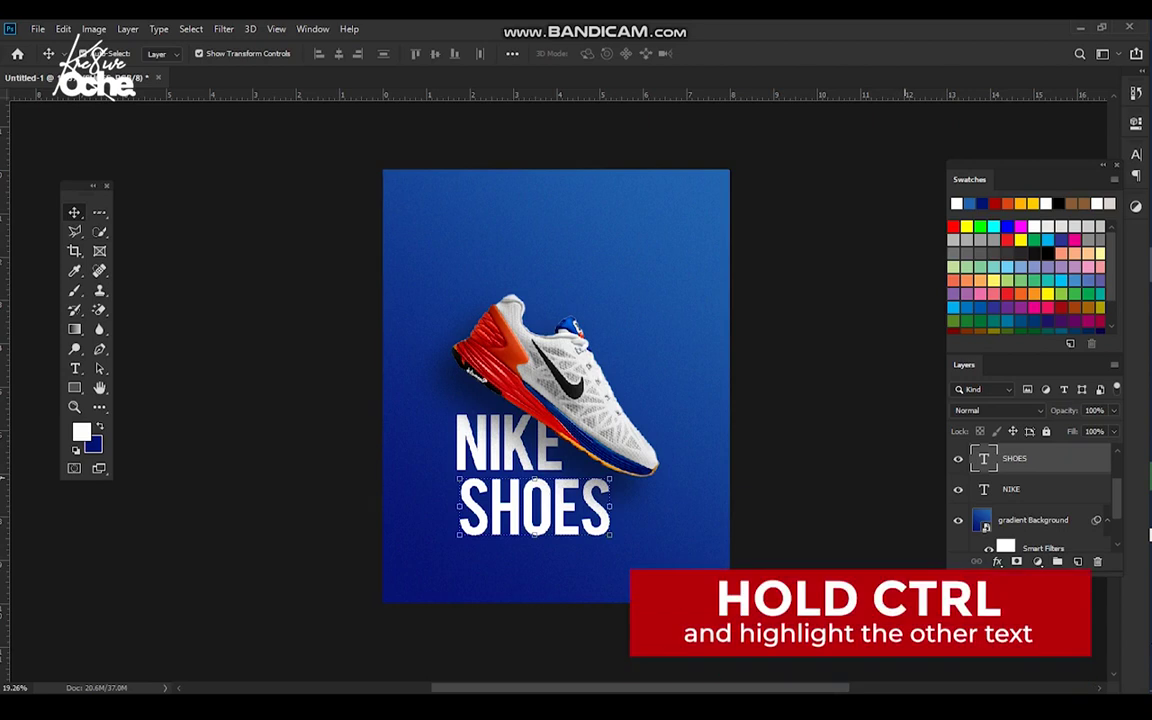
# Select the SHOES and NIKE text layers together and move them slightly up behind the shoe
pyautogui.keyDown('ctrl'); pyautogui.click(1012, 489); pyautogui.keyUp('ctrl')
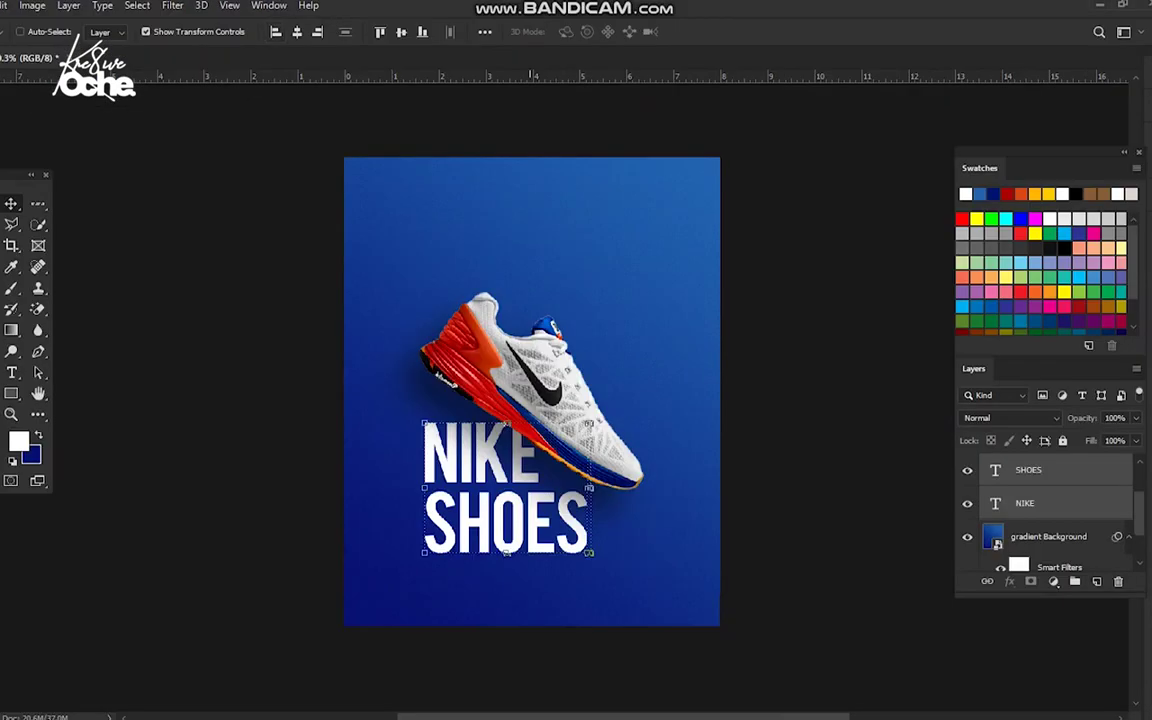
pyautogui.moveTo(543, 426); pyautogui.dragTo(540, 410)
pyautogui.press('z')
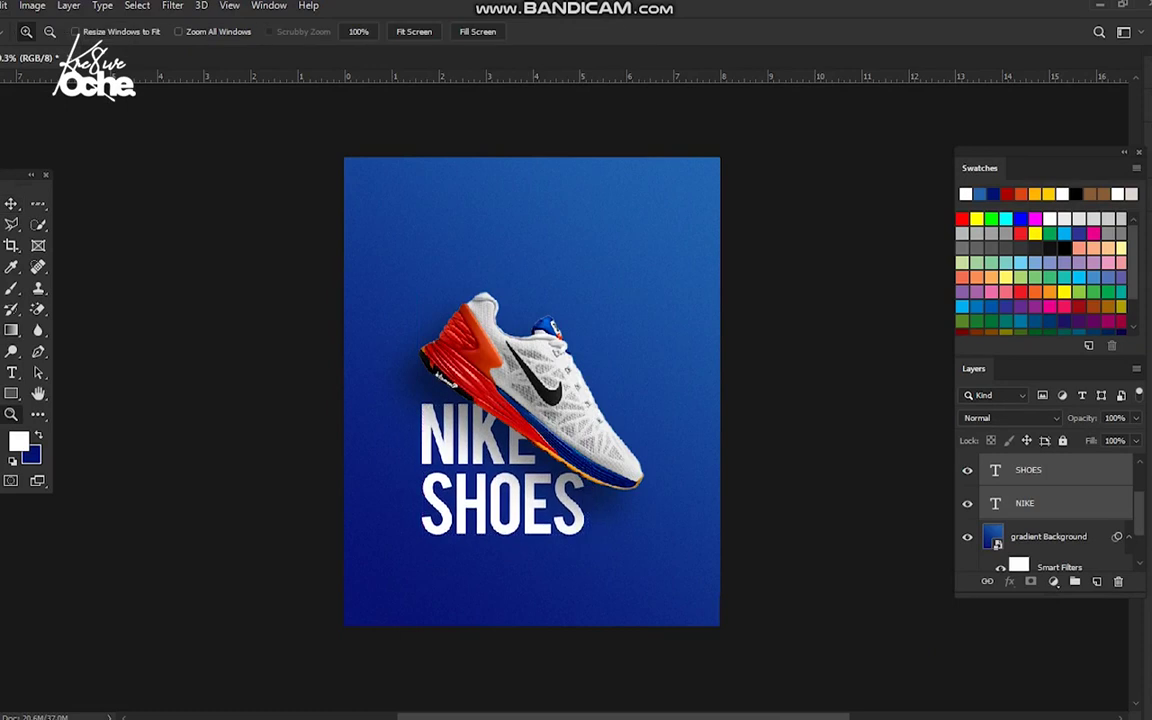
pyautogui.press('v')
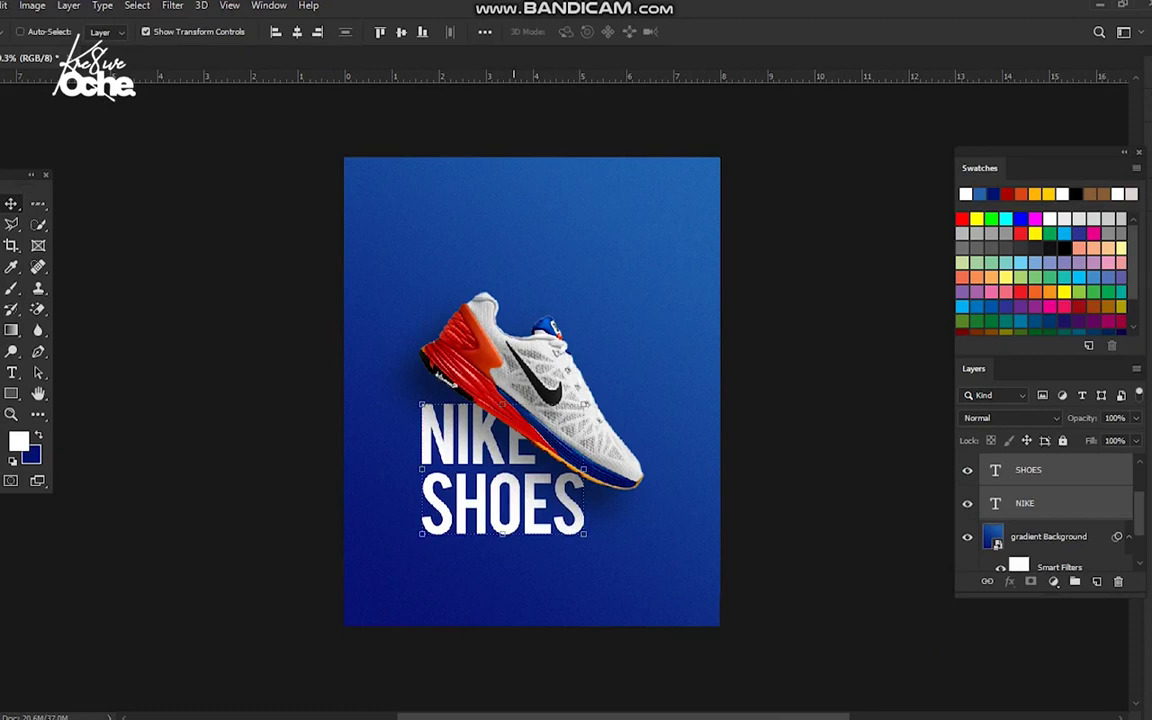
# Skew the selected NIKE and SHOES text layers horizontally by about -7.8 degrees so the letters lean to the right
pyautogui.hotkey('ctrl', 't')
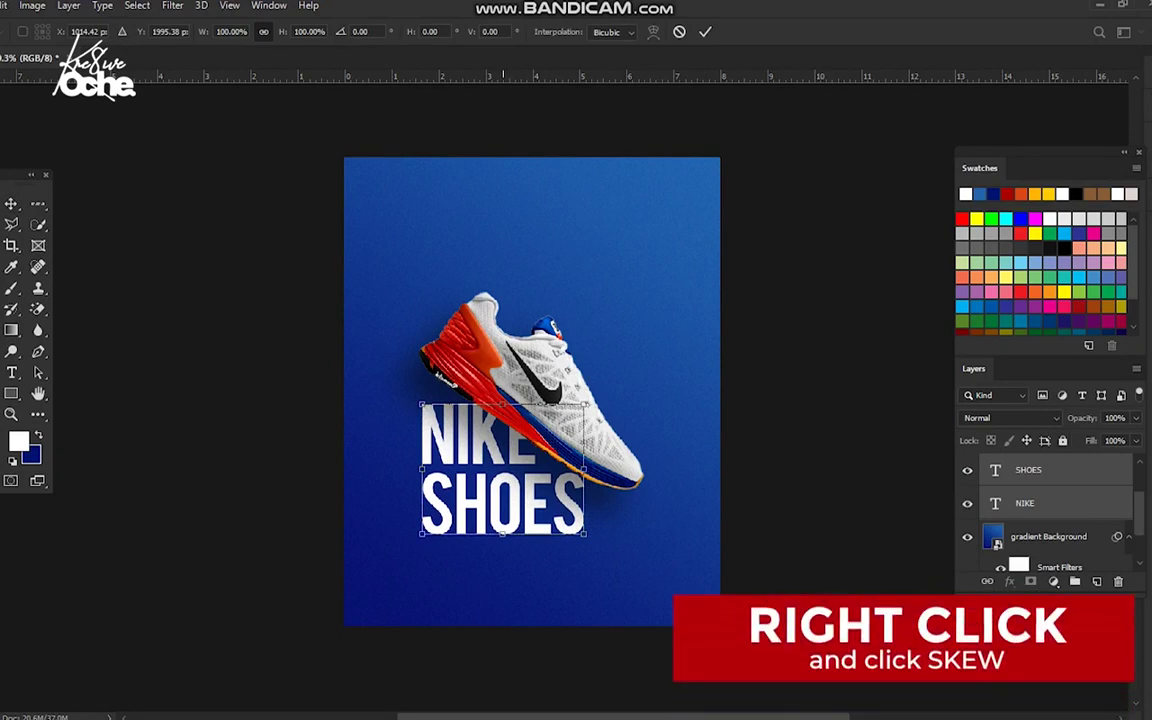
pyautogui.rightClick(503, 428)
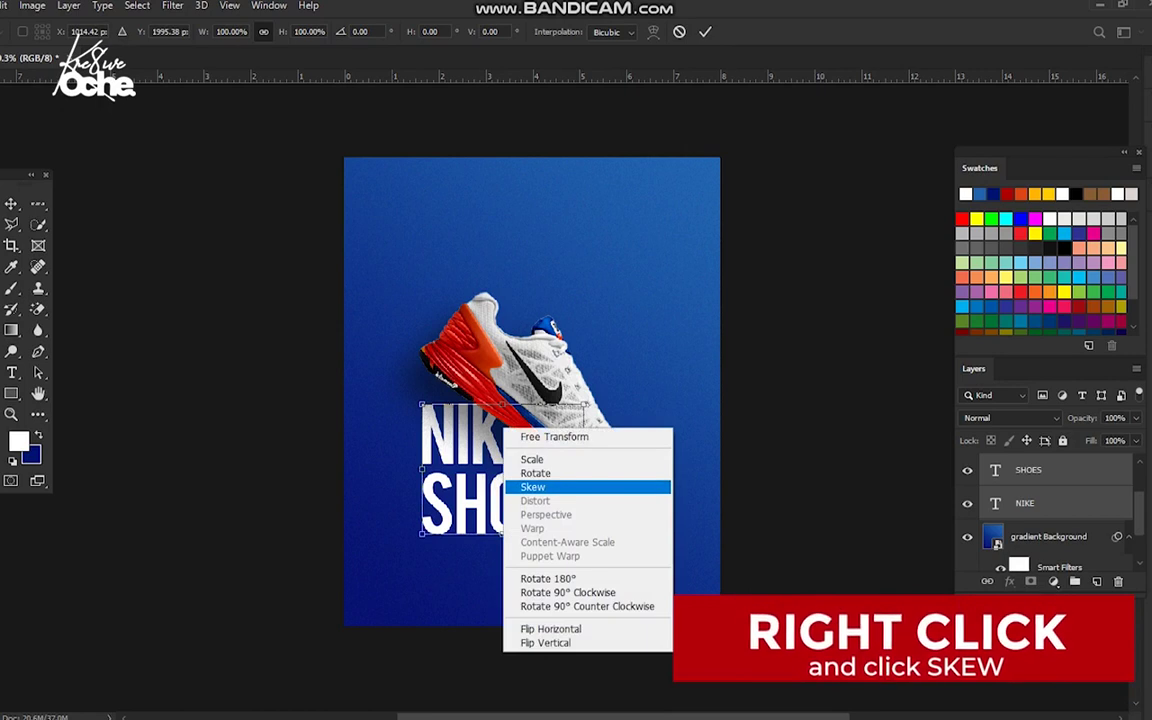
pyautogui.click(532, 487)
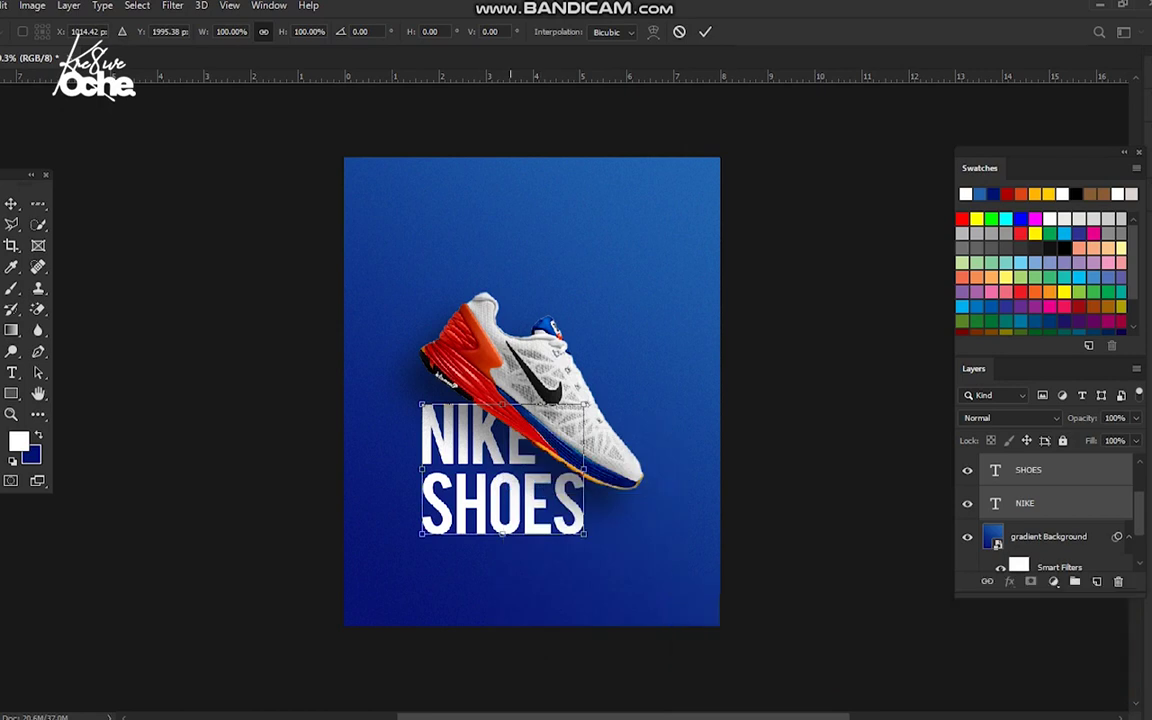
pyautogui.scroll(3, 505, 279)
pyautogui.scroll(2, 496, 432)
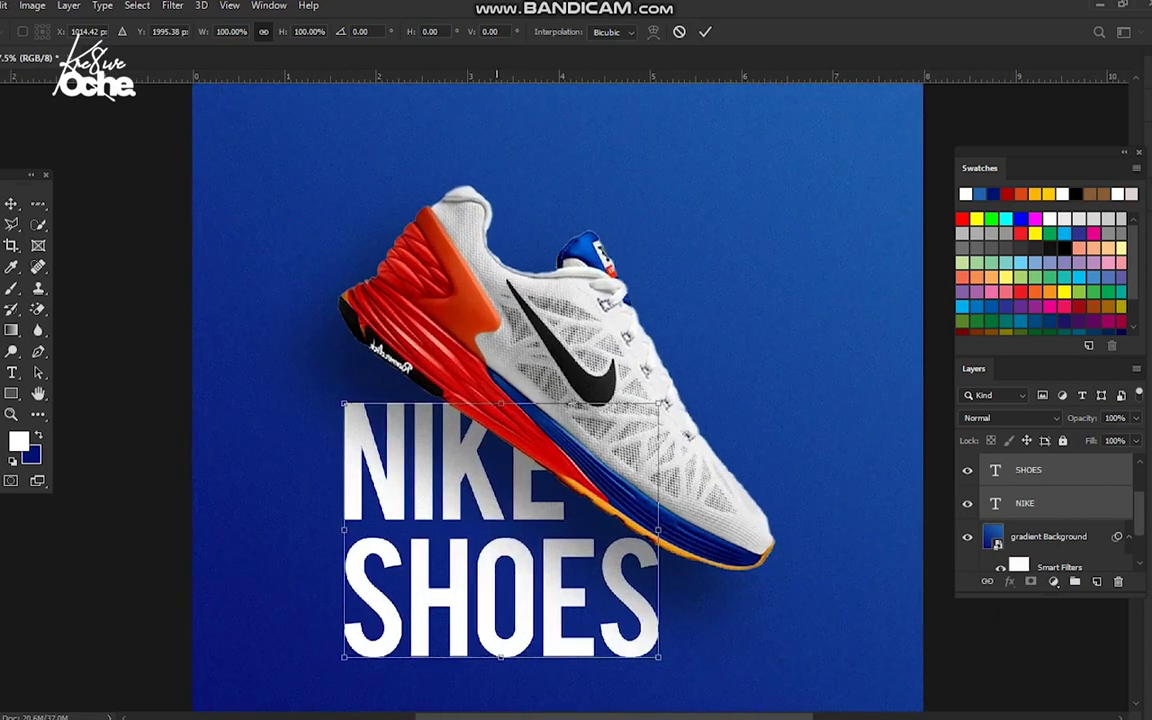
pyautogui.moveTo(500, 404); pyautogui.dragTo(520, 404)
pyautogui.moveTo(523, 404); pyautogui.dragTo(536, 404)
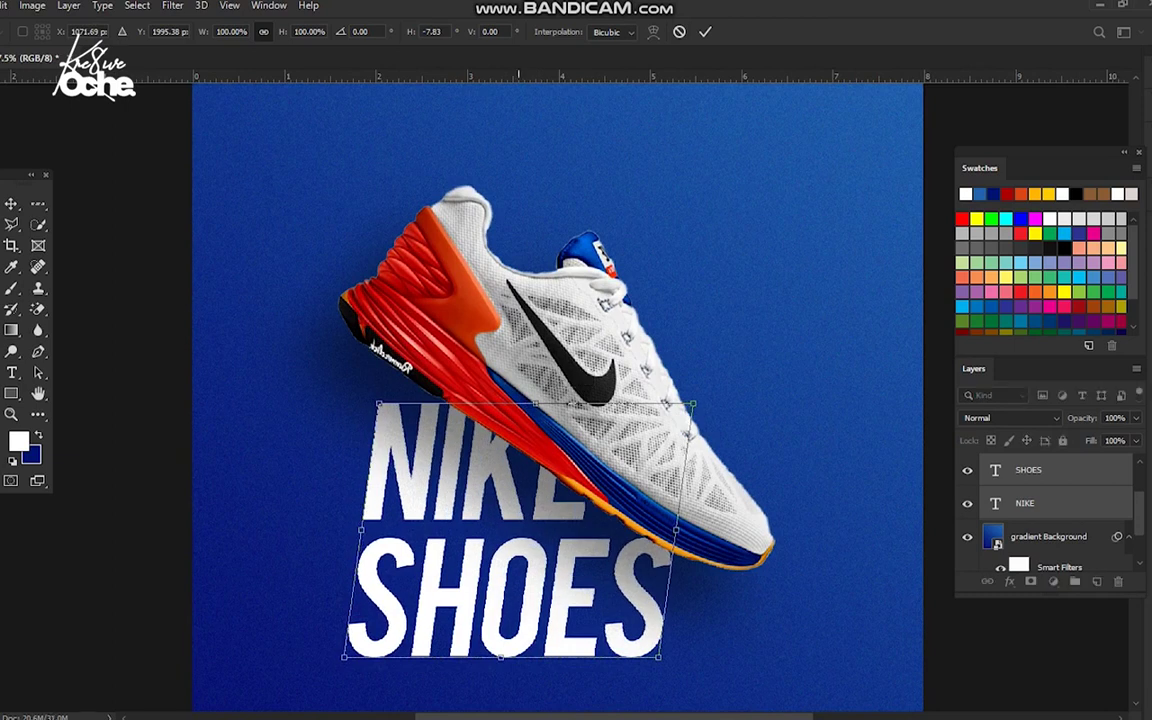
pyautogui.press('Return')
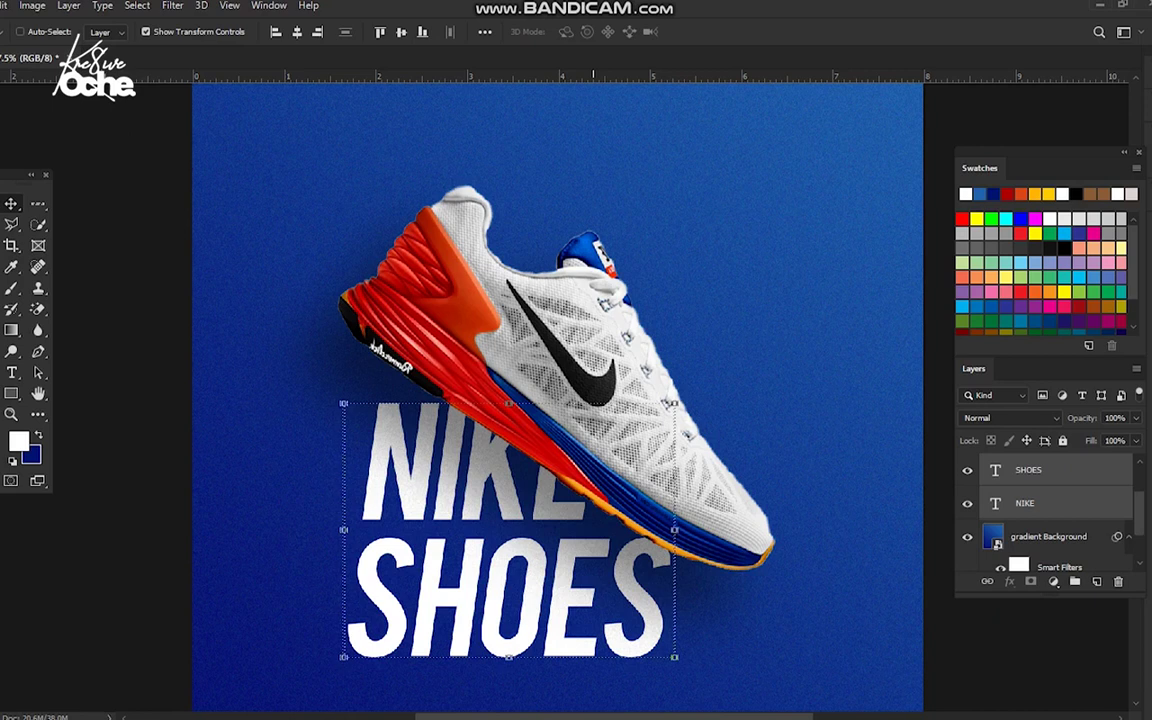
# Nudge the skewed NIKE and SHOES text layers slightly to the left beneath the shoe
pyautogui.hotkey('ctrl', 't')
pyautogui.press('Left')
pyautogui.press('Left')
pyautogui.press('Left')
pyautogui.press('Left')
pyautogui.press('Left')
pyautogui.press('Left')
pyautogui.press('Left')
pyautogui.press('Left')
pyautogui.press('Left')
pyautogui.press('Left')
pyautogui.press('Left')
pyautogui.press('Left')
pyautogui.press('Left')
pyautogui.press('Left')
pyautogui.press('Left')
pyautogui.press('Left')
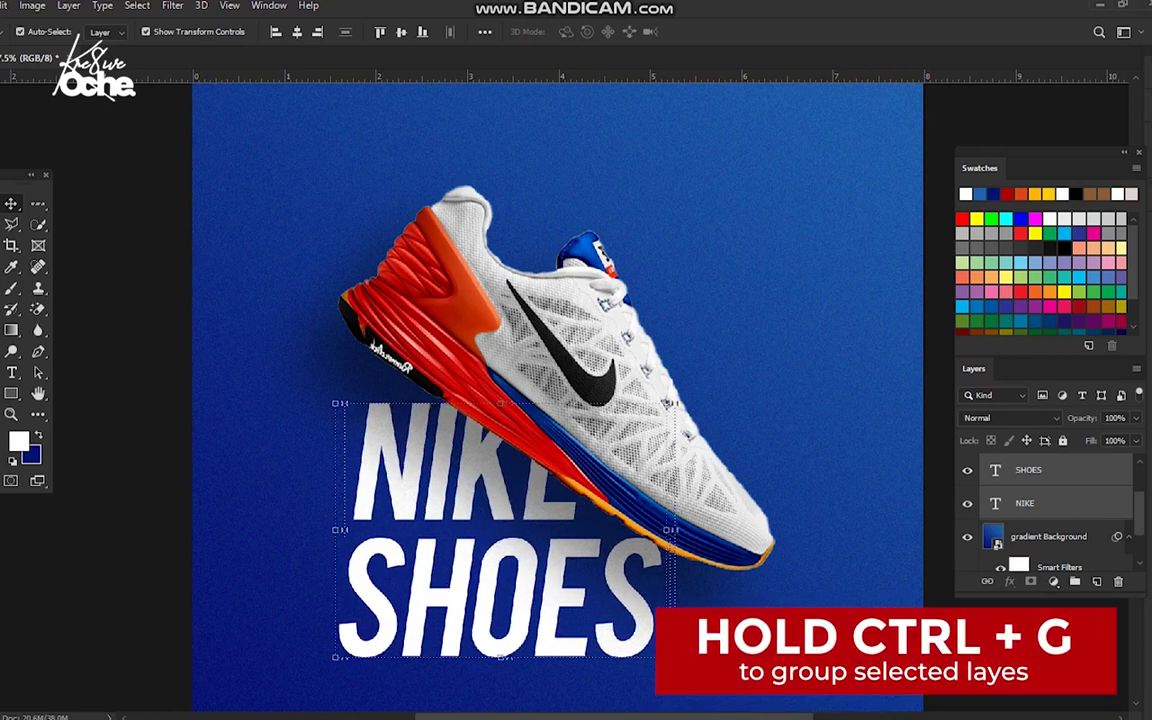
# Group the NIKE and SHOES text layers and name the group "NIKE SHOES"
pyautogui.hotkey('ctrl', 'g')
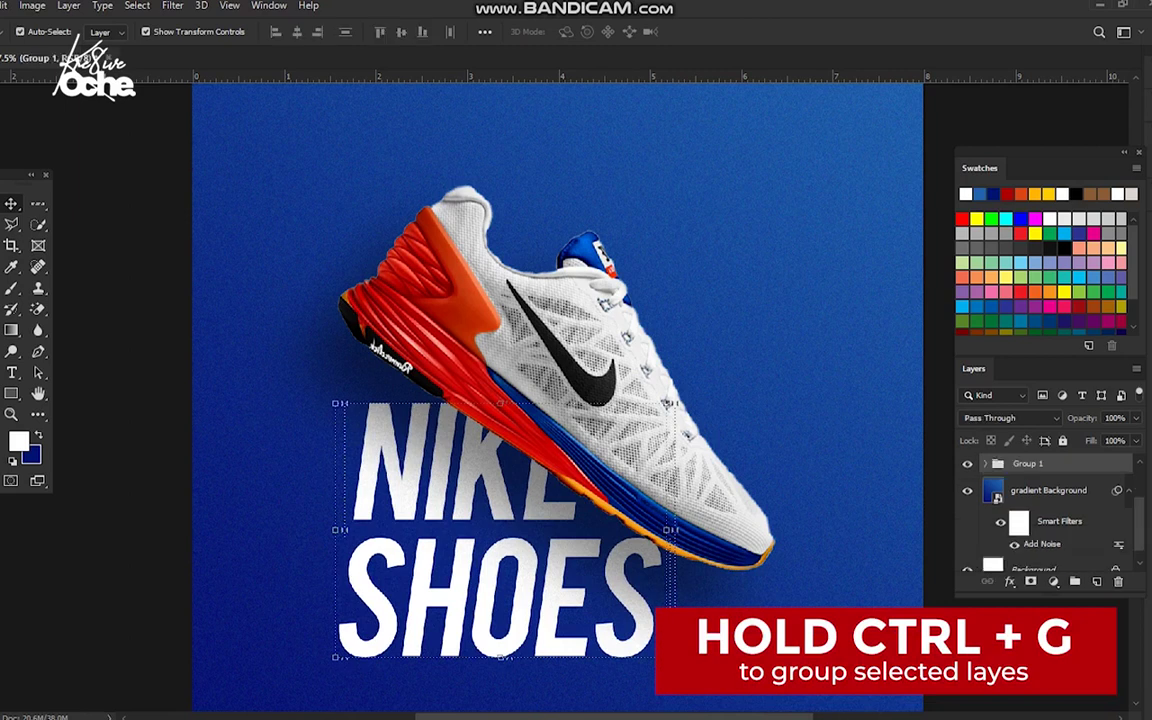
pyautogui.doubleClick(1029, 463)
pyautogui.write('N')
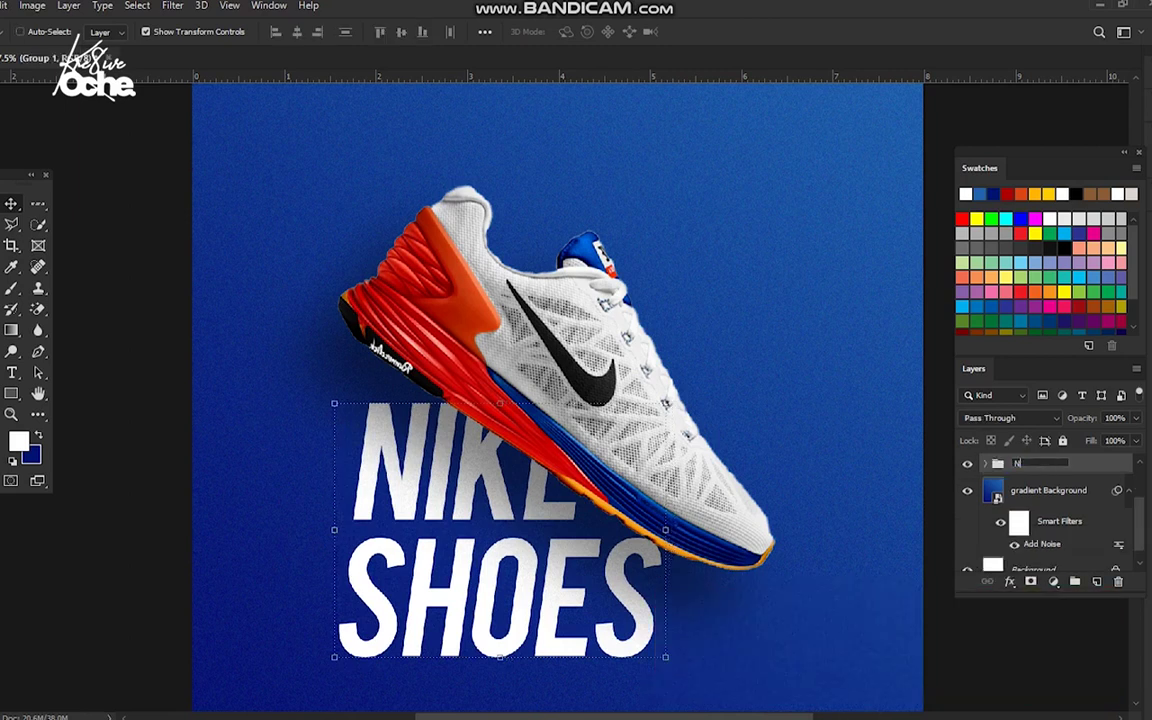
pyautogui.write('IKE SHOES')
pyautogui.press('Return')
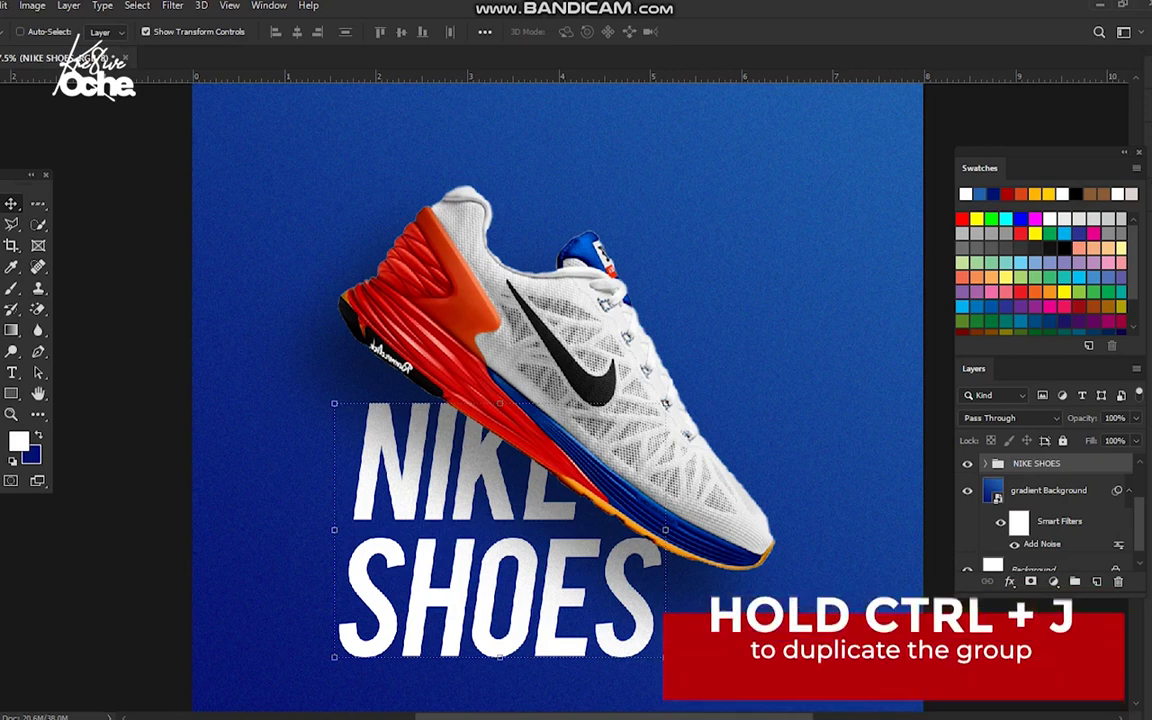
# Duplicate the NIKE SHOES group and move the copy above the shoe layer
pyautogui.hotkey('ctrl', 'j')
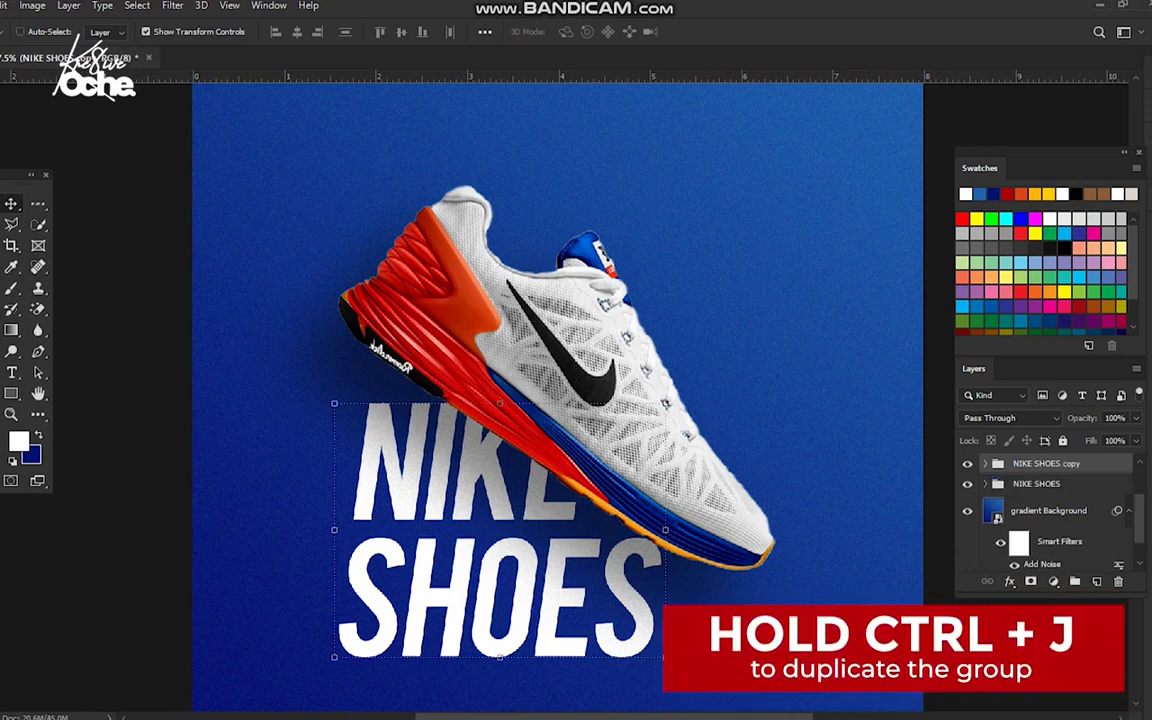
pyautogui.scroll(3, 1048, 512)
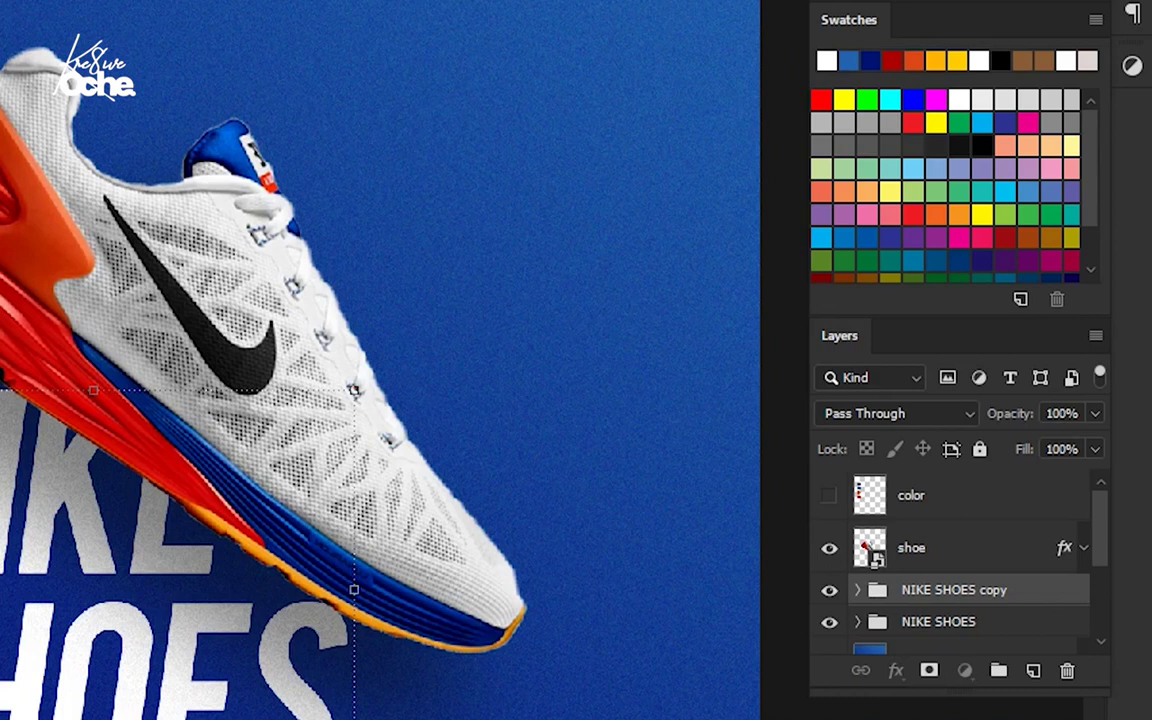
pyautogui.moveTo(880, 600); pyautogui.dragTo(880, 540)
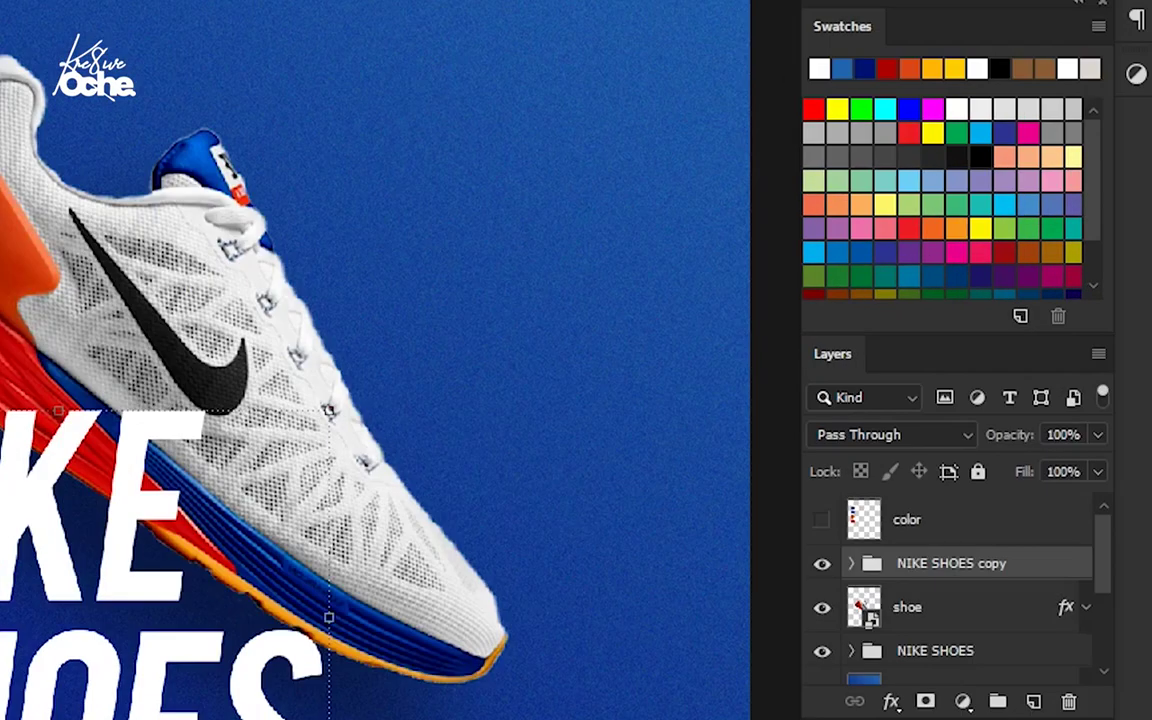
# Set the fill of the NIKE SHOES copy group to 0%
pyautogui.click(1098, 472)
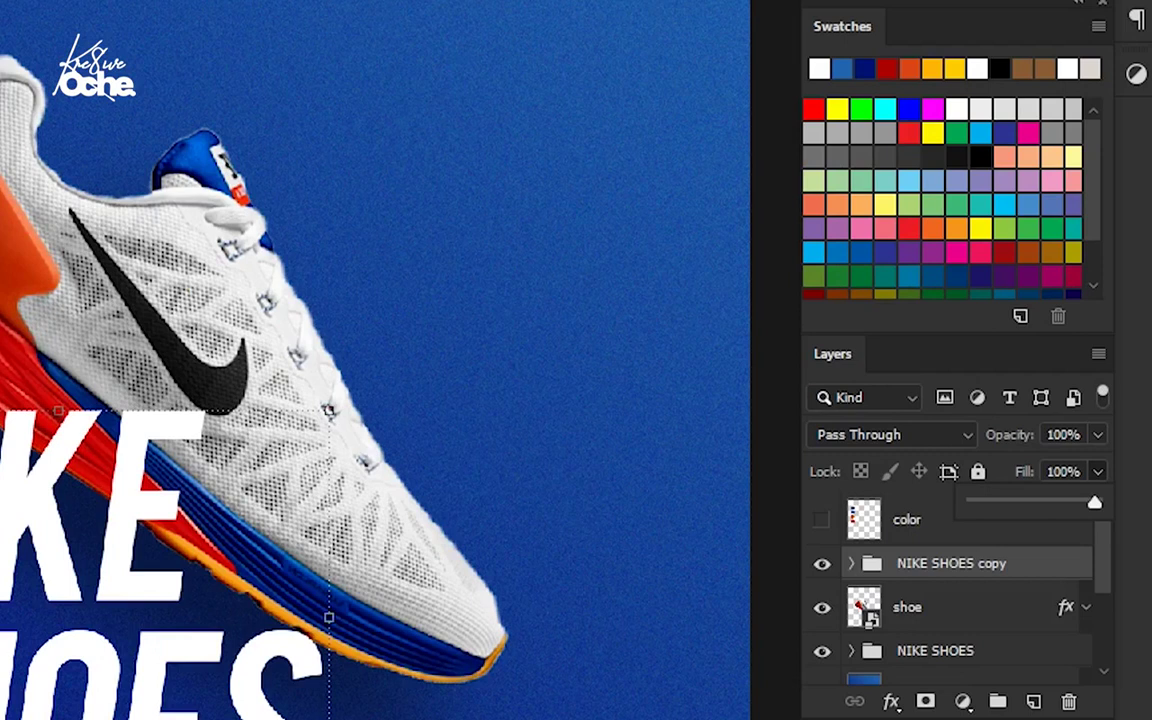
pyautogui.moveTo(1094, 502); pyautogui.dragTo(972, 502)
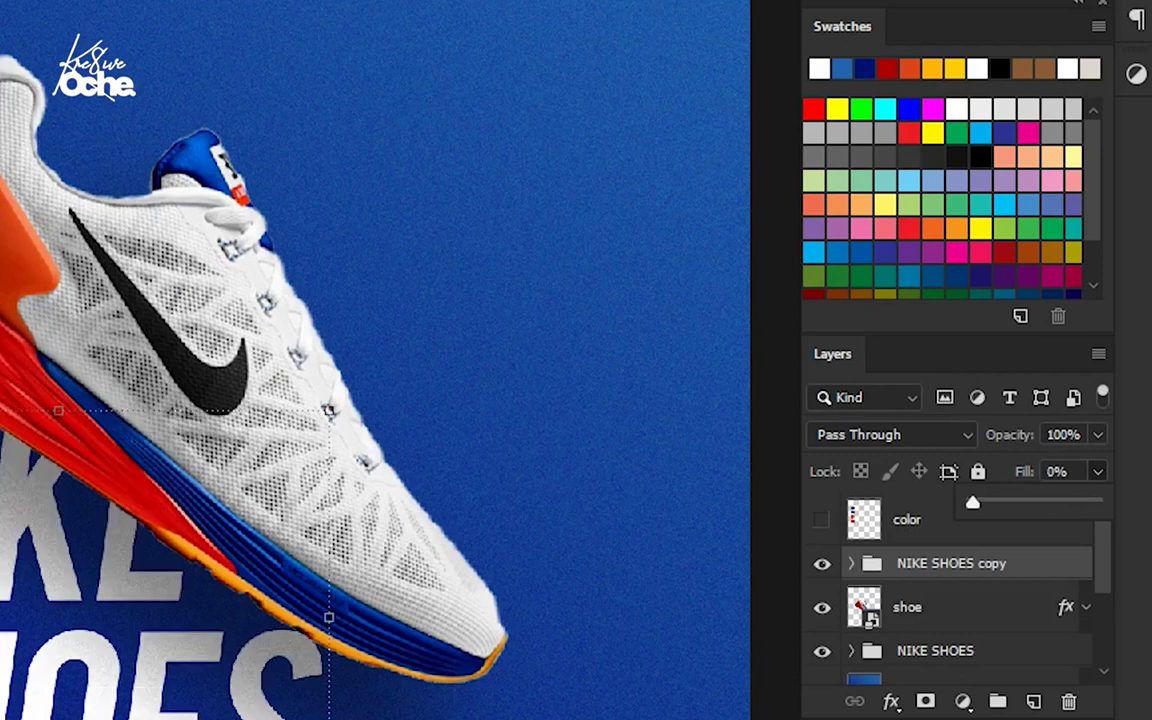
pyautogui.press('Return')
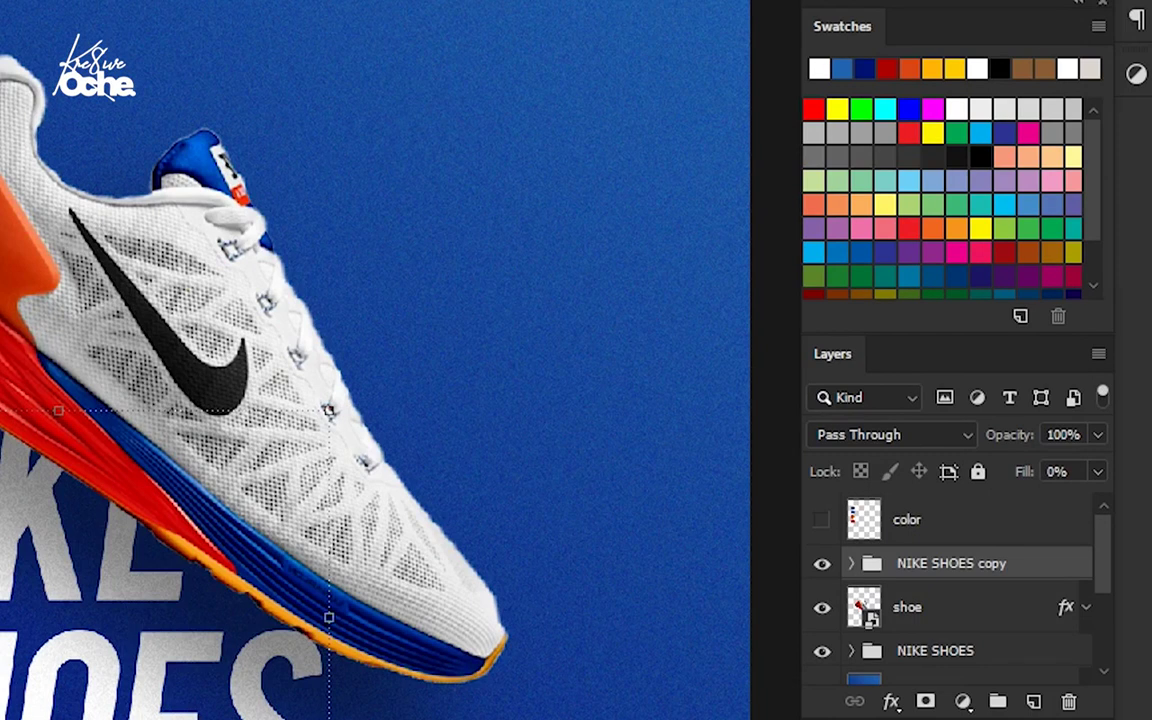
# Add a 4 px white inside Stroke effect to the NIKE SHOES copy group
pyautogui.doubleClick(1048, 564)
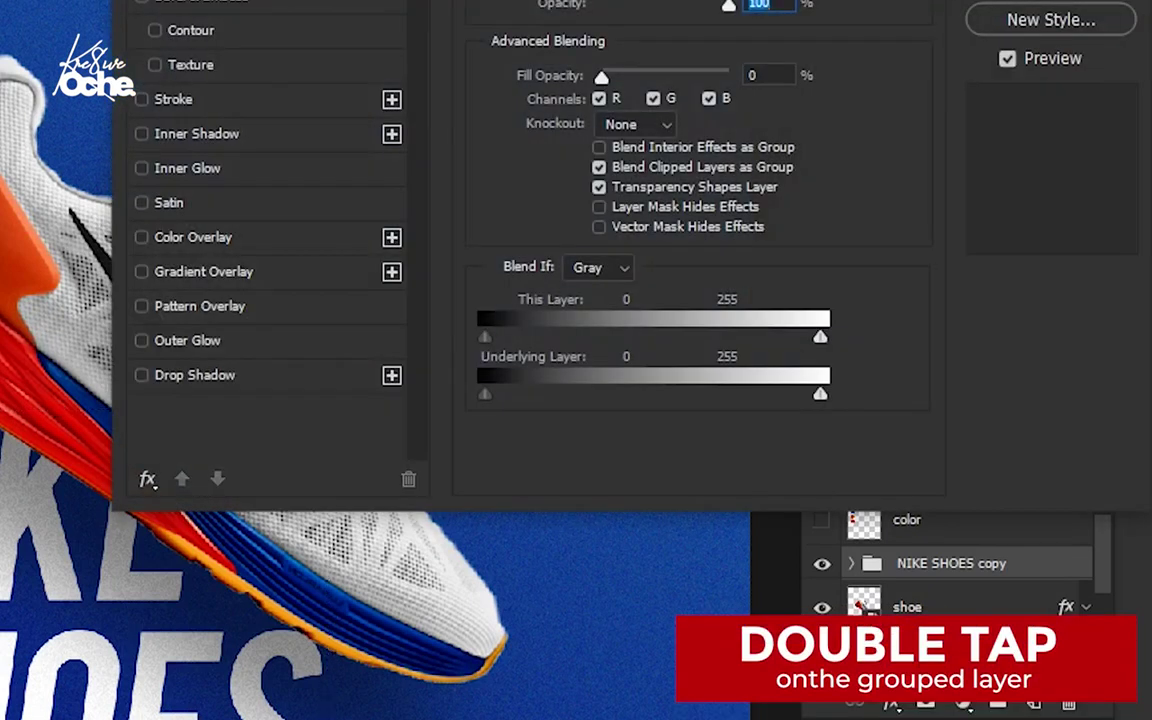
pyautogui.click(173, 99)
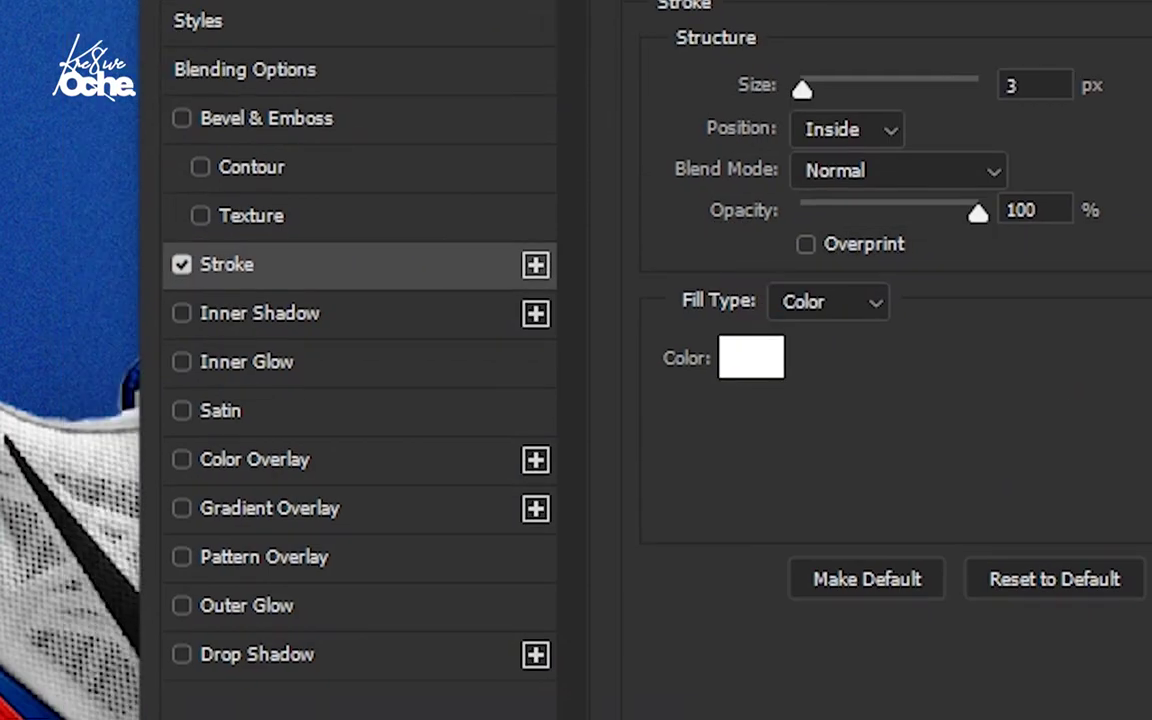
pyautogui.write('4')
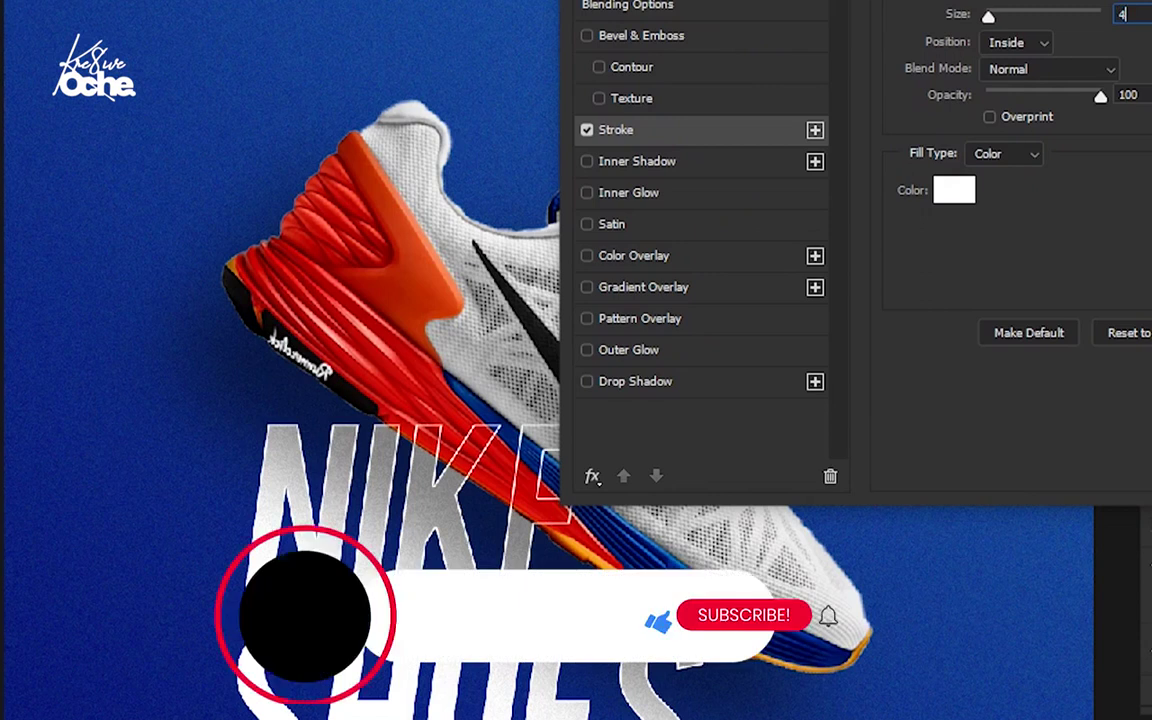
pyautogui.press('Return')
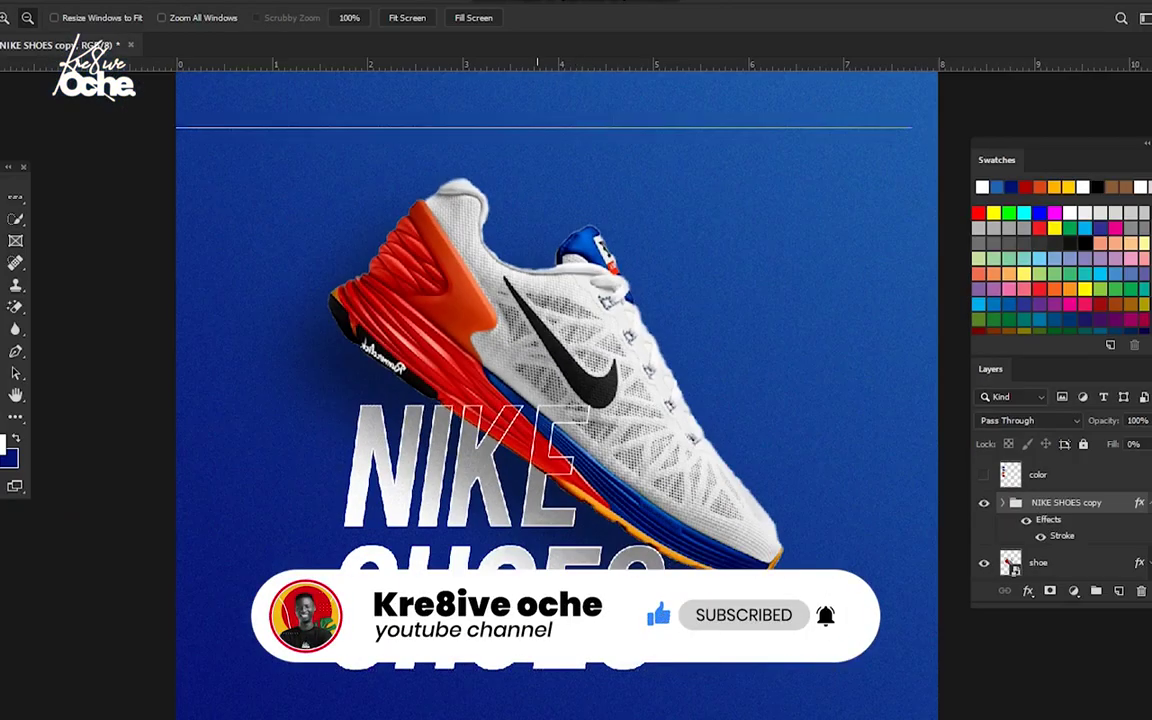
# Convert the NIKE SHOES copy group to a smart object and add a layer mask to it
pyautogui.scroll(-1, 517, 455)
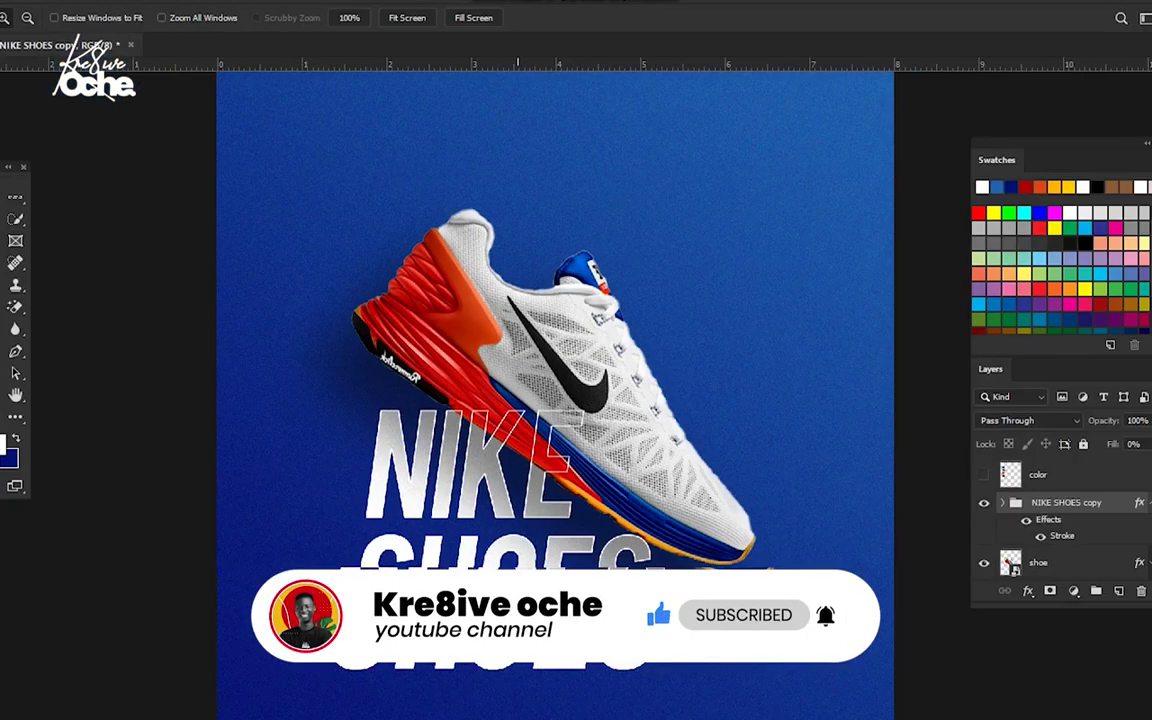
pyautogui.keyDown('alt'); pyautogui.click(512, 459); pyautogui.keyUp('alt')
pyautogui.moveTo(520, 459); pyautogui.dragTo(493, 452)
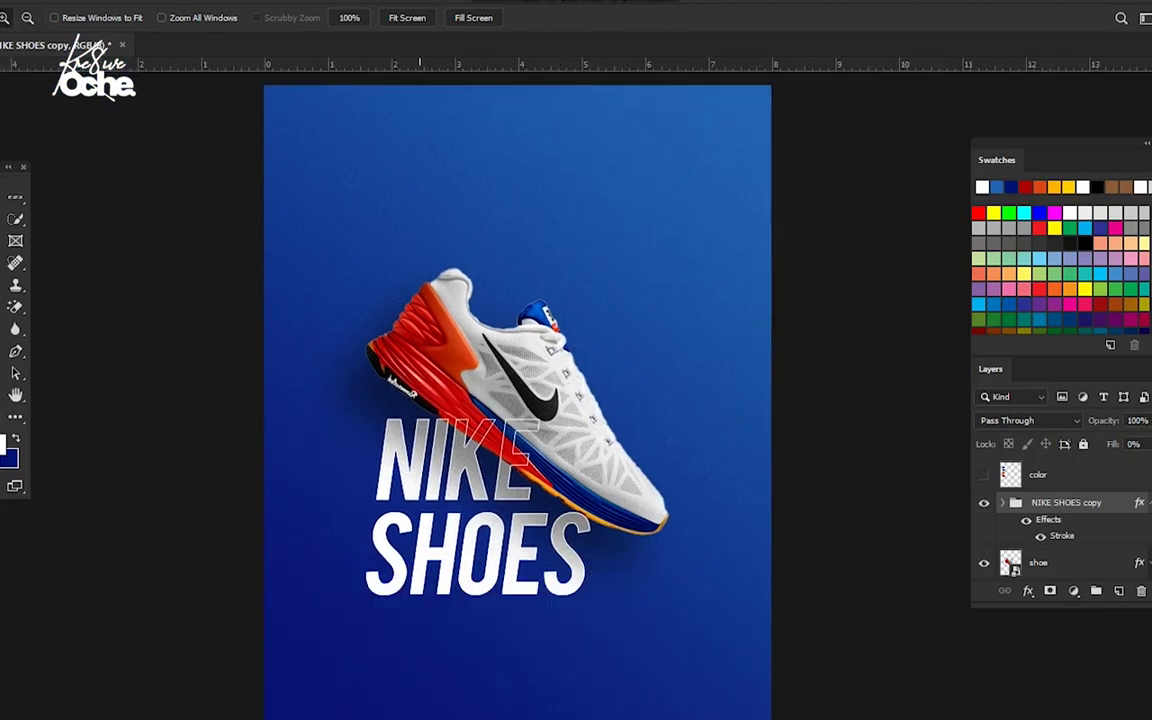
pyautogui.hotkey('ctrl', '+')
pyautogui.hotkey('ctrl', '+')
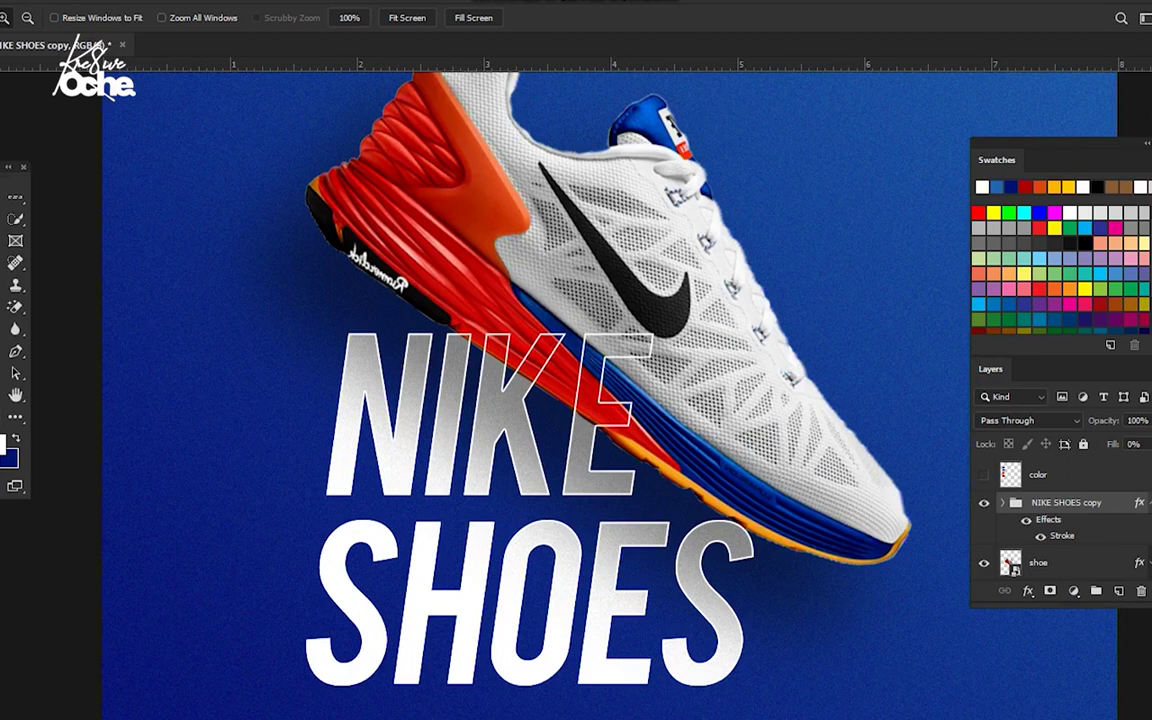
pyautogui.click(1150, 503)
pyautogui.rightClick(1087, 503)
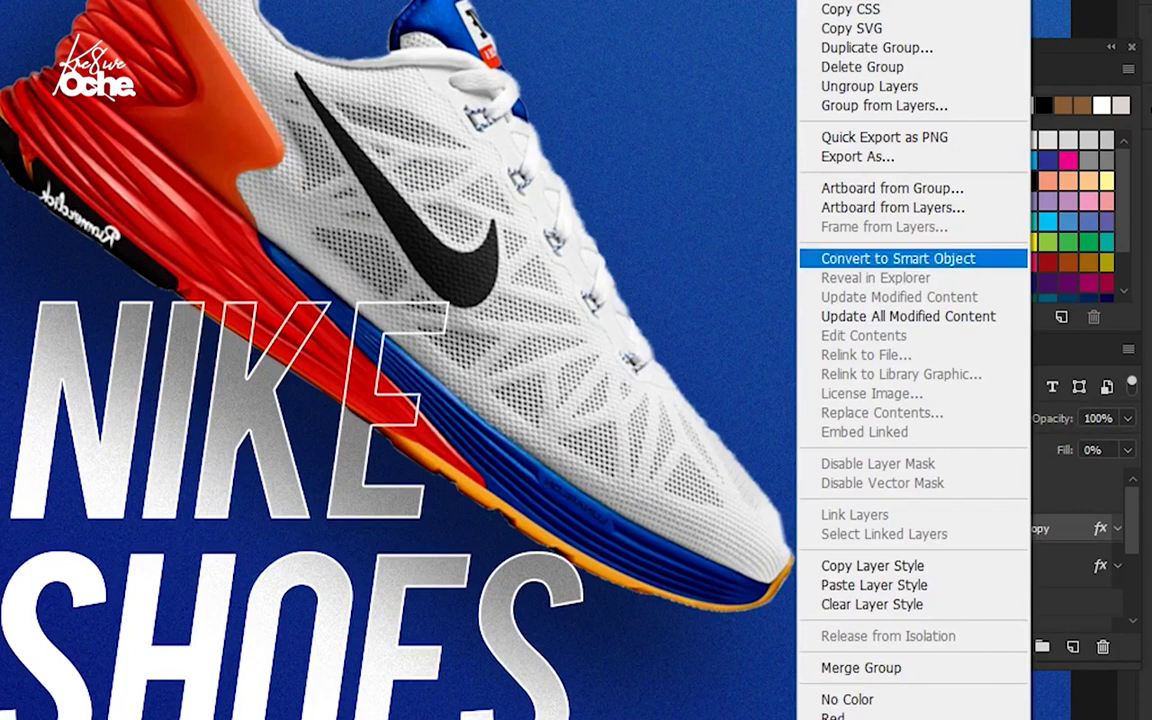
pyautogui.click(898, 258)
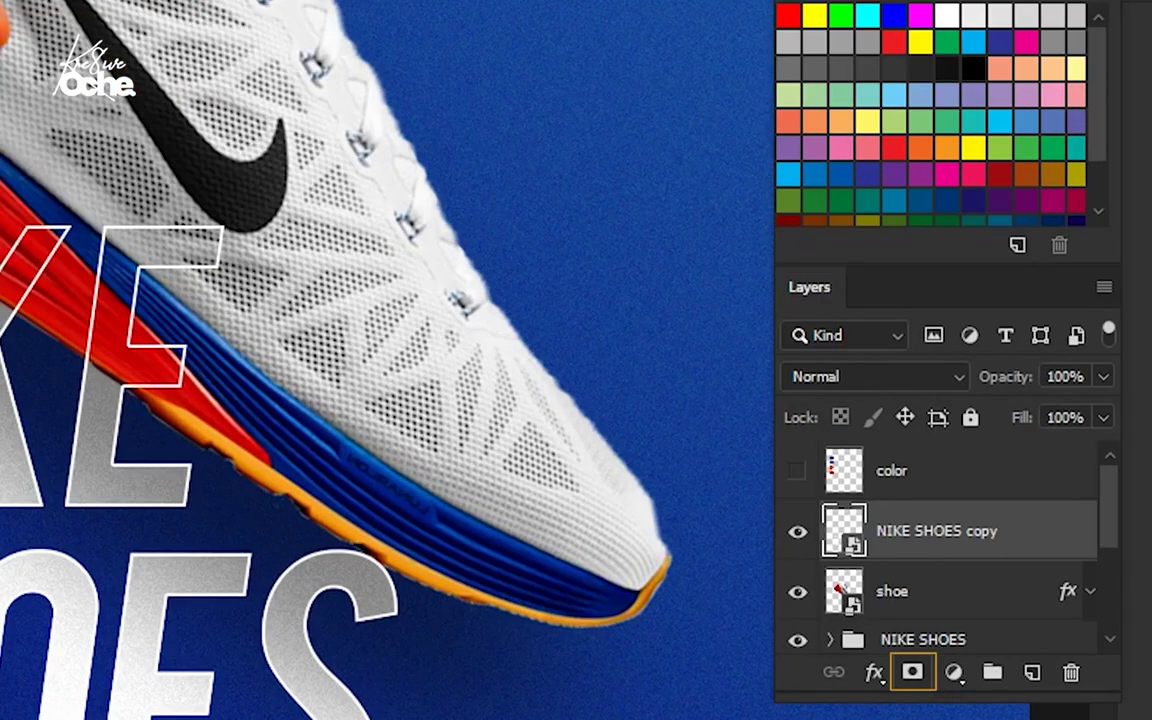
pyautogui.click(913, 672)
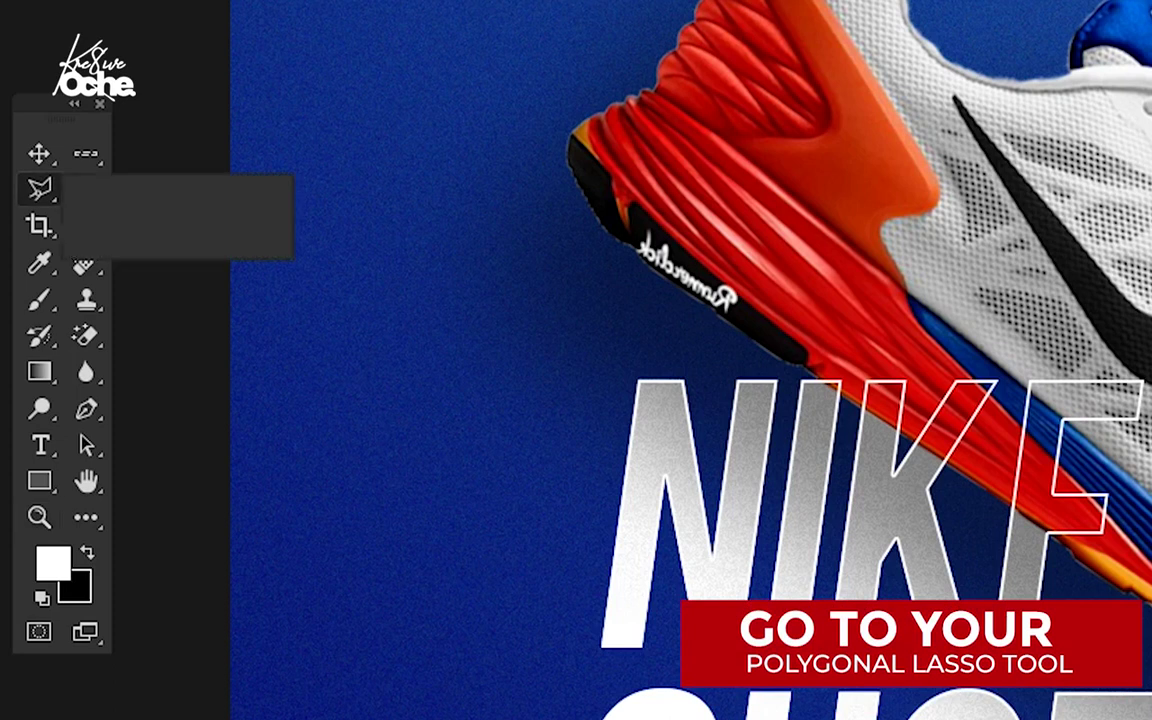
# Trace along the lower edge of the shoe's sole with the Polygonal Lasso, from the heel towards the toe
pyautogui.click(187, 216)
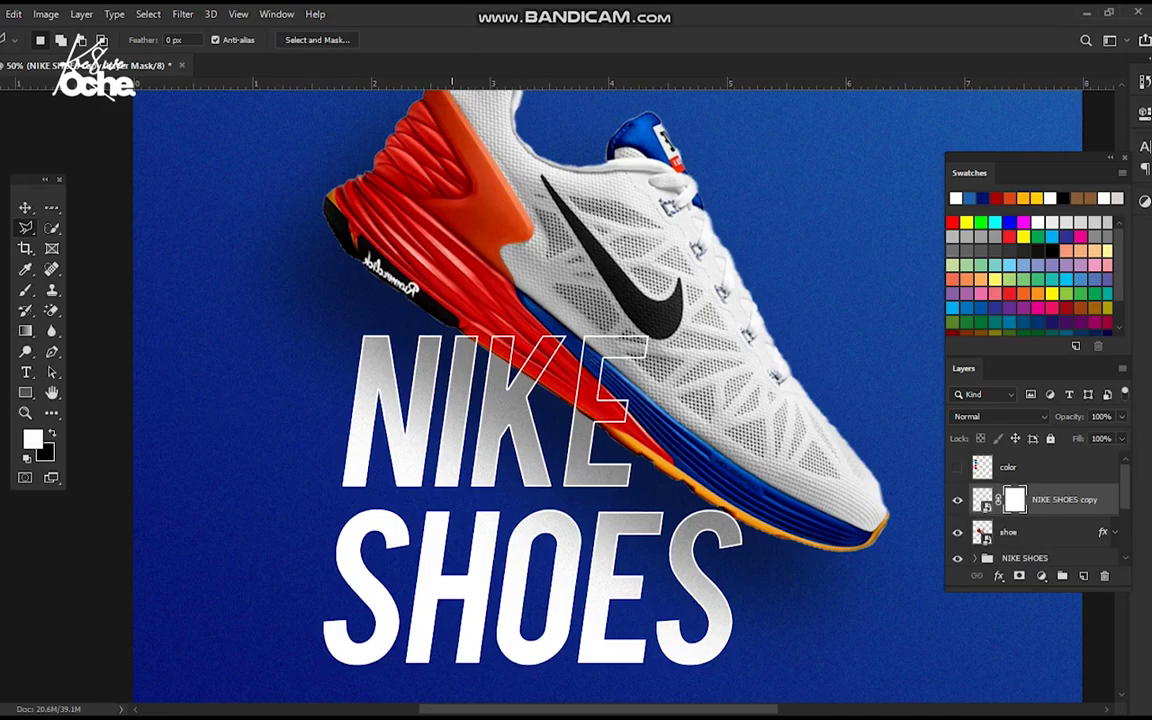
pyautogui.scroll(6, 465, 328)
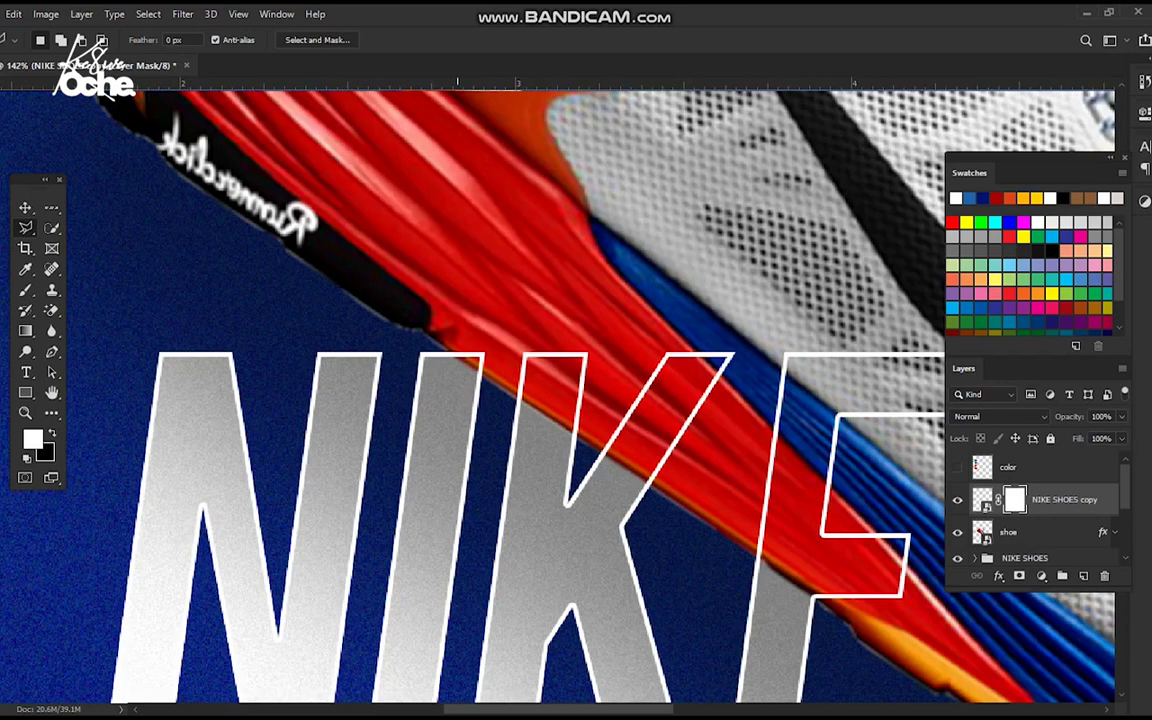
pyautogui.scroll(3, 436, 353)
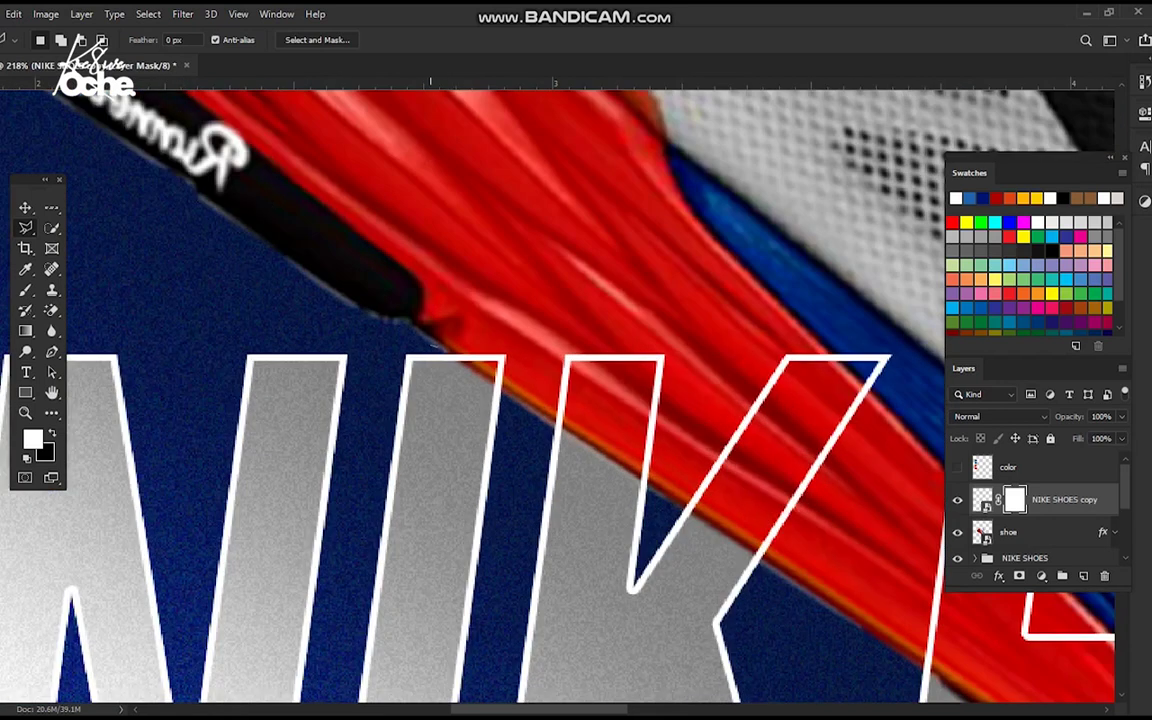
pyautogui.click(432, 344)
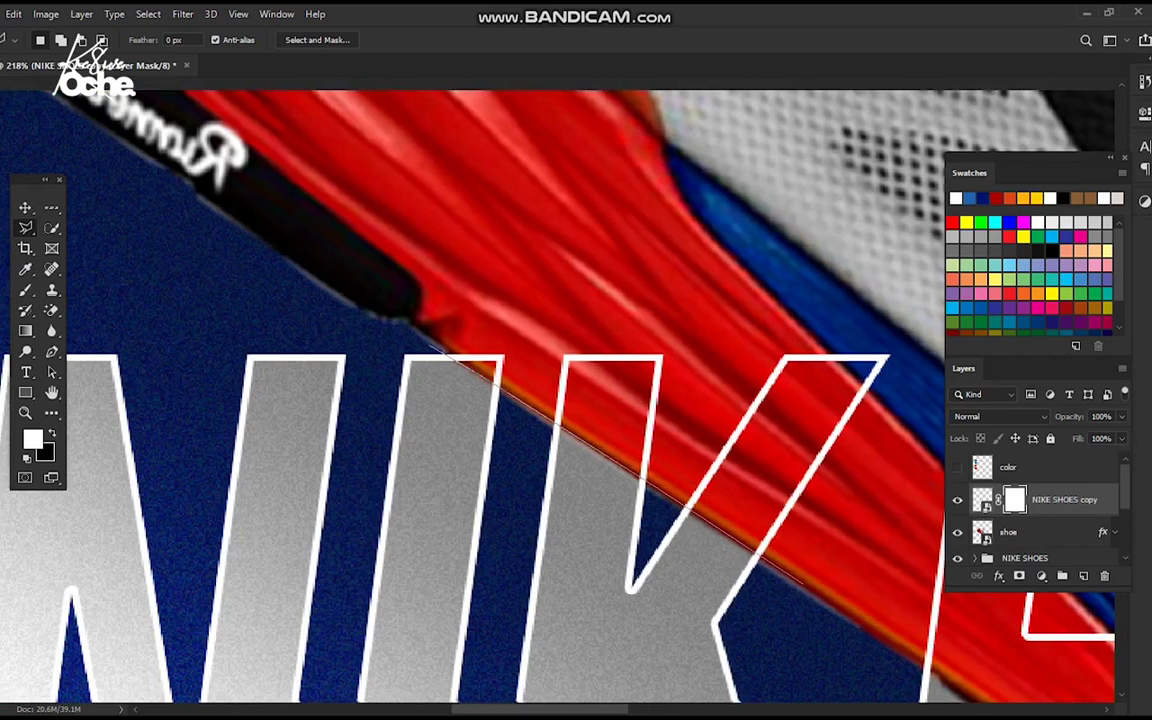
pyautogui.moveTo(803, 583); pyautogui.dragTo(461, 290)
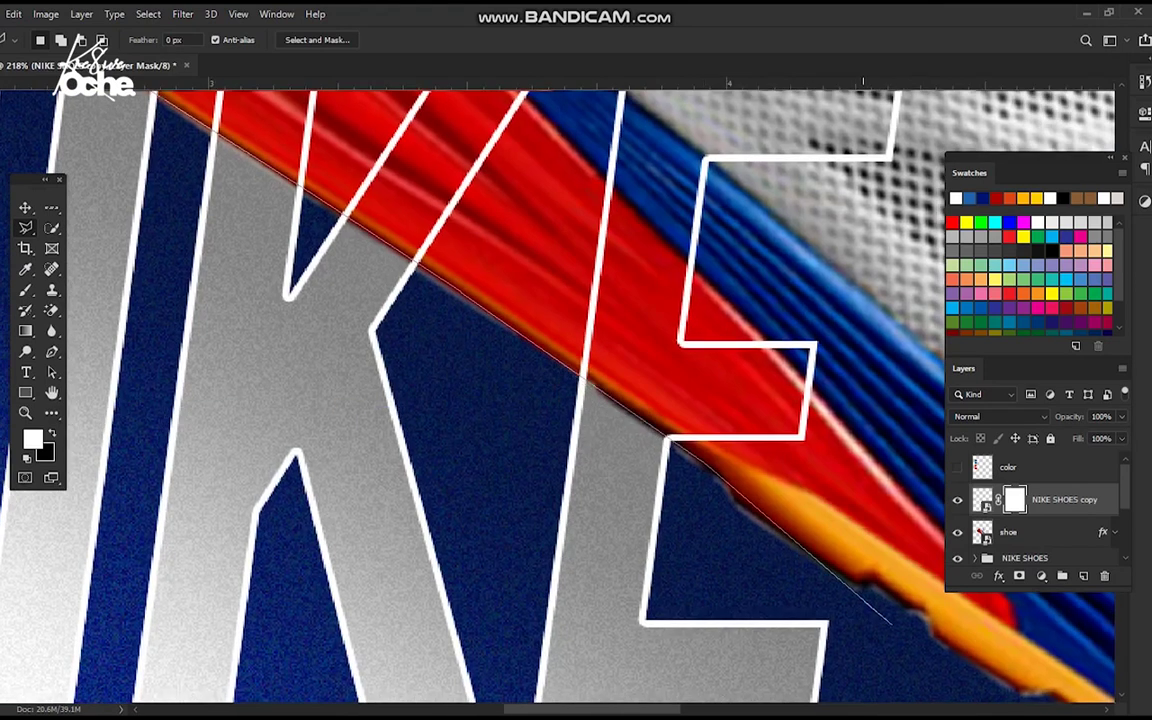
pyautogui.scroll(-4, 890, 620)
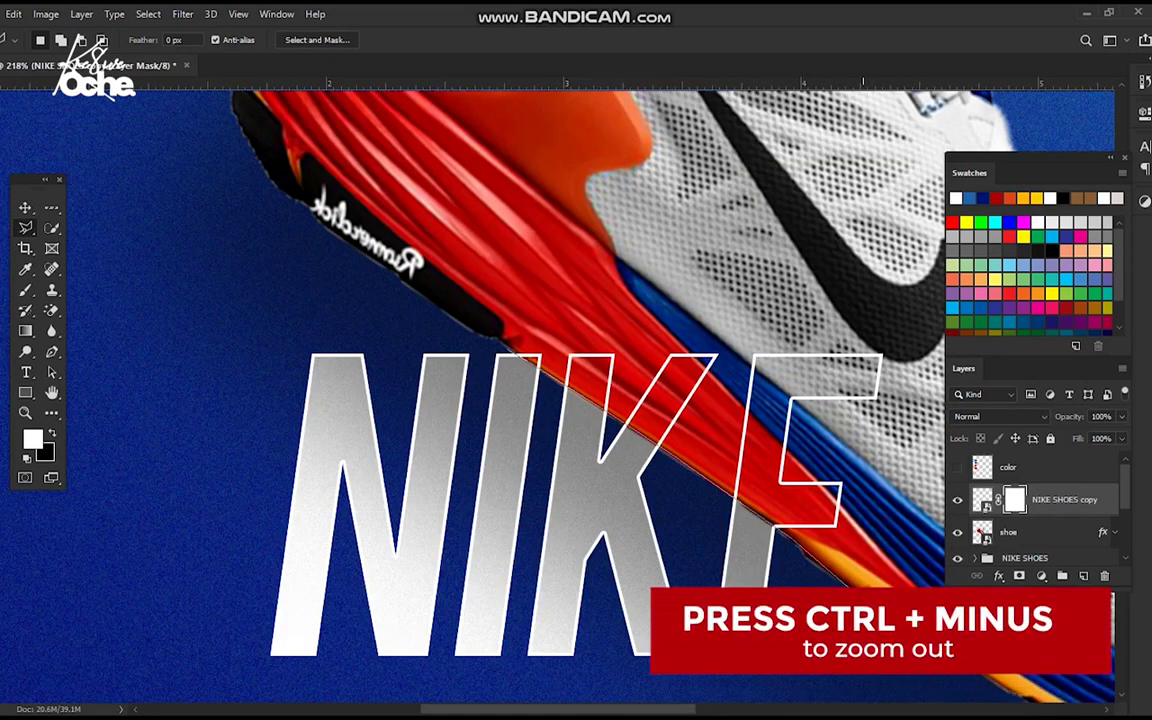
pyautogui.hotkey('ctrl', '-')
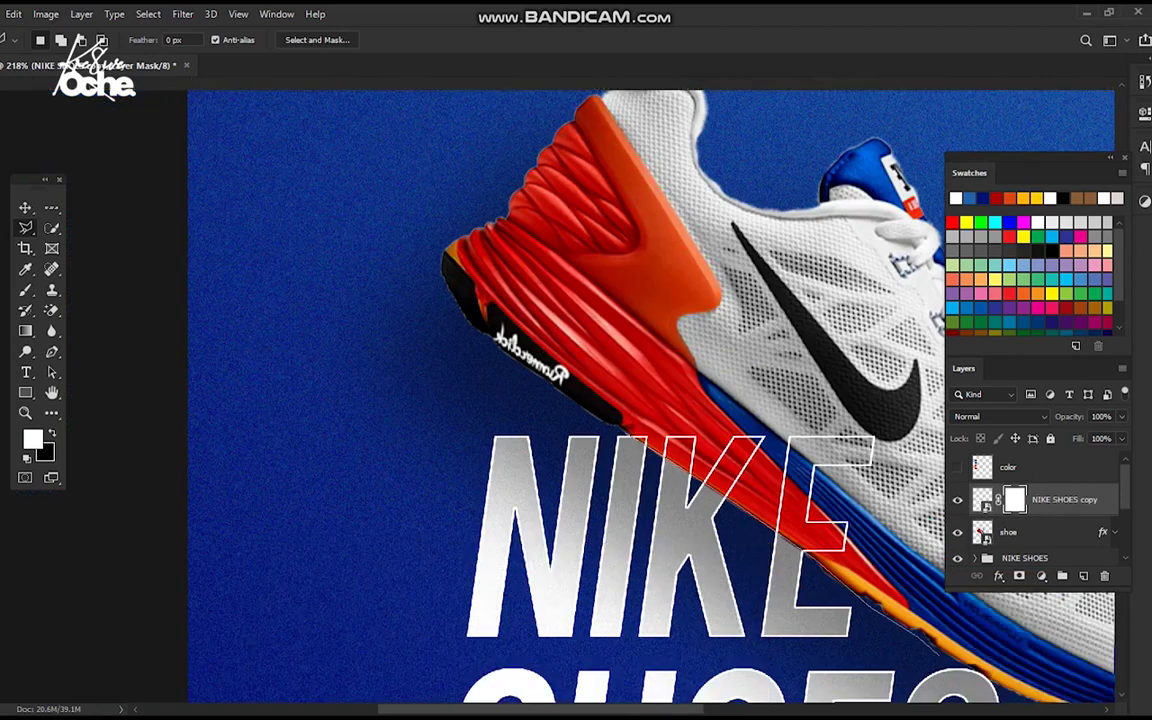
pyautogui.moveTo(940, 655); pyautogui.dragTo(591, 405)
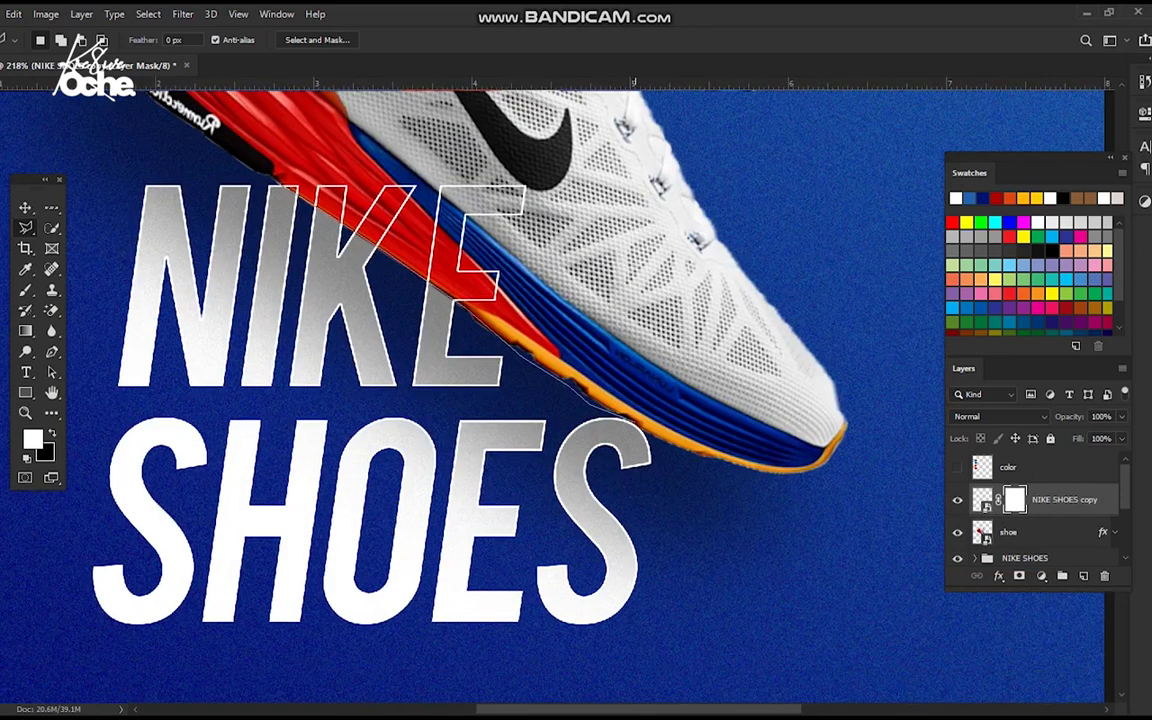
# Continue the polygonal selection around the outside of the NIKE SHOES text and close it at the heel
pyautogui.click(676, 456)
pyautogui.click(741, 652)
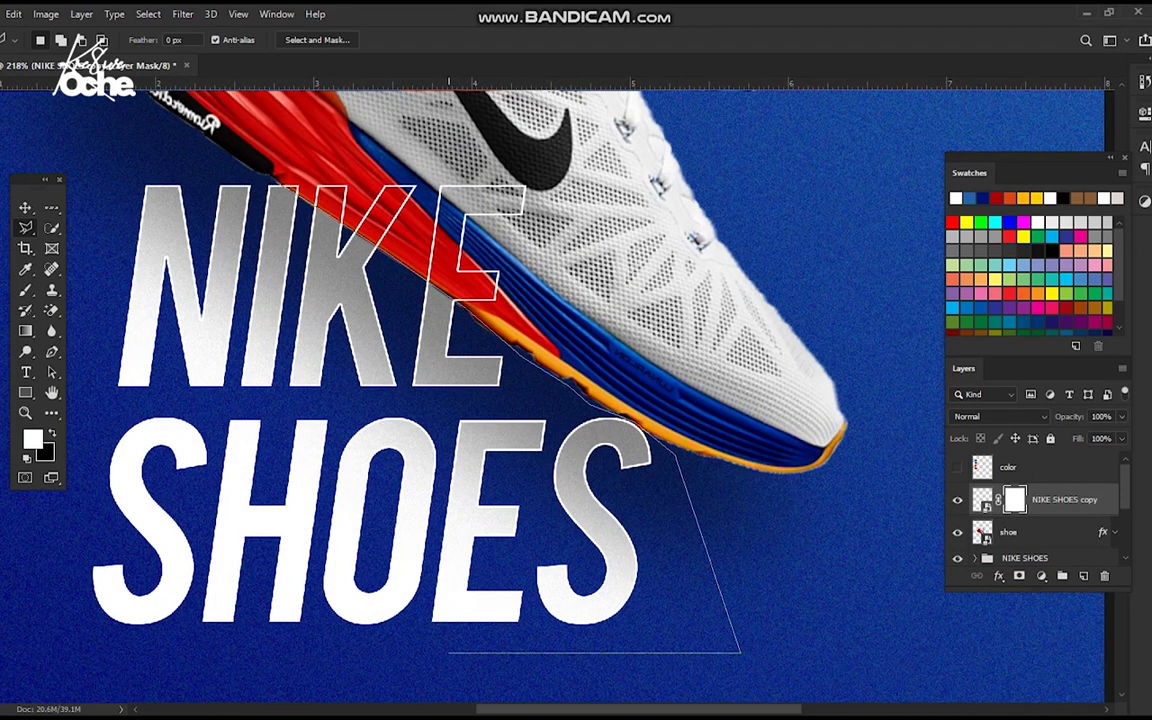
pyautogui.click(108, 661)
pyautogui.click(1, 565)
pyautogui.click(5, 370)
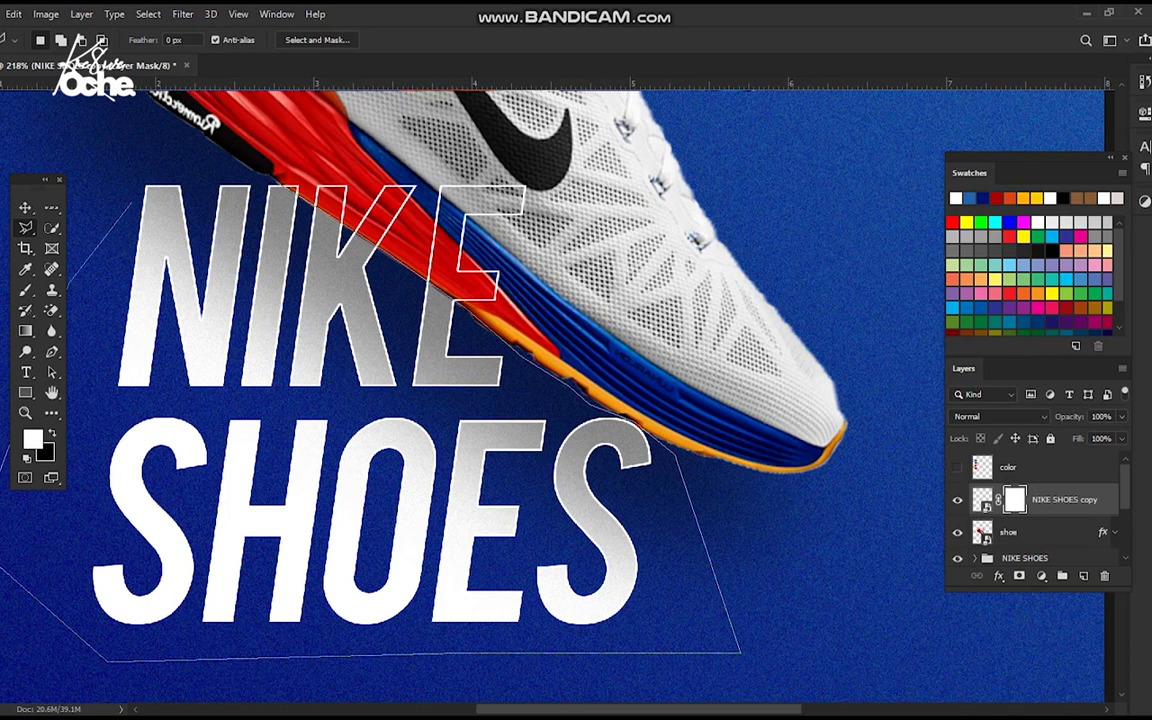
pyautogui.click(126, 140)
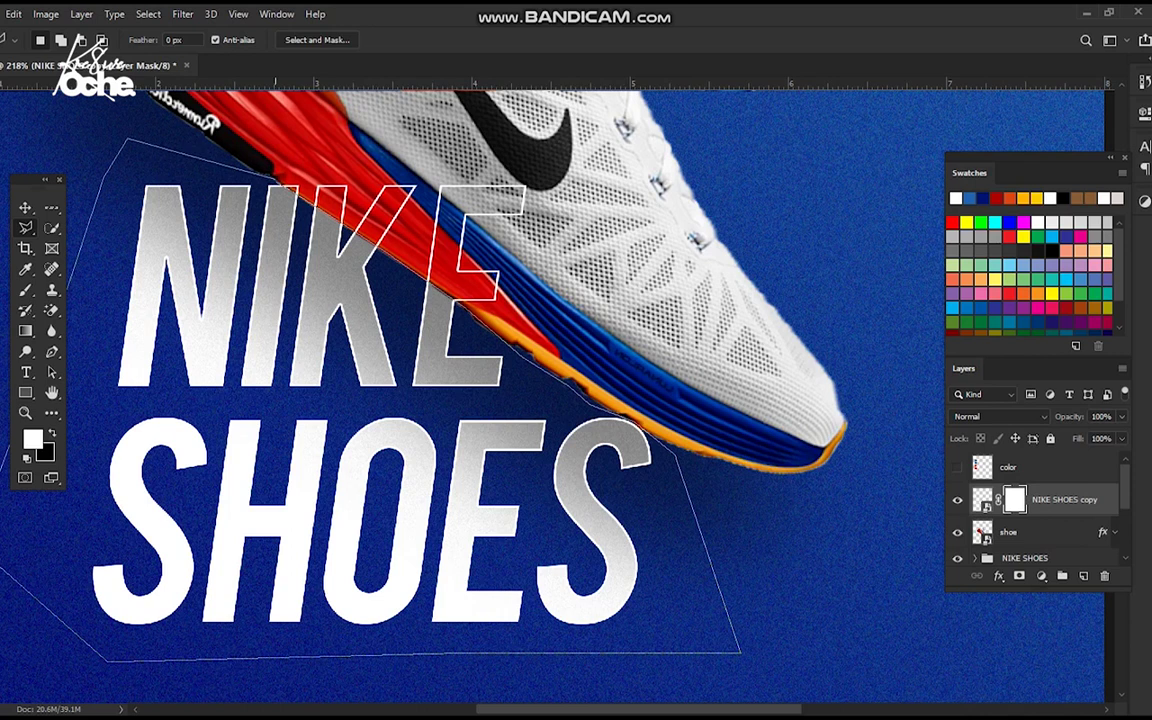
pyautogui.click(273, 179)
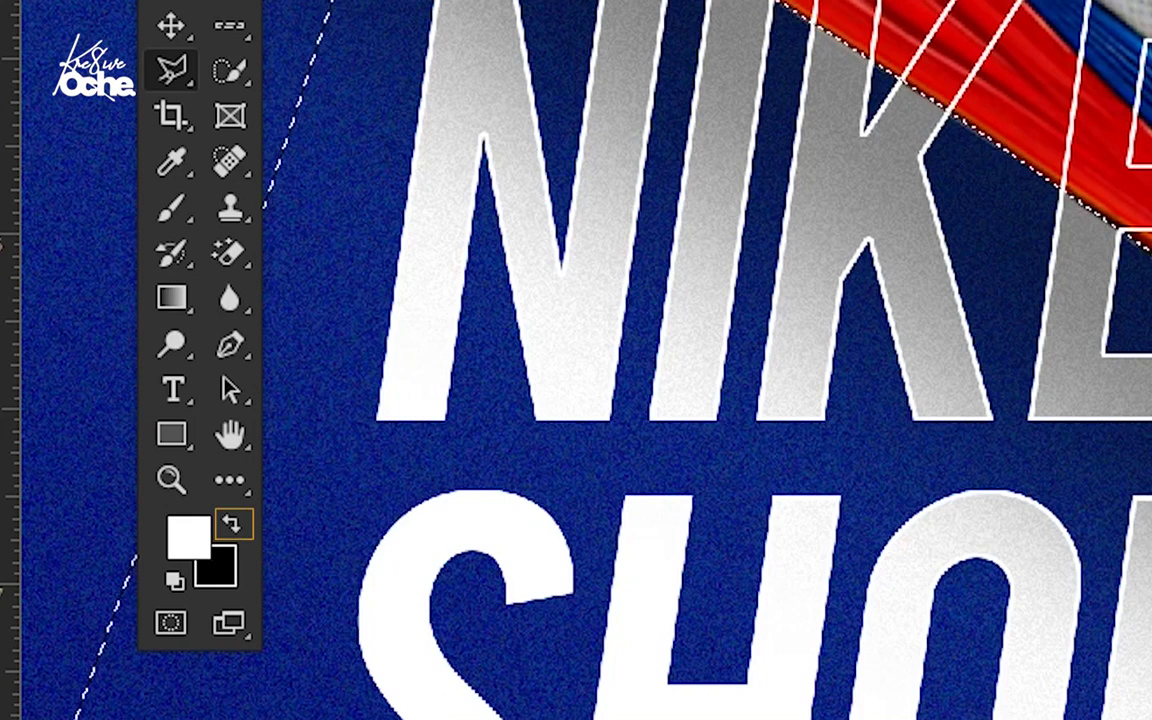
# Paint black inside the selection on the NIKE SHOES copy mask to hide the outline off the shoe, and deselect
pyautogui.press('x')
pyautogui.press('g')
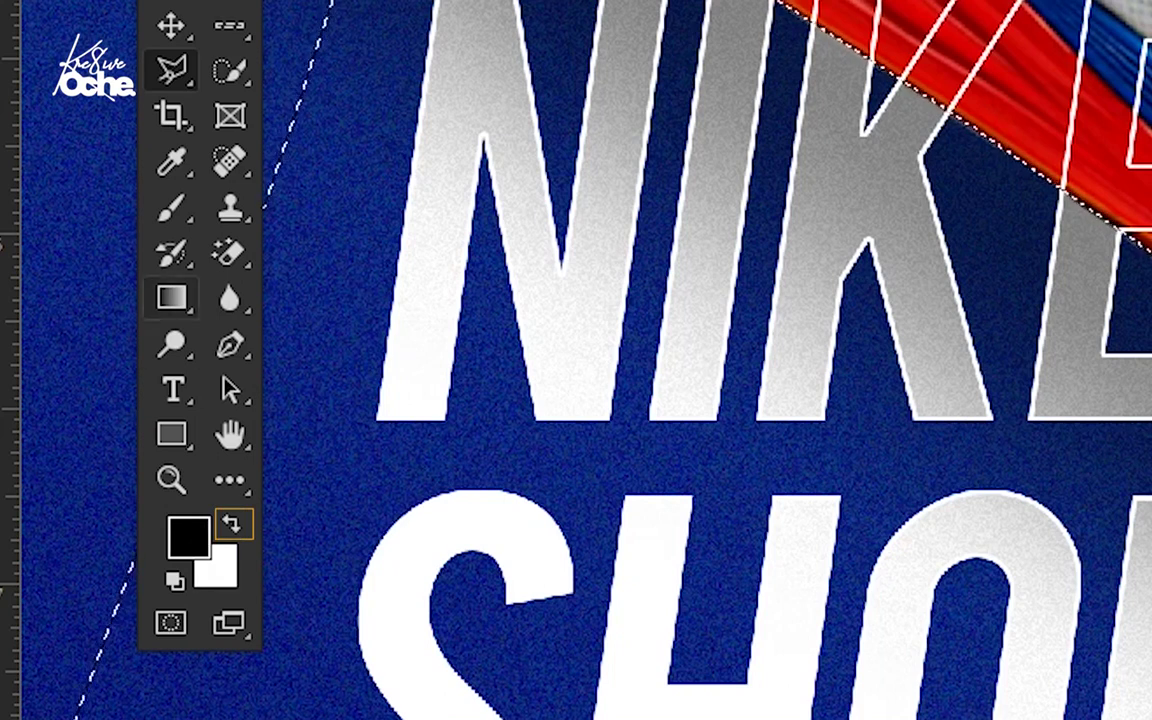
pyautogui.press('b')
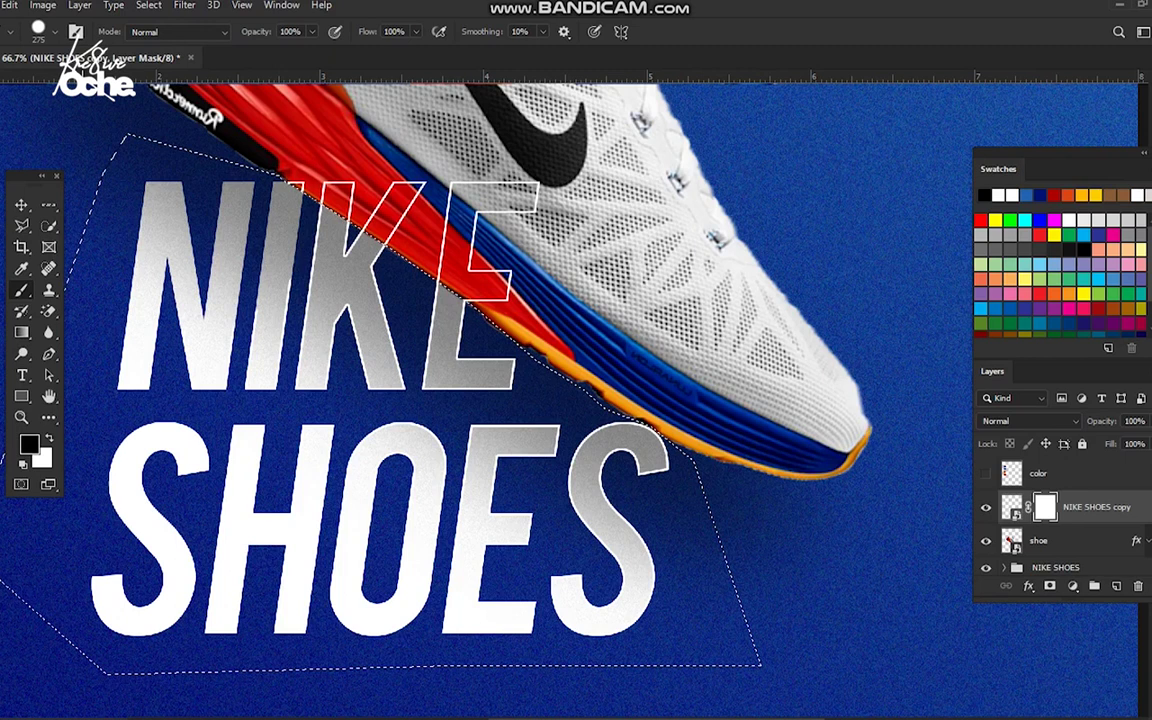
pyautogui.moveTo(222, 322)
pyautogui.mouseDown()
pyautogui.moveTo(306, 262)
pyautogui.moveTo(368, 292)
pyautogui.moveTo(345, 385)
pyautogui.moveTo(460, 340)
pyautogui.moveTo(395, 258)
pyautogui.moveTo(640, 470)
pyautogui.mouseUp()
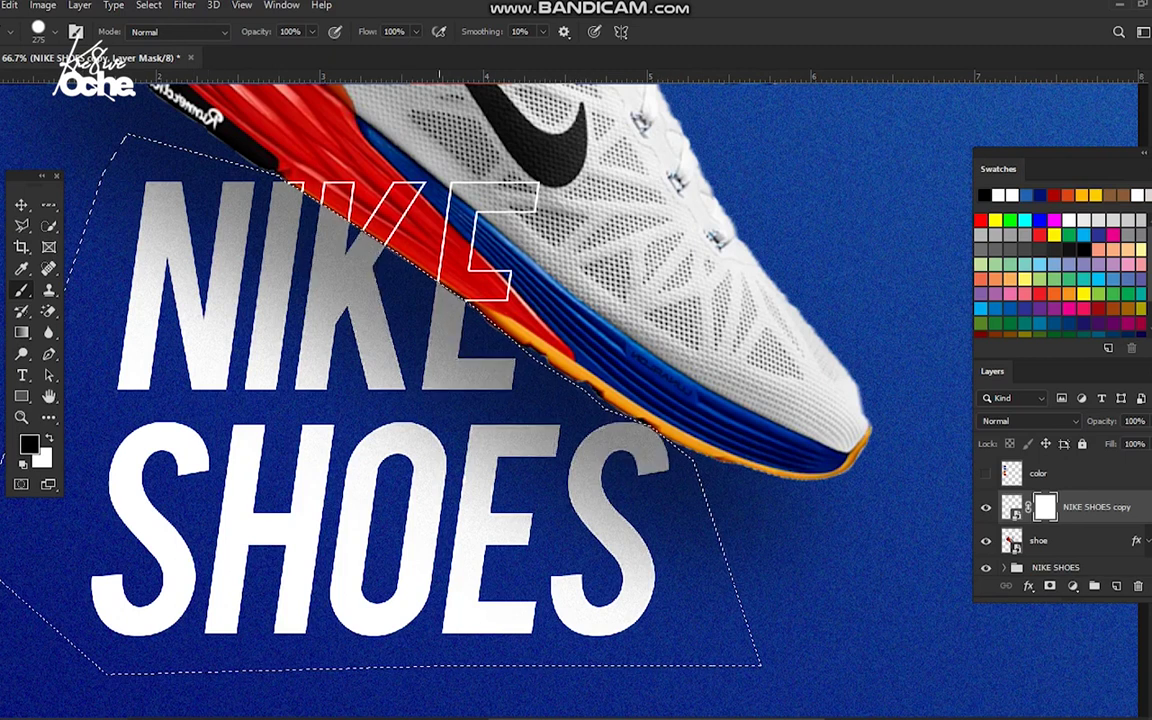
pyautogui.moveTo(182, 590); pyautogui.dragTo(377, 590)
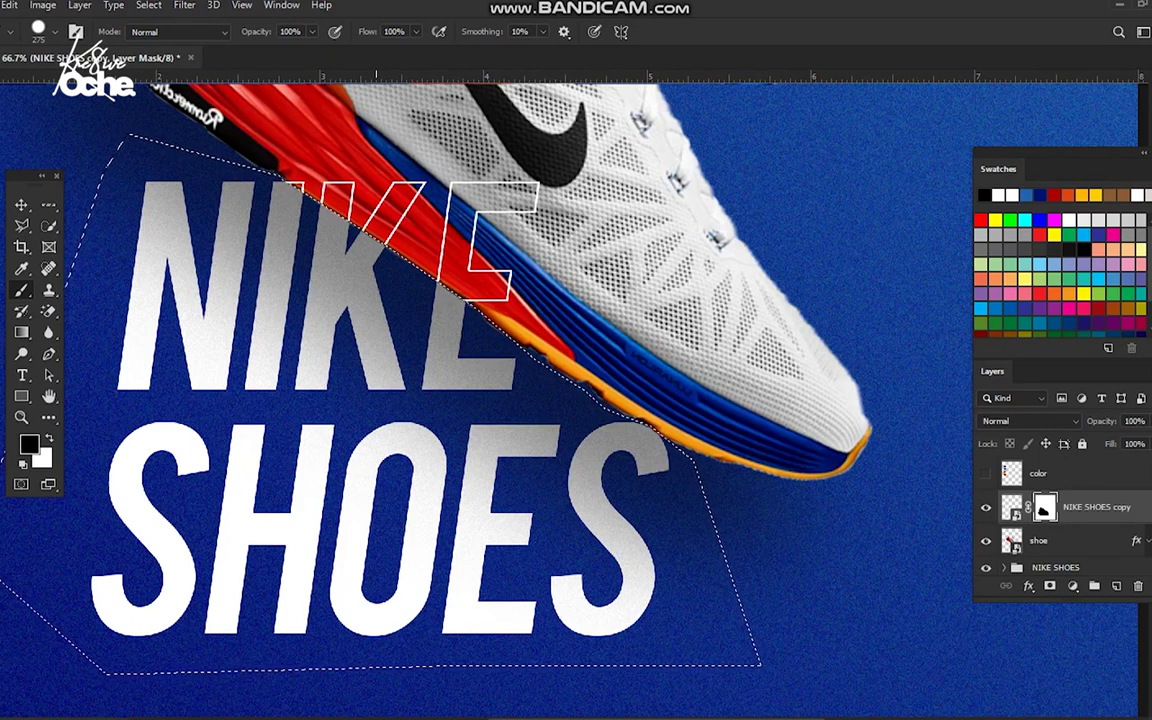
pyautogui.hotkey('ctrl', 'd')
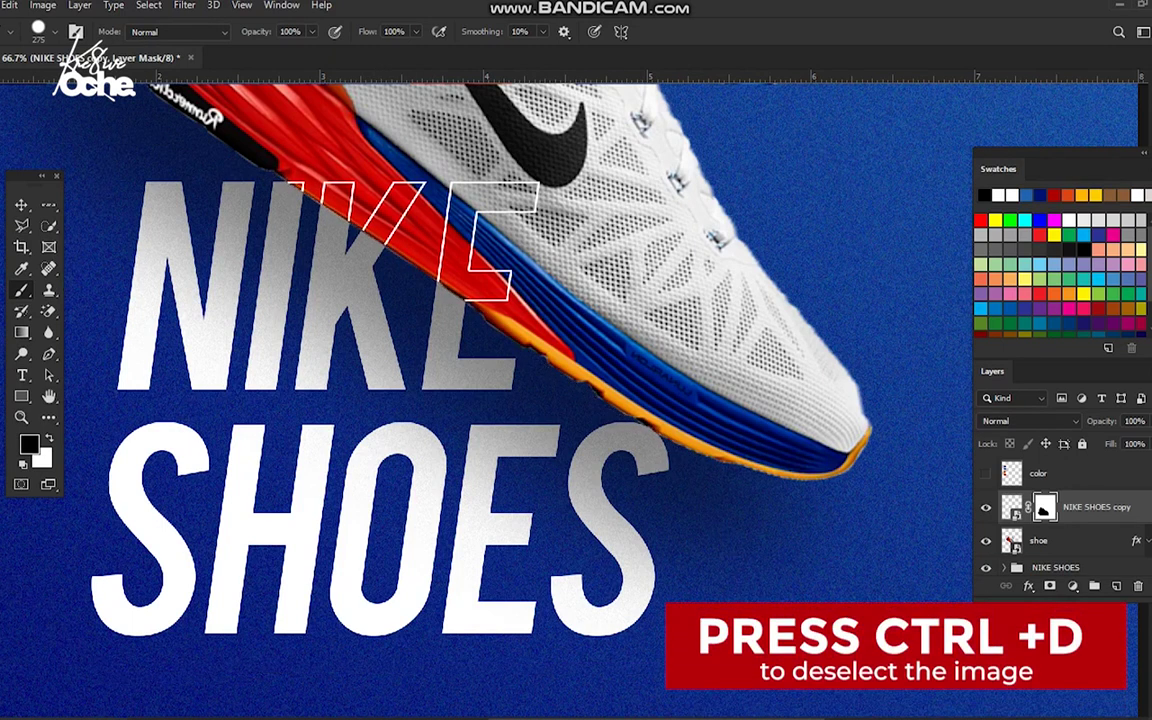
pyautogui.press('z')
pyautogui.rightClick(385, 307)
pyautogui.click(412, 316)
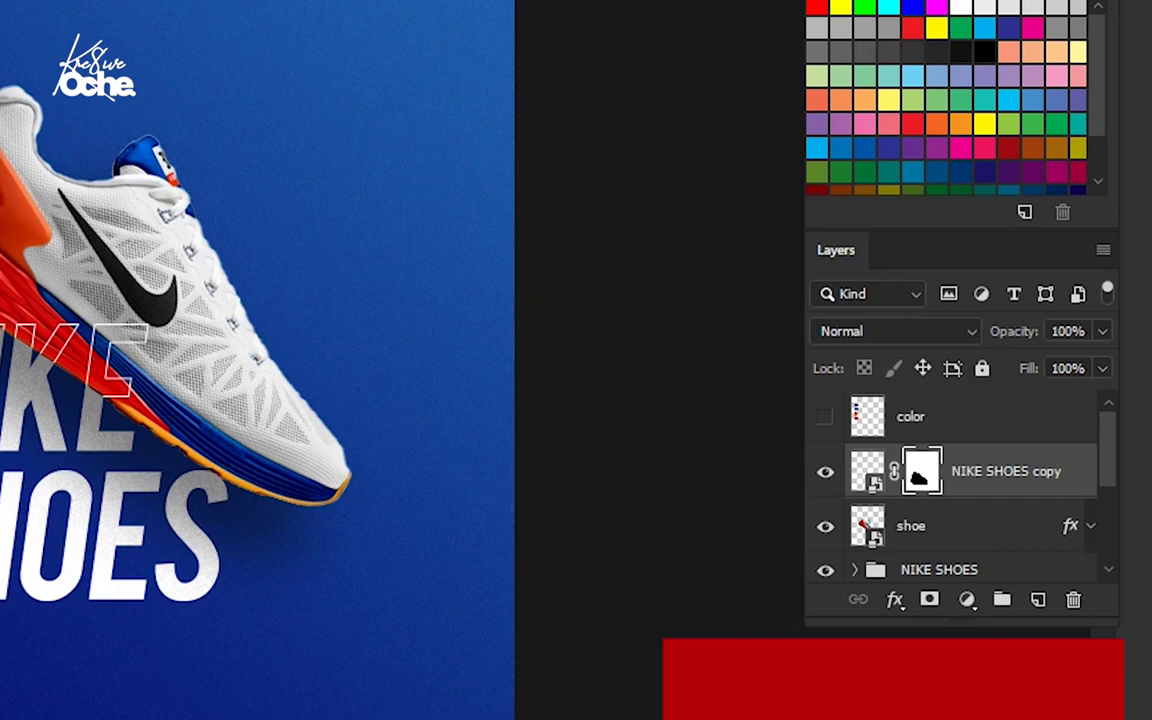
# Duplicate the NIKE SHOES copy layer and delete the duplicate's layer mask
pyautogui.hotkey('ctrl', 'j')
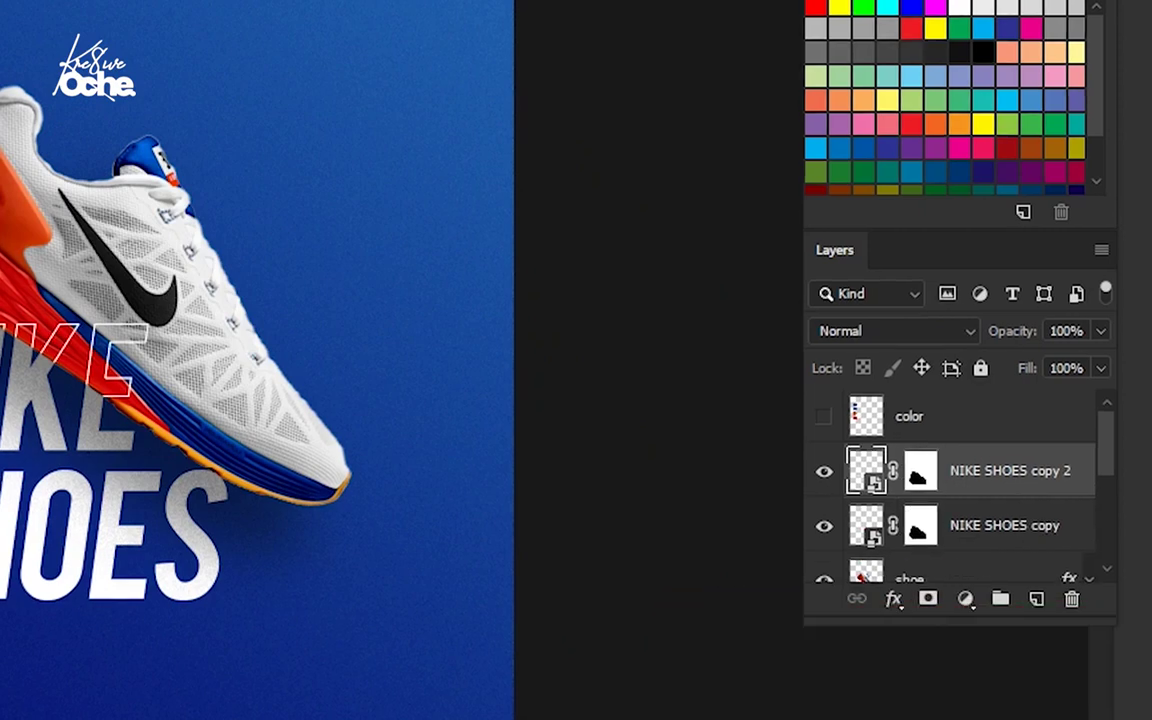
pyautogui.click(920, 470)
pyautogui.moveTo(920, 470); pyautogui.dragTo(1041, 548)
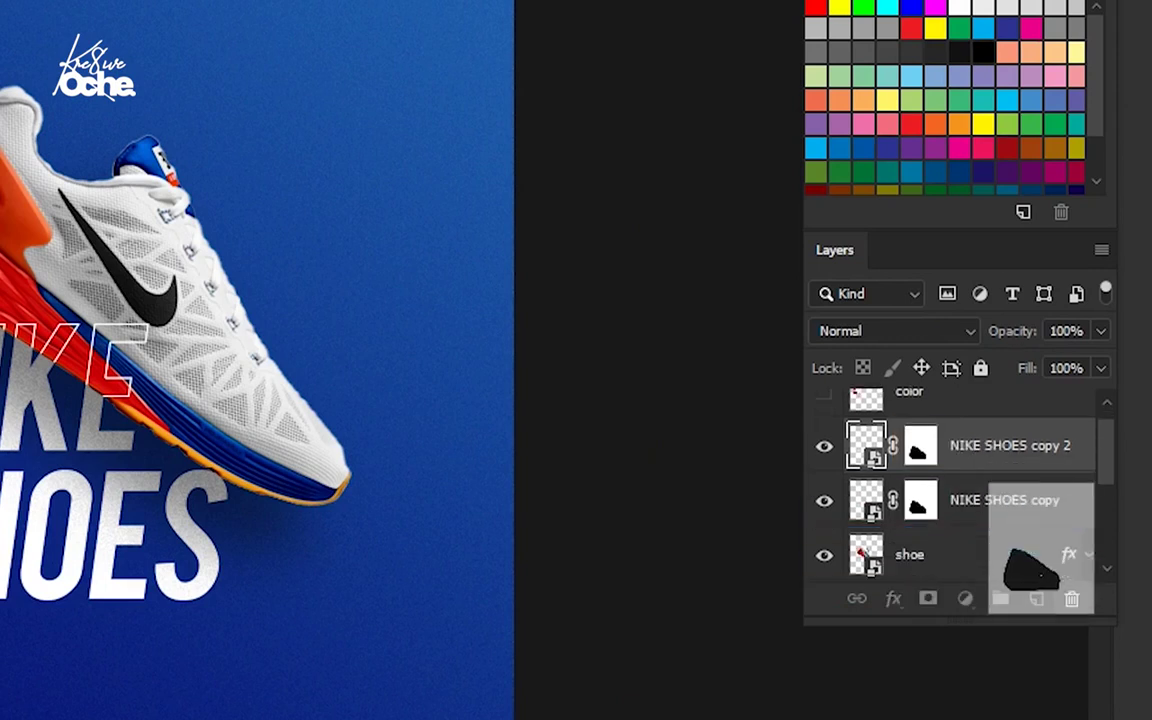
pyautogui.moveTo(1041, 570); pyautogui.dragTo(1070, 597)
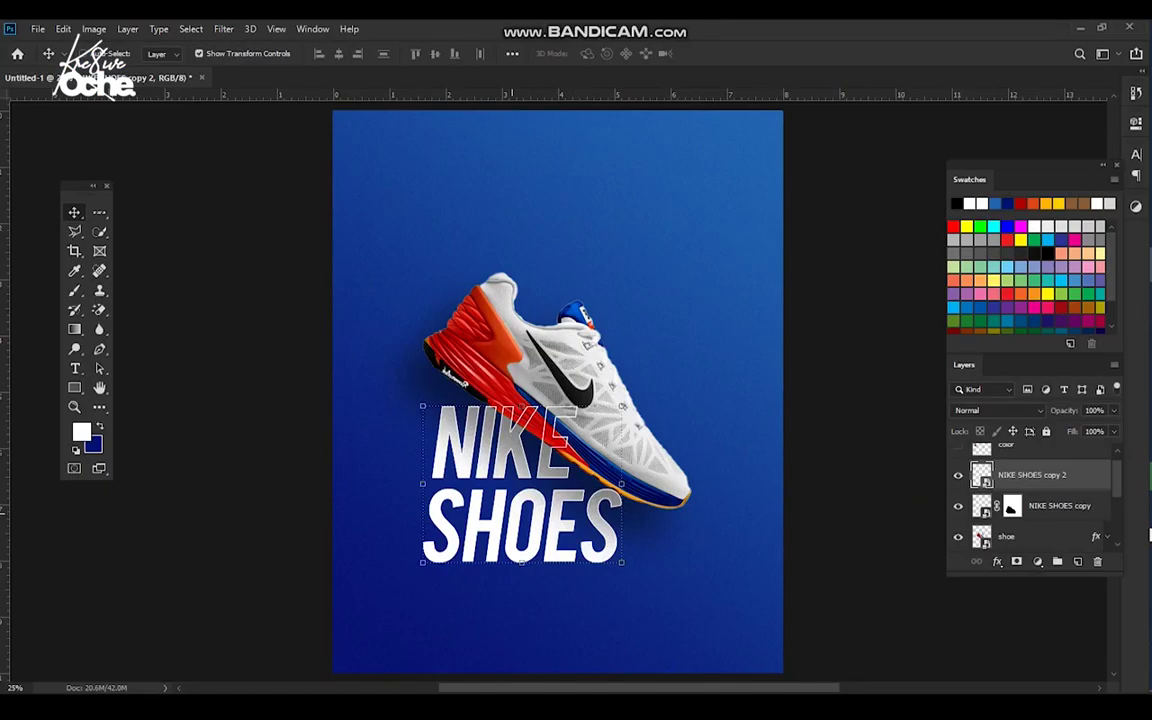
# Move the NIKE SHOES copy 2 outline to the canvas's upper right and place its layer below the shoe layer
pyautogui.moveTo(523, 482); pyautogui.dragTo(645, 217)
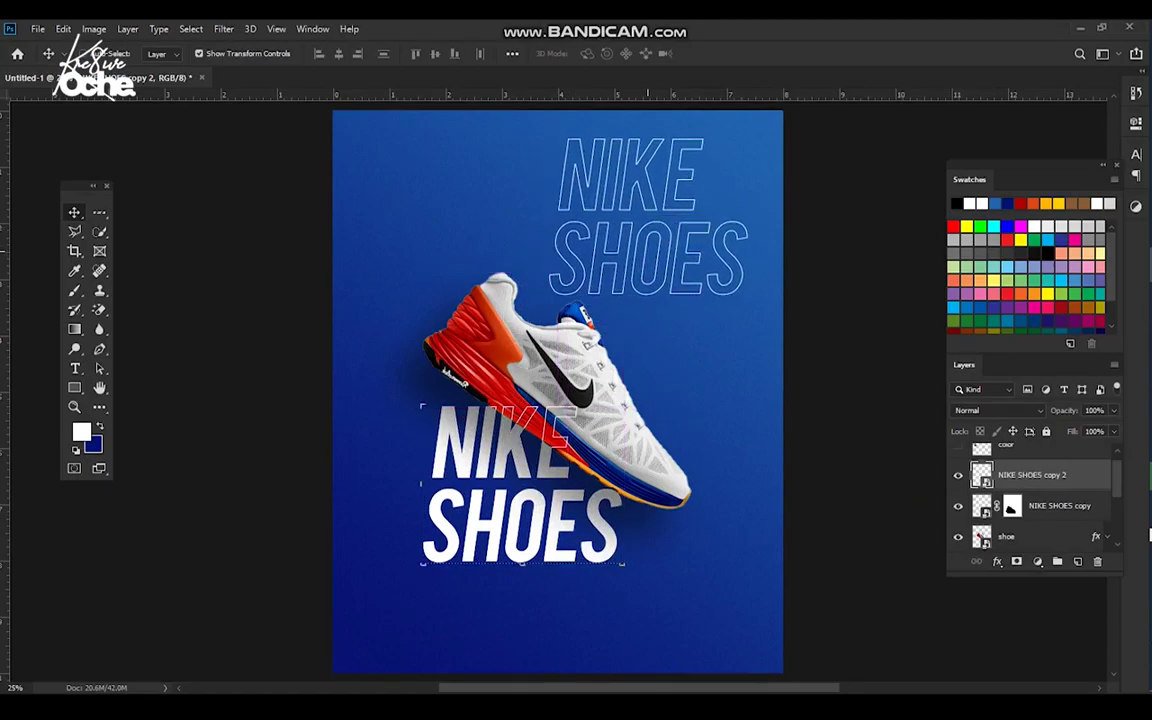
pyautogui.press('space')
pyautogui.moveTo(618, 384); pyautogui.dragTo(579, 430)
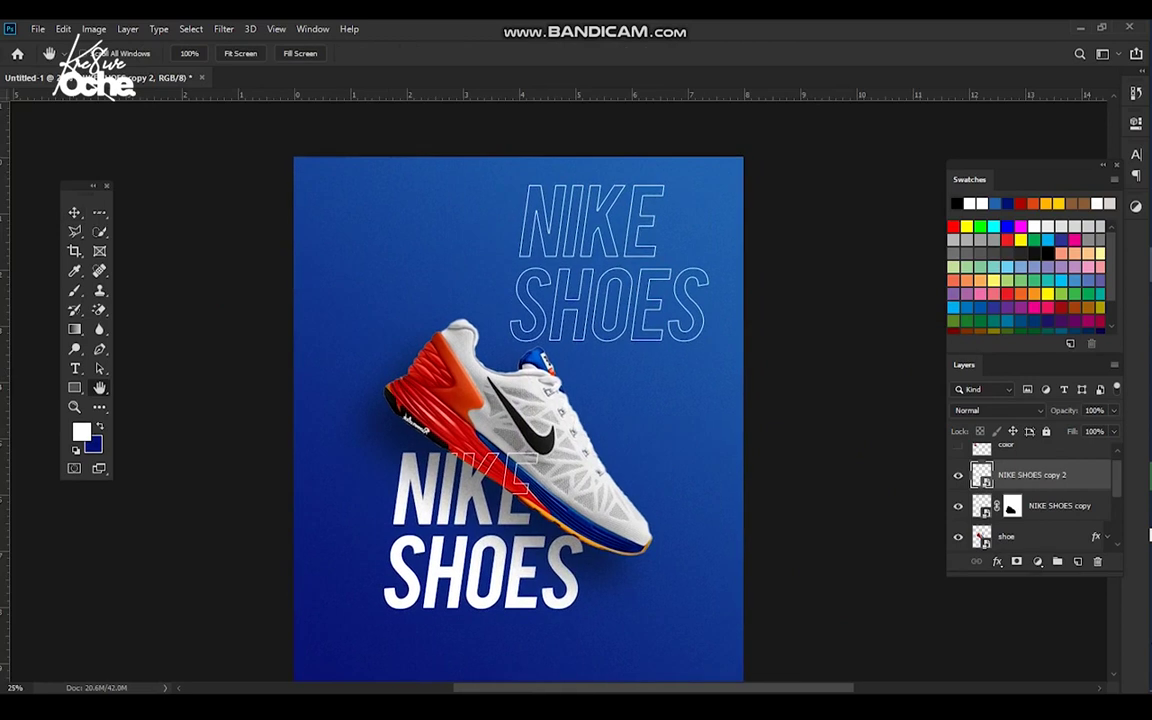
pyautogui.moveTo(1048, 476); pyautogui.dragTo(1048, 511)
pyautogui.moveTo(1032, 467); pyautogui.dragTo(1030, 457)
pyautogui.press('v')
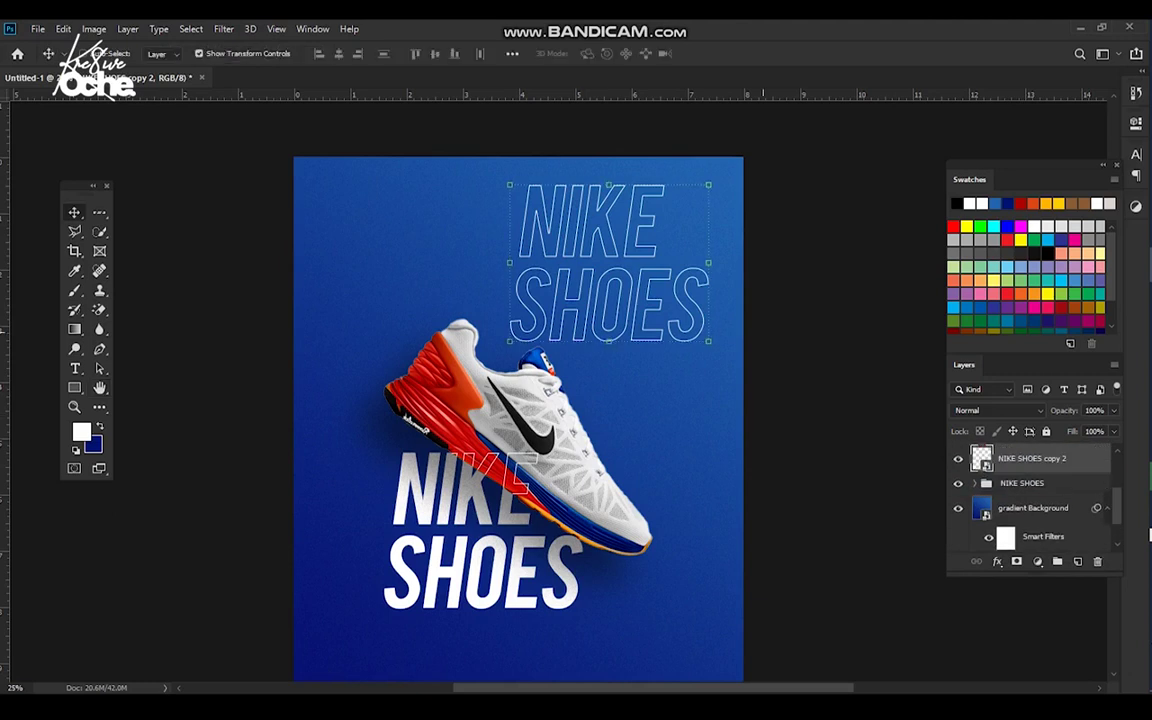
# Scale the NIKE SHOES copy 2 outline to about 227% and position it across the canvas's upper part behind the shoe
pyautogui.hotkey('ctrl', 't')
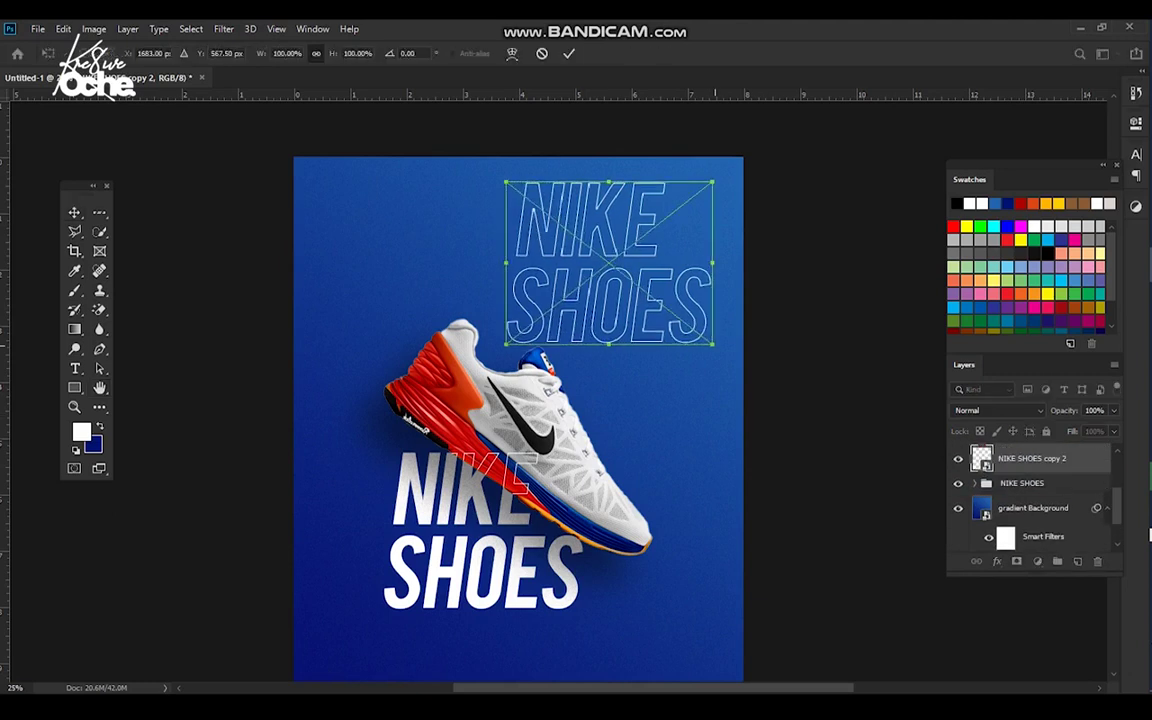
pyautogui.moveTo(708, 340); pyautogui.dragTo(836, 442)
pyautogui.moveTo(735, 366); pyautogui.dragTo(691, 366)
pyautogui.moveTo(700, 322); pyautogui.dragTo(675, 343)
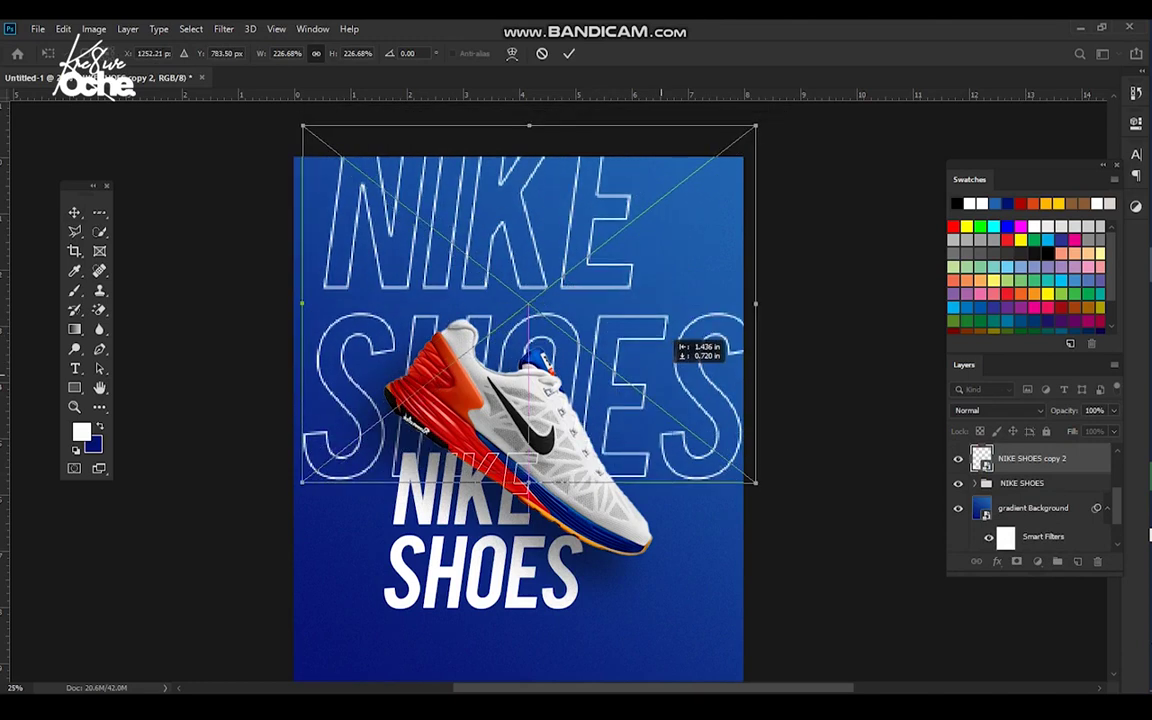
pyautogui.press('Return')
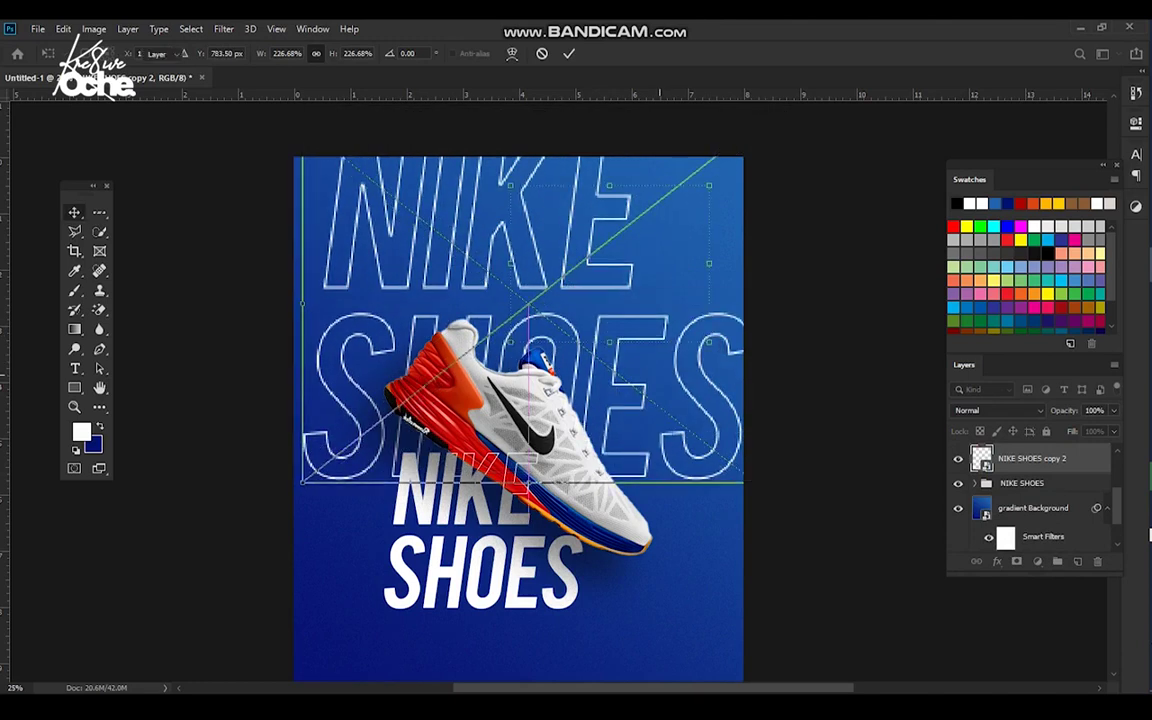
pyautogui.press('Return')
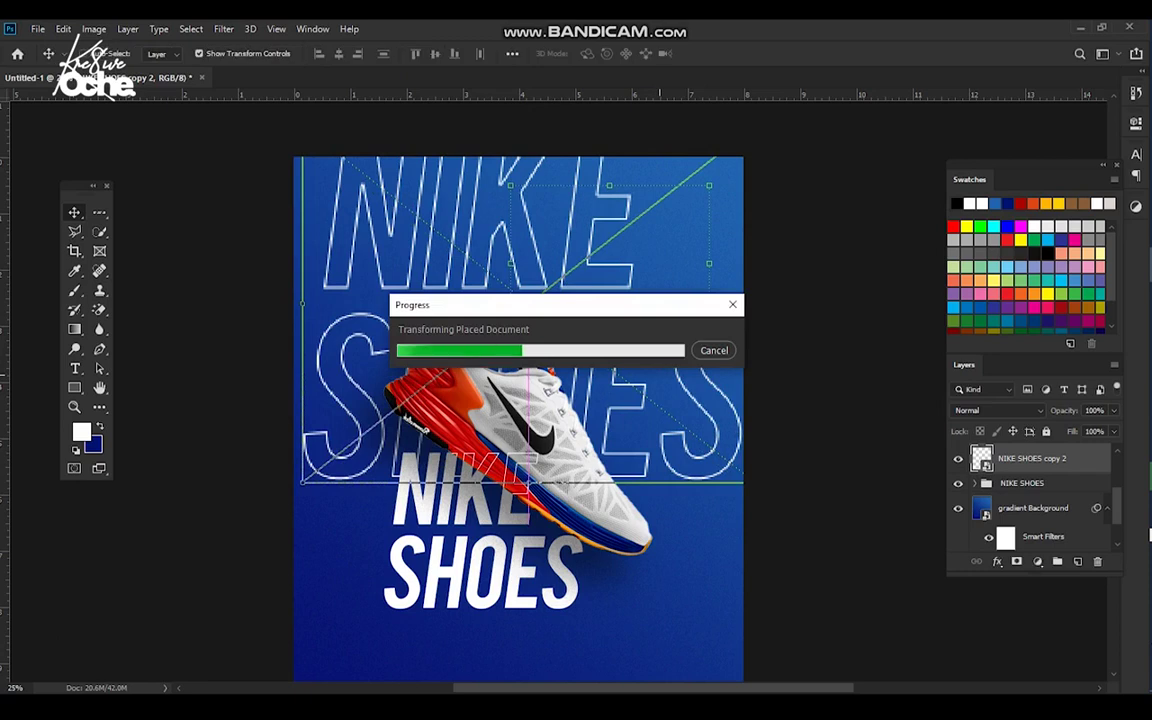
# Show the color layer and sample its orange circle with the Eyedropper as the foreground colour
pyautogui.press('z')
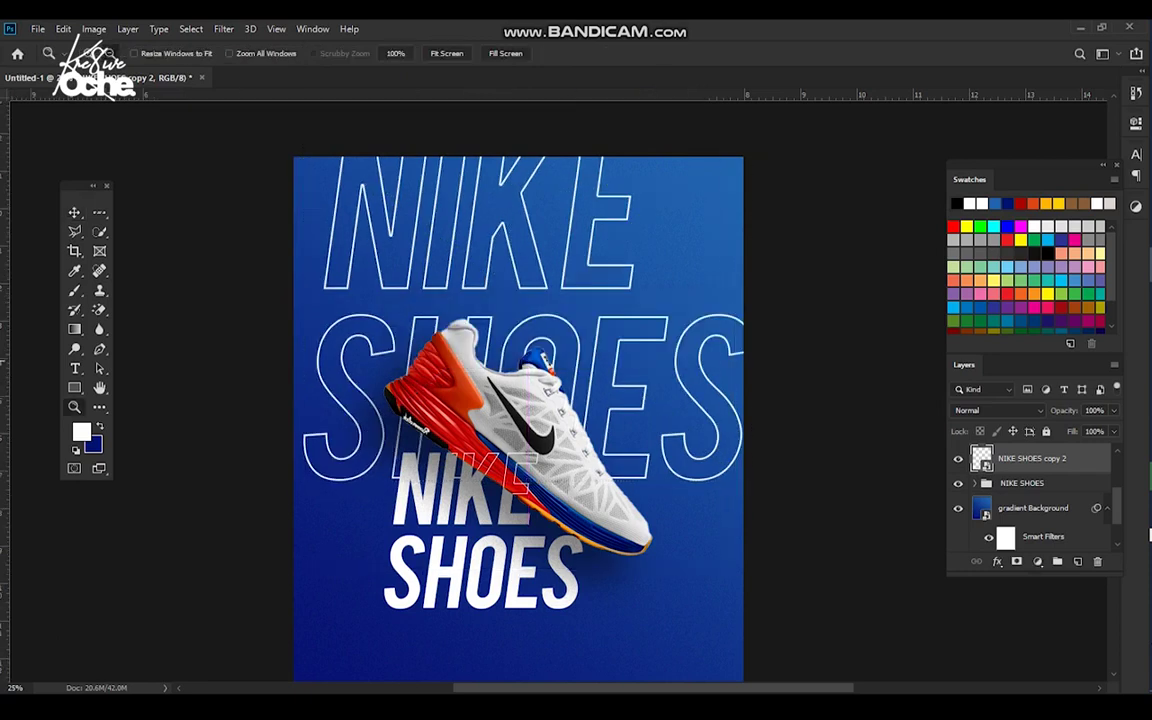
pyautogui.keyDown('alt'); pyautogui.click(514, 323); pyautogui.keyUp('alt')
pyautogui.click(535, 312)
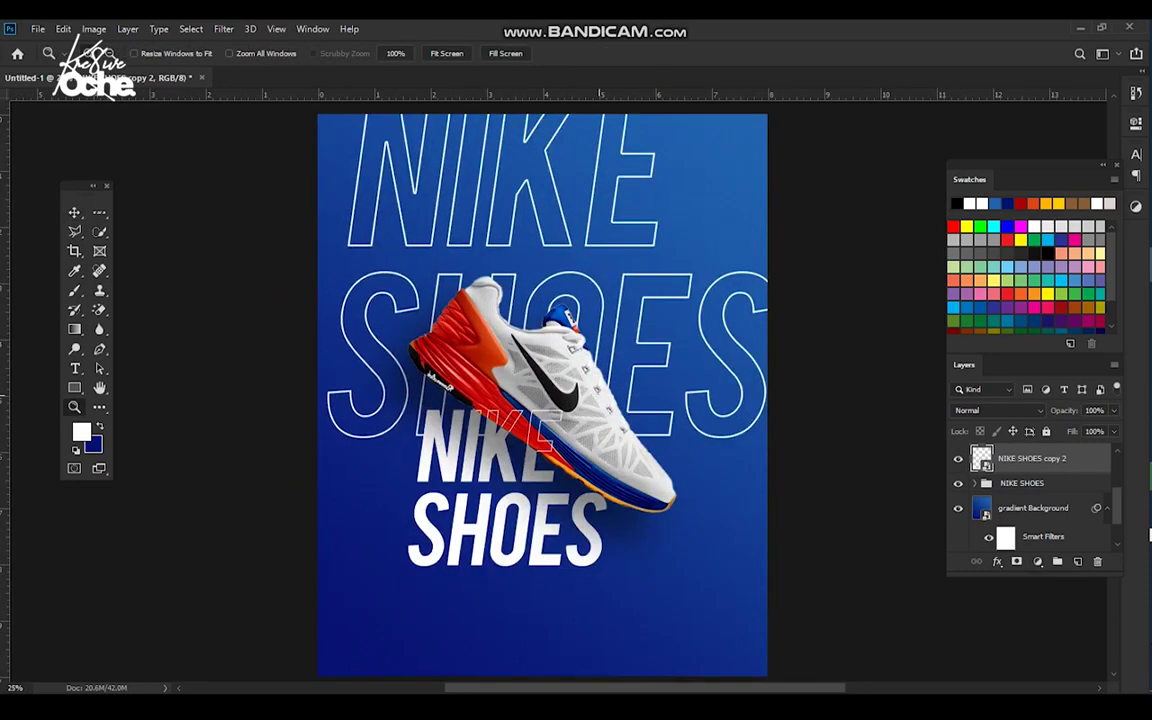
pyautogui.keyDown('alt'); pyautogui.click(601, 379); pyautogui.keyUp('alt')
pyautogui.scroll(2, 606, 375)
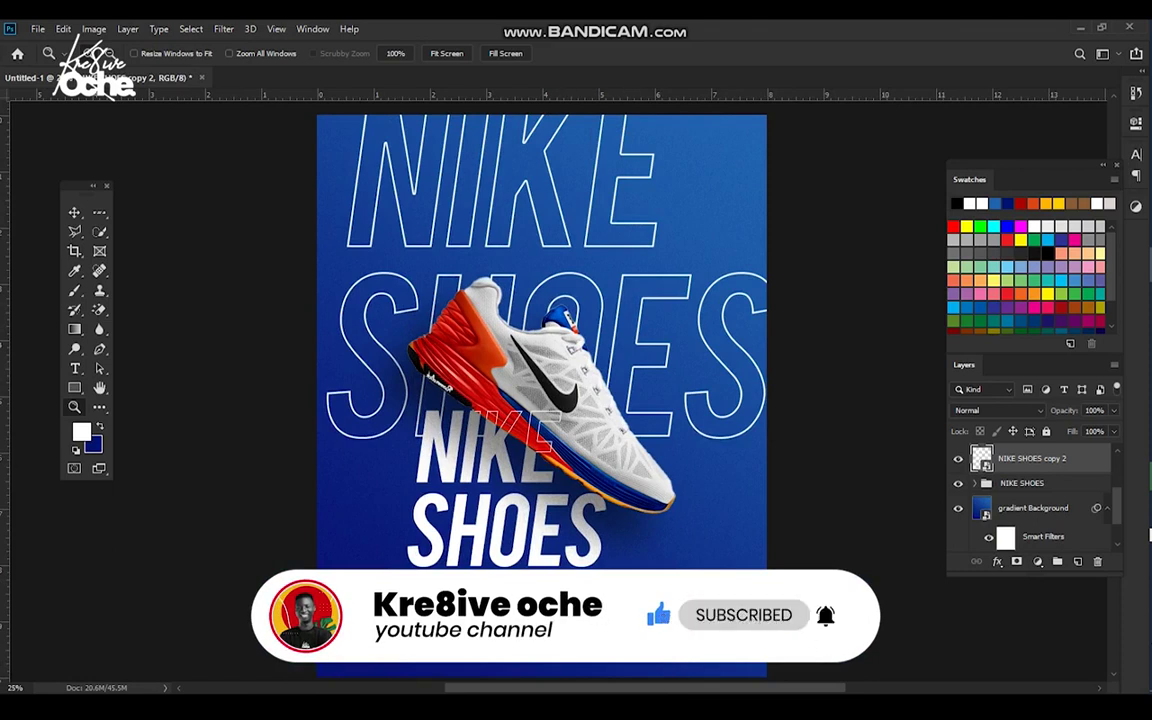
pyautogui.scroll(3, 1032, 498)
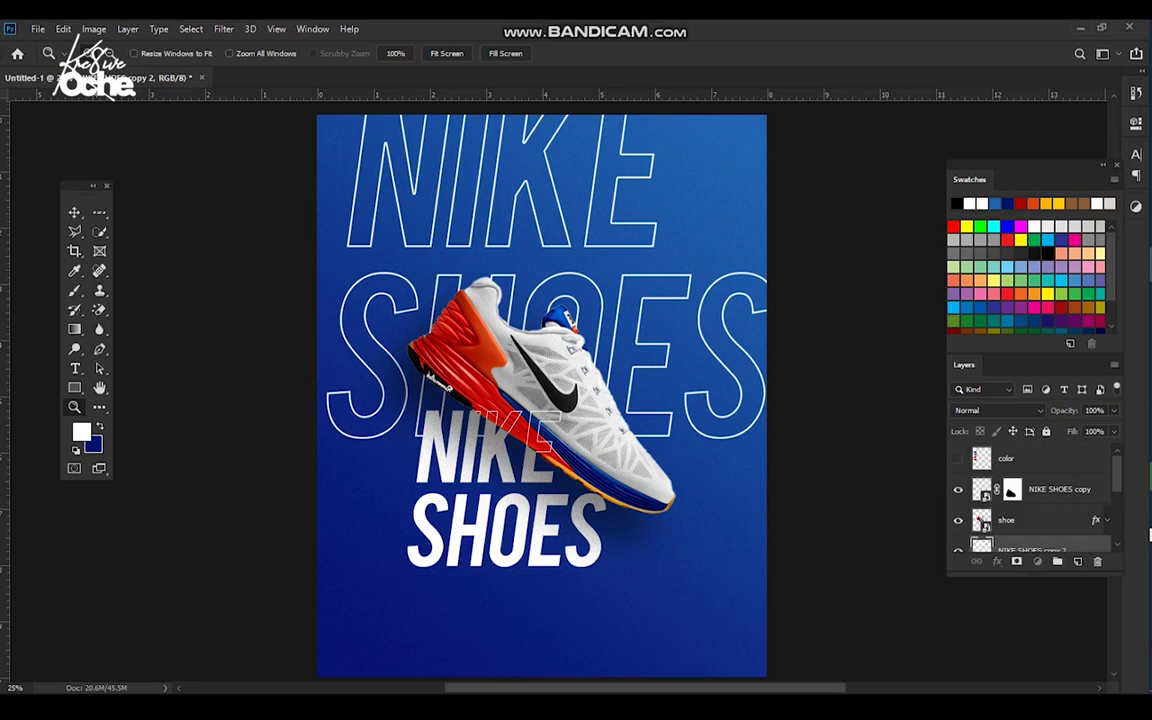
pyautogui.click(1008, 459)
pyautogui.click(958, 459)
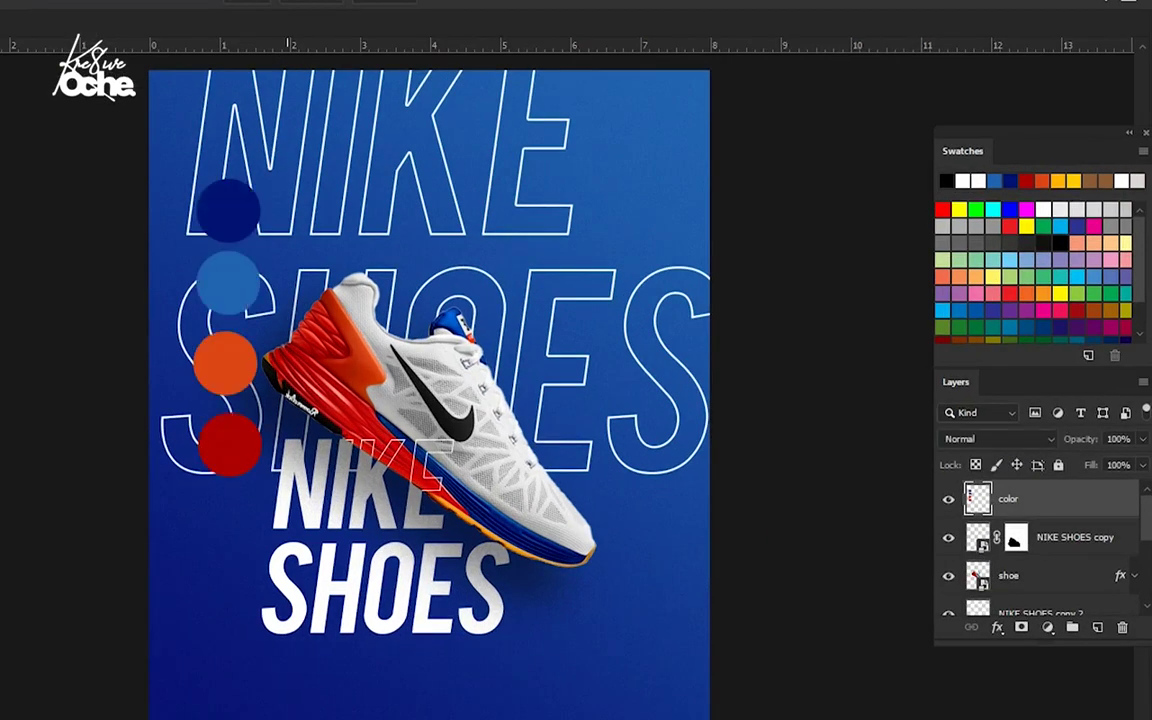
pyautogui.press('i')
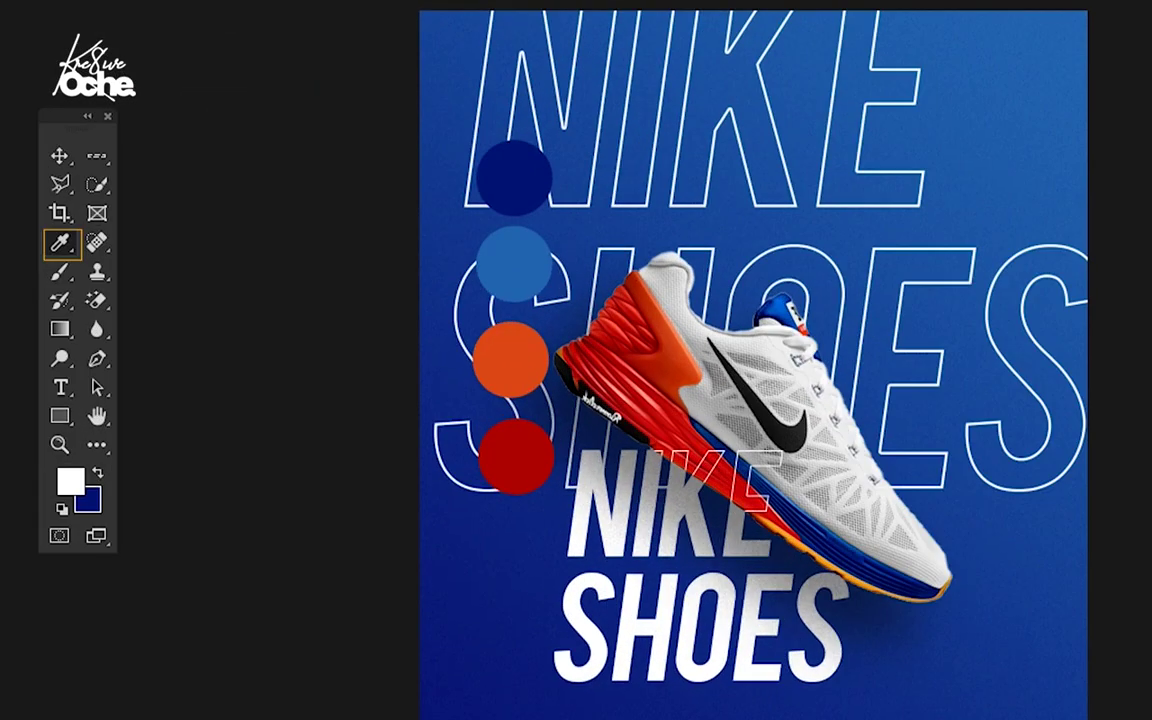
pyautogui.click(511, 360)
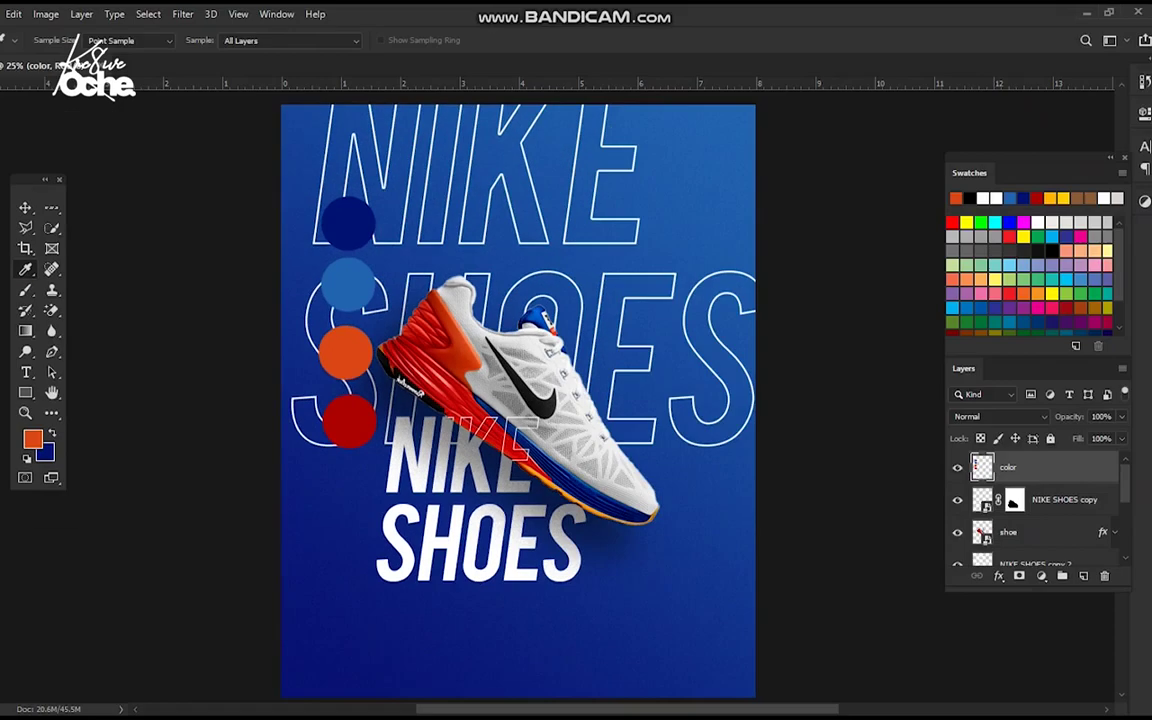
# Hide the color layer with the reference colour circles
pyautogui.click(957, 467)
pyautogui.scroll(-3, 1020, 500)
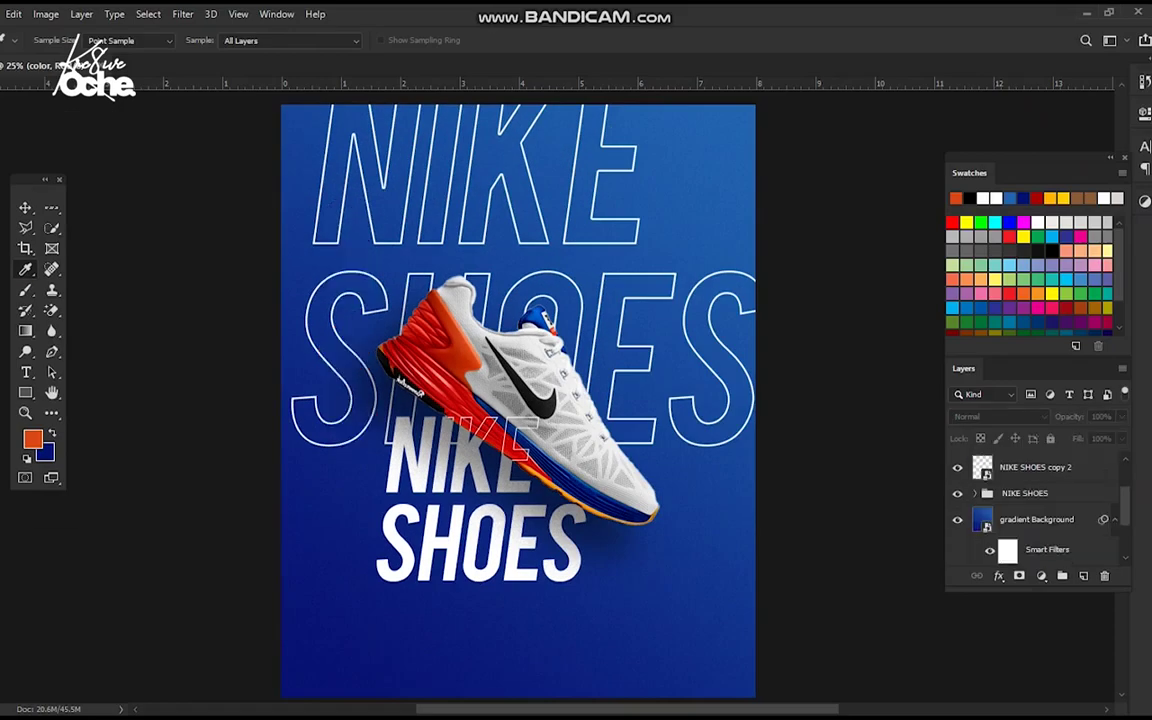
pyautogui.scroll(-1, 1010, 486)
pyautogui.scroll(2, 1010, 486)
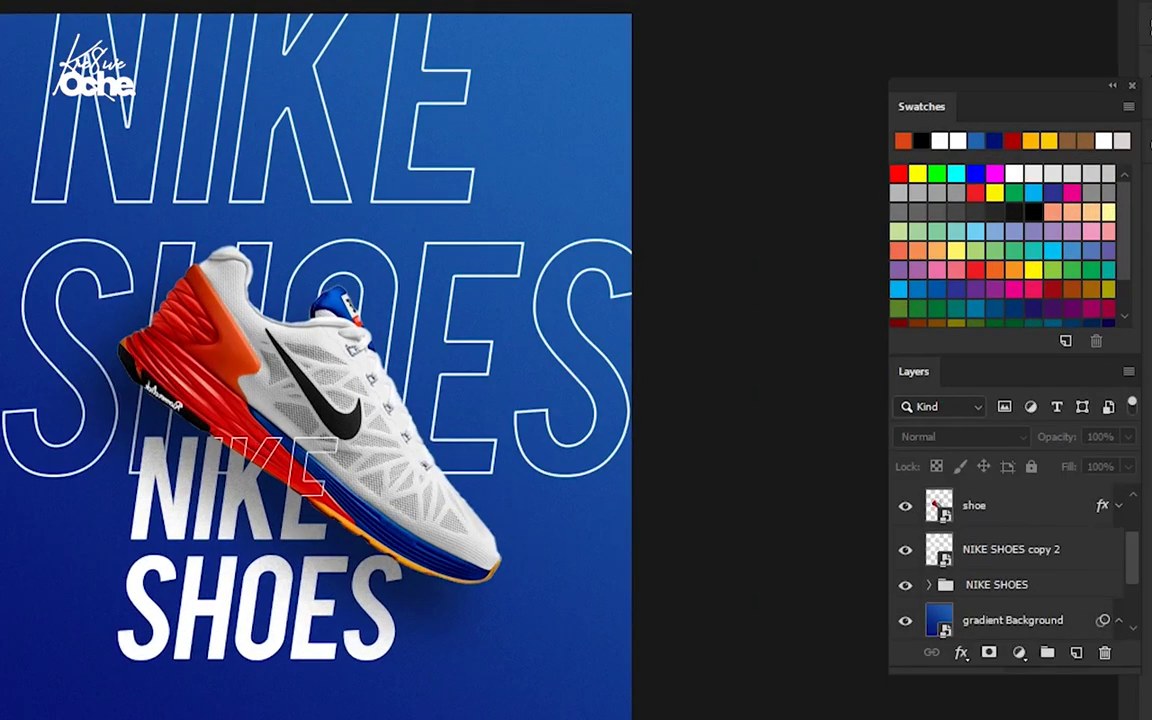
# Add a new layer clipped to NIKE SHOES copy 2 and fill it with the sampled orange using the Paint Bucket
pyautogui.click(1011, 549)
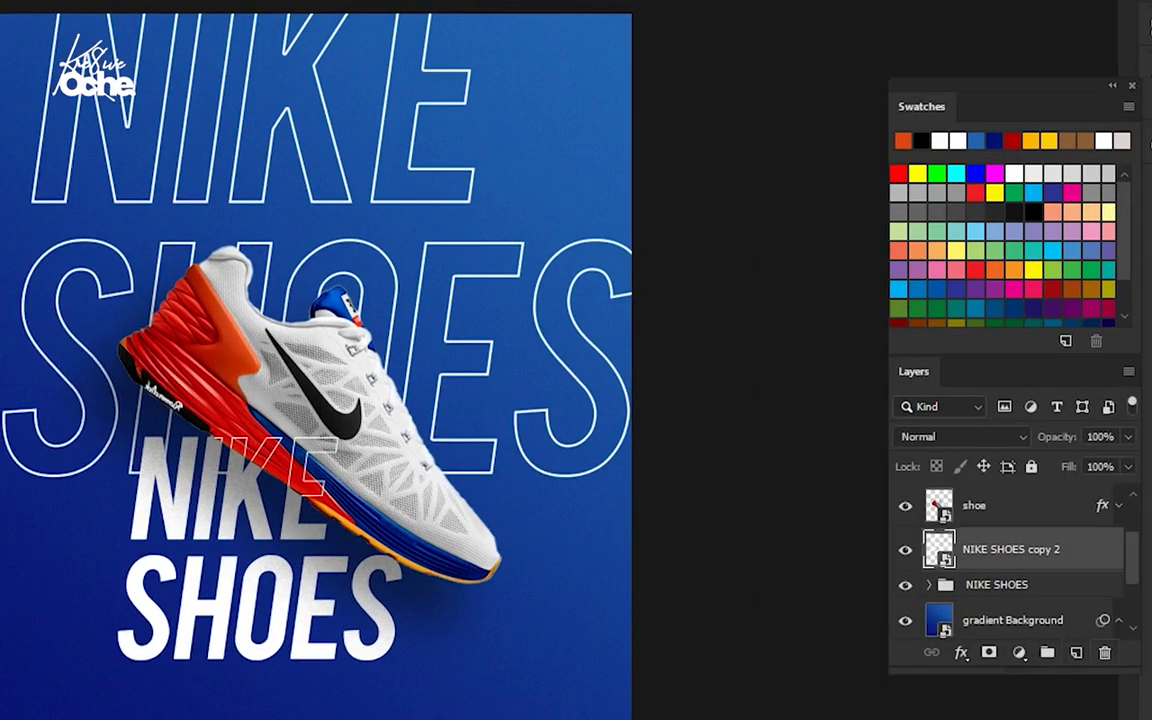
pyautogui.click(1076, 652)
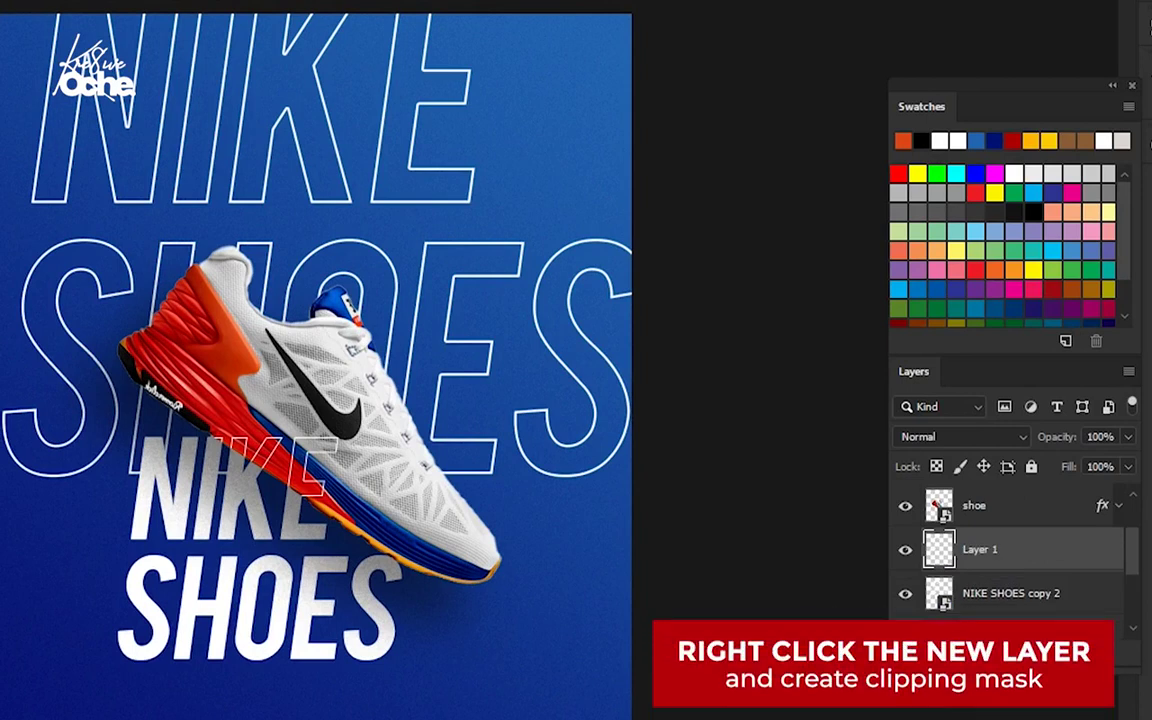
pyautogui.rightClick(1040, 549)
pyautogui.click(823, 346)
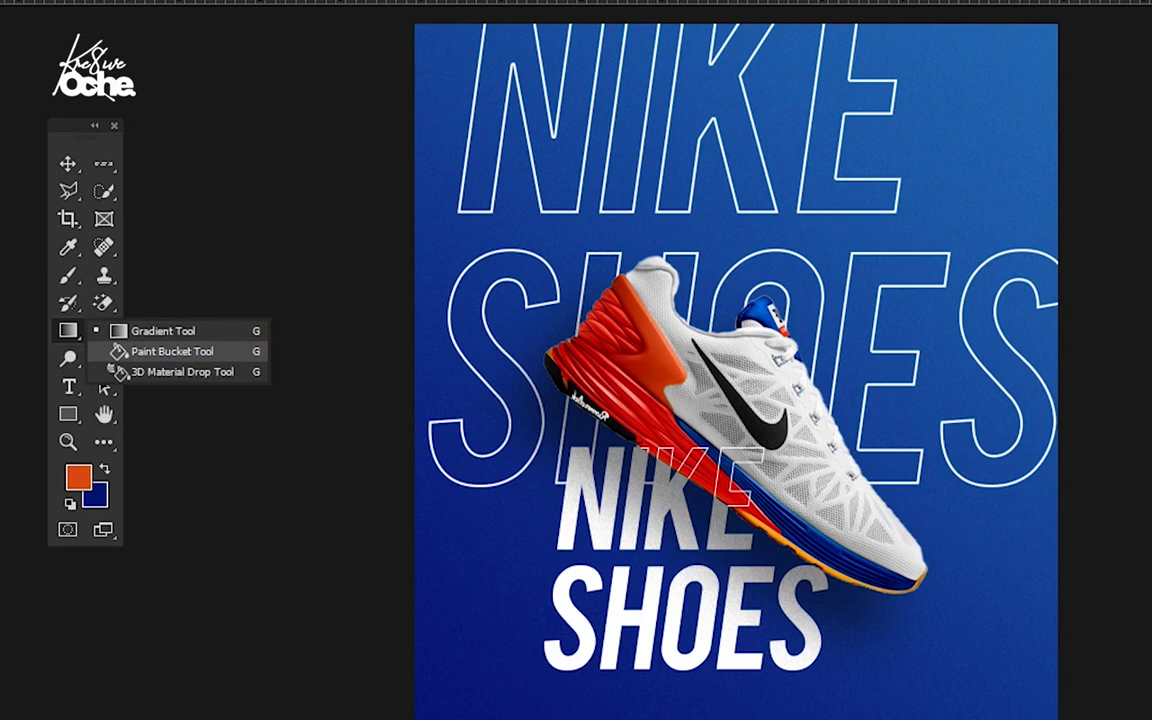
pyautogui.click(172, 351)
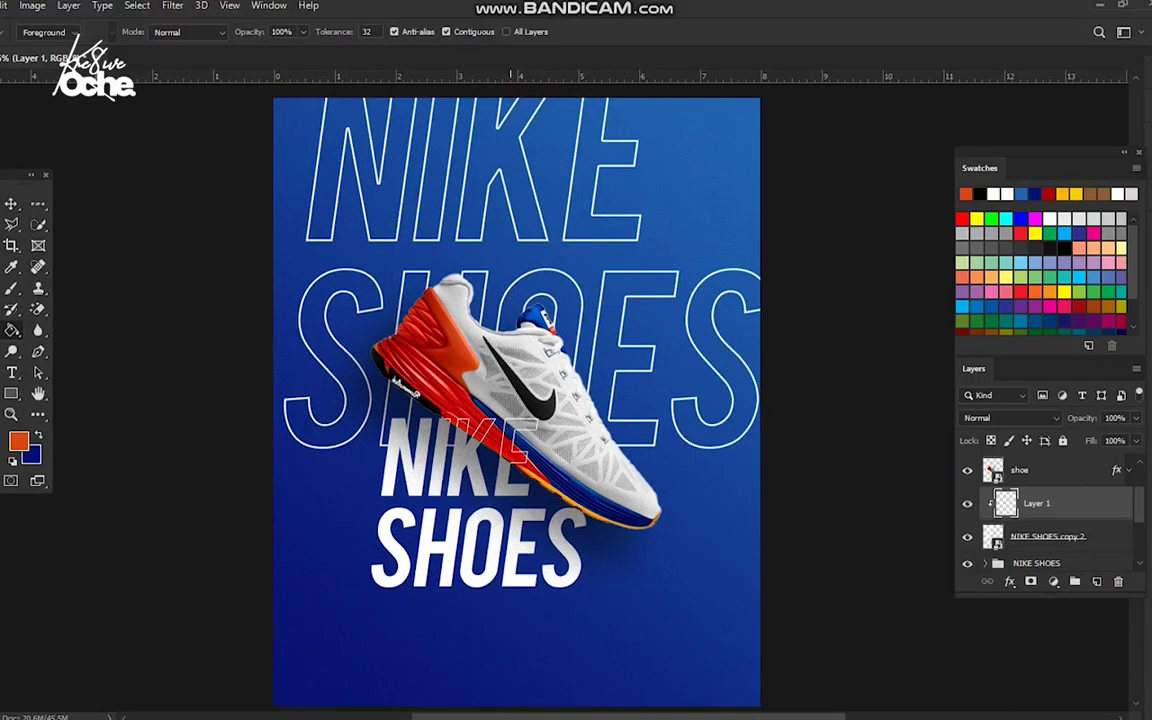
pyautogui.click(511, 445)
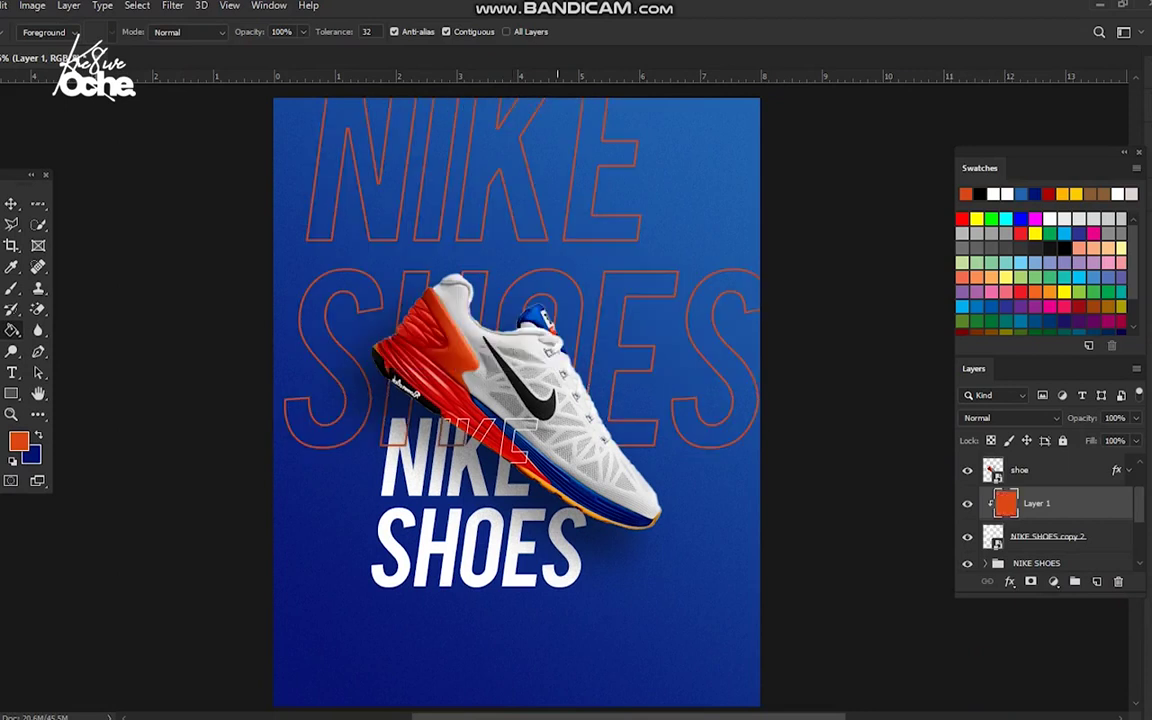
# Set the foreground colour to the brighter orange ff811c
pyautogui.press('z')
pyautogui.hotkey('ctrl', '-')
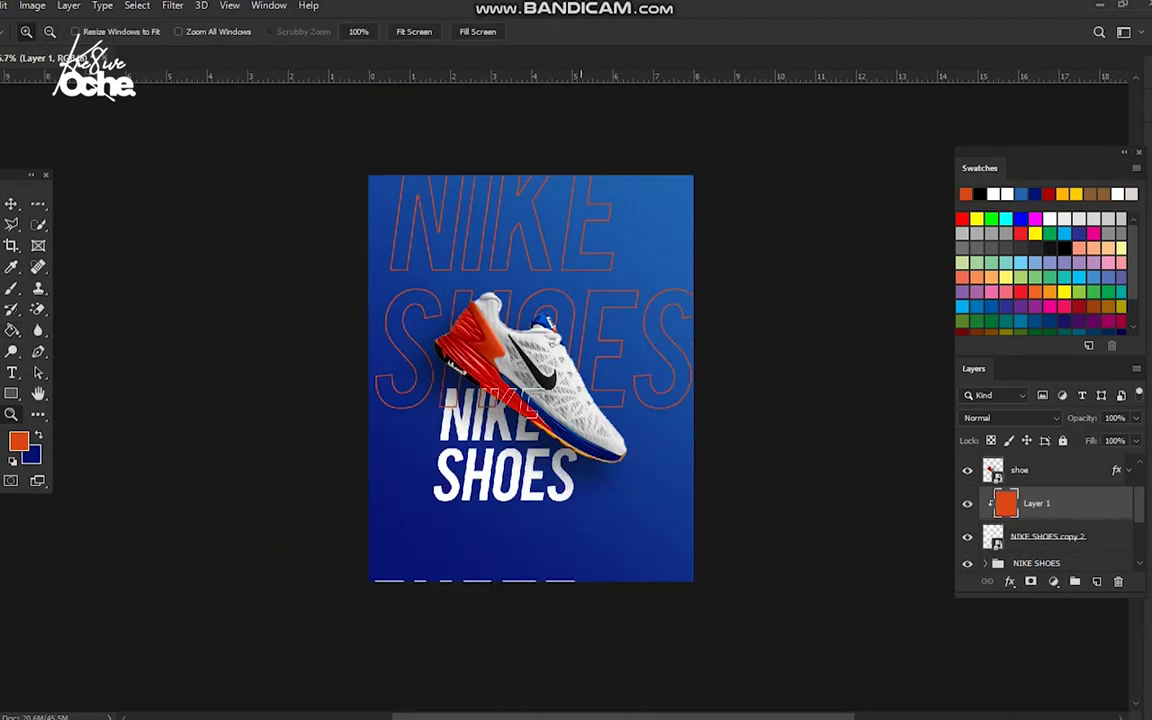
pyautogui.hotkey('ctrl', '+')
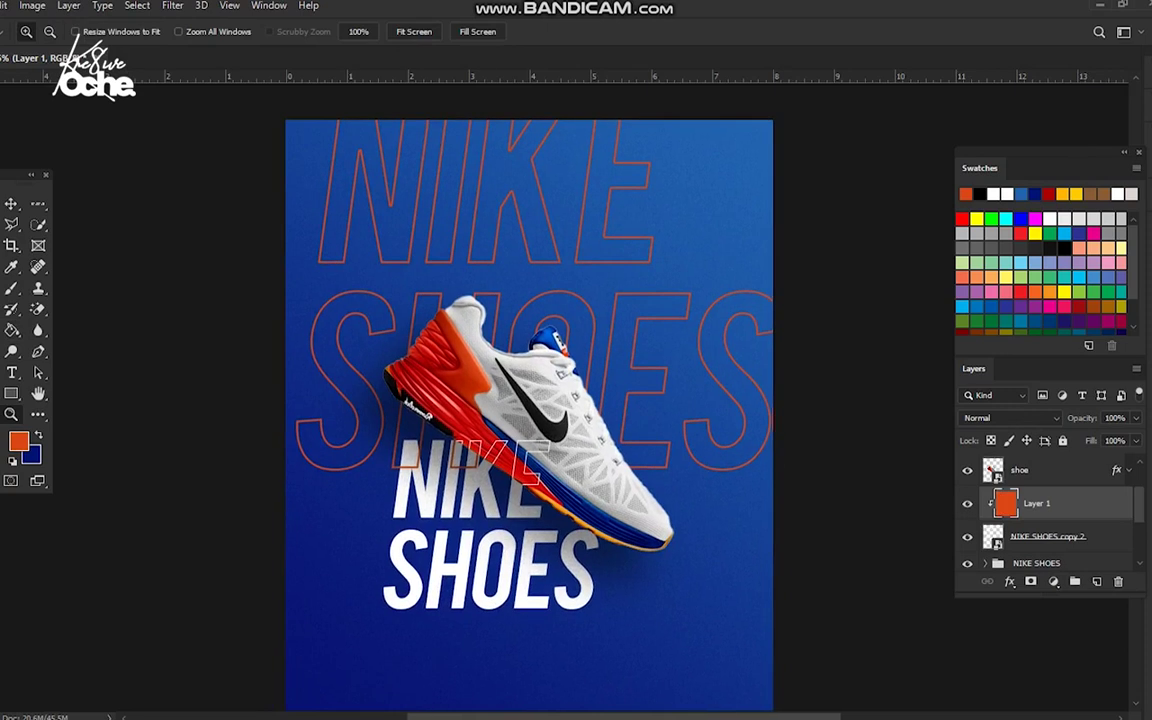
pyautogui.press('i')
pyautogui.click(18, 441)
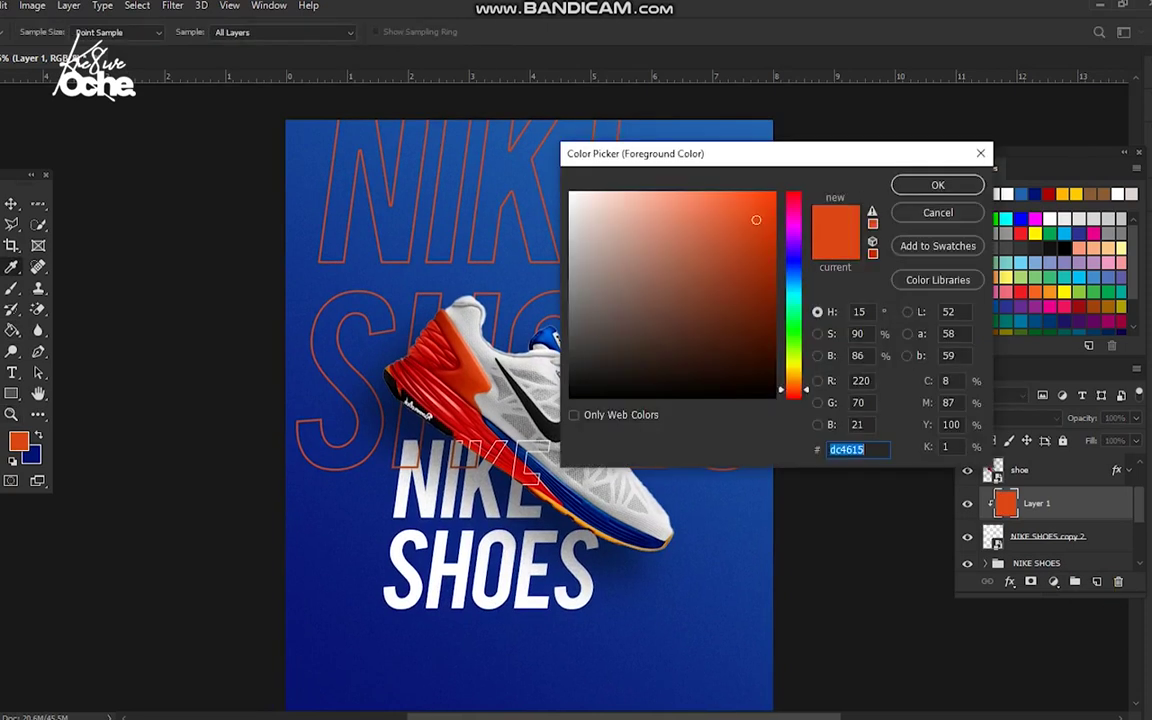
pyautogui.write('ff7244')
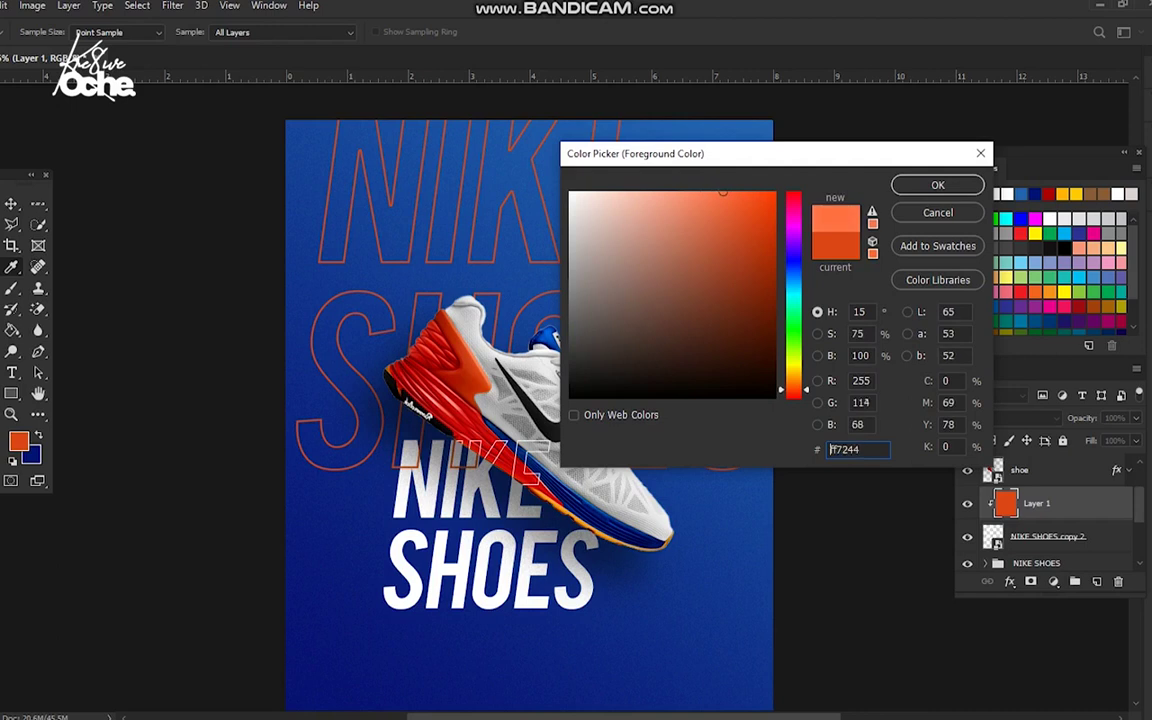
pyautogui.moveTo(723, 191); pyautogui.dragTo(753, 191)
pyautogui.click(794, 386)
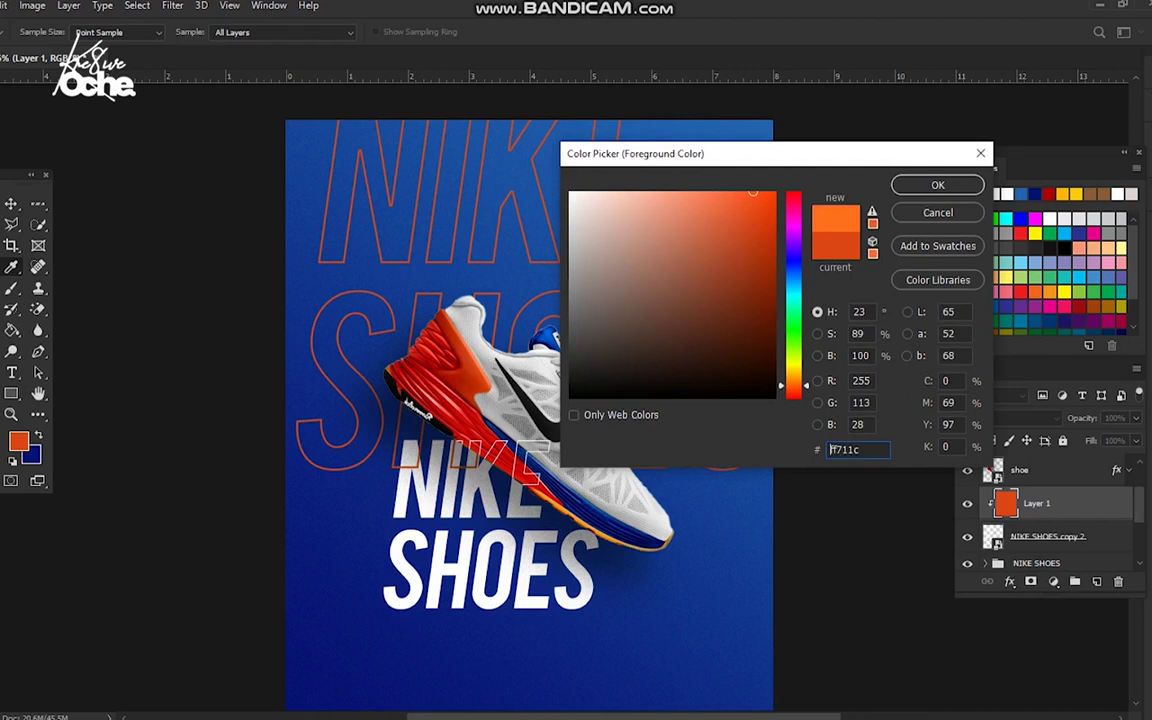
pyautogui.moveTo(792, 385); pyautogui.dragTo(792, 382)
pyautogui.press('Return')
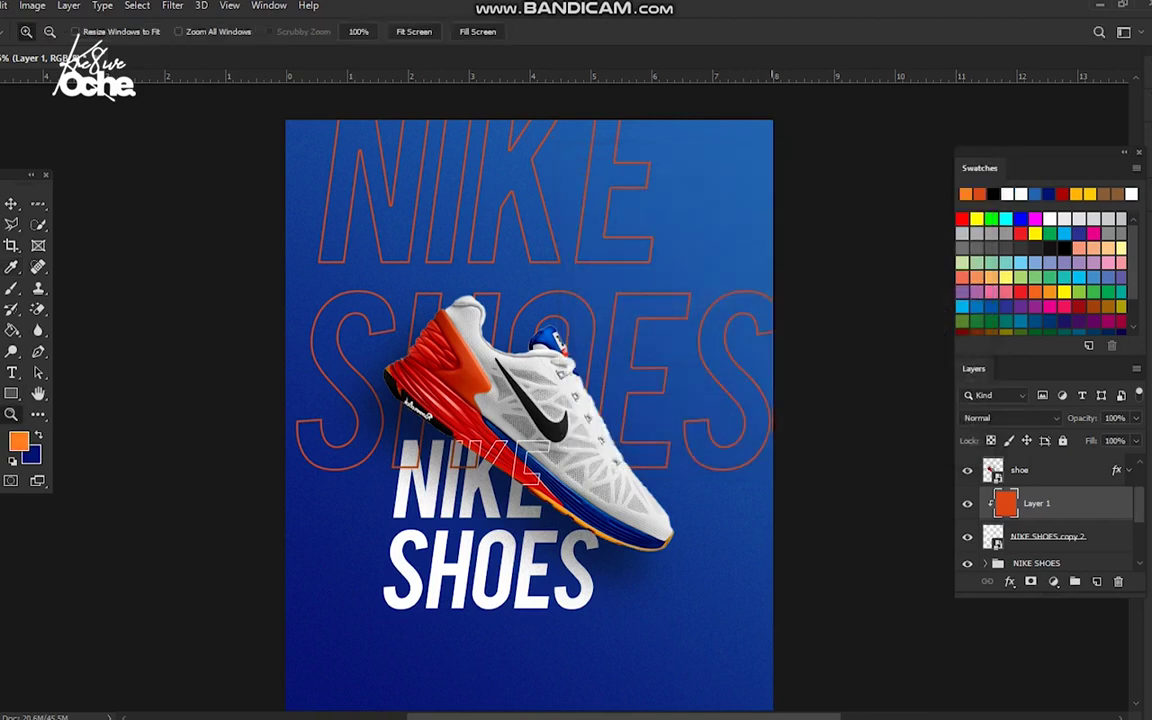
# Refill the layer clipped to NIKE SHOES copy 2 with the brighter orange and delete that clipped layer
pyautogui.press('g')
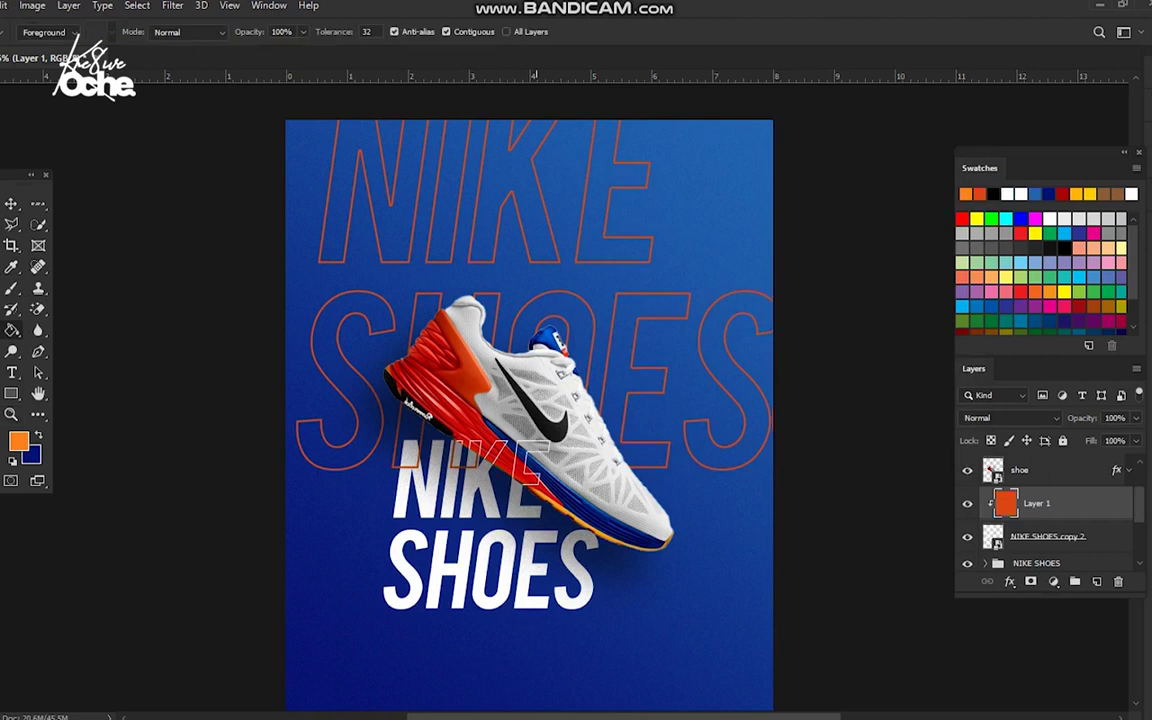
pyautogui.click(536, 385)
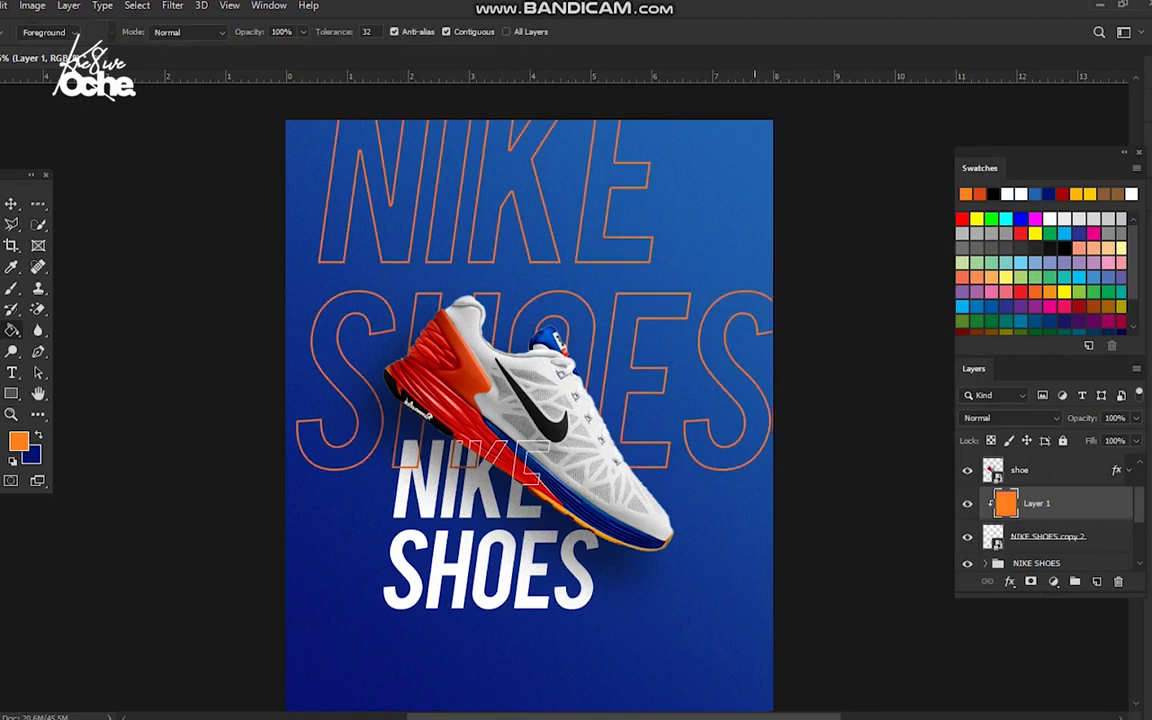
pyautogui.scroll(-2, 618, 471)
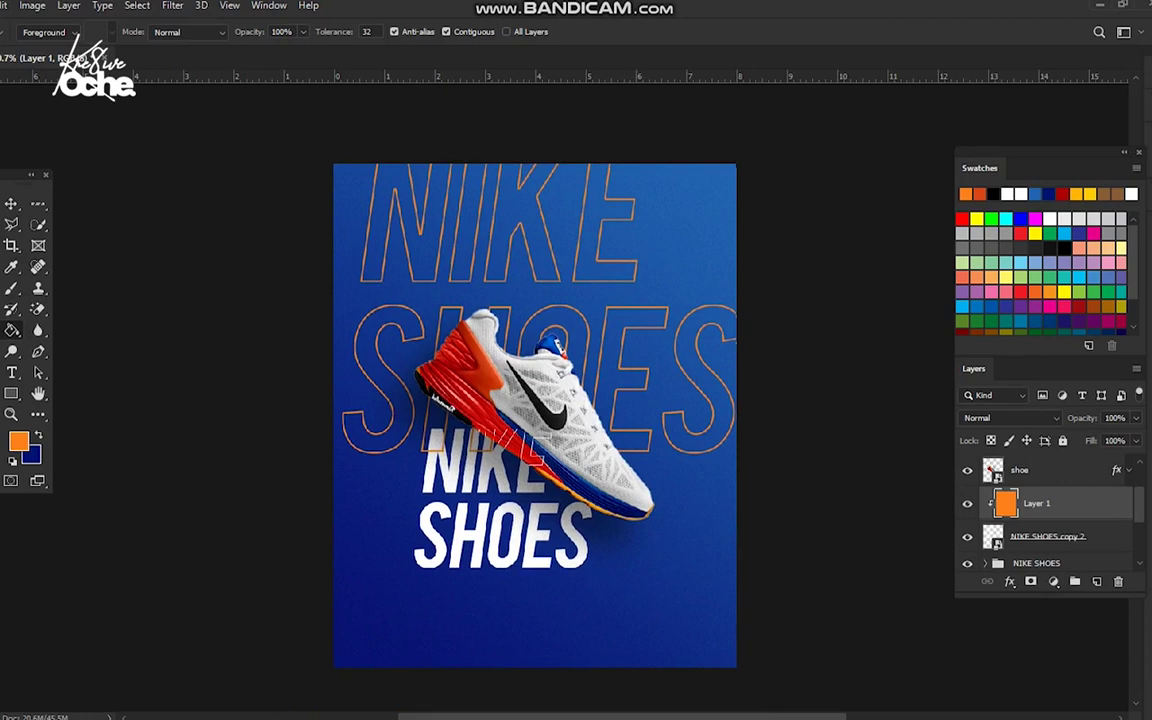
pyautogui.press('Delete')
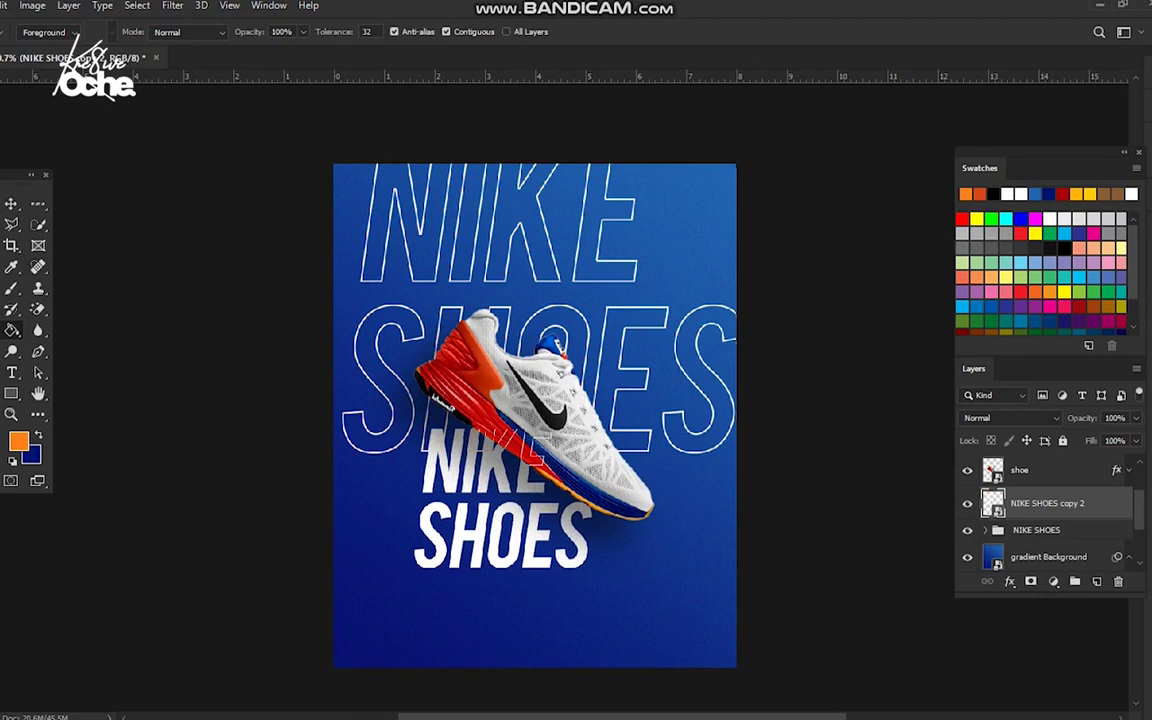
# Place the NIKE SHOES copy 2 layer below the NIKE SHOES group, directly above the gradient background
pyautogui.press('v')
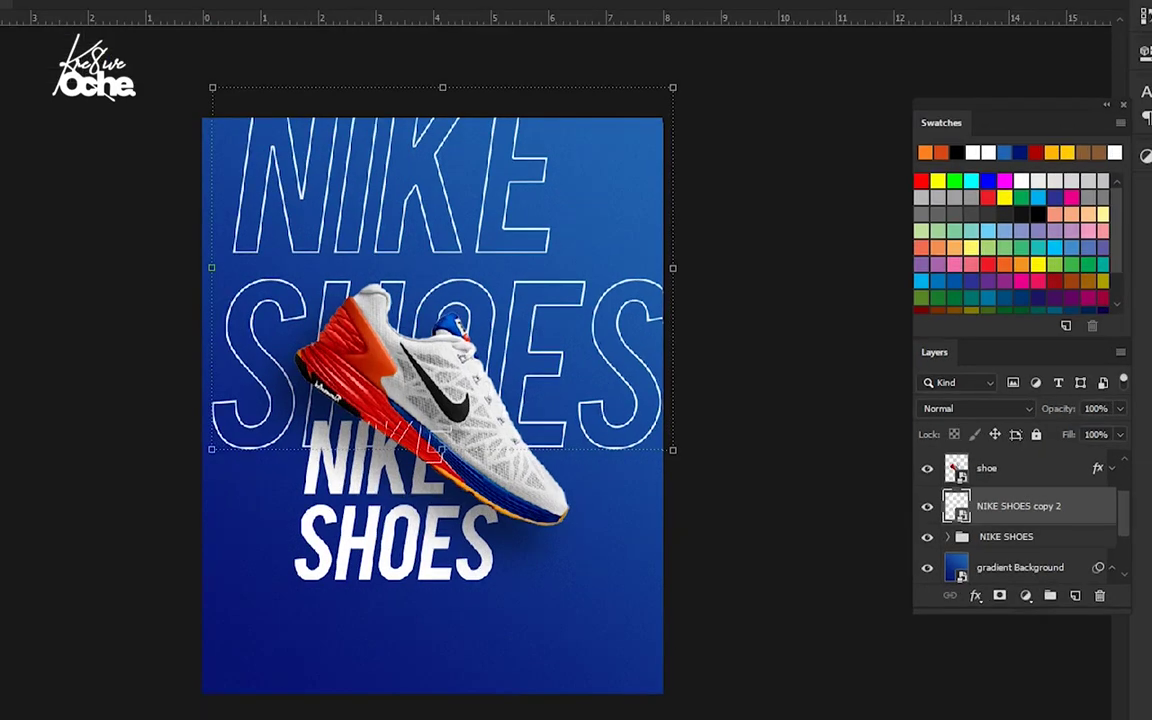
pyautogui.moveTo(1018, 506)
pyautogui.mouseDown()
pyautogui.moveTo(1000, 525)
pyautogui.moveTo(1010, 522)
pyautogui.mouseUp()
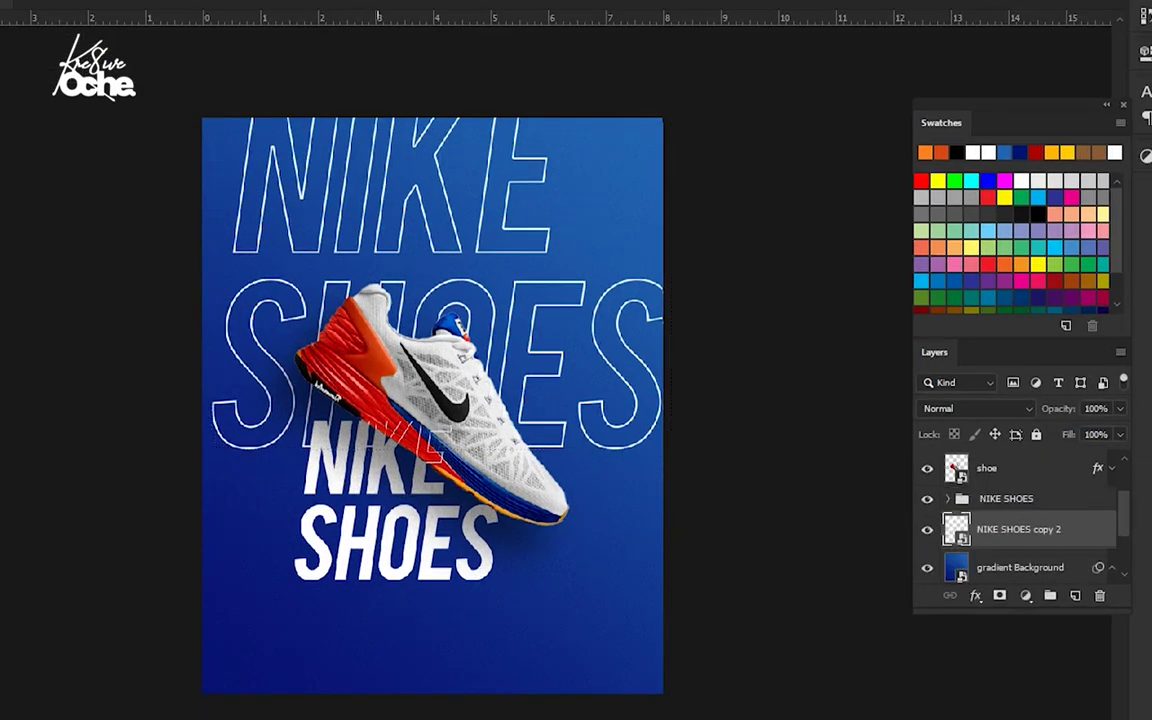
pyautogui.scroll(2, 461, 316)
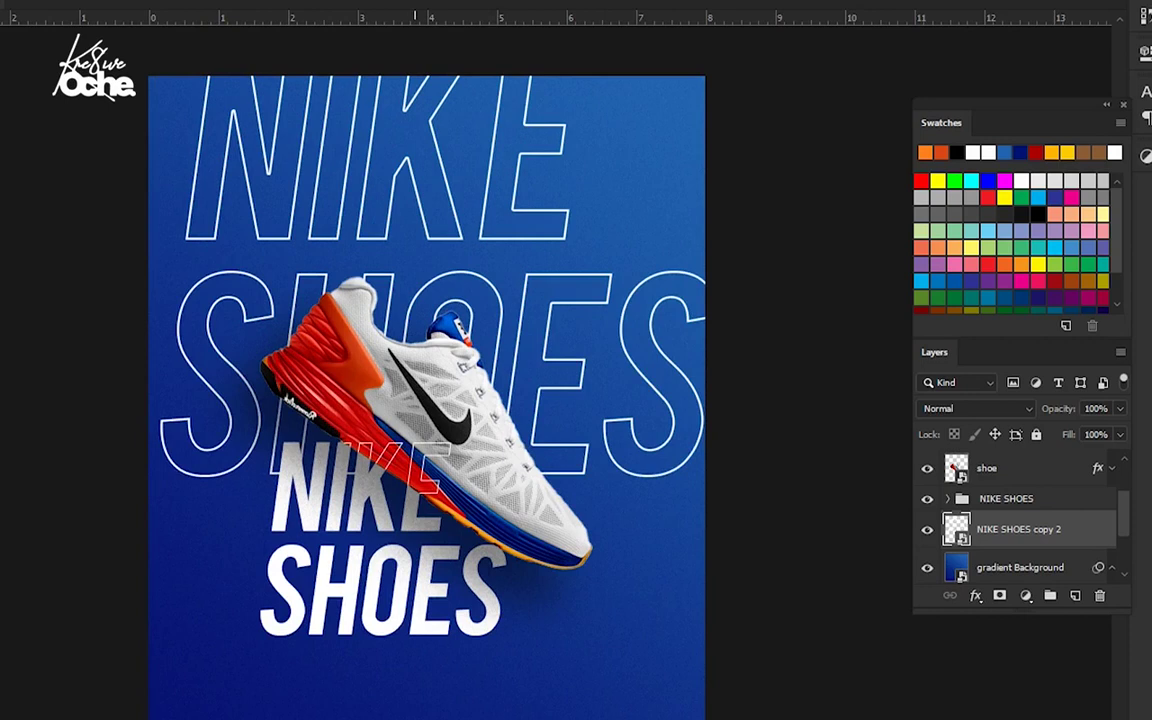
pyautogui.moveTo(415, 380); pyautogui.dragTo(401, 310)
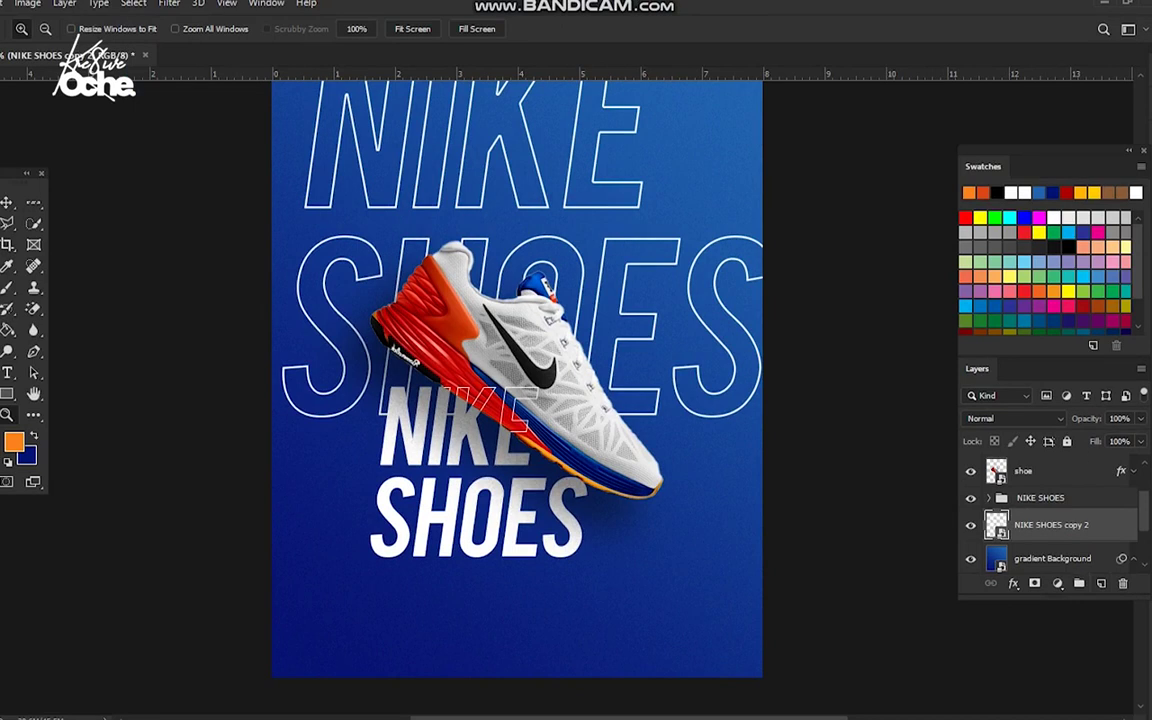
# Draw a perfect orange circle about 656 px wide with the Ellipse tool on a new layer above NIKE SHOES copy 2
pyautogui.click(1101, 583)
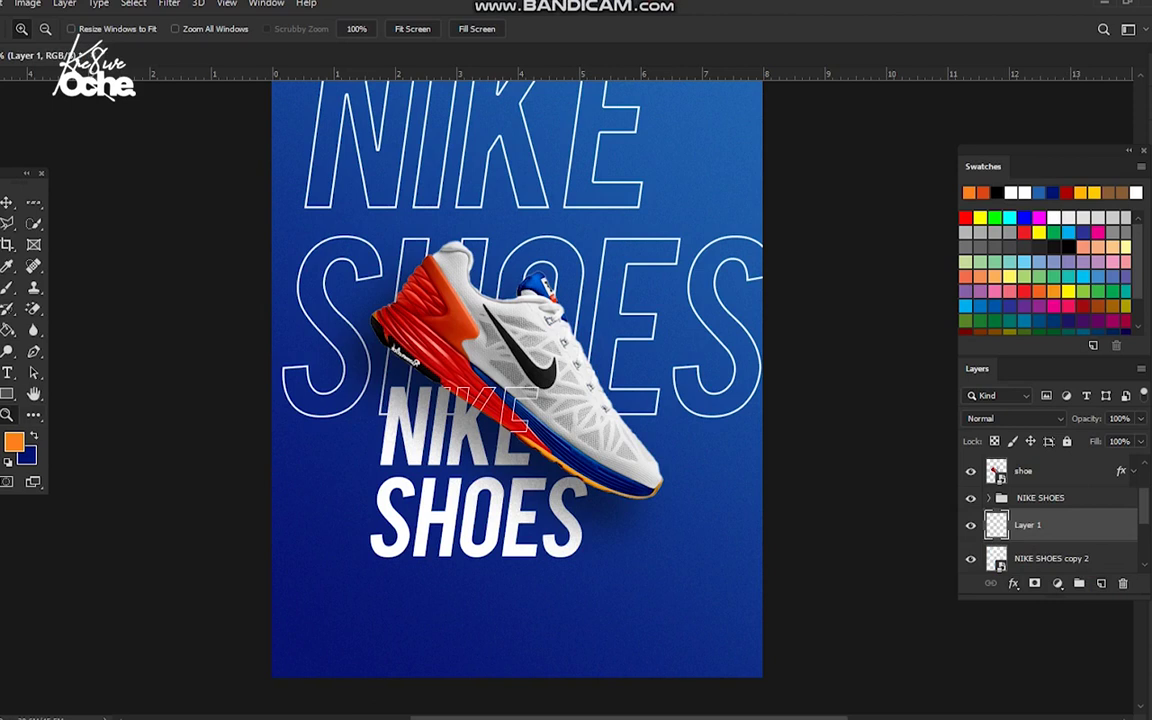
pyautogui.rightClick(7, 393)
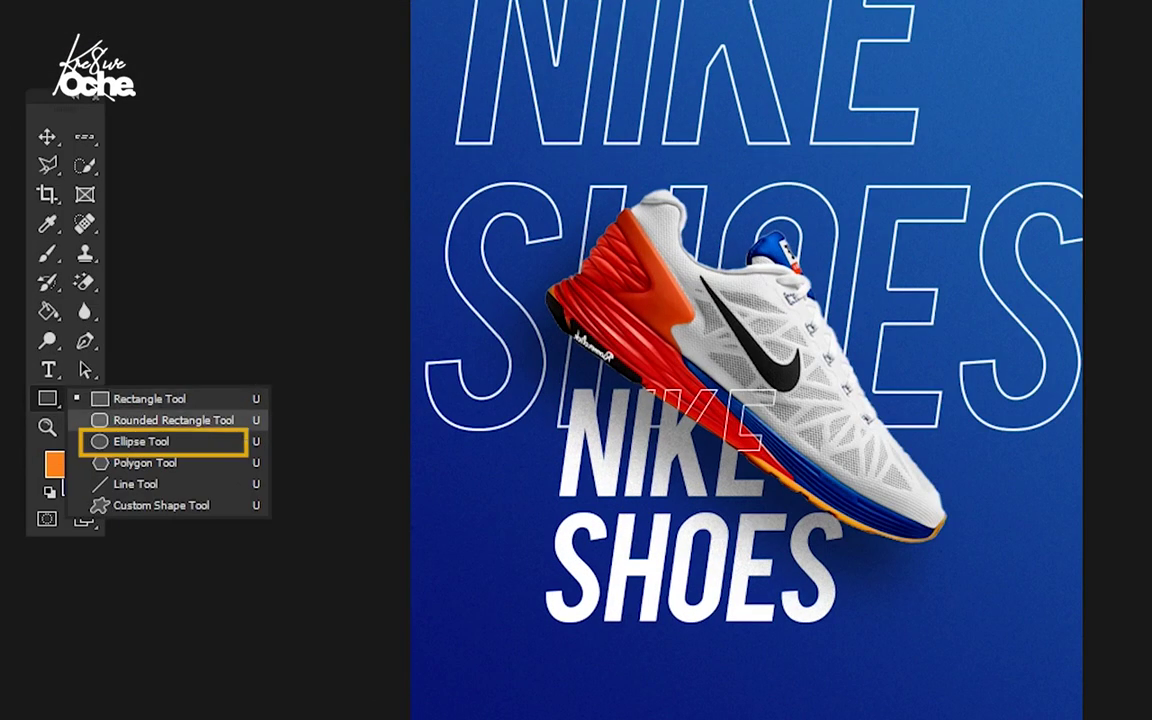
pyautogui.click(141, 441)
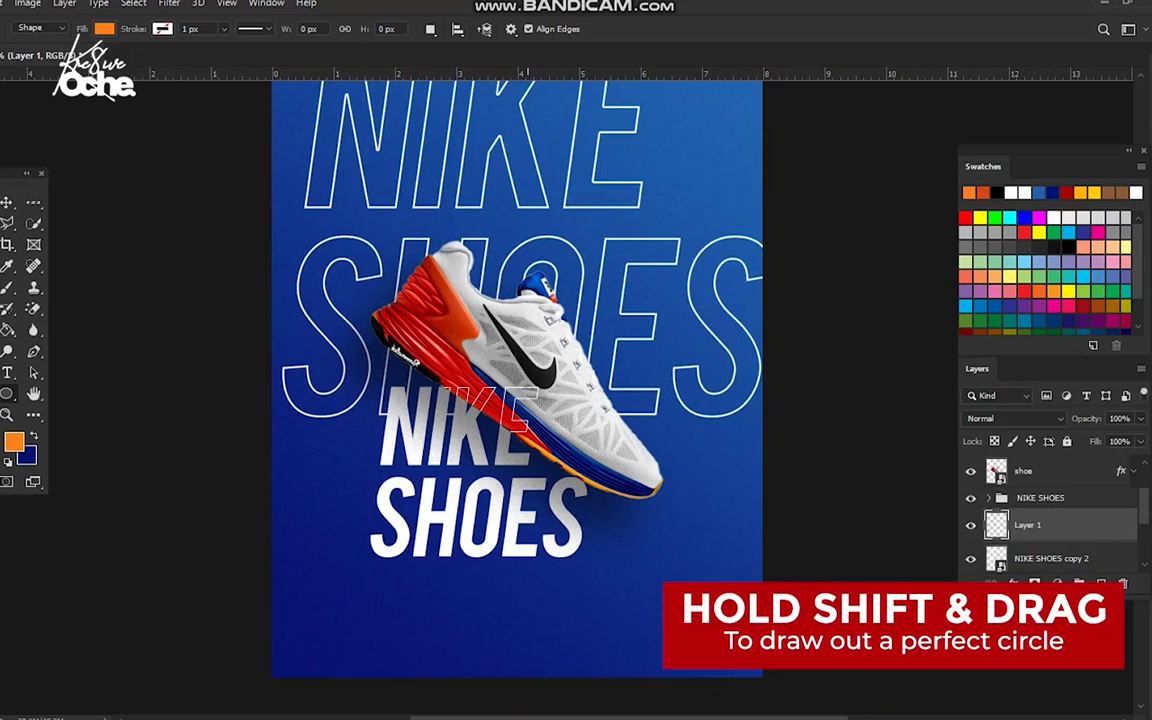
pyautogui.moveTo(528, 222); pyautogui.dragTo(660, 356)
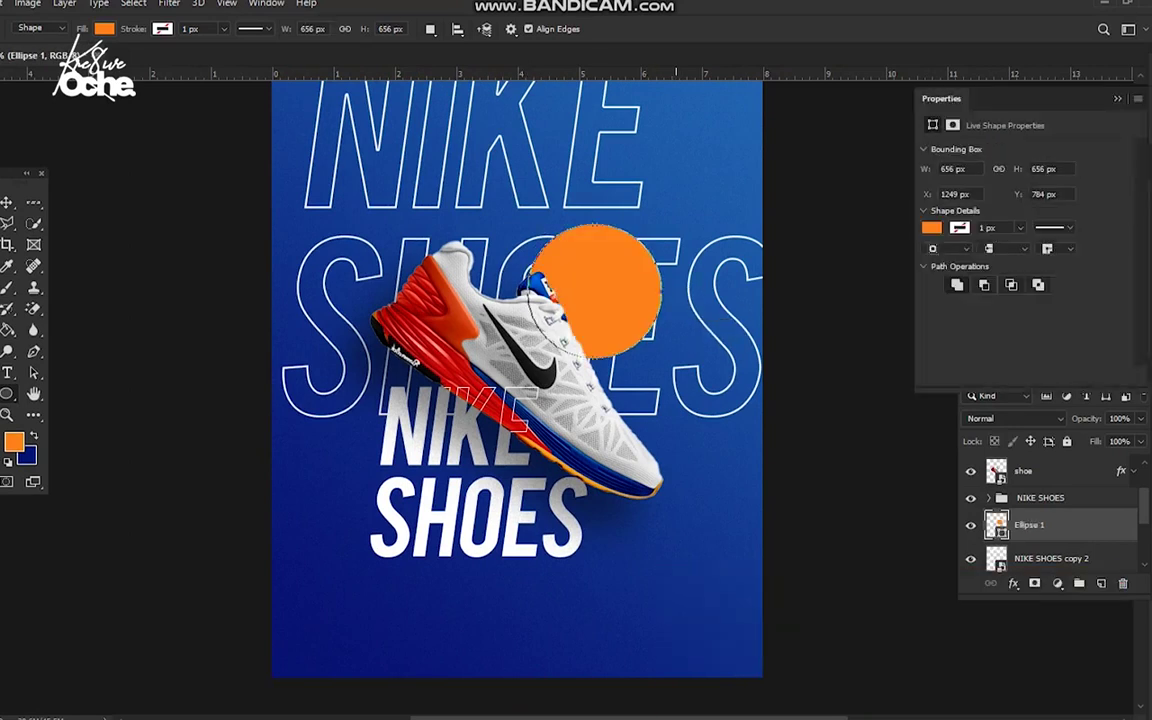
# Move the orange circle behind the shoe's toe and scale it down to about 384 px wide
pyautogui.press('v')
pyautogui.moveTo(597, 226); pyautogui.dragTo(661, 408)
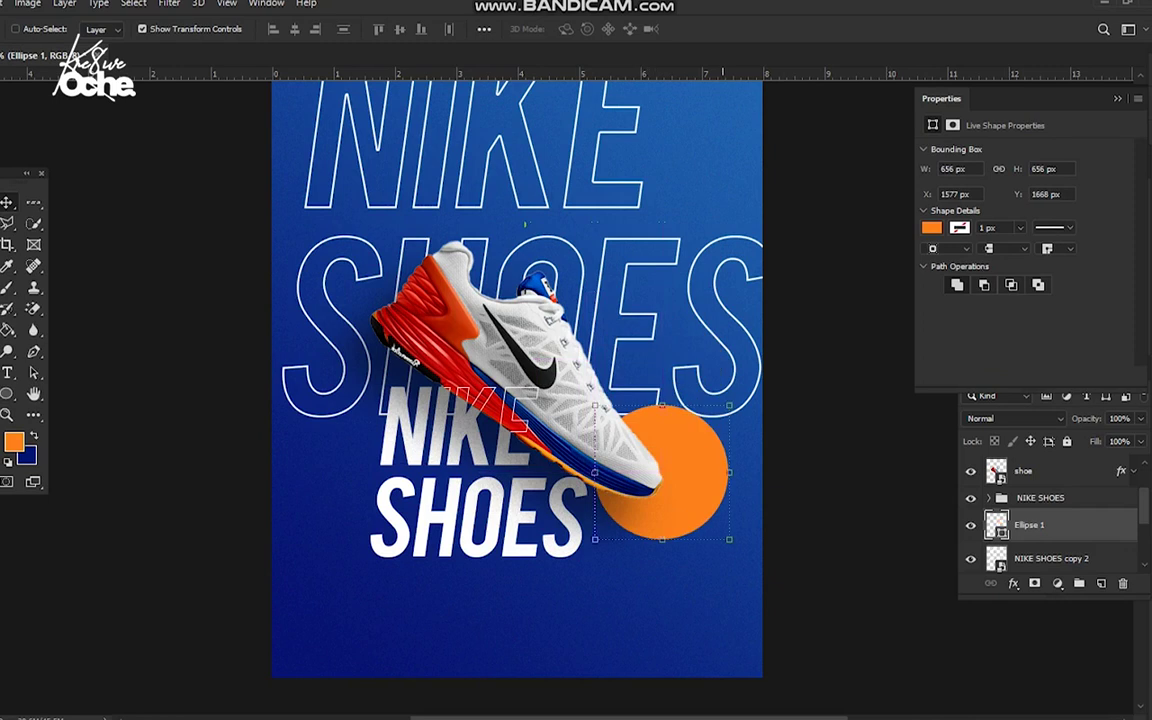
pyautogui.hotkey('ctrl', 't')
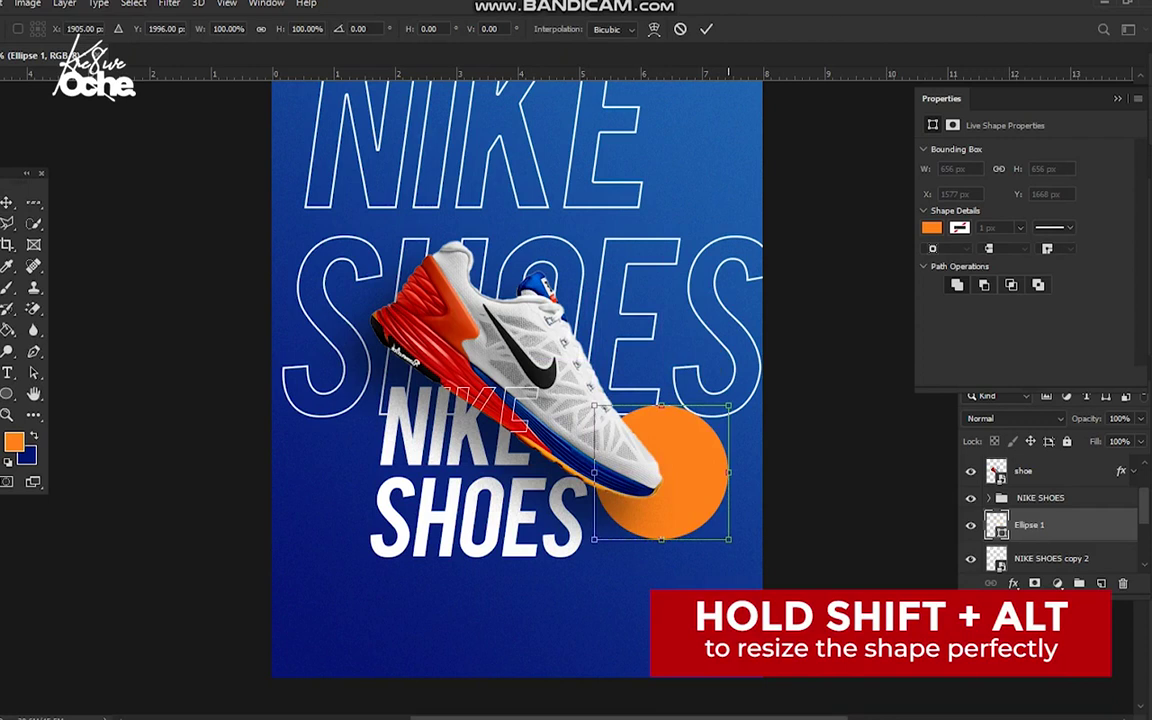
pyautogui.moveTo(728, 408); pyautogui.dragTo(661, 462)
pyautogui.press('Return')
# Add a new empty layer above the color layer
pyautogui.press('z')
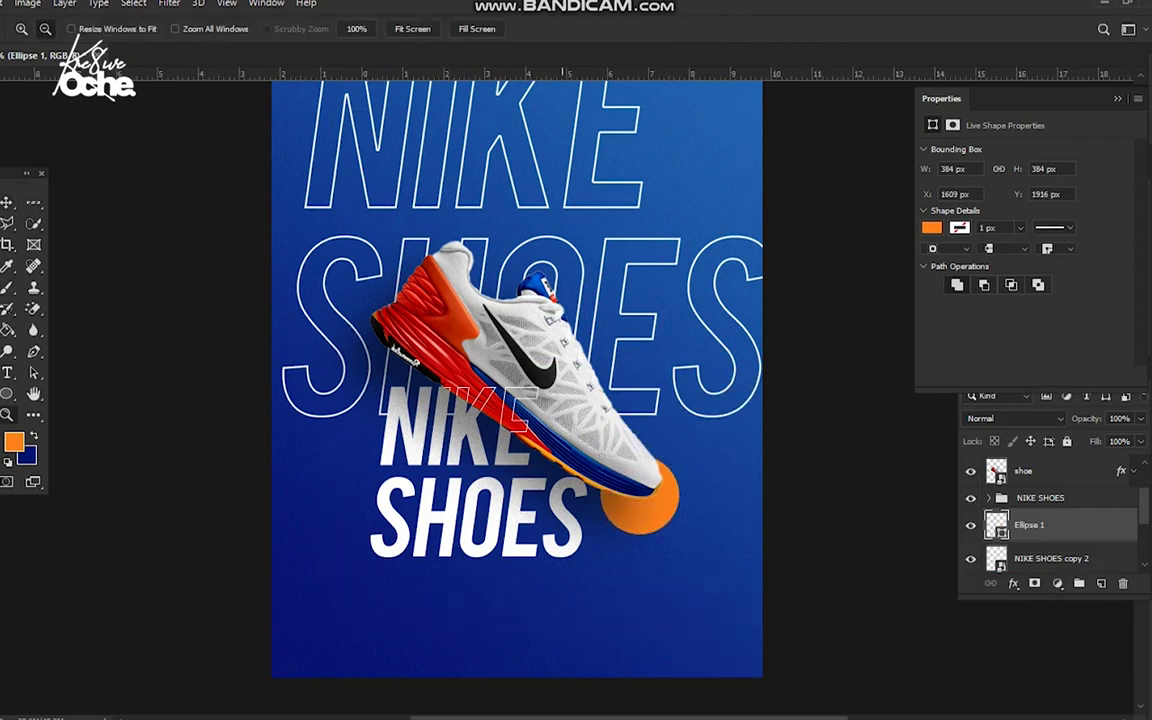
pyautogui.keyDown('alt'); pyautogui.click(503, 328); pyautogui.keyUp('alt')
pyautogui.click(503, 372)
pyautogui.moveTo(503, 372); pyautogui.dragTo(545, 355)
pyautogui.scroll(2, 1050, 515)
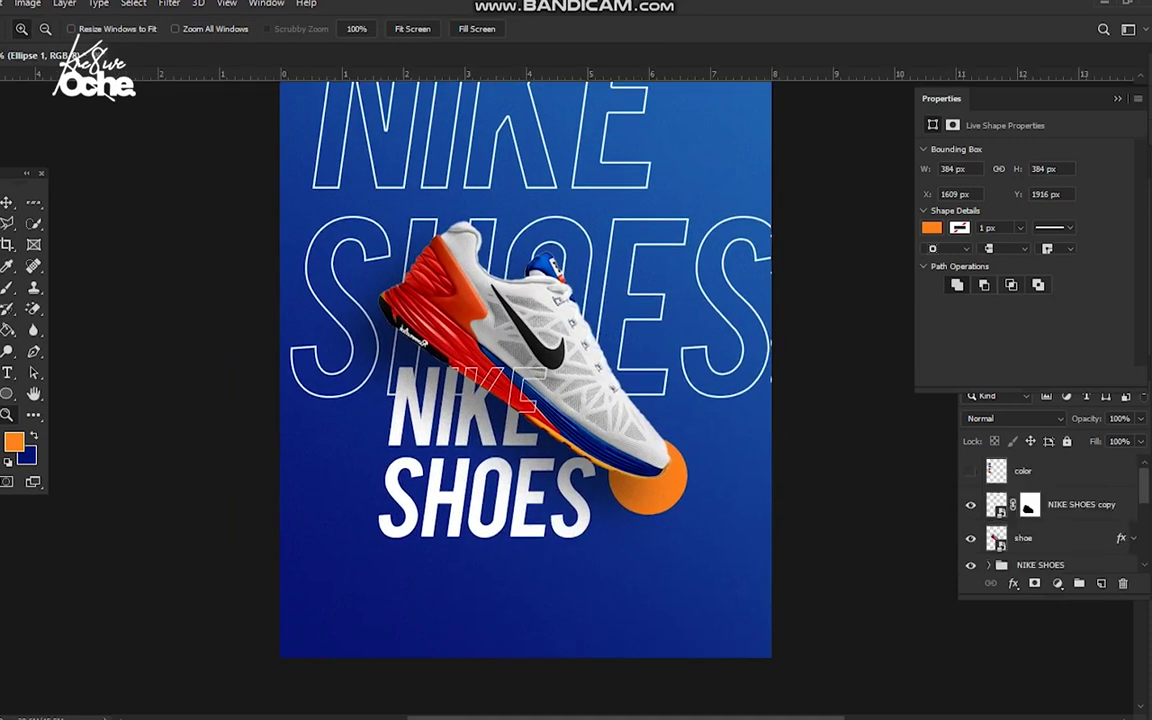
pyautogui.click(1050, 471)
pyautogui.hotkey('ctrl', 'shift', 'alt', 'n')
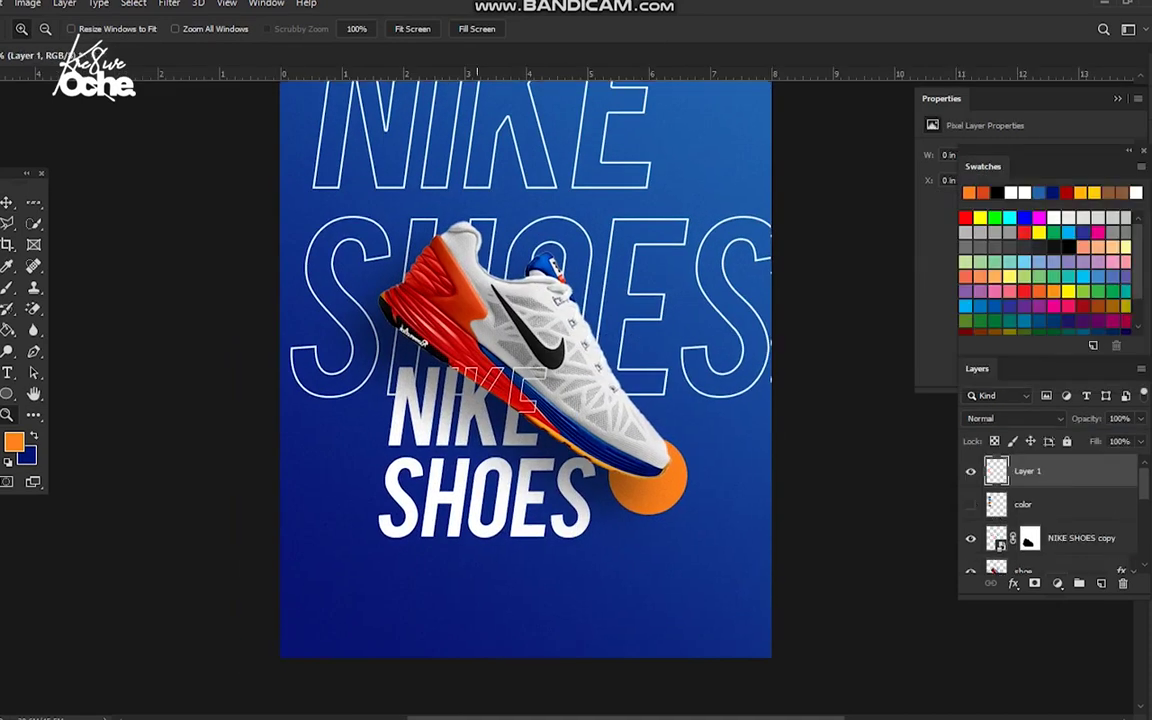
# Set the foreground colour to white, ffffff
pyautogui.click(14, 441)
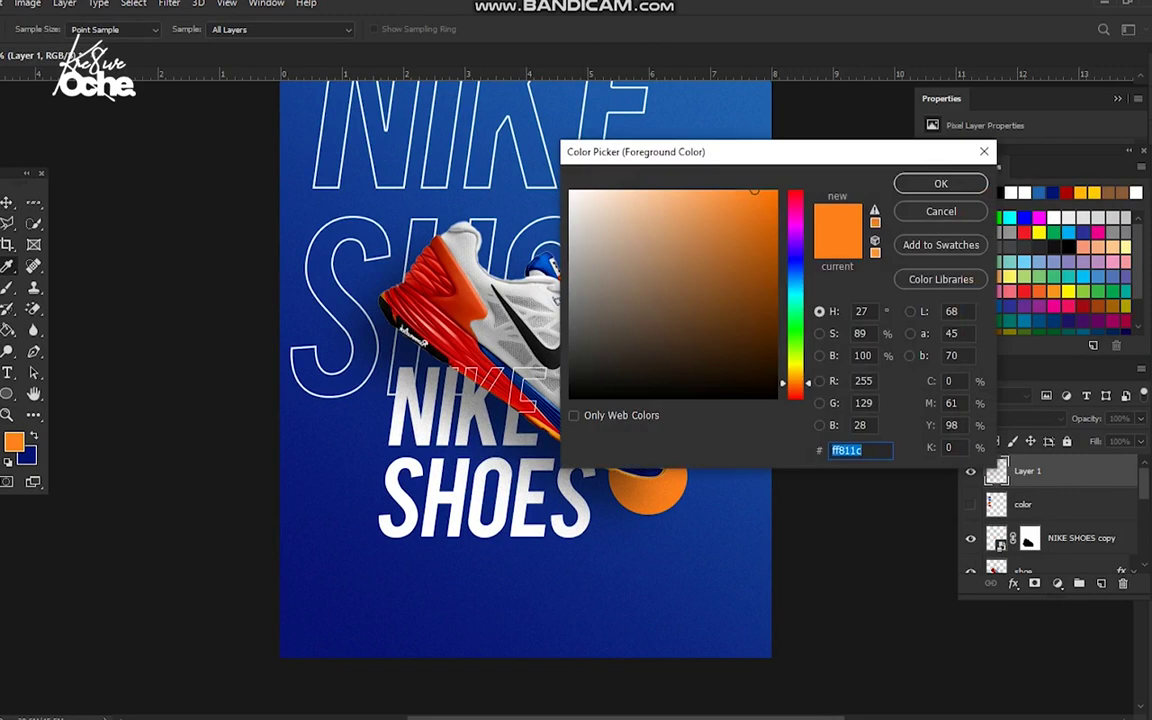
pyautogui.write('ffffff')
pyautogui.hotkey('ctrl', 'a')
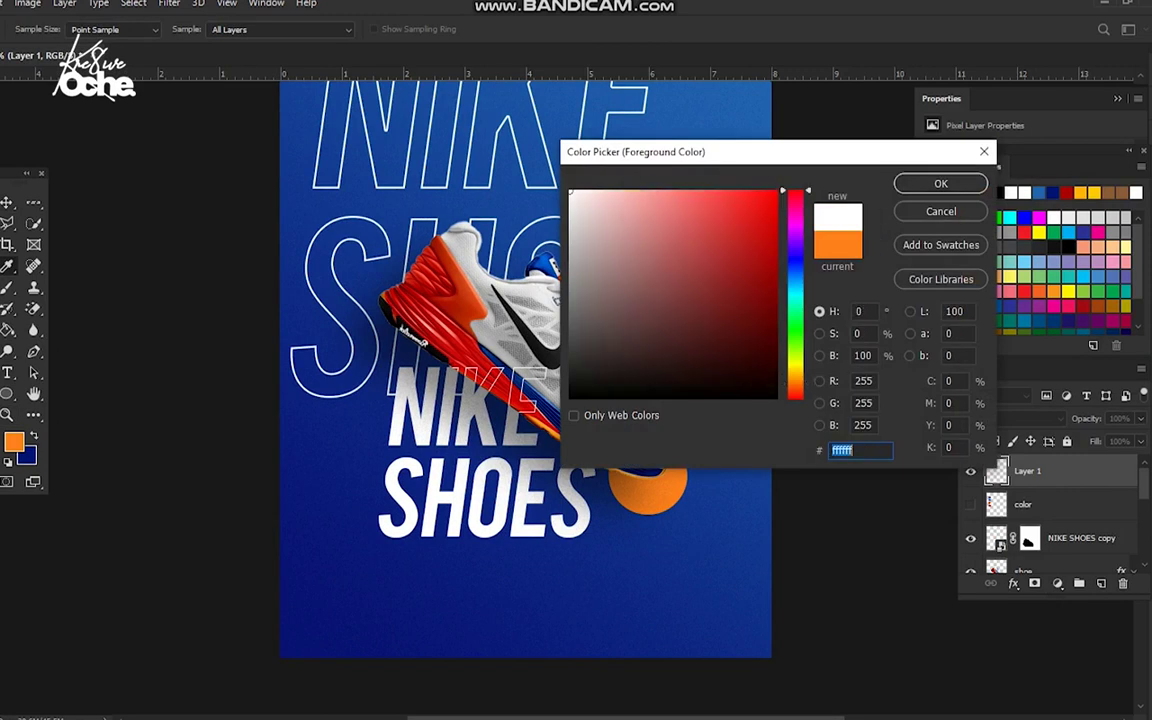
pyautogui.press('Return')
pyautogui.press('t')
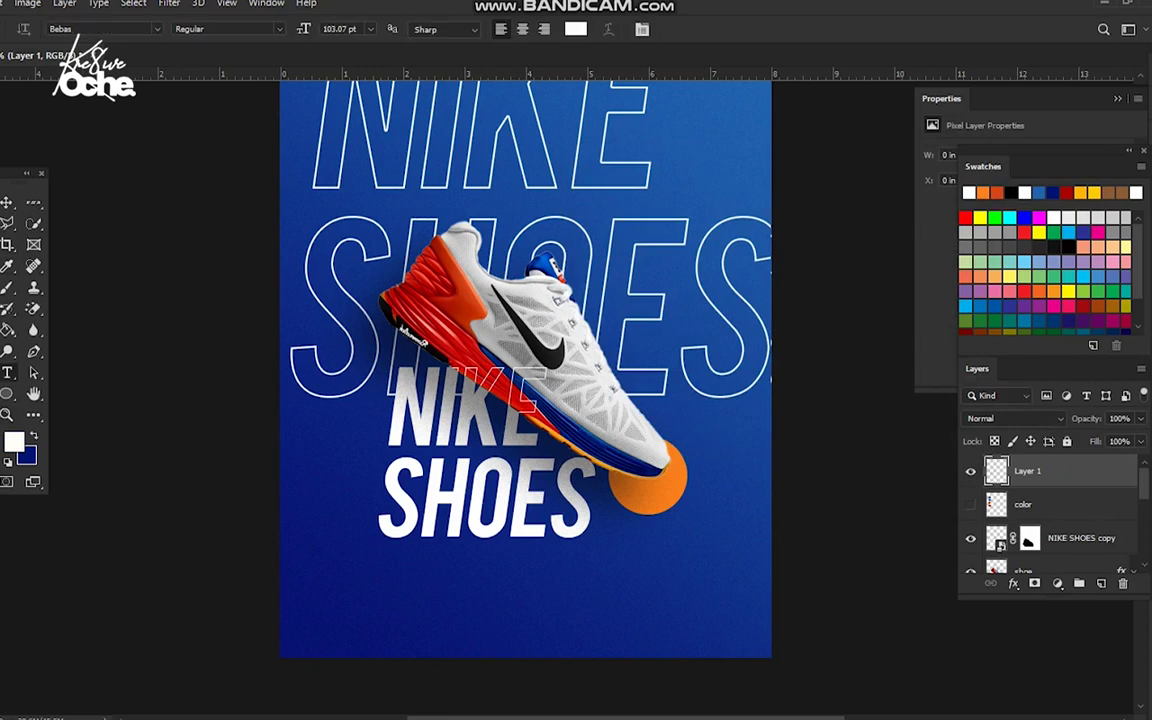
pyautogui.click(417, 603)
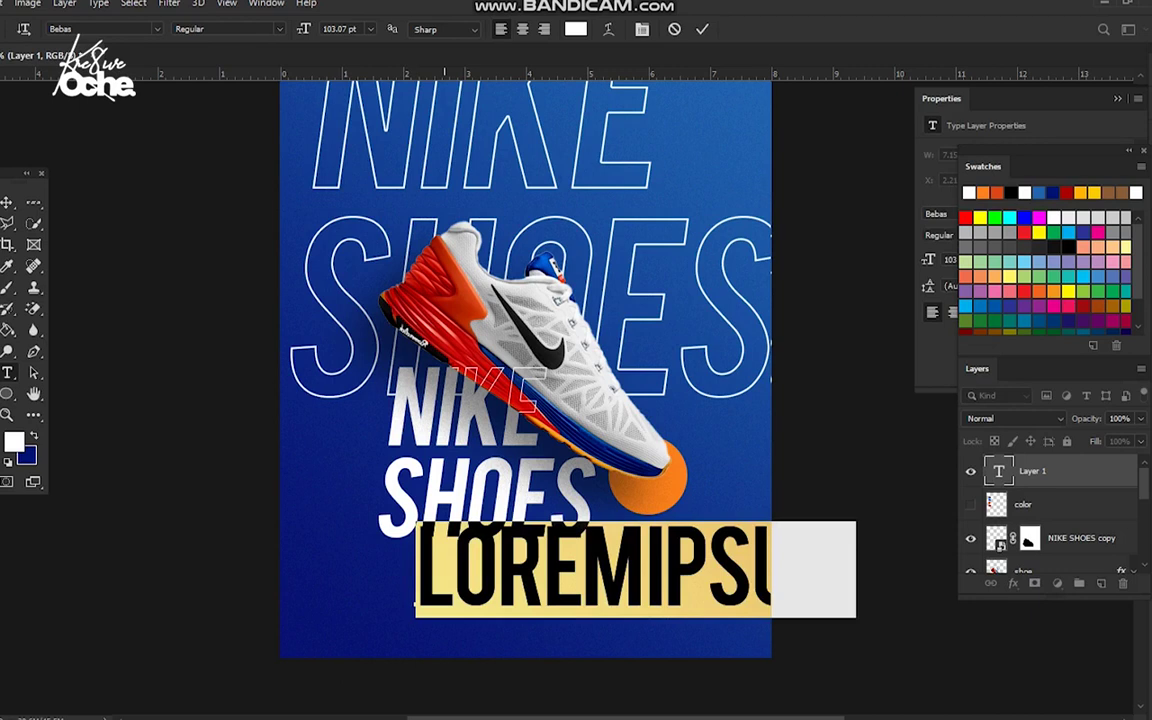
pyautogui.write('www')
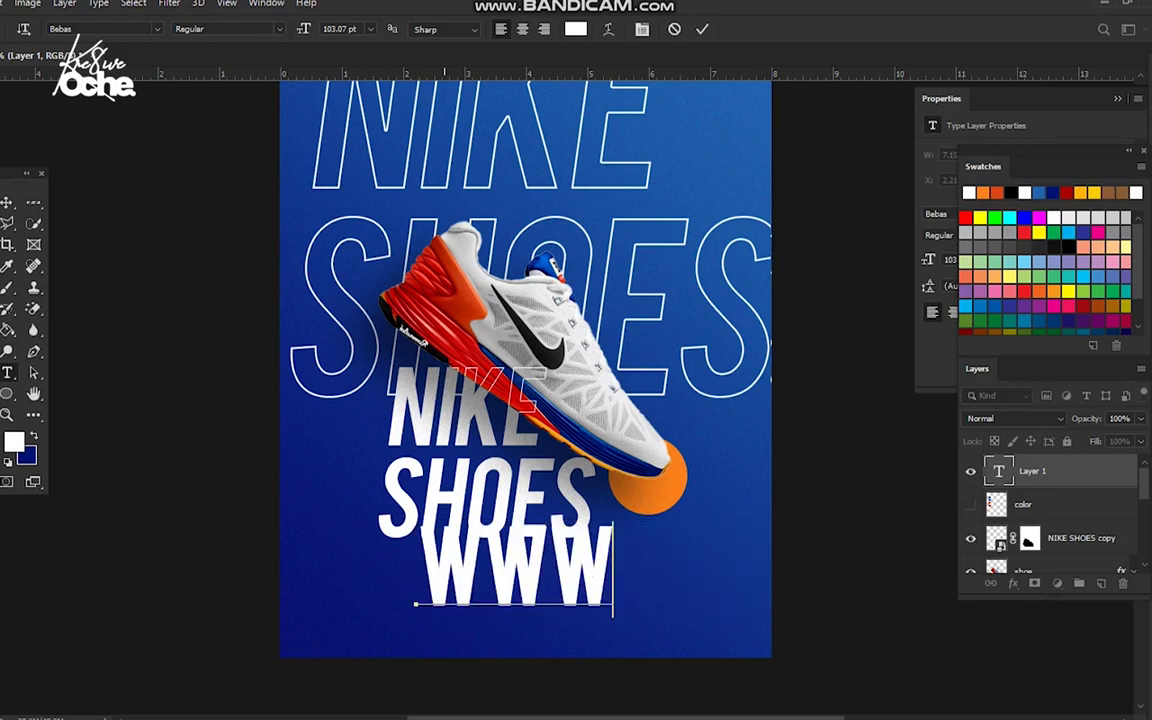
pyautogui.write('.miki')
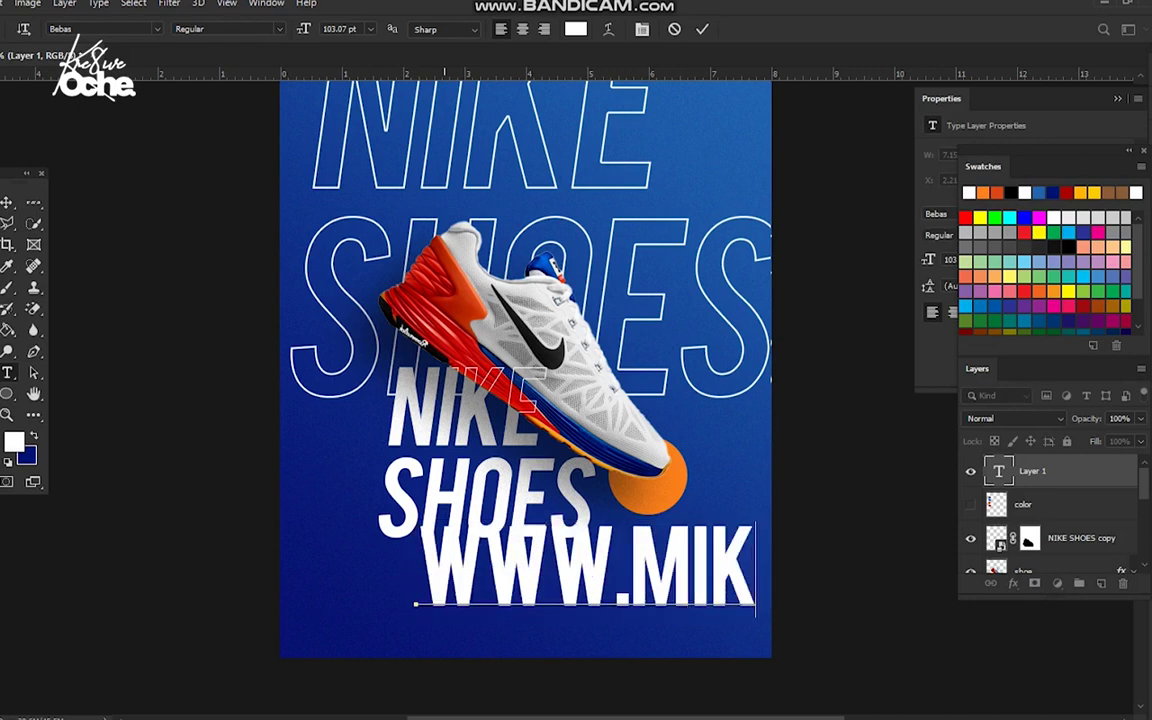
pyautogui.write('.com')
pyautogui.hotkey('ctrl', 'a')
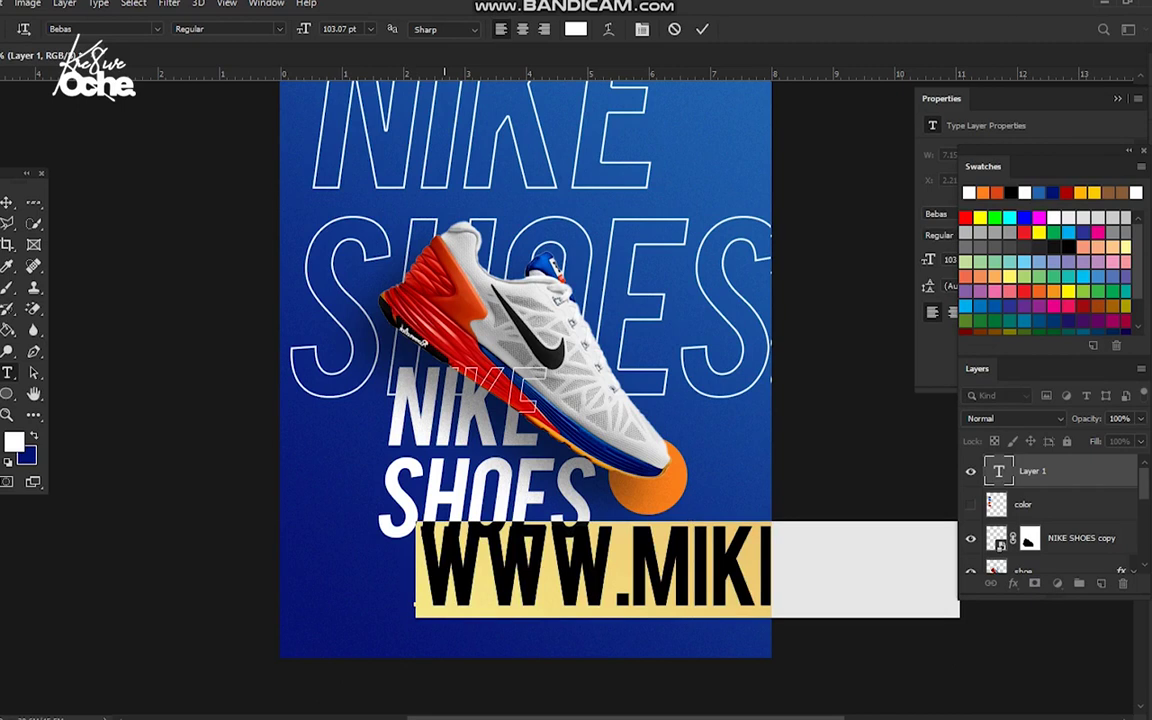
pyautogui.write('www.ni')
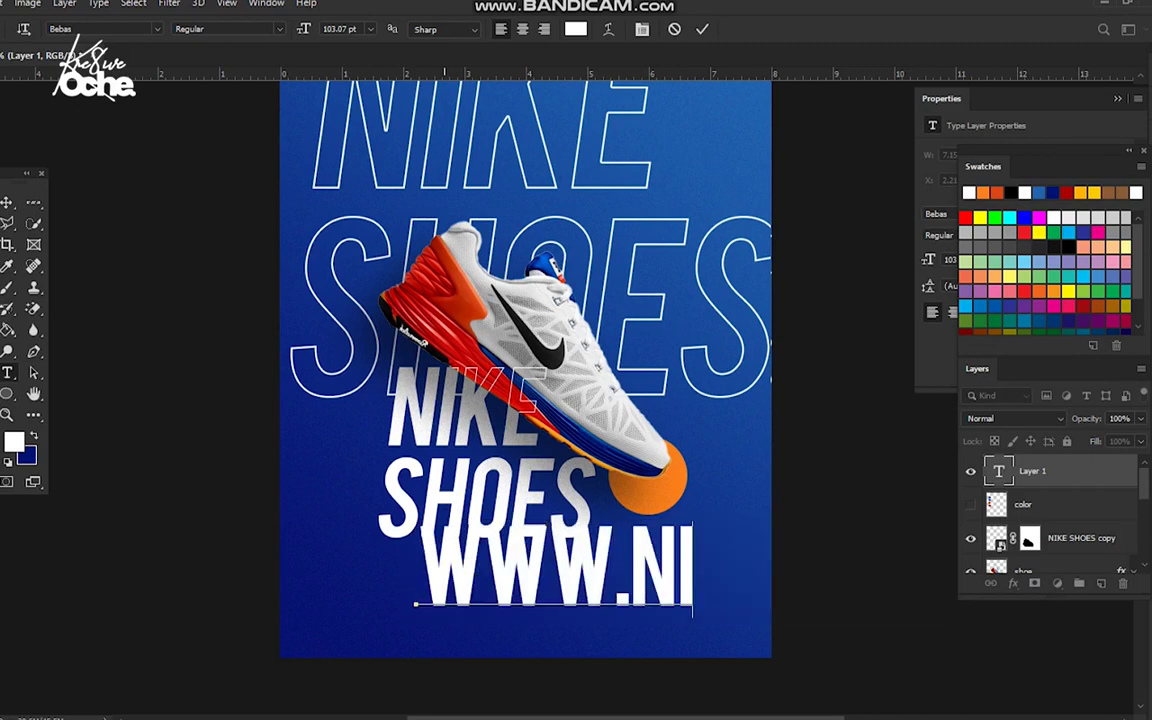
pyautogui.write('ke.com')
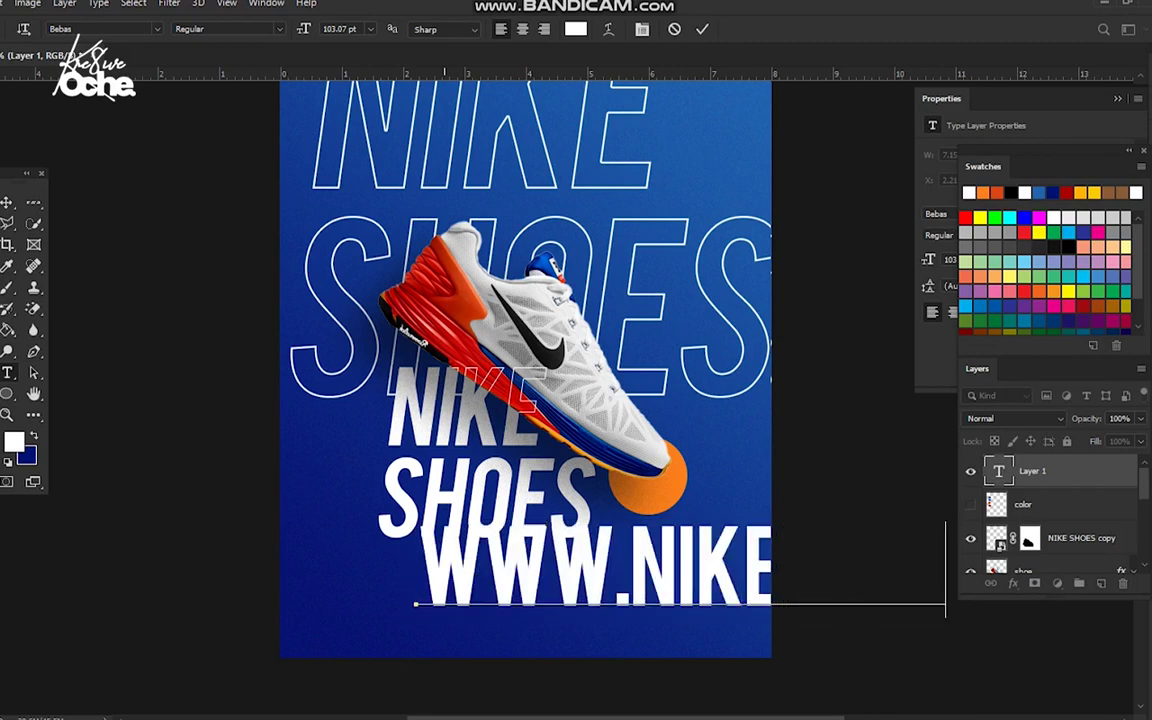
# Change the font of the whole web address line to Poppins Regular
pyautogui.hotkey('ctrl', 'a')
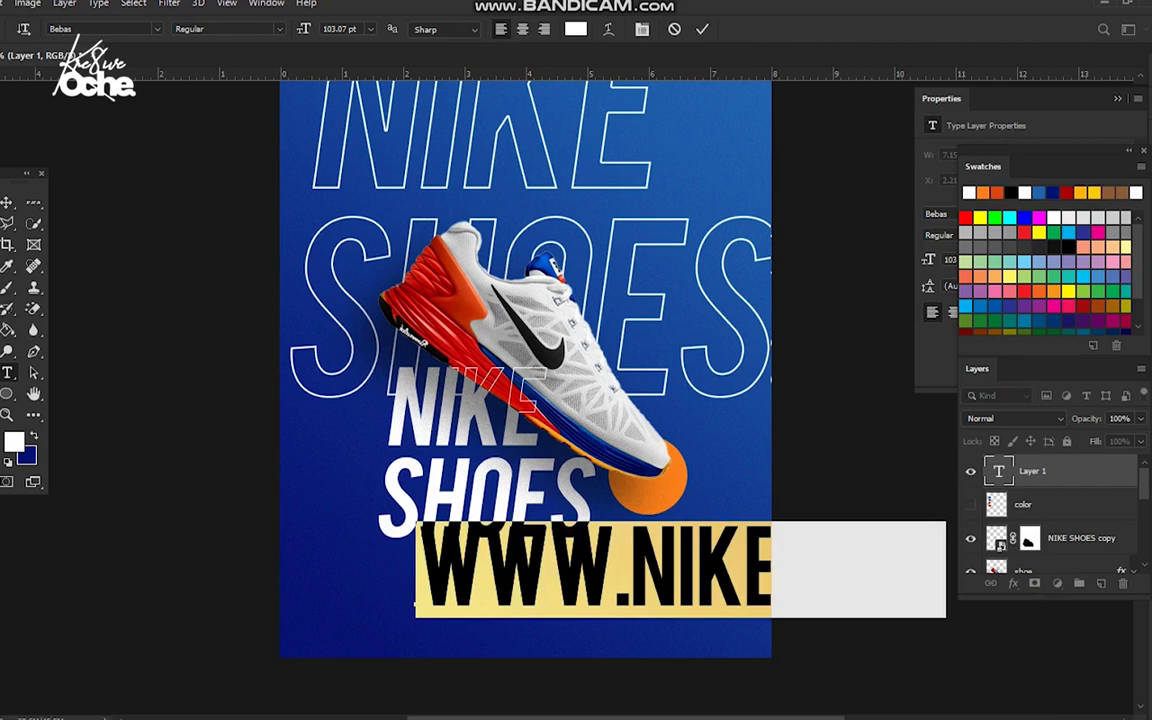
pyautogui.click(157, 29)
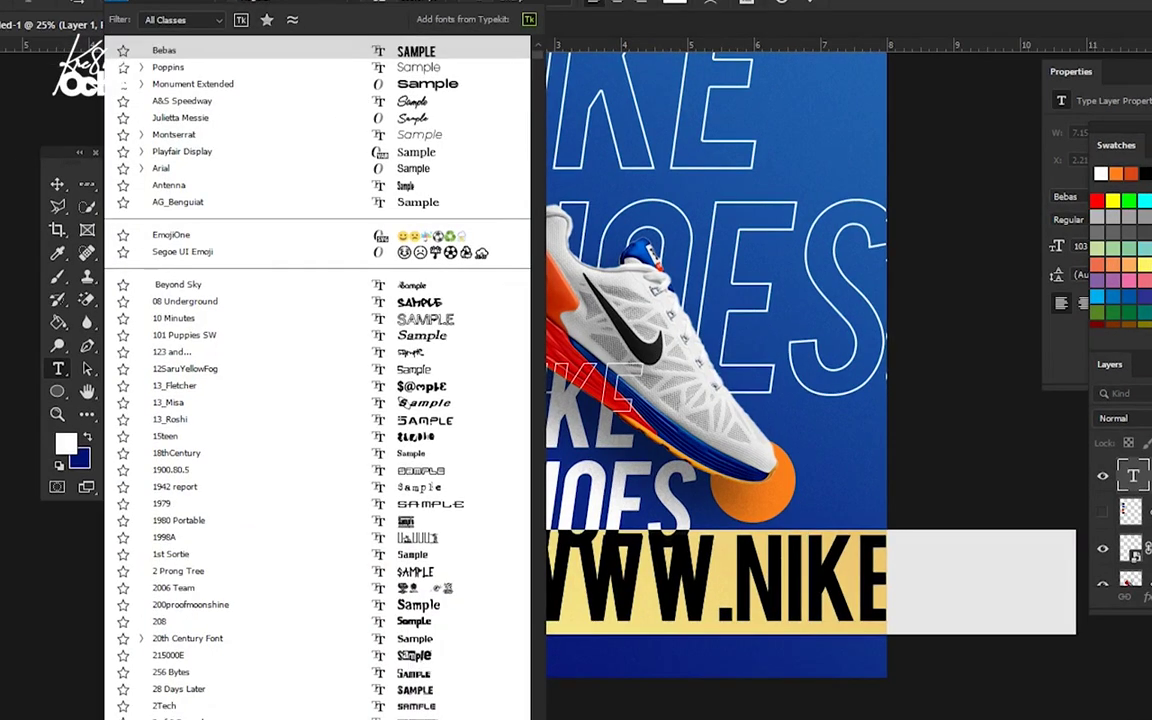
pyautogui.click(168, 67)
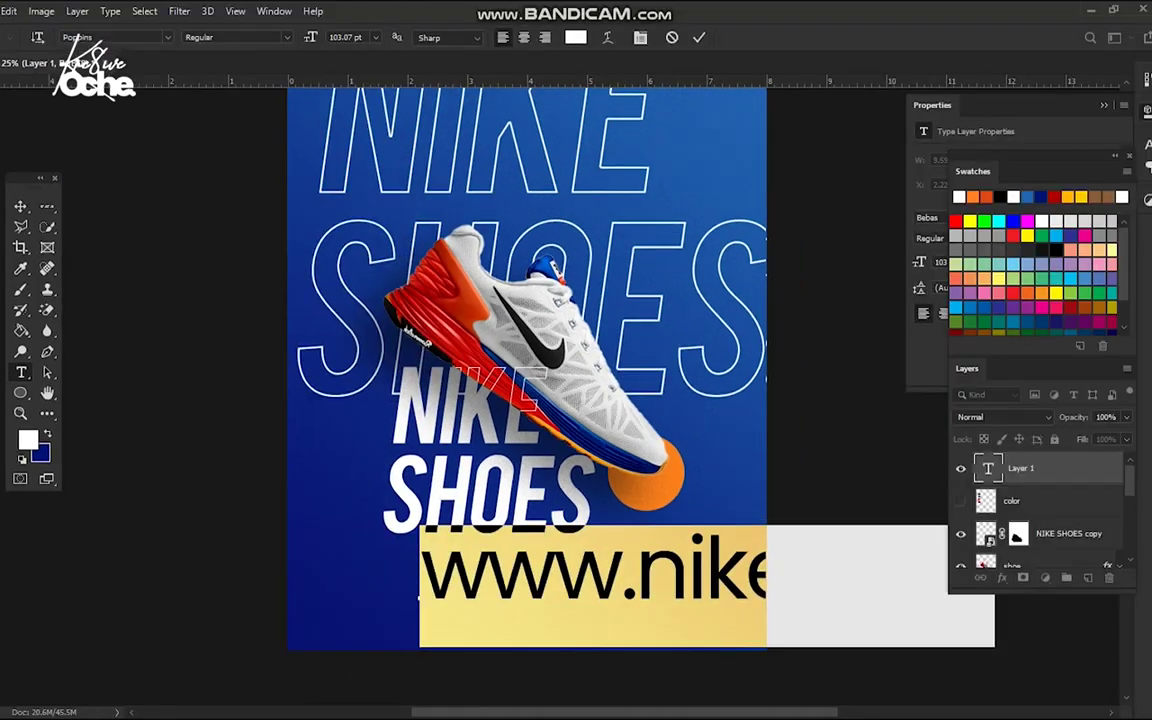
# Reduce the web address text to 12 pt and commit the text edit
pyautogui.moveTo(311, 37); pyautogui.dragTo(287, 37)
pyautogui.hotkey('ctrl', 'alt', 'shift', ',')
pyautogui.hotkey('ctrl', 'alt', 'shift', ',')
pyautogui.hotkey('ctrl', 'alt', 'shift', ',')
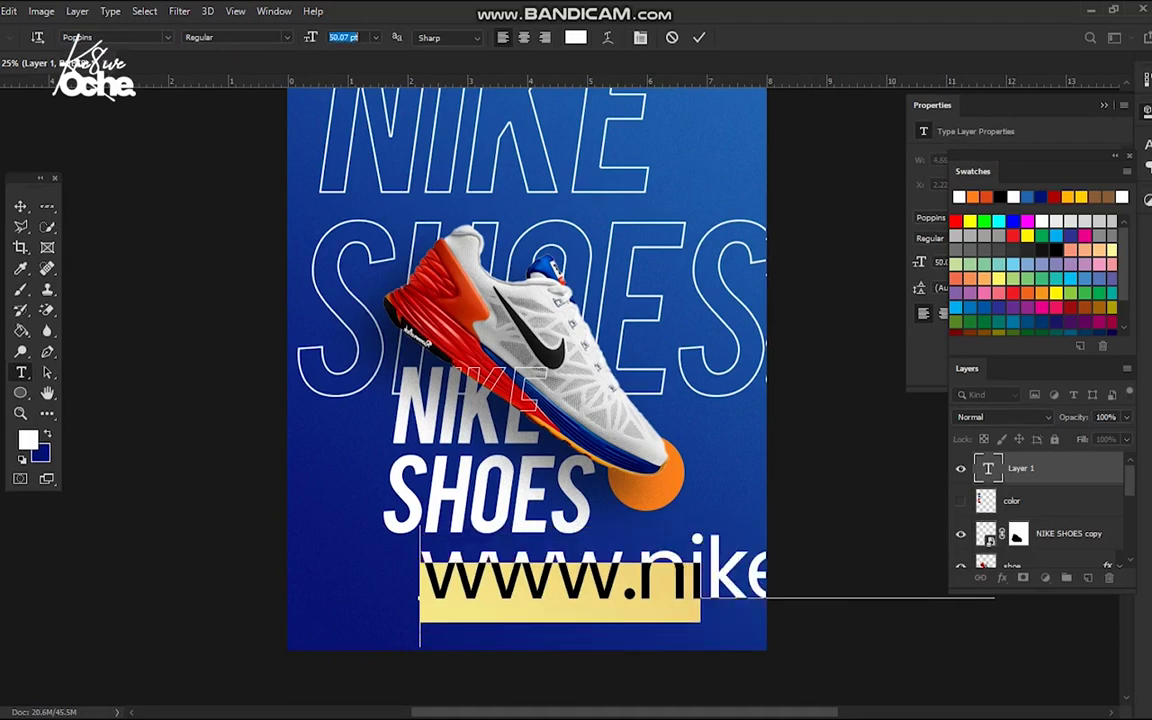
pyautogui.press('Return')
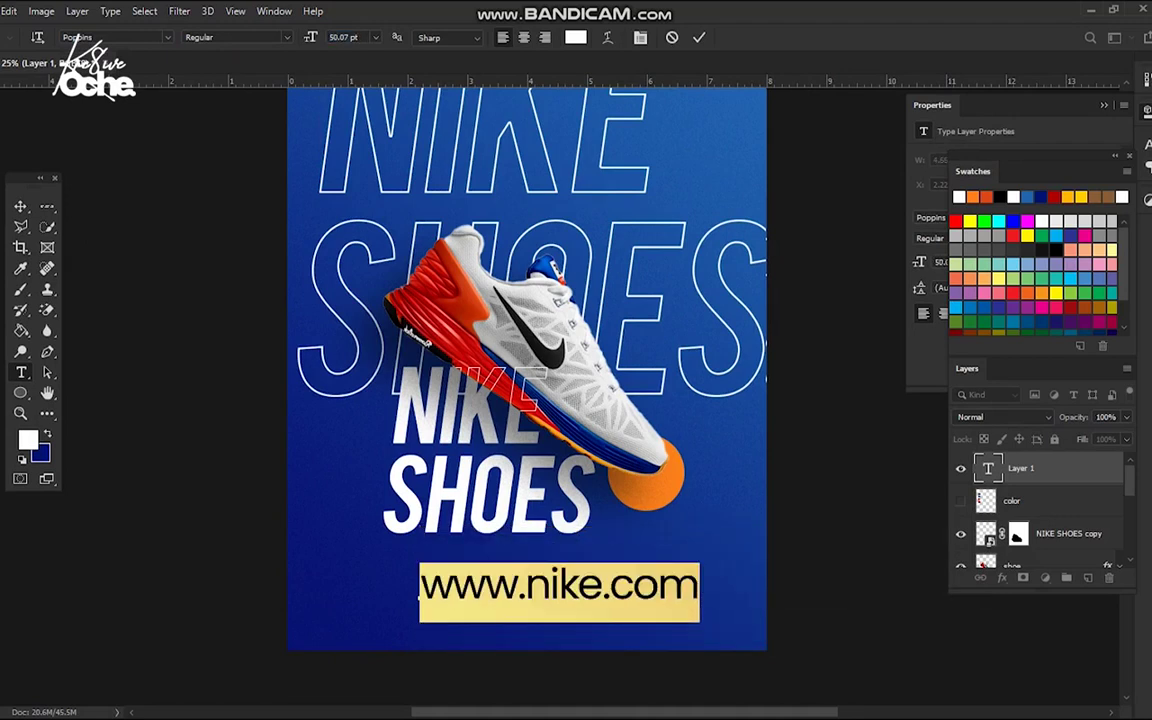
pyautogui.hotkey('ctrl', 'a')
pyautogui.write('12')
pyautogui.press('Return')
pyautogui.press('Return')
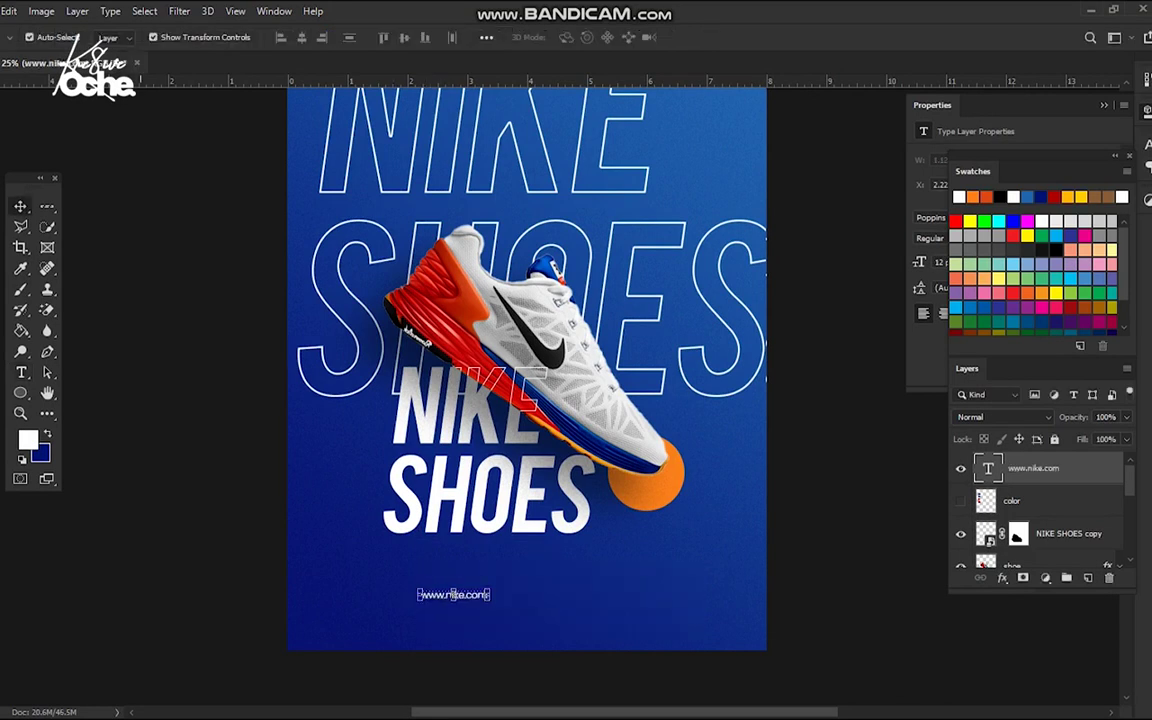
pyautogui.moveTo(484, 500); pyautogui.dragTo(543, 492)
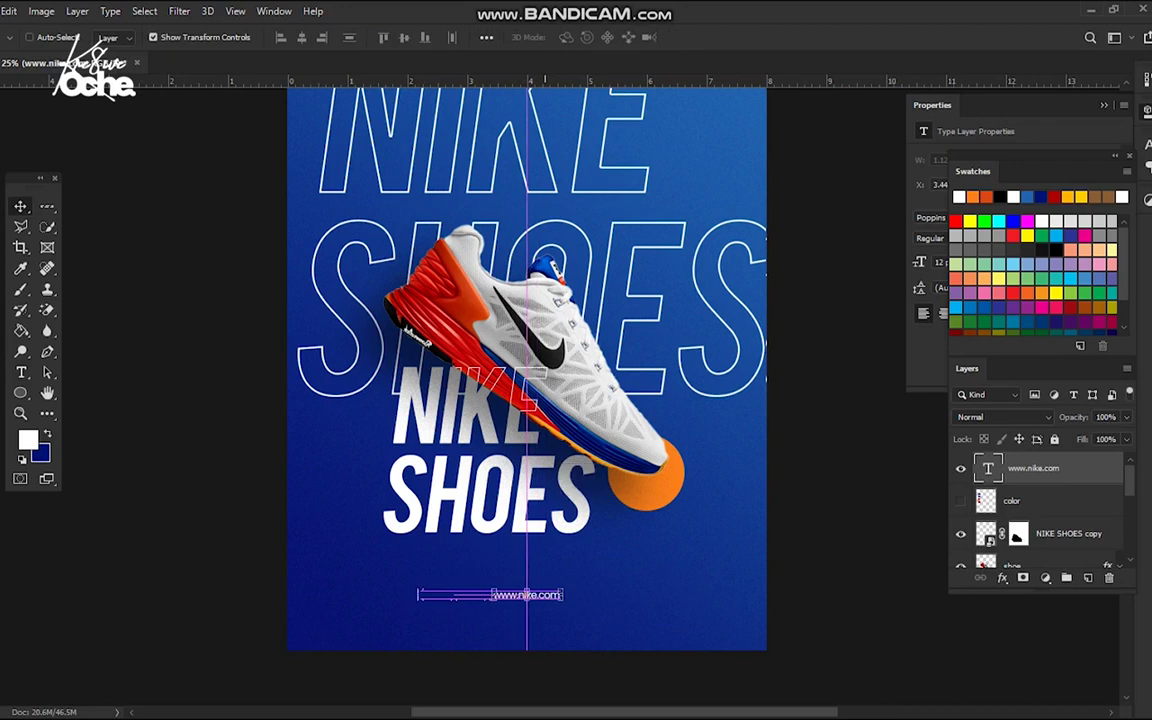
pyautogui.press('z')
pyautogui.hotkey('ctrl', '-')
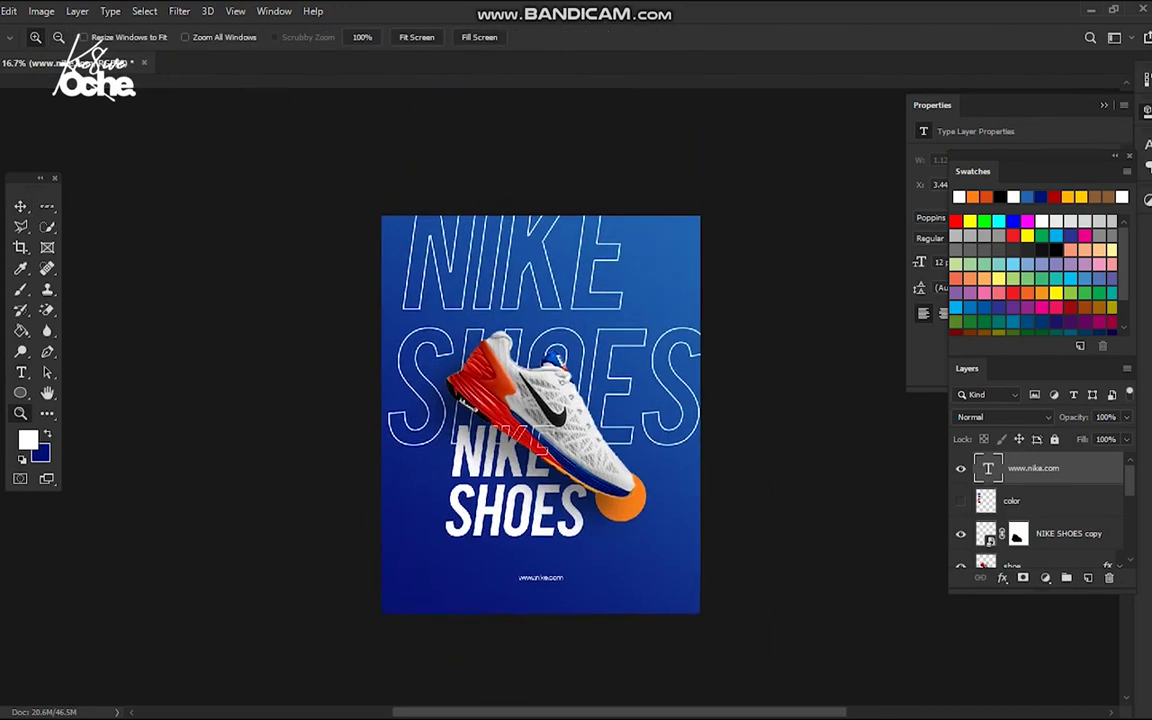
pyautogui.hotkey('ctrl', '+')
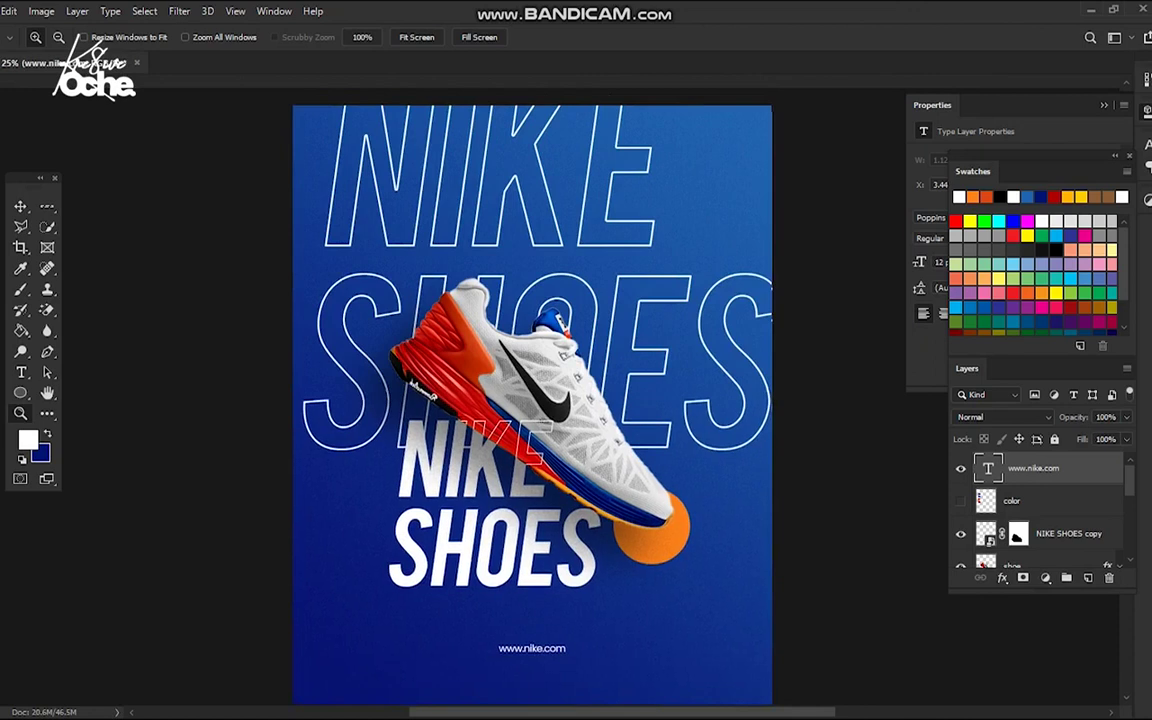
pyautogui.hotkey('ctrl', 'r')
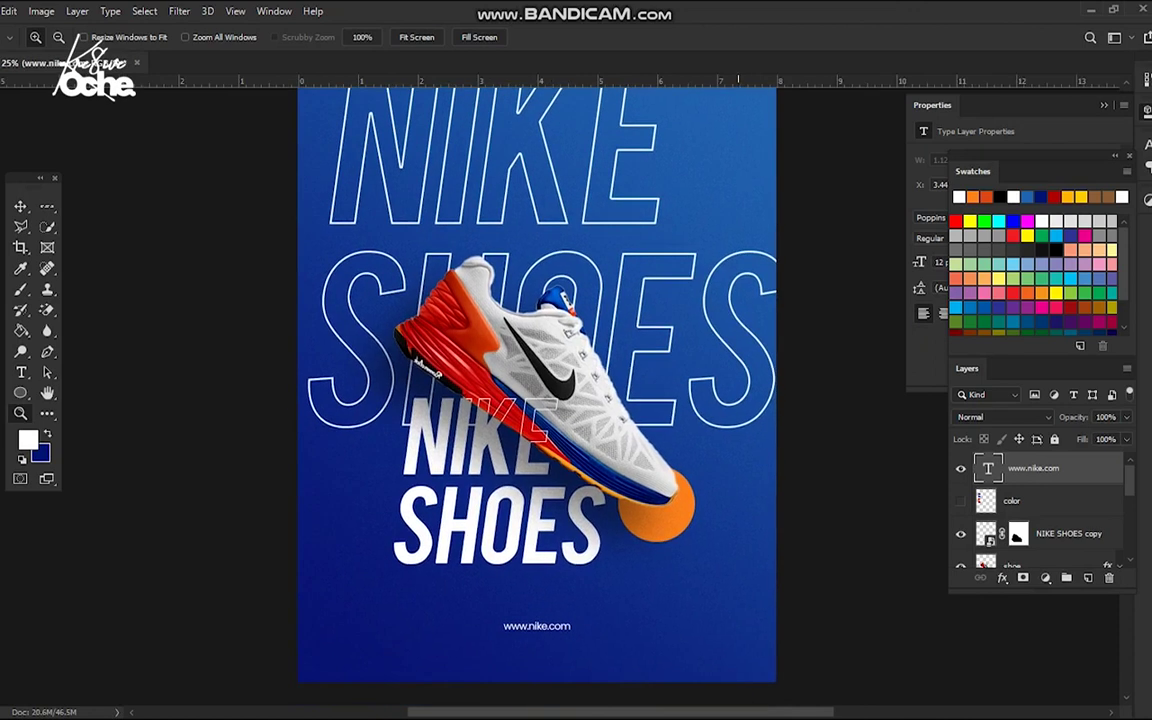
pyautogui.press('v')
pyautogui.moveTo(535, 489)
pyautogui.mouseDown()
pyautogui.moveTo(546, 489)
pyautogui.moveTo(536, 489)
pyautogui.mouseUp()
# Examine the whole poster at several zoom levels, checking the balance of shoe, lettering, orange circle and web address
pyautogui.press('z')
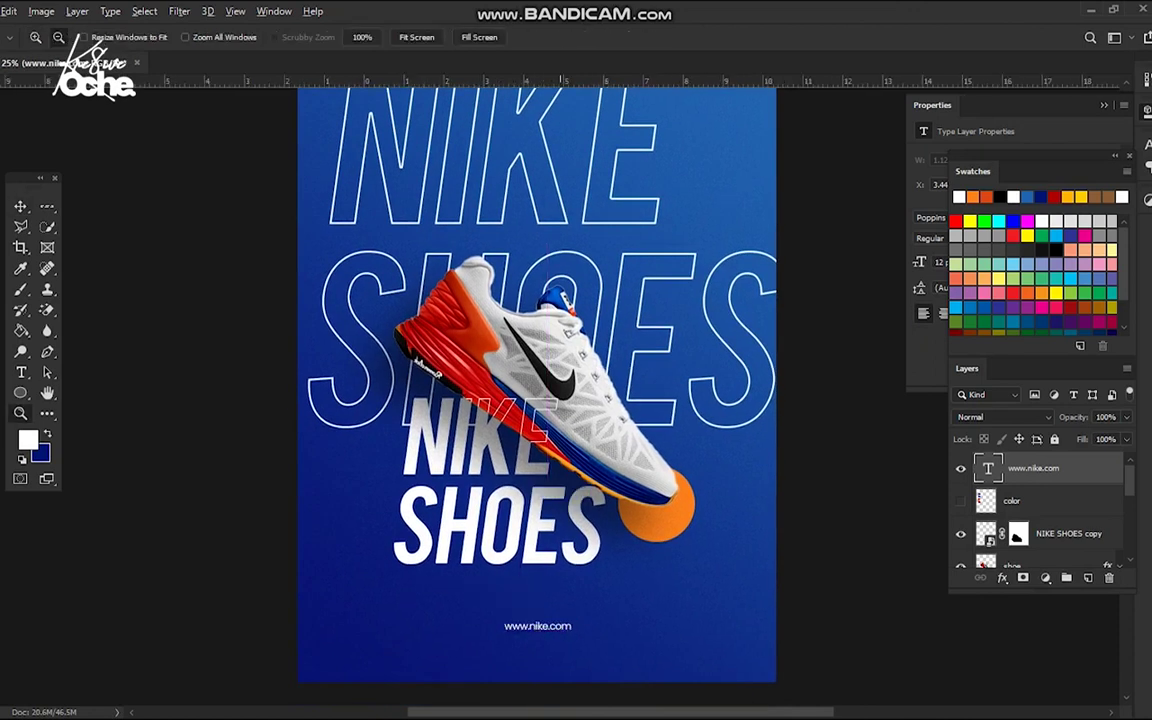
pyautogui.keyDown('alt'); pyautogui.click(561, 490); pyautogui.keyUp('alt')
pyautogui.click(515, 392)
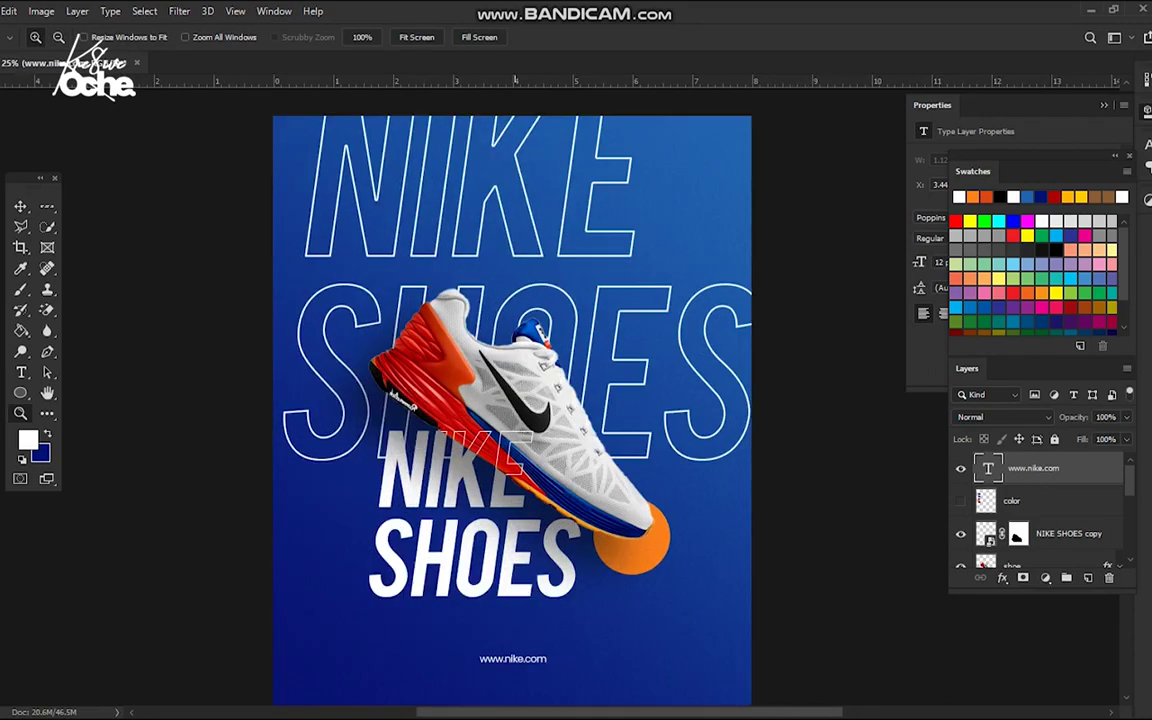
pyautogui.moveTo(515, 392); pyautogui.dragTo(525, 372)
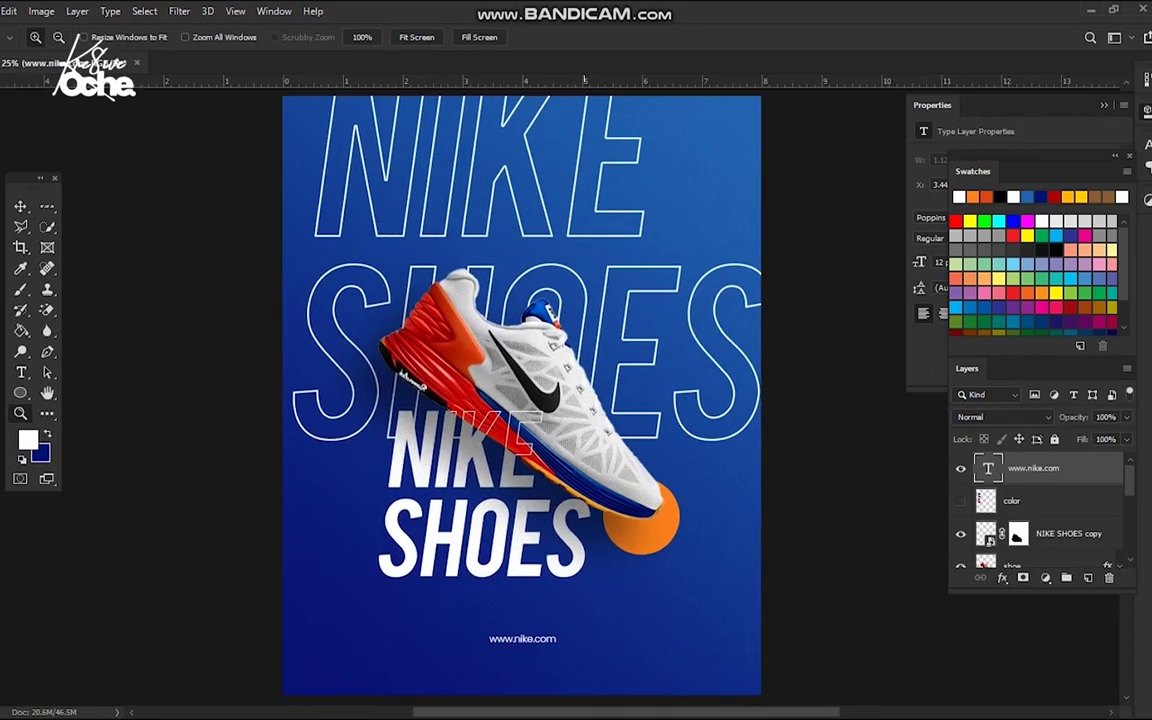
pyautogui.hotkey('ctrl', ';')
pyautogui.hotkey('ctrl', ';')
pyautogui.keyDown('alt'); pyautogui.click(558, 481); pyautogui.keyUp('alt')
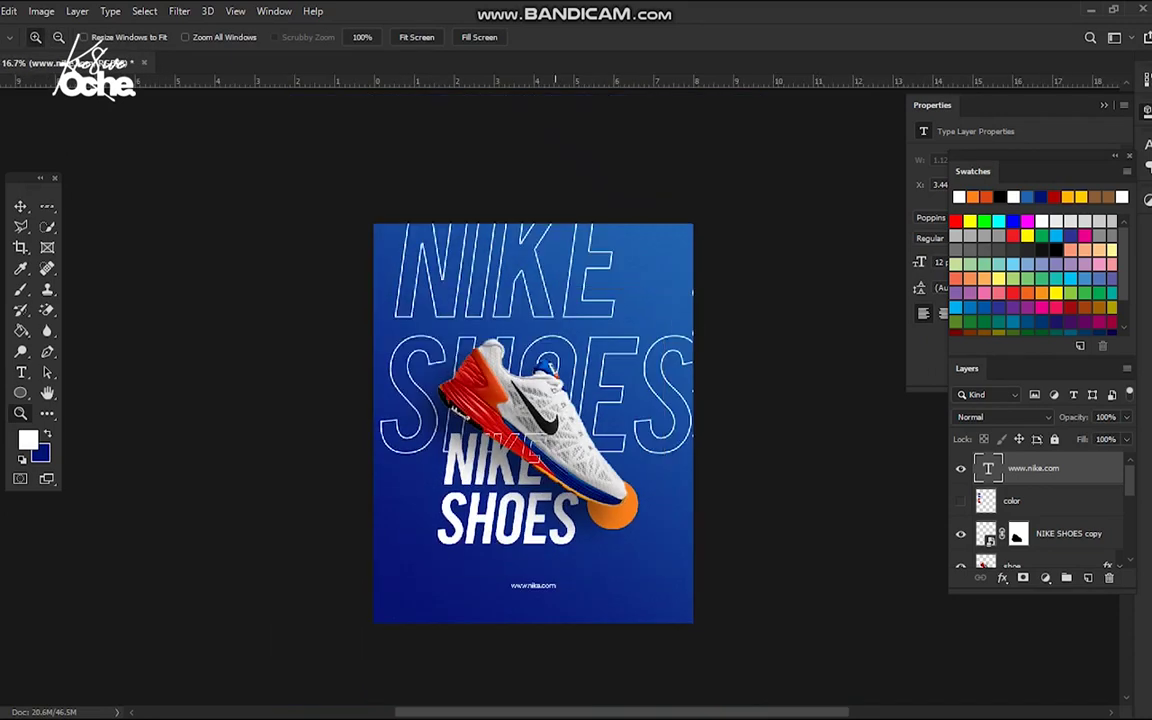
pyautogui.hotkey('ctrl', ';')
pyautogui.hotkey('ctrl', ';')
pyautogui.hotkey('ctrl', '+')
pyautogui.scroll(-2, 551, 463)
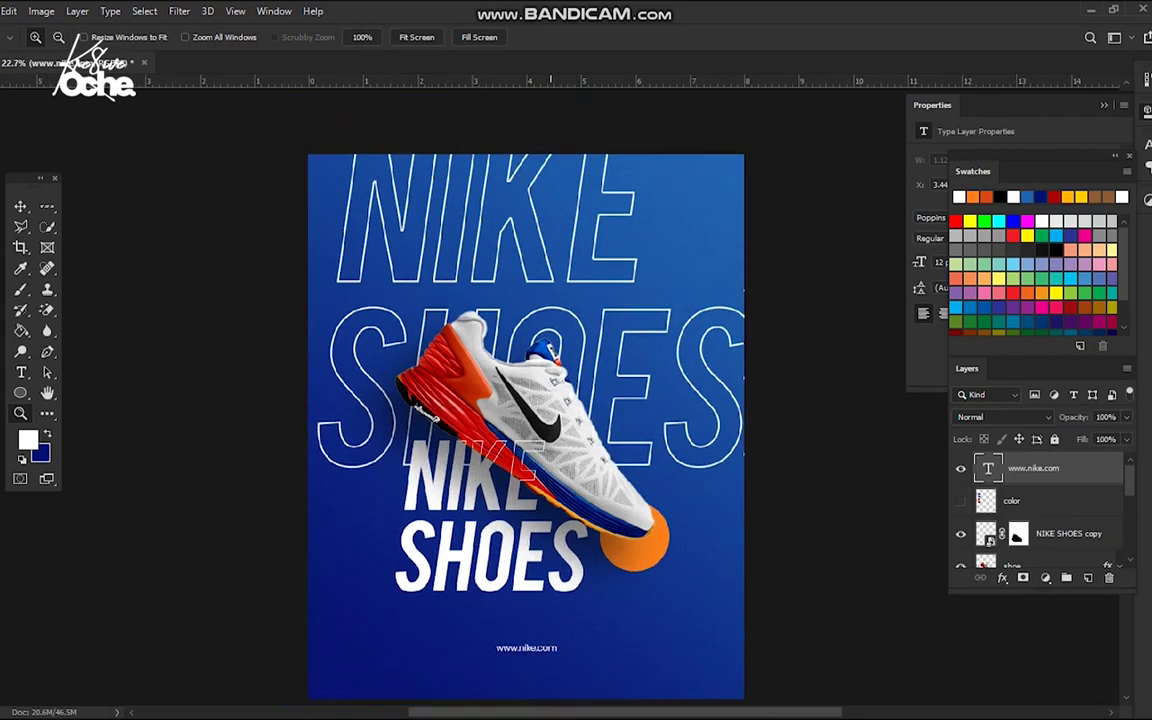
pyautogui.moveTo(546, 462); pyautogui.dragTo(546, 418)
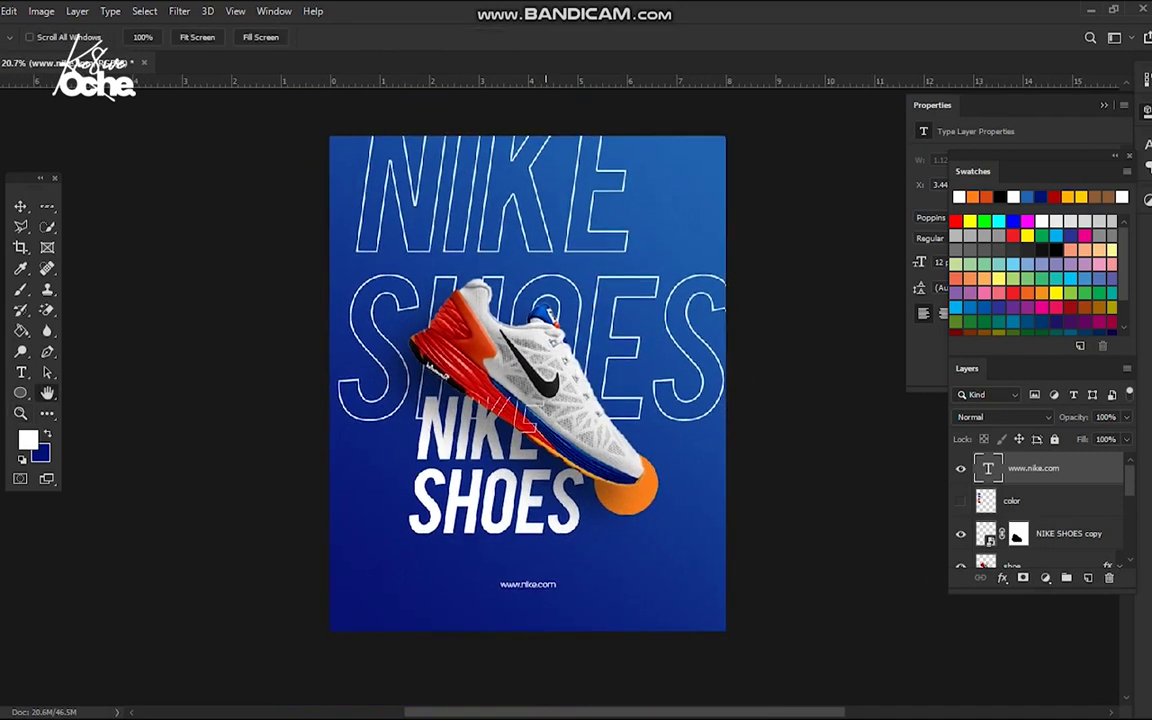
pyautogui.press('z')
pyautogui.hotkey('ctrl', '-')
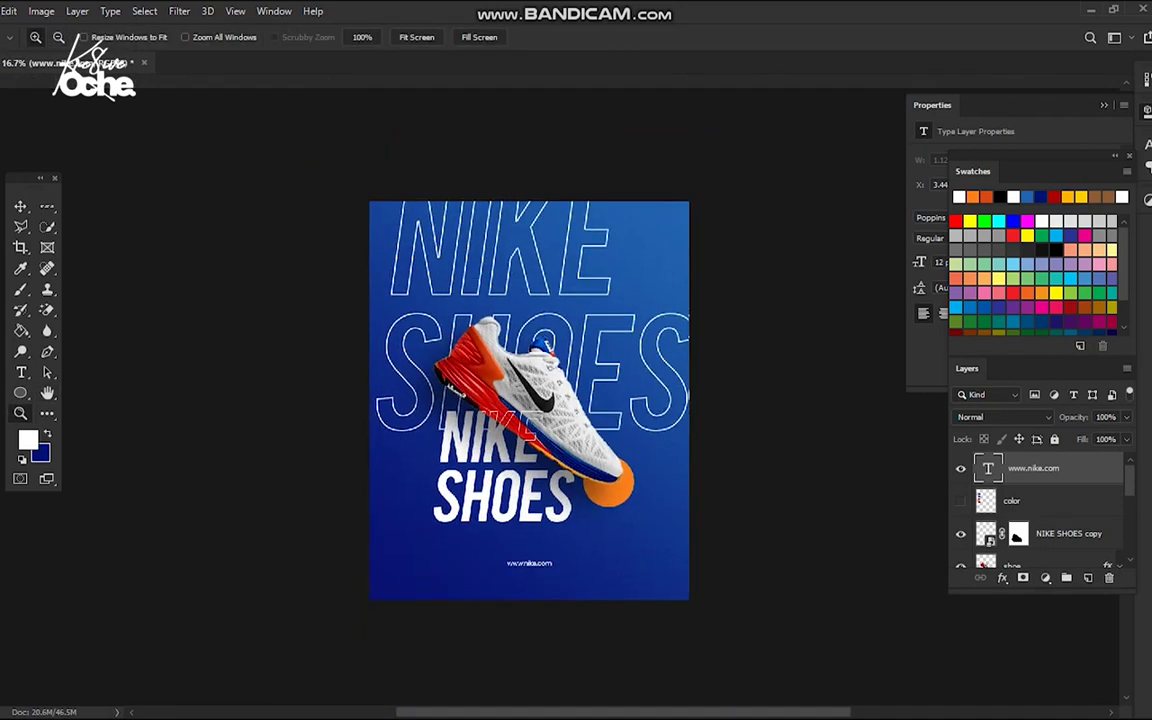
pyautogui.hotkey('ctrl', 'r')
pyautogui.hotkey('ctrl', '-')
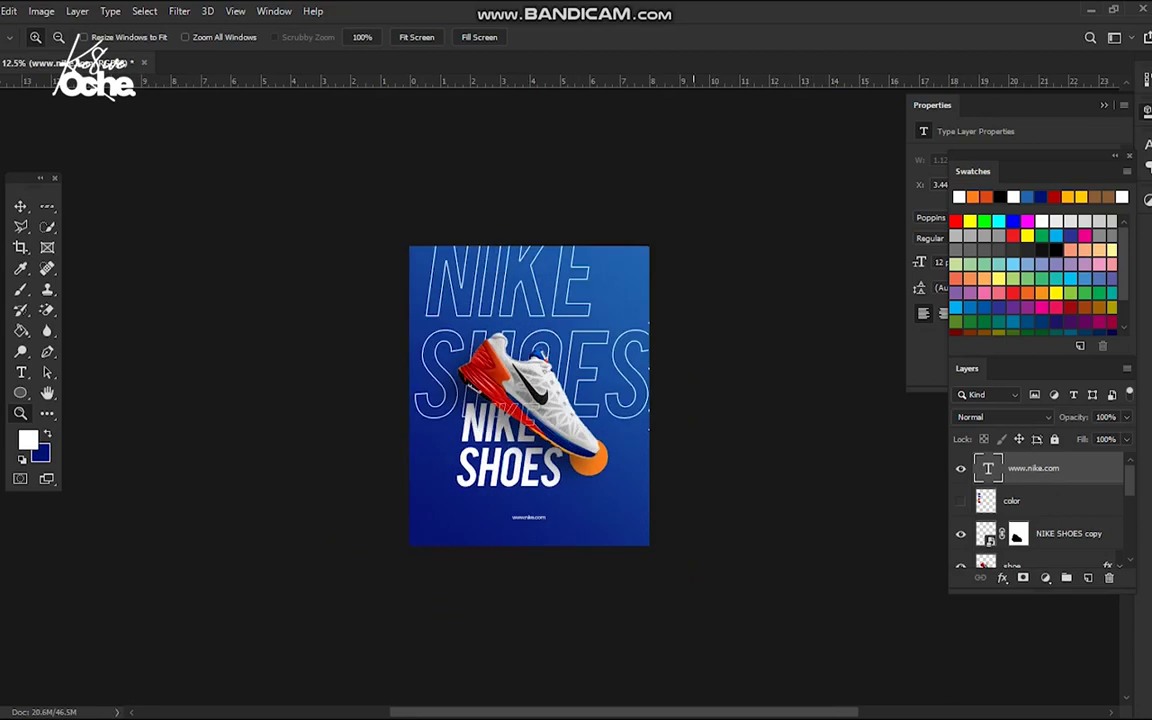
# Show the poster in full-screen mode on a black background and enlarge it to review the design
pyautogui.press('f')
pyautogui.press('f')
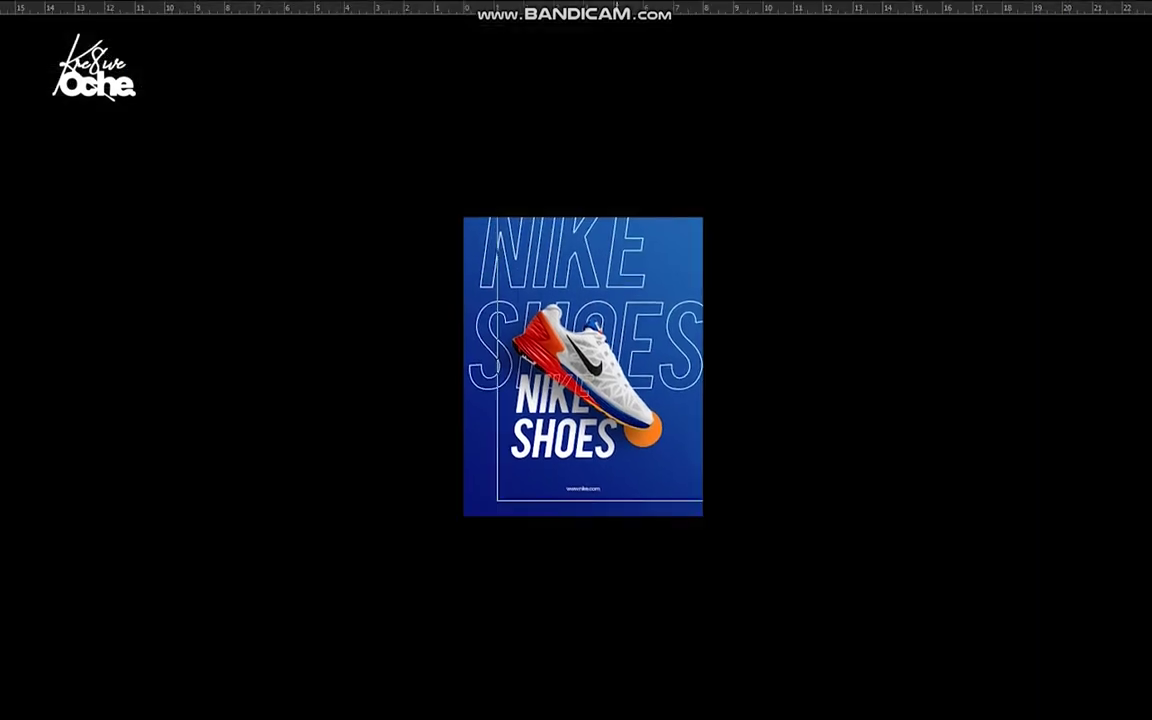
pyautogui.hotkey('ctrl', '+')
pyautogui.hotkey('ctrl', '+')
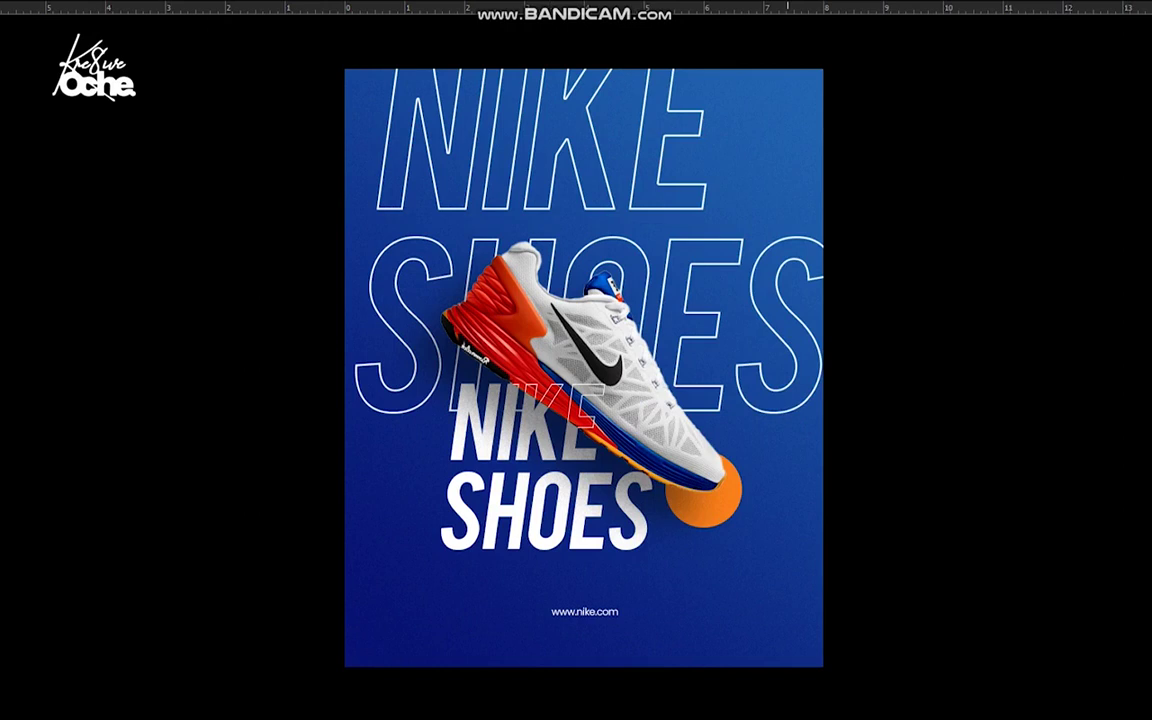